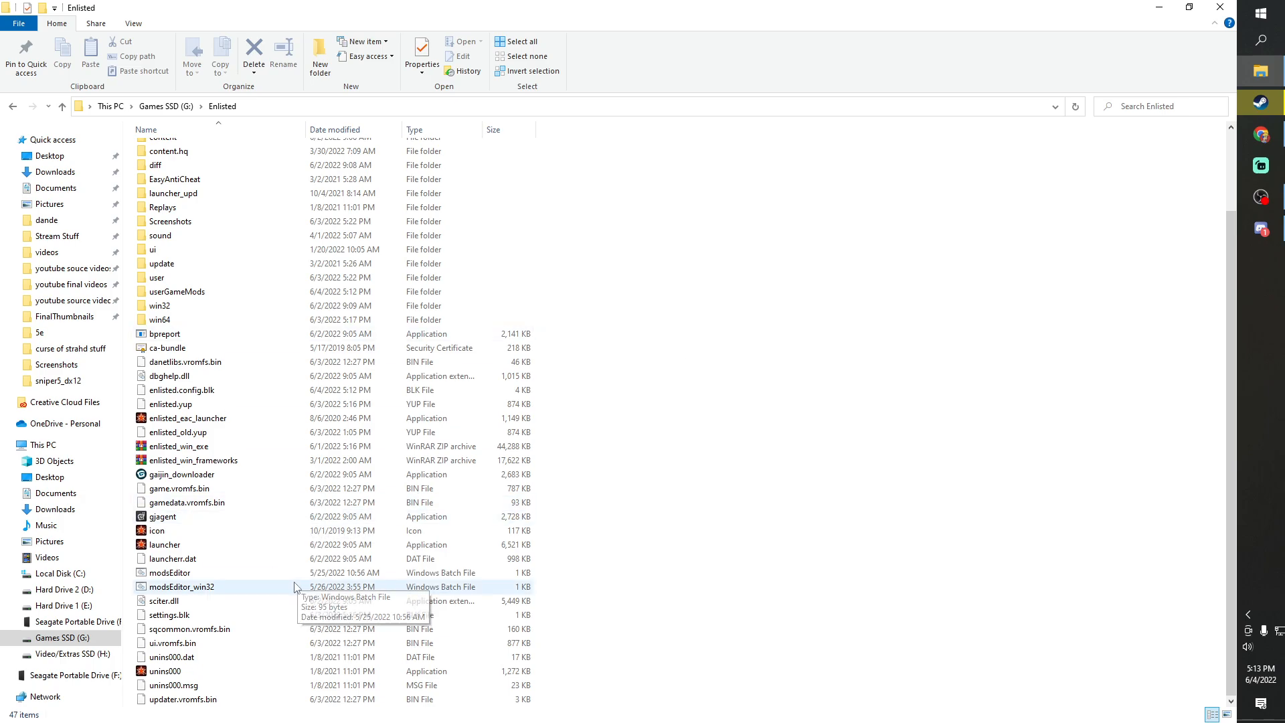
- Launch the modsEditor batch file from the Enlisted game folder
left_click(186, 578)
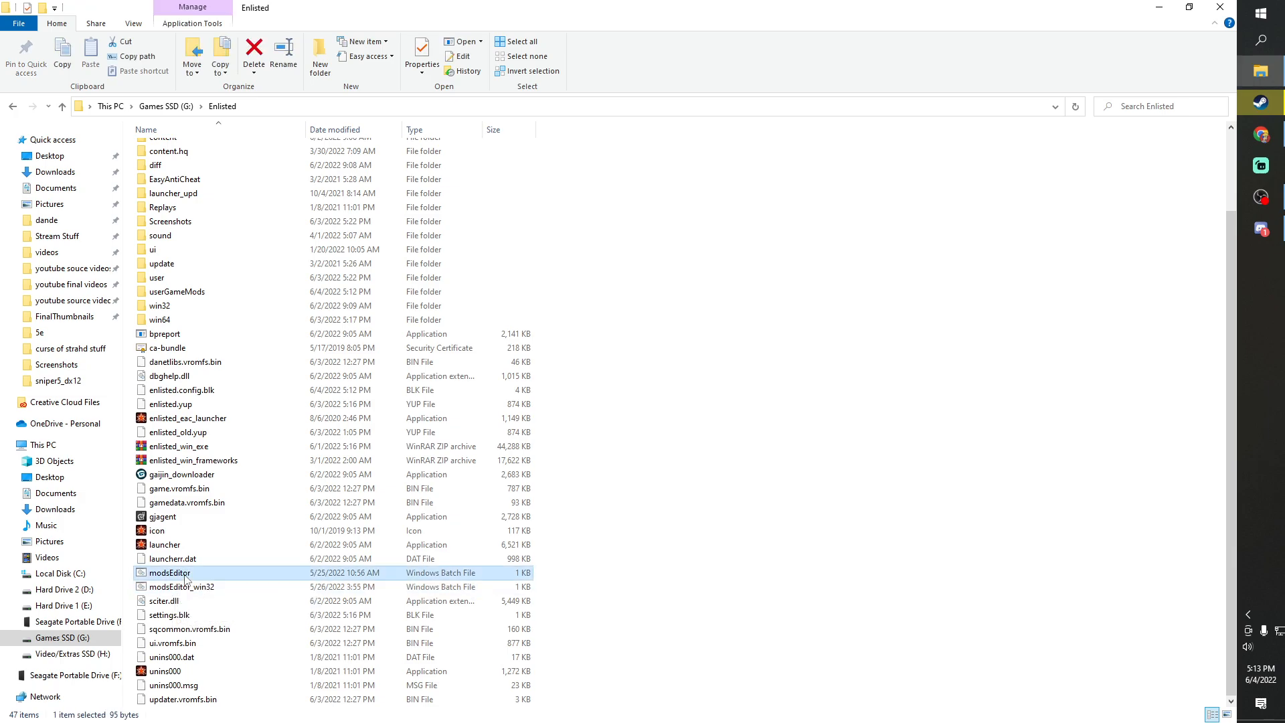
double_click(322, 570)
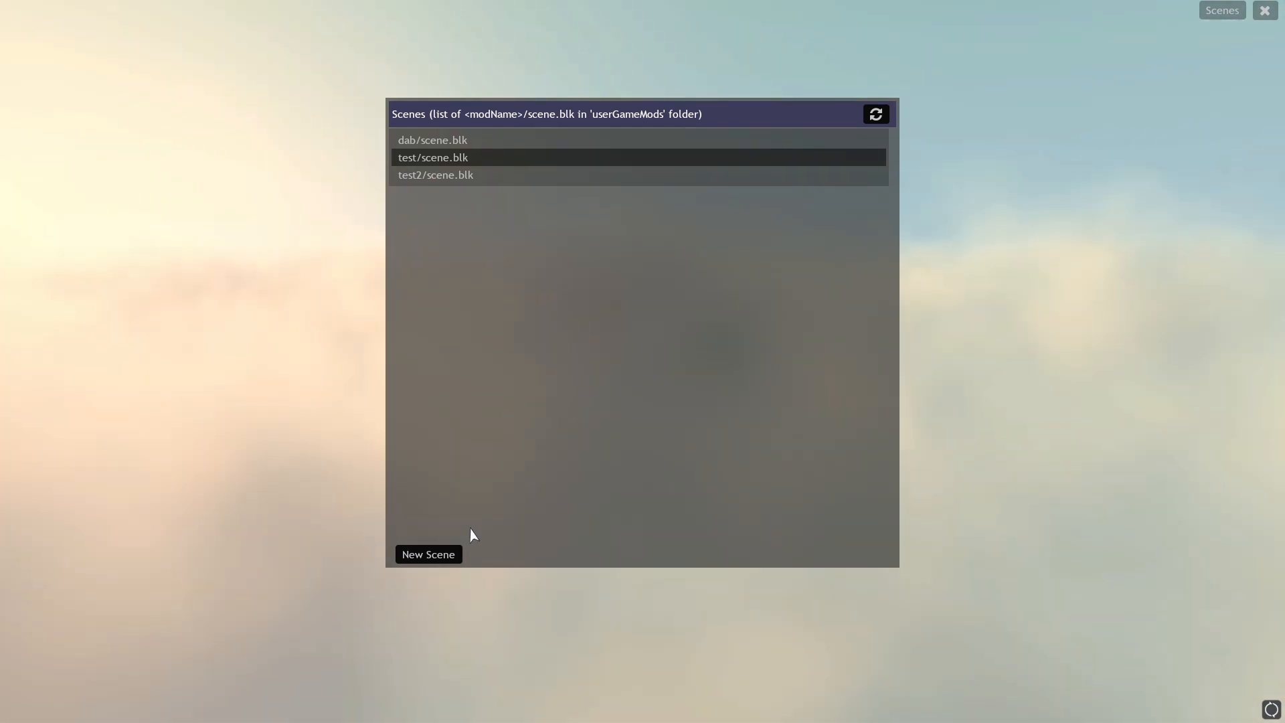
- Create a new scene mod named Youtube on the tunisia location
left_click(436, 555)
left_click(649, 328)
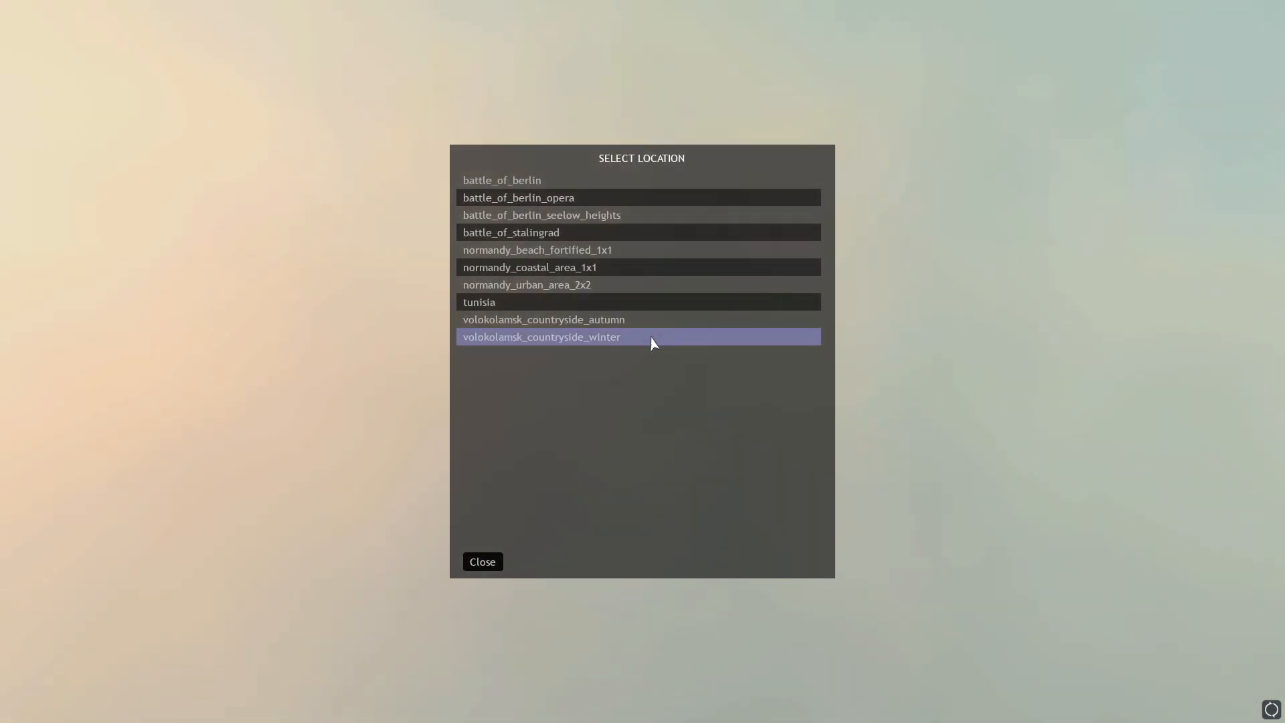
left_click(630, 302)
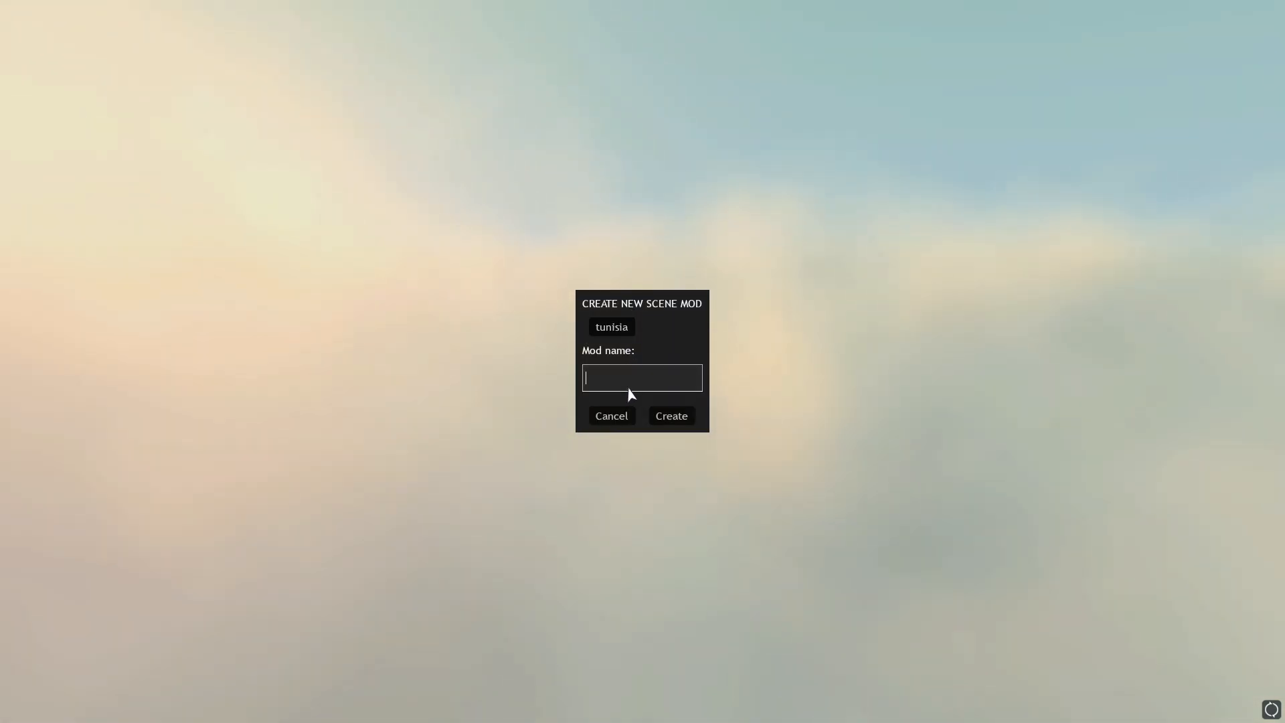
type("Youtube")
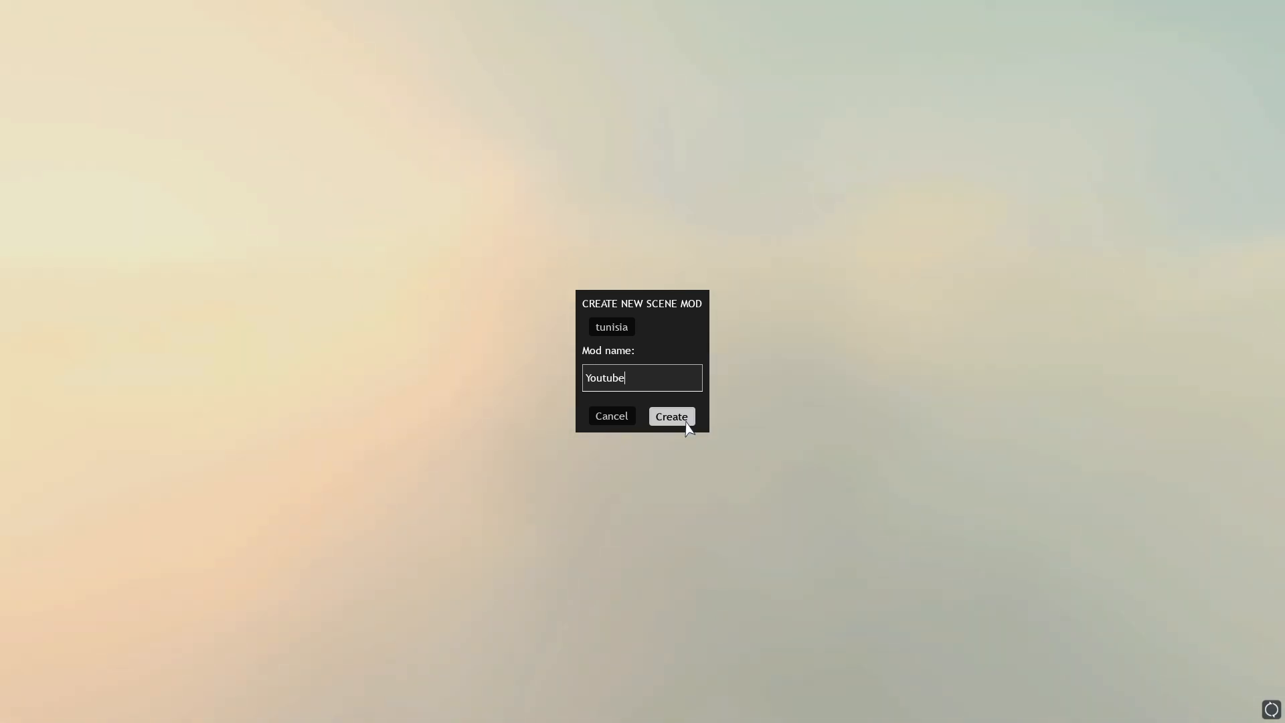
left_click(683, 420)
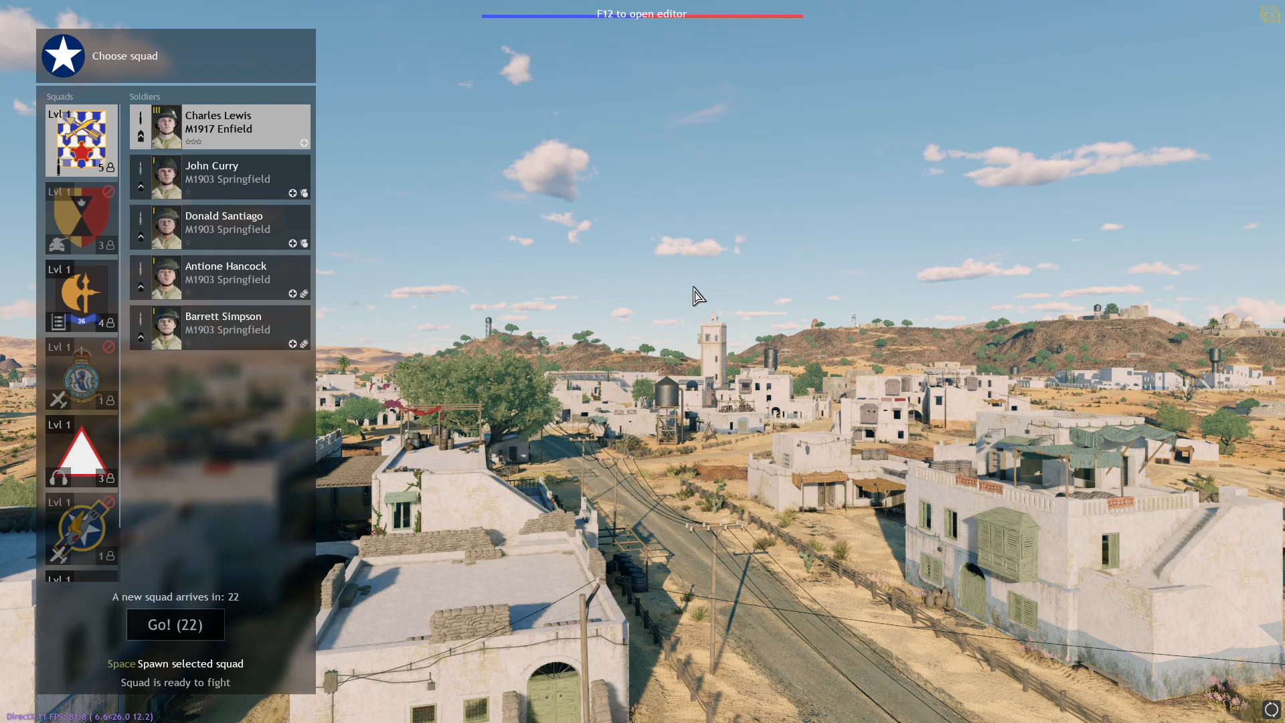
- Open the scene editor and survey the town, fortress and river area with the free camera
key("F12")
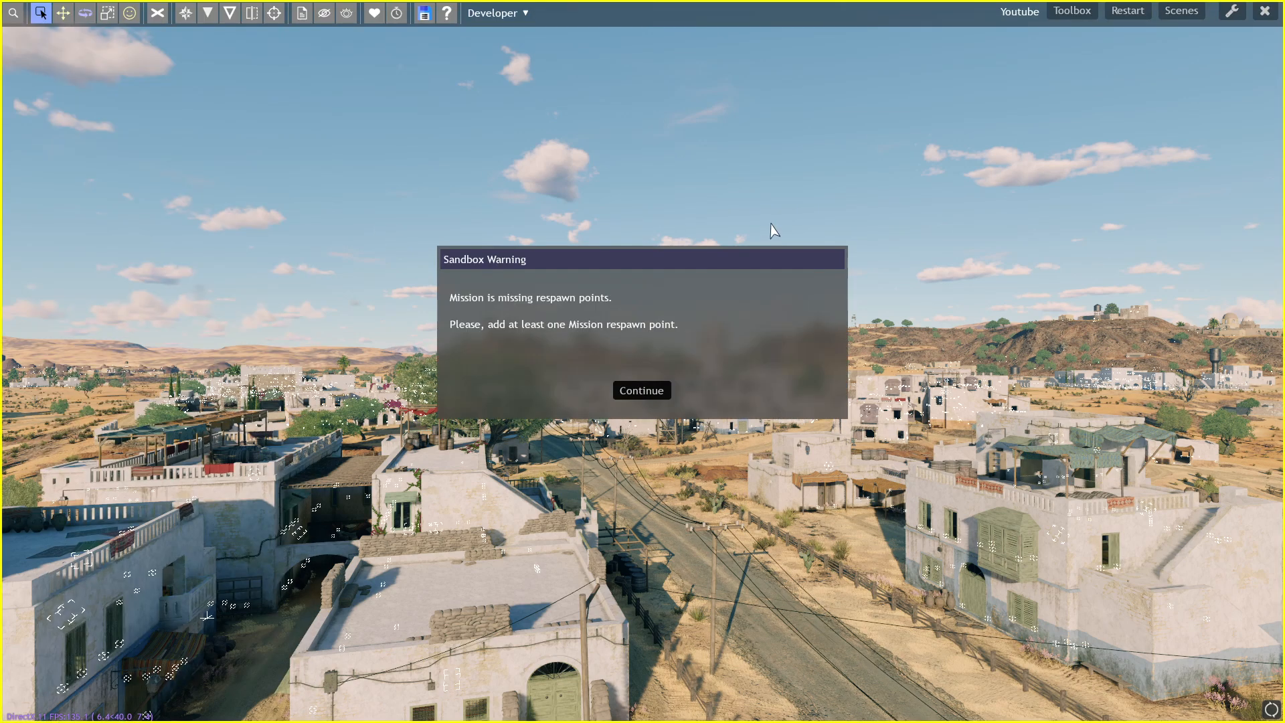
key("space")
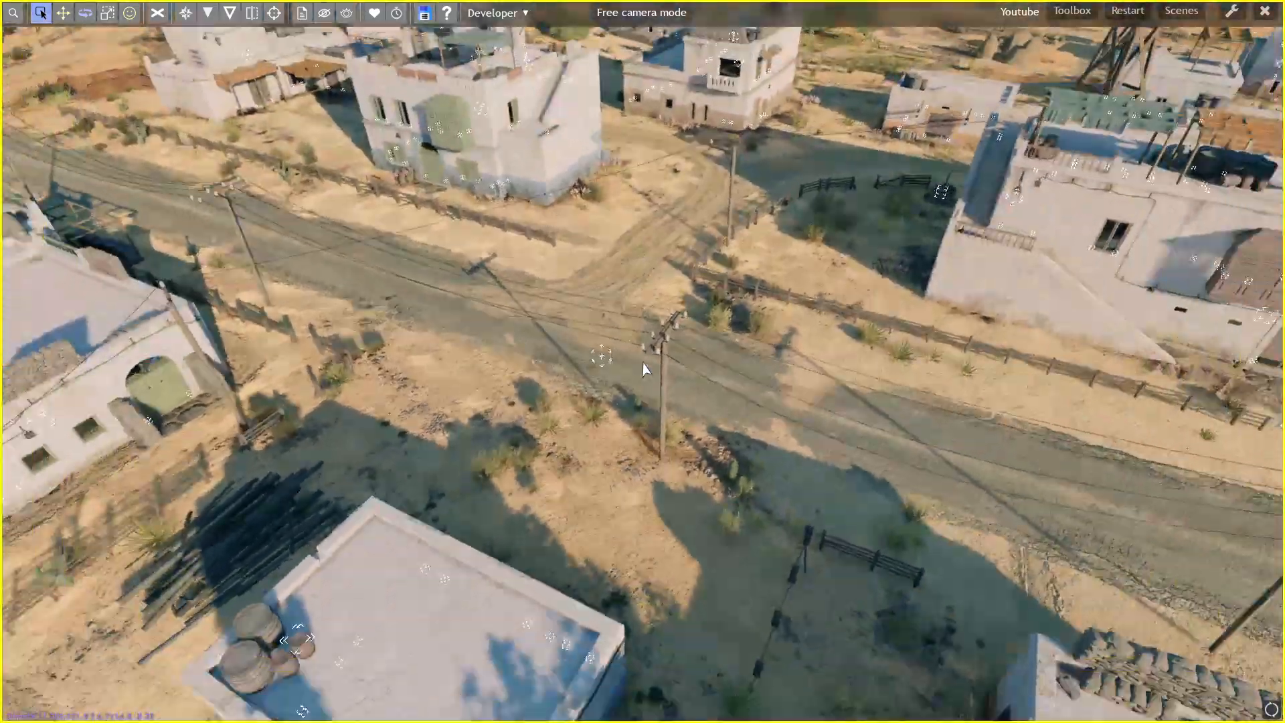
key("a")
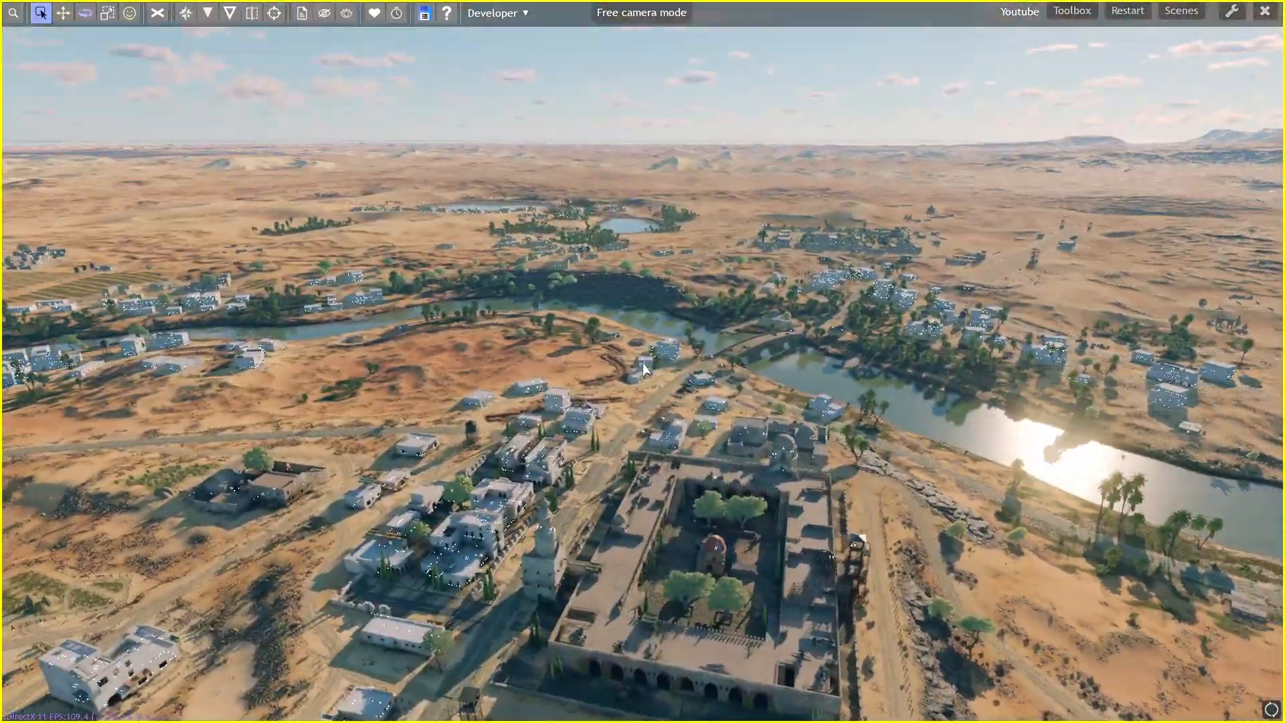
key("a")
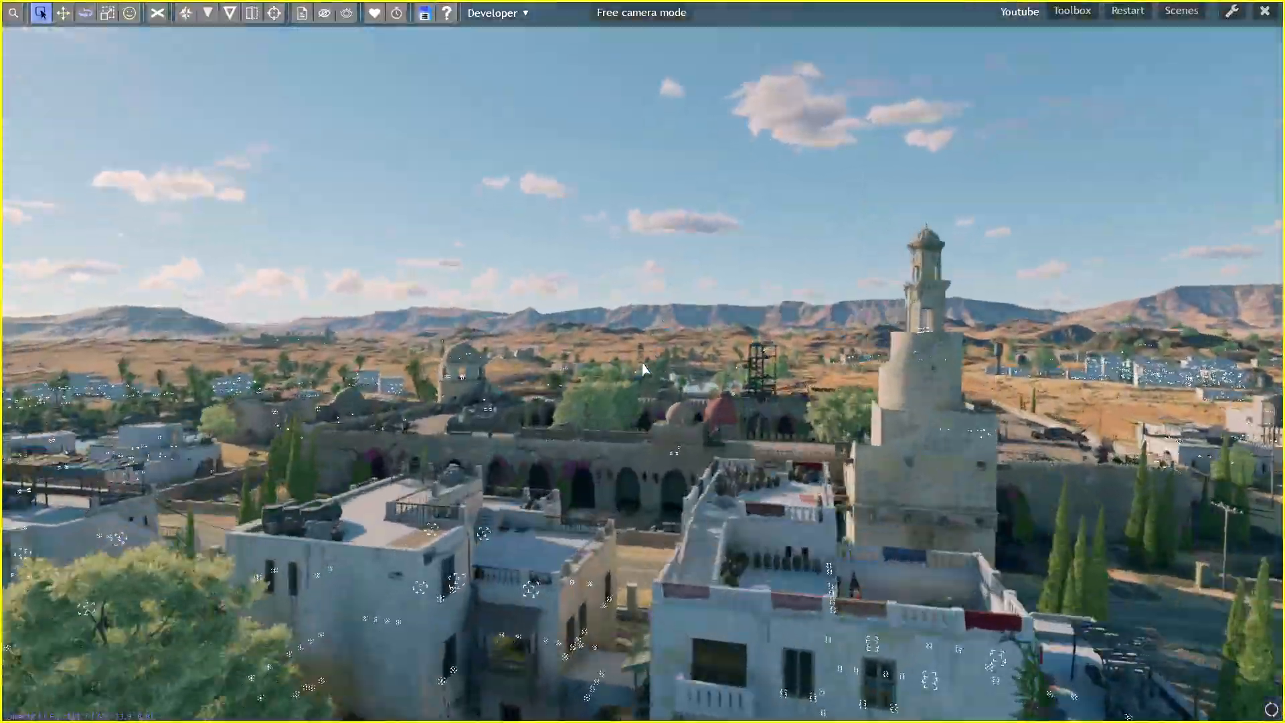
key("s")
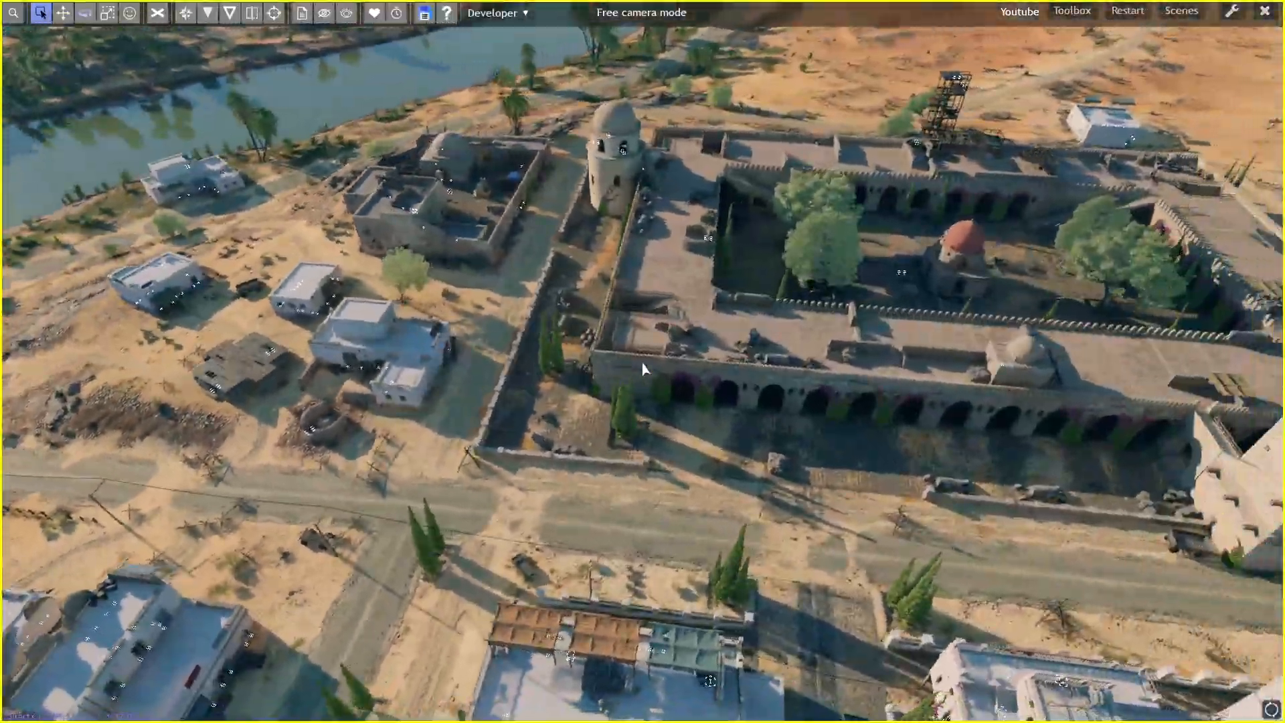
key("w")
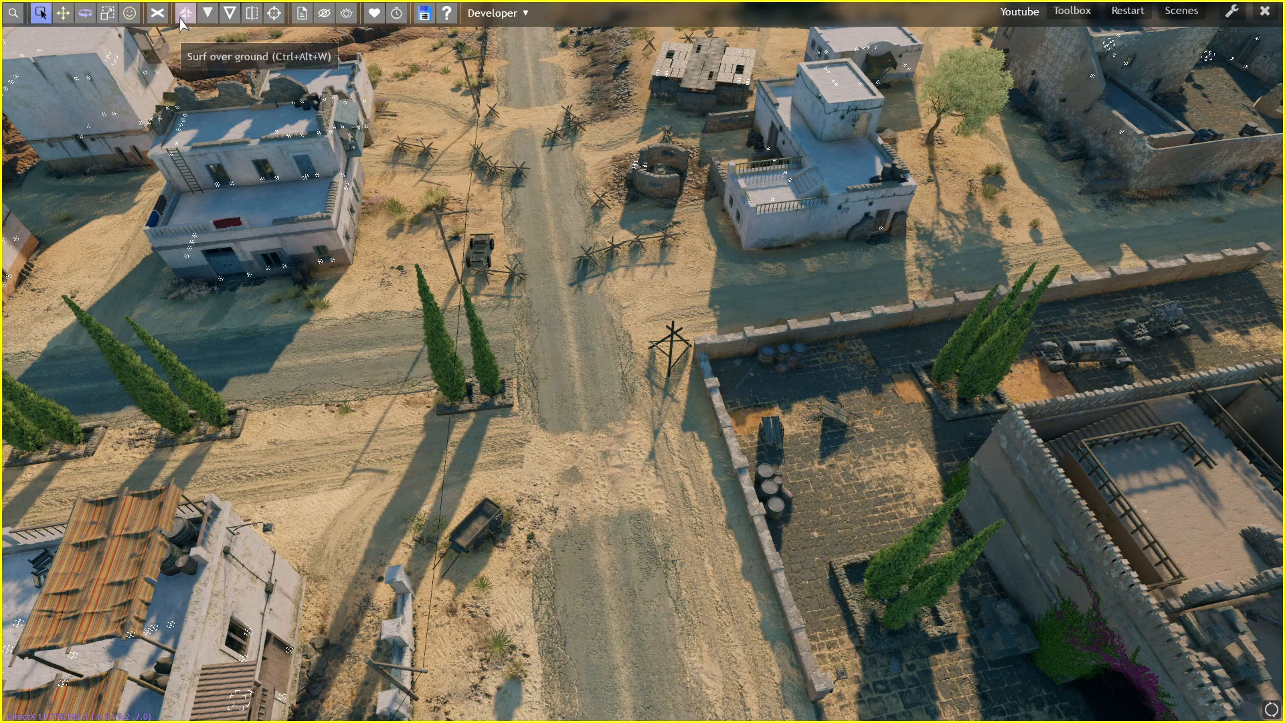
- Find the level entity by filtering the entity list for "level", select it and inspect its properties
left_click(12, 14)
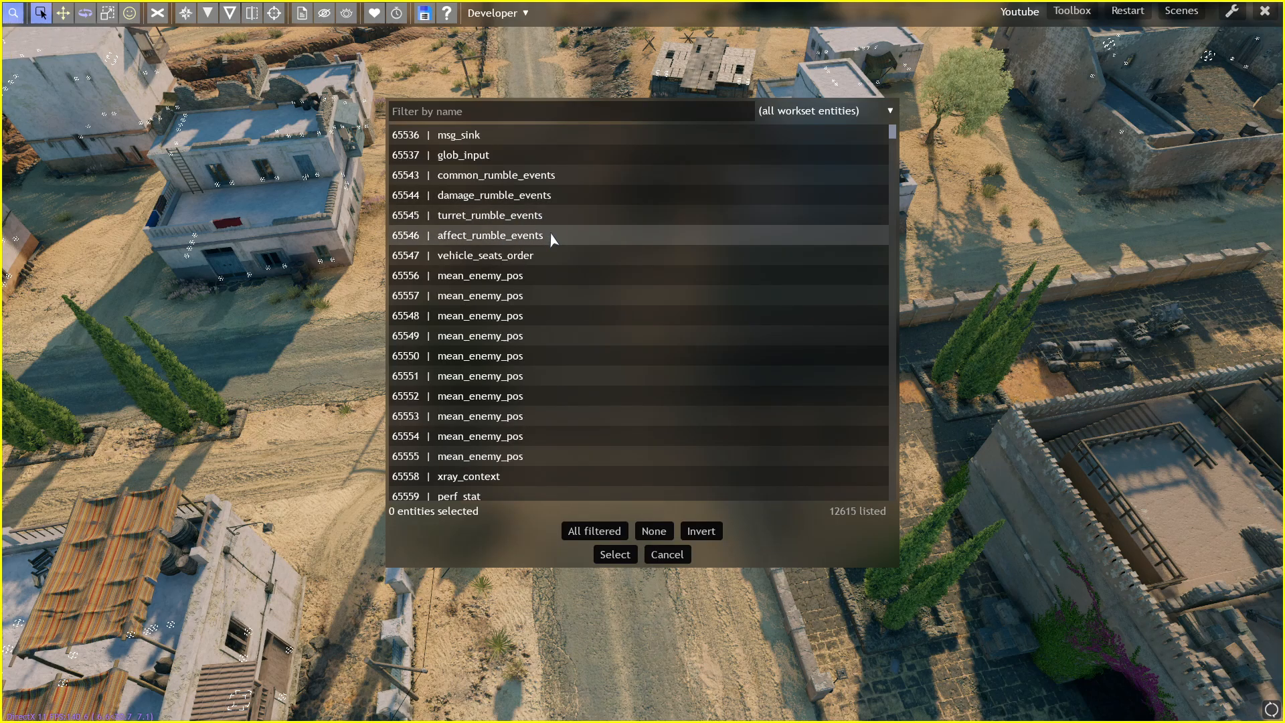
scroll(552, 238, "down", 15)
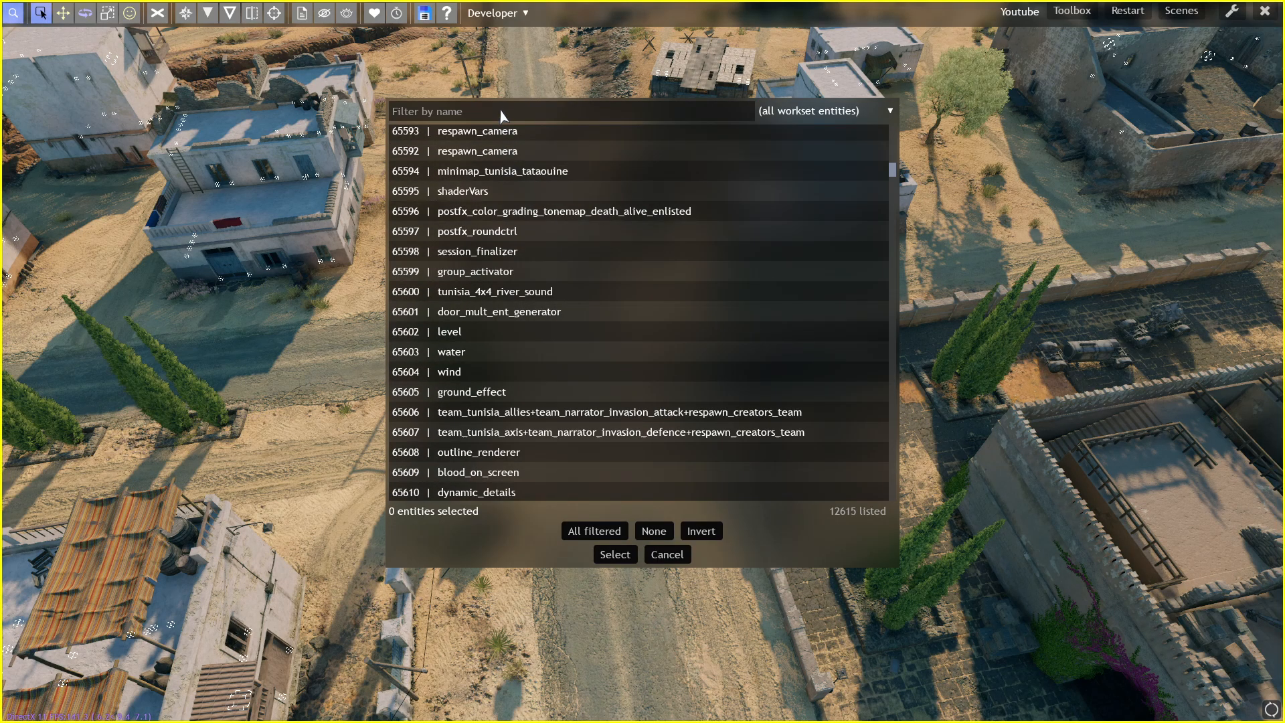
type("level")
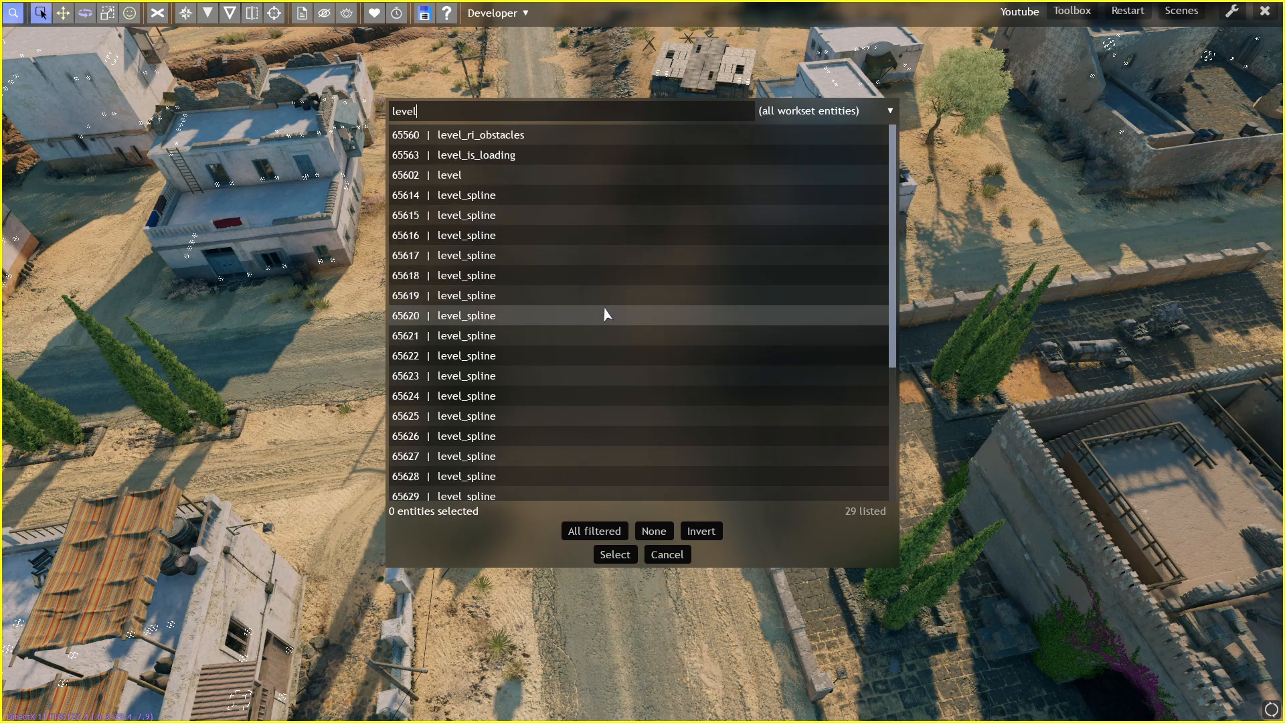
left_click(506, 175)
left_click(614, 555)
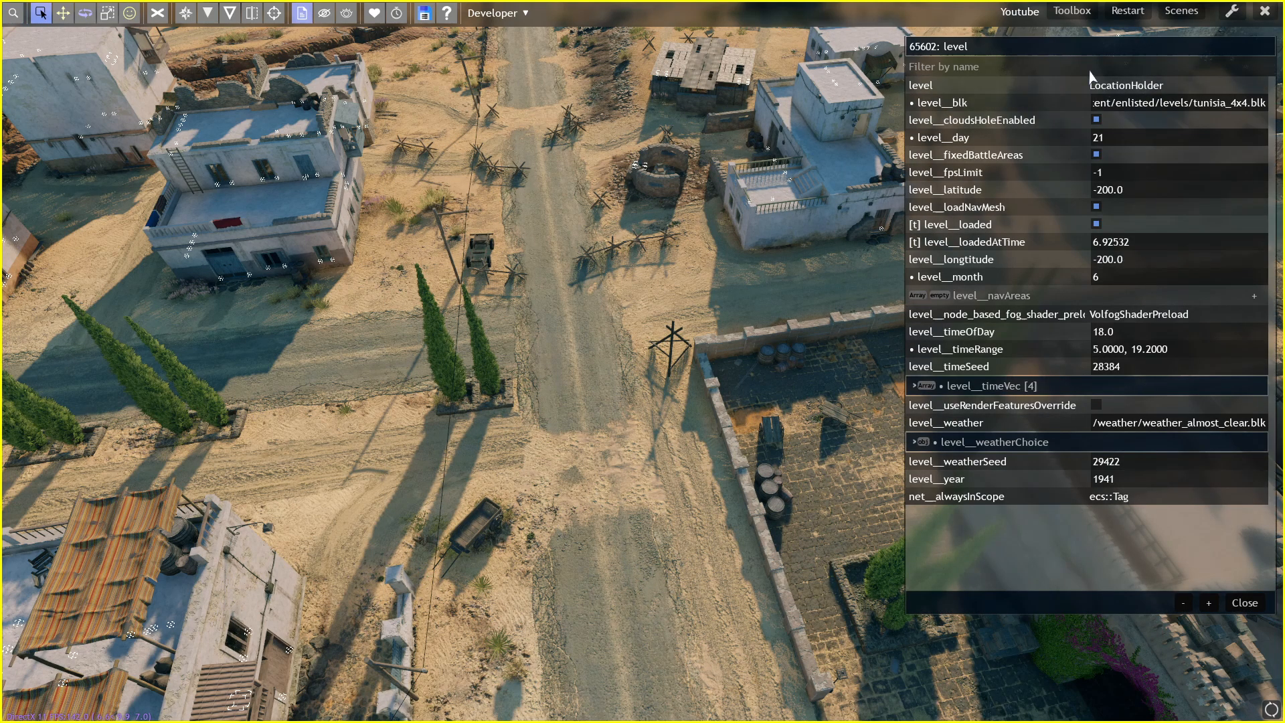
left_click(1244, 603)
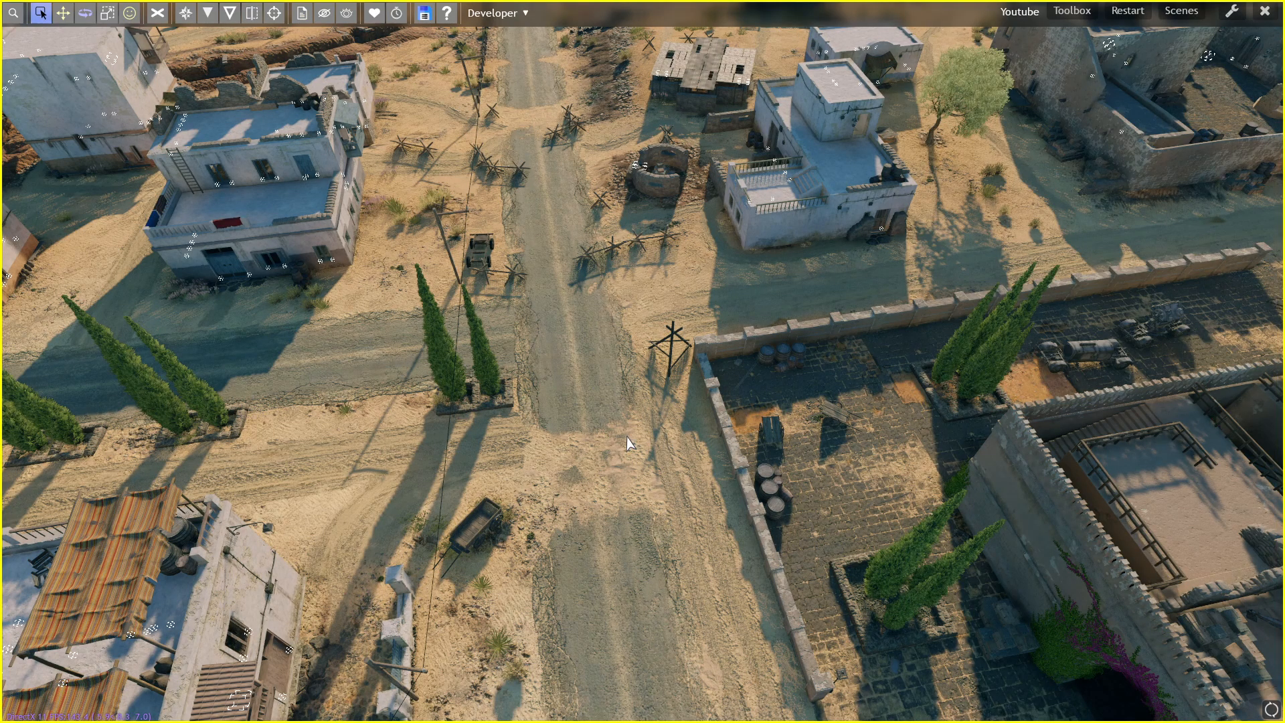
- Select the right shutter of the small barred window beside the stacked barrels on the house
key("space")
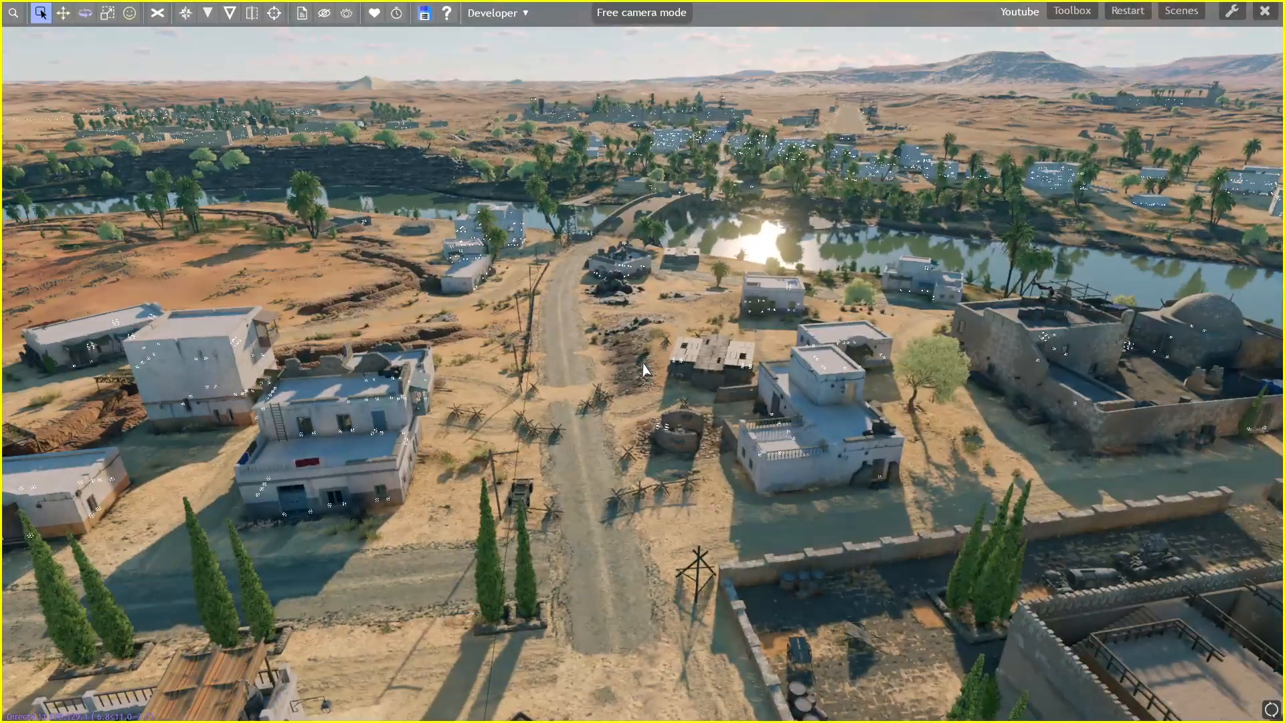
key("space")
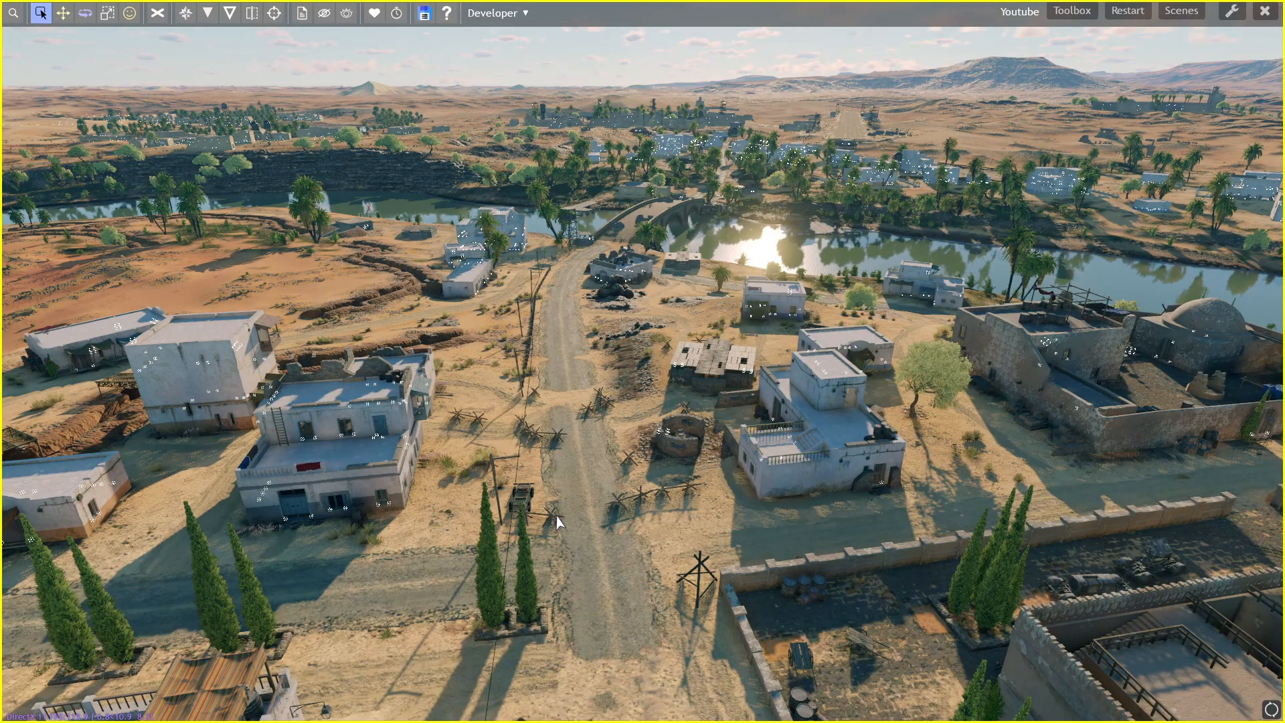
key("space")
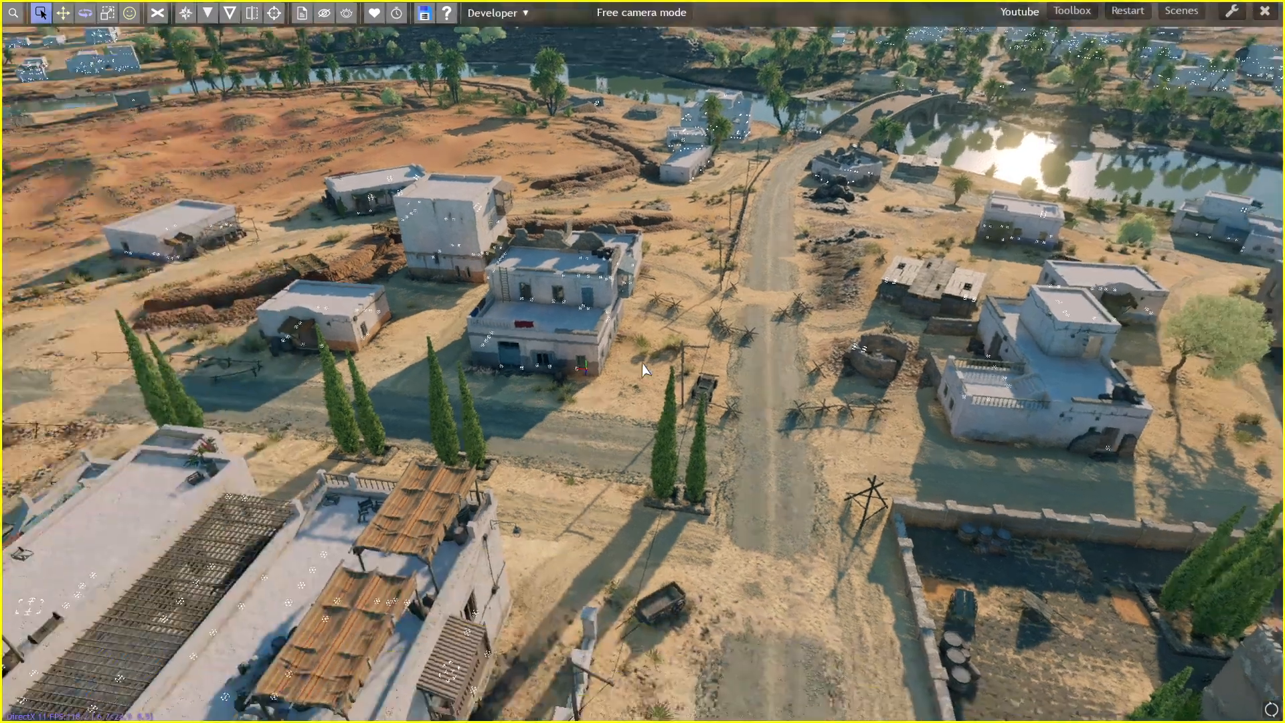
key("w")
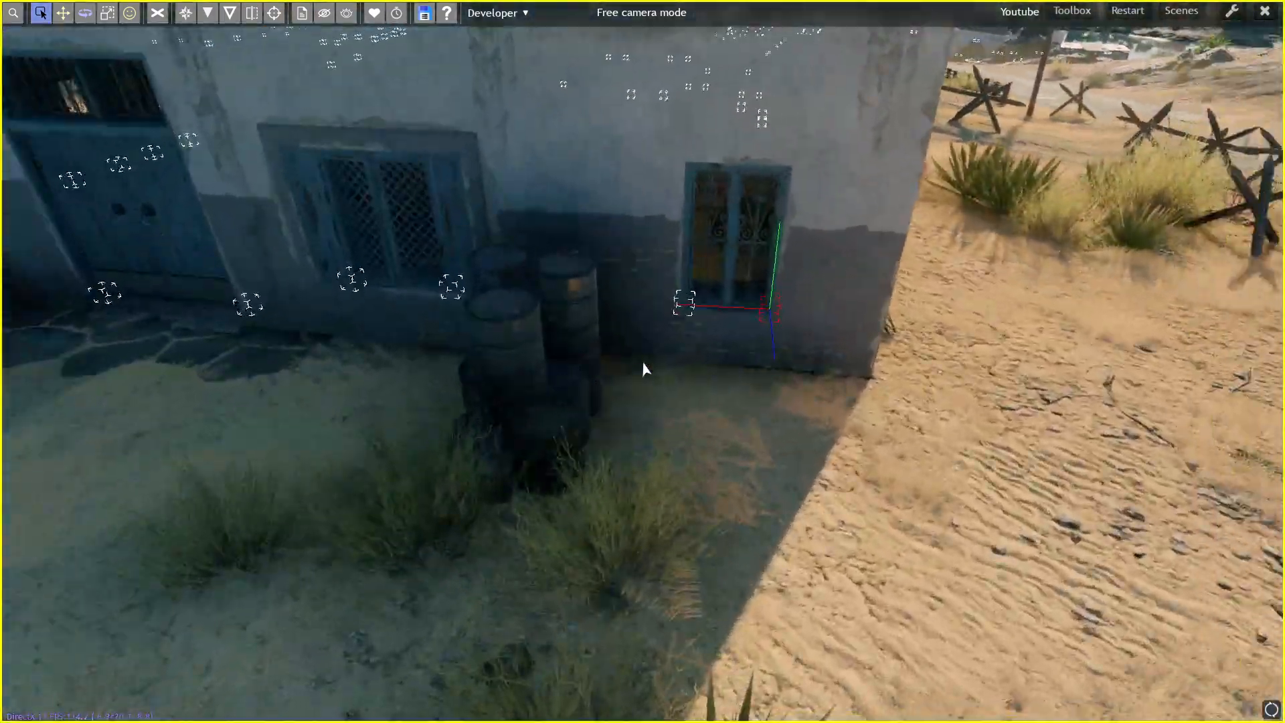
key("space")
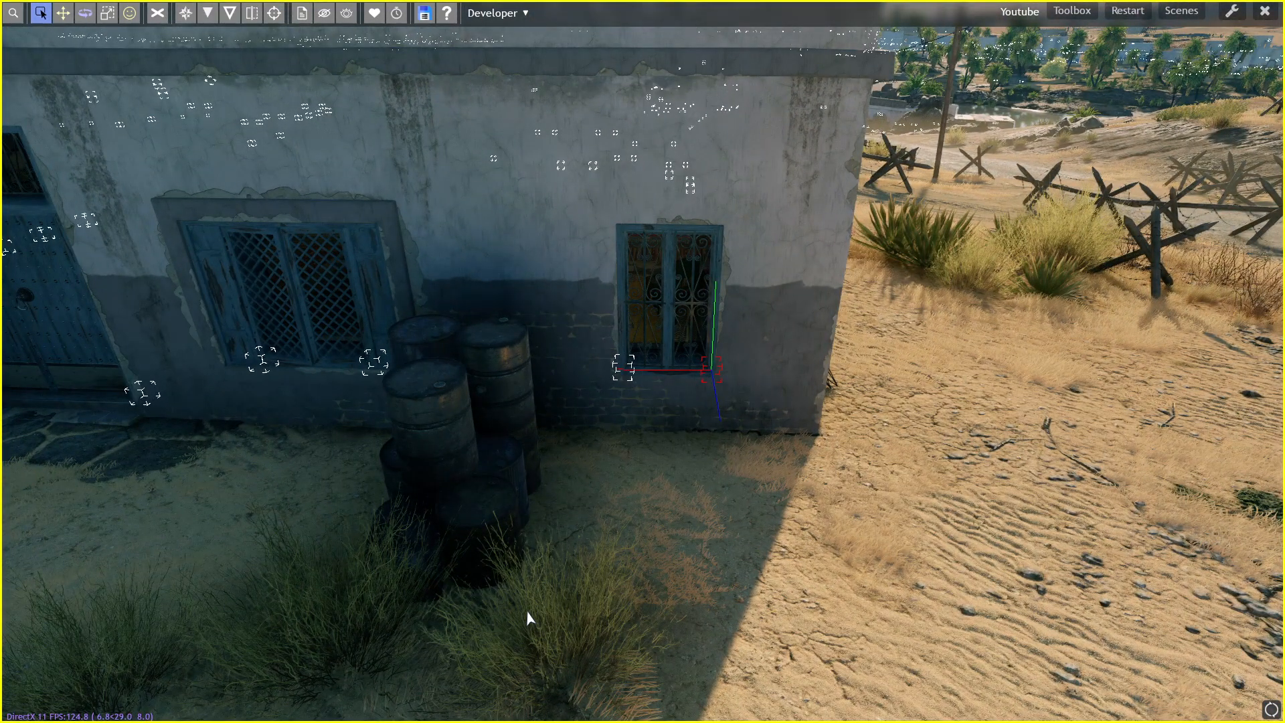
- Examine the full property list of the selected window shutter, including its door operation and transform entries
key("p")
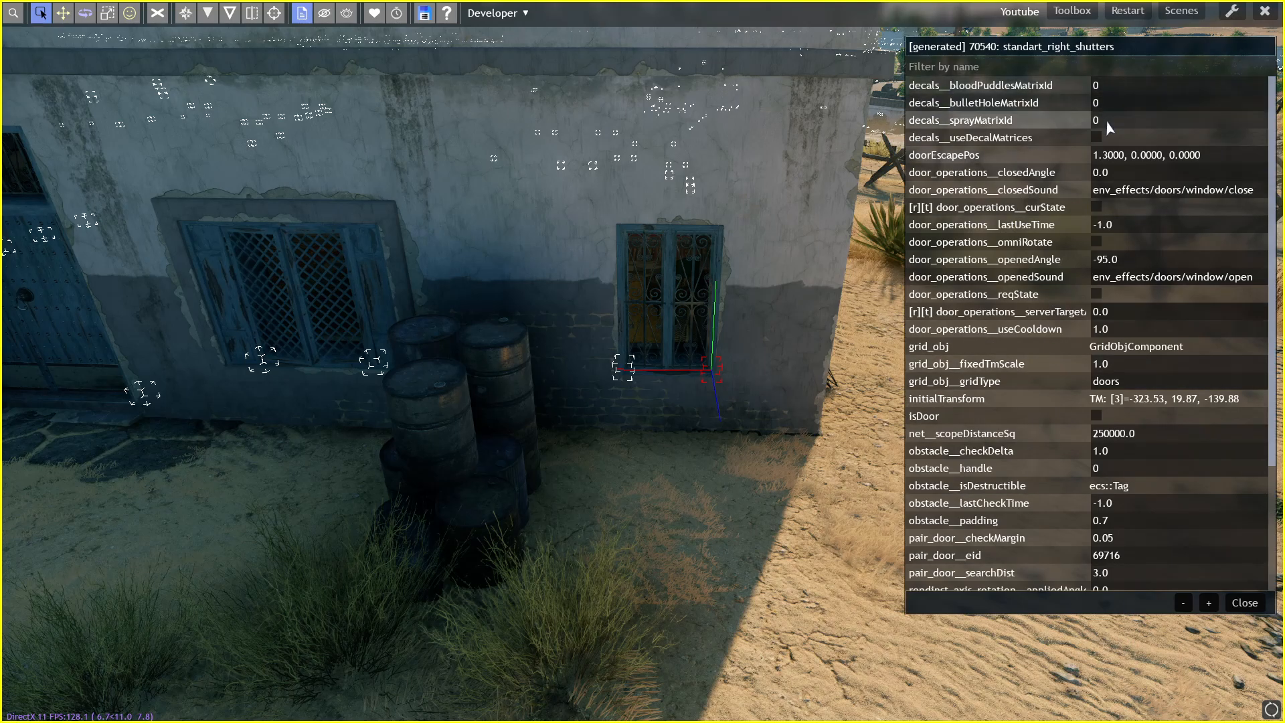
scroll(1123, 465, "down", 3)
scroll(1124, 562, "up", 3)
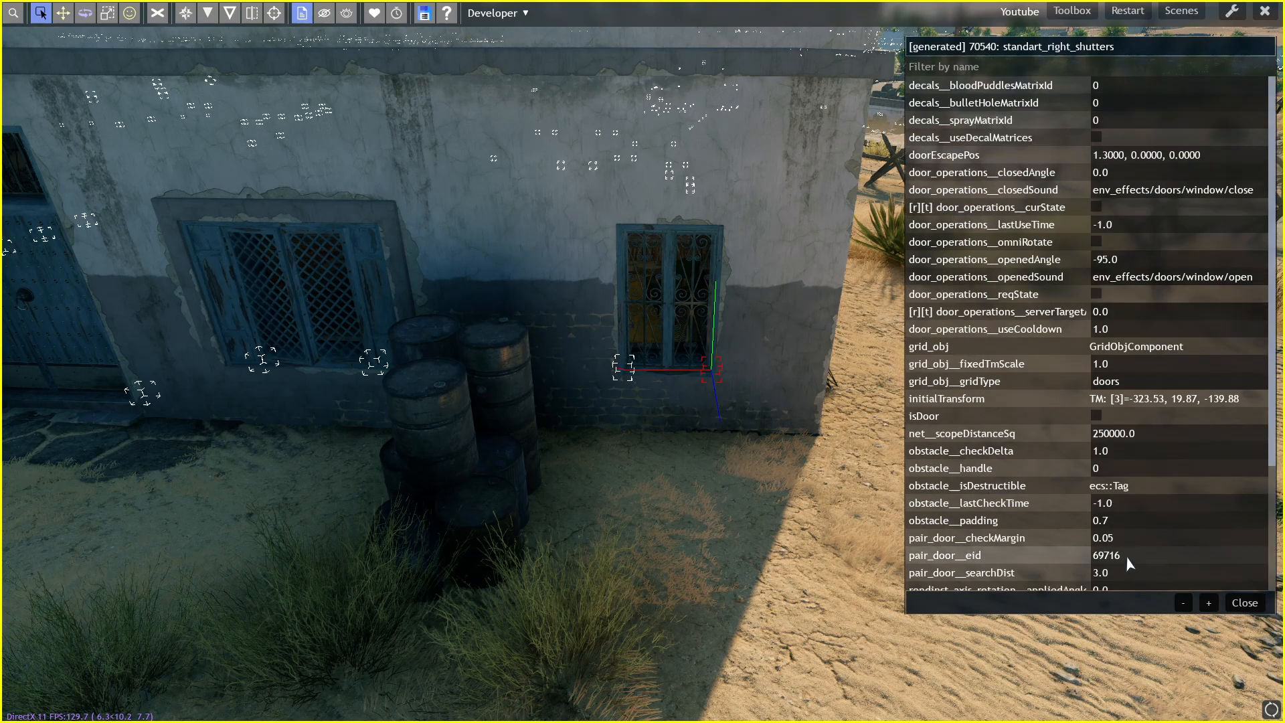
scroll(1123, 429, "down", 3)
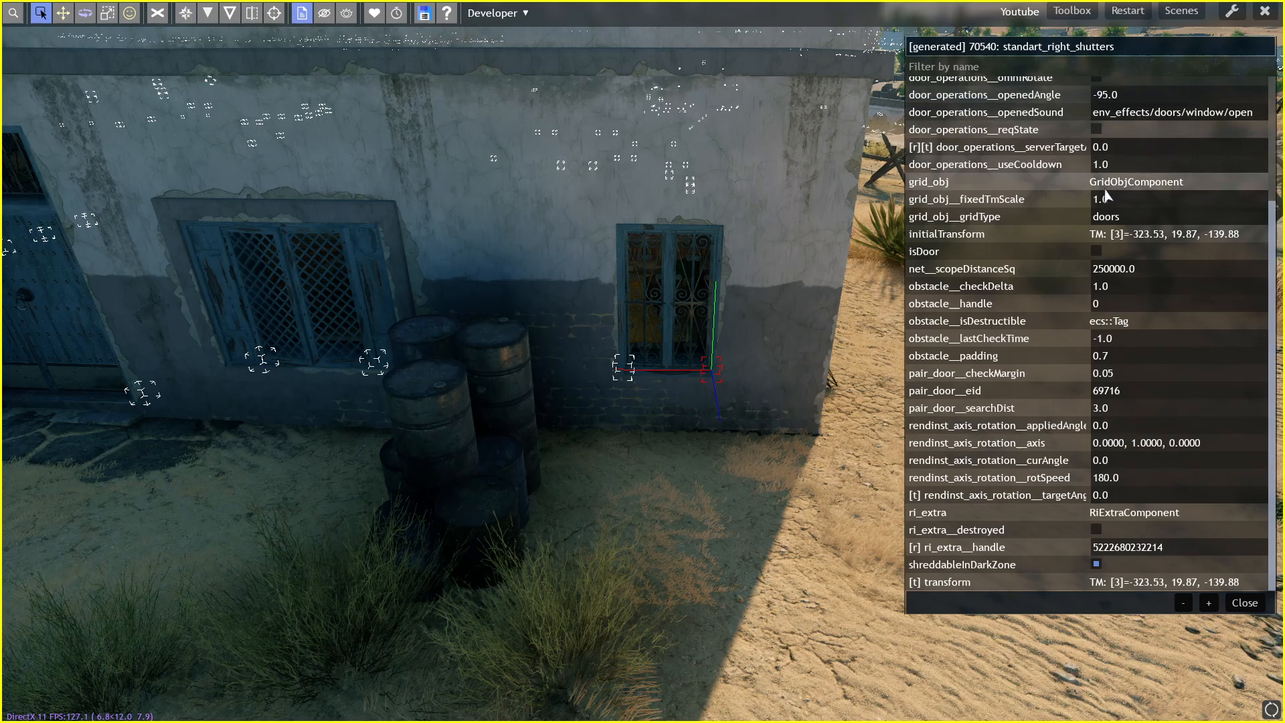
scroll(1145, 489, "up", 3)
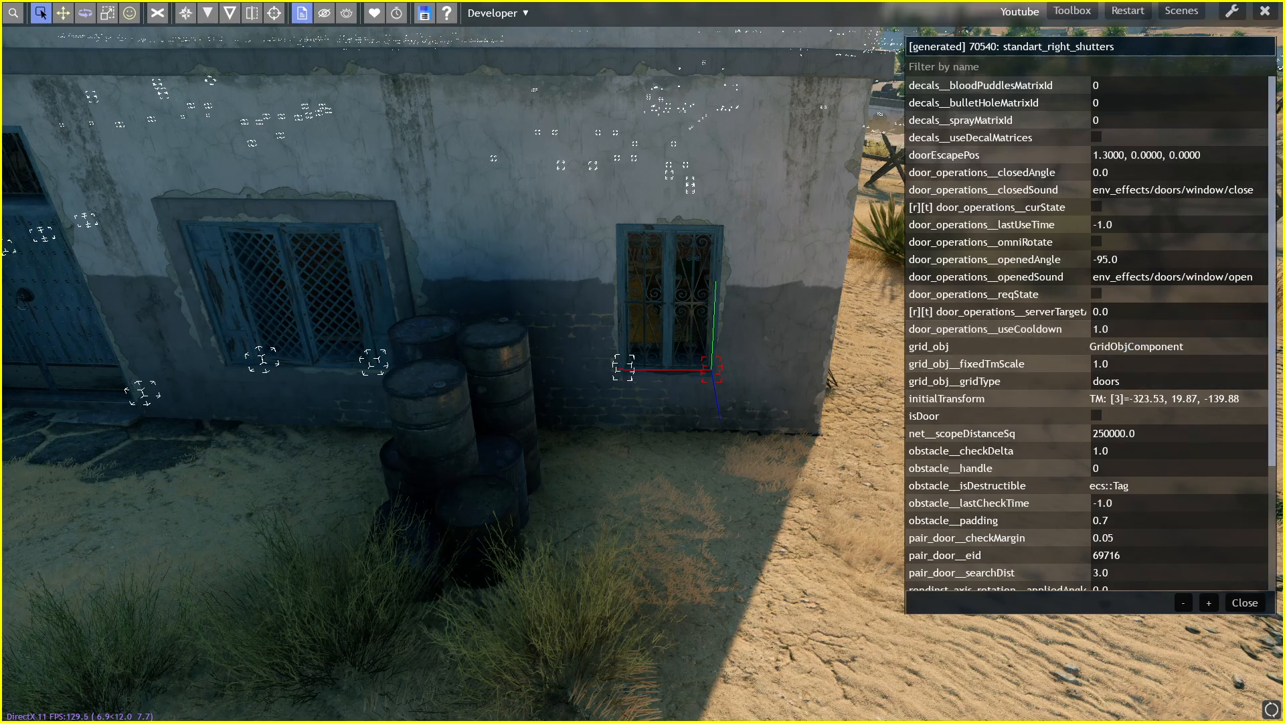
left_click(1246, 603)
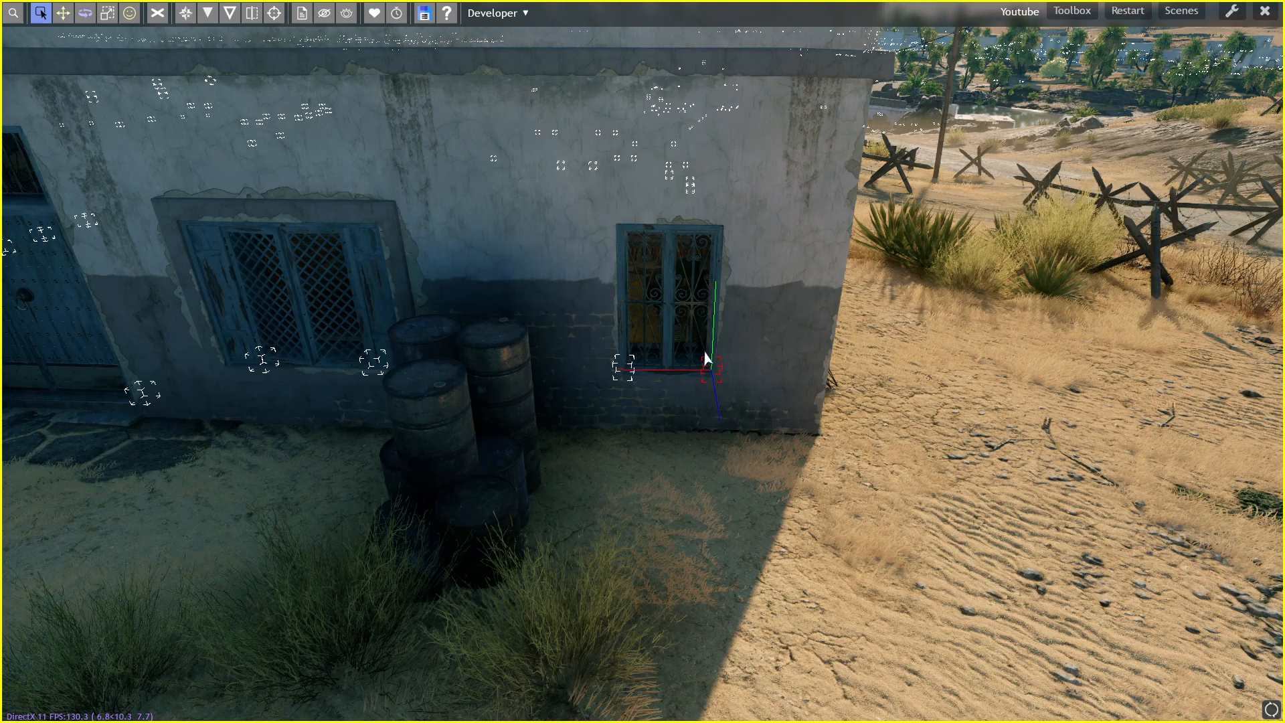
key("p")
scroll(1096, 466, "down", 3)
scroll(1096, 466, "up", 2)
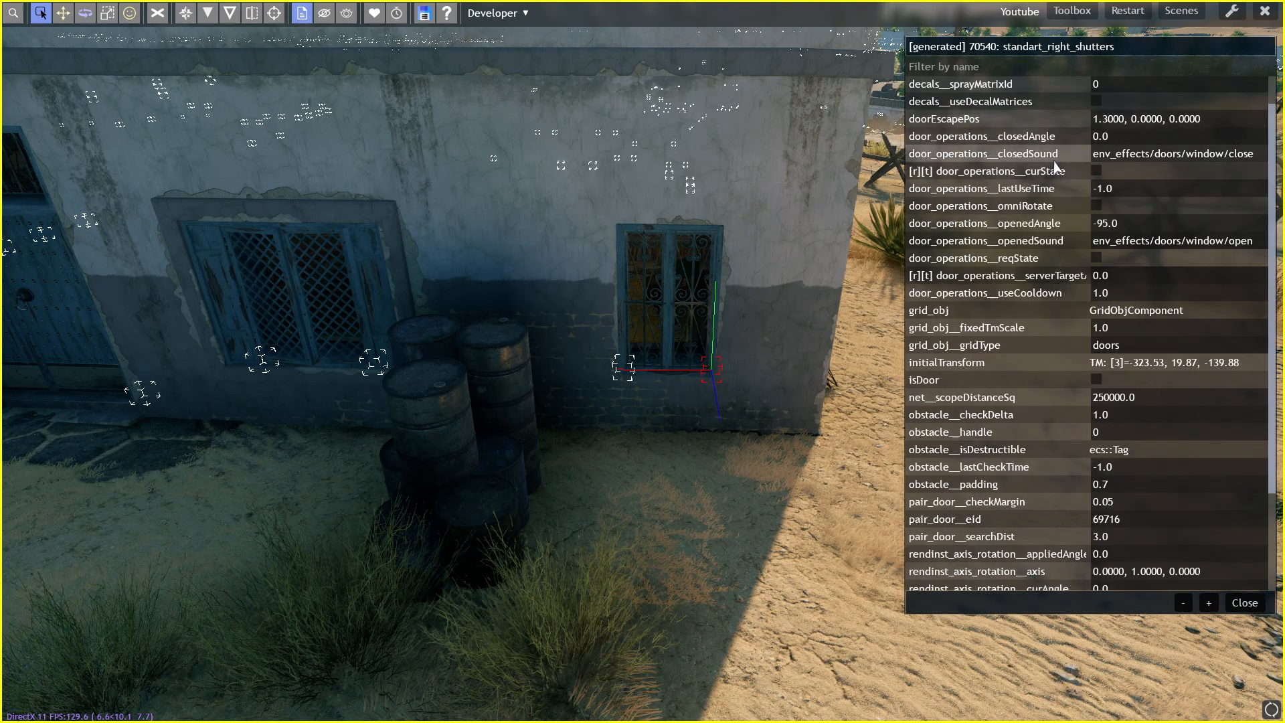
scroll(1056, 168, "up", 1)
scroll(1056, 424, "down", 5)
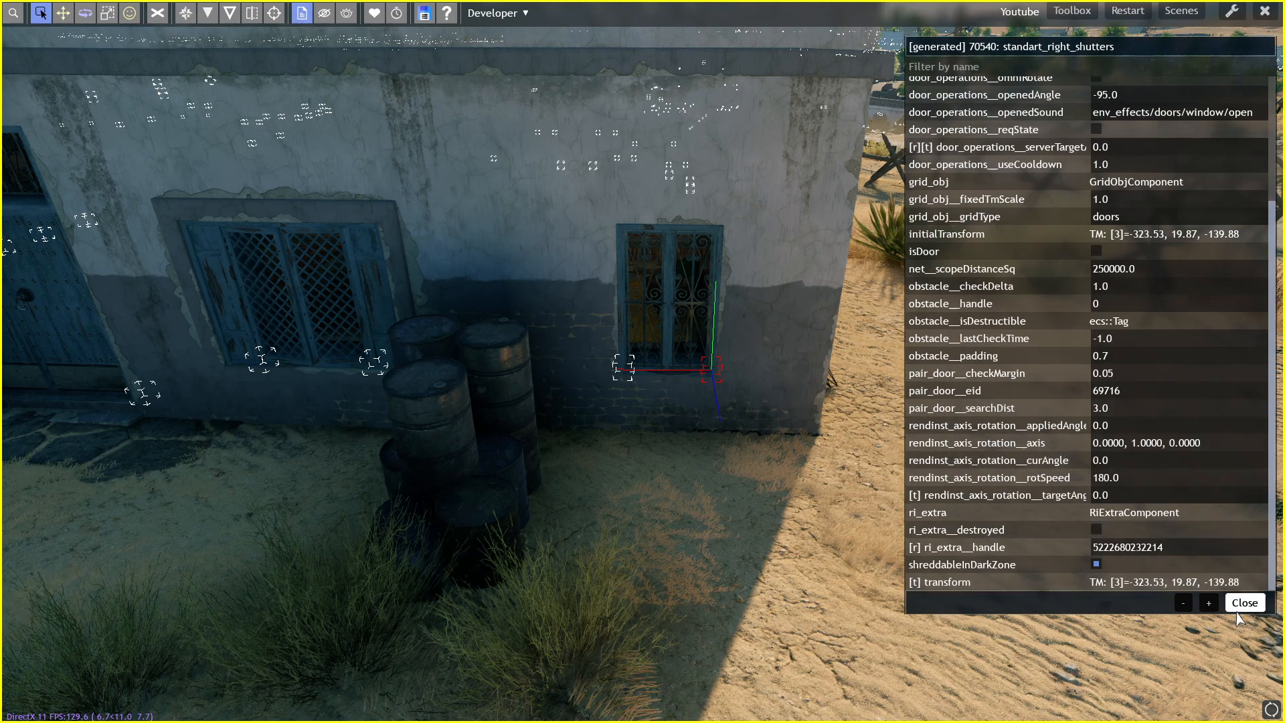
left_click(1243, 604)
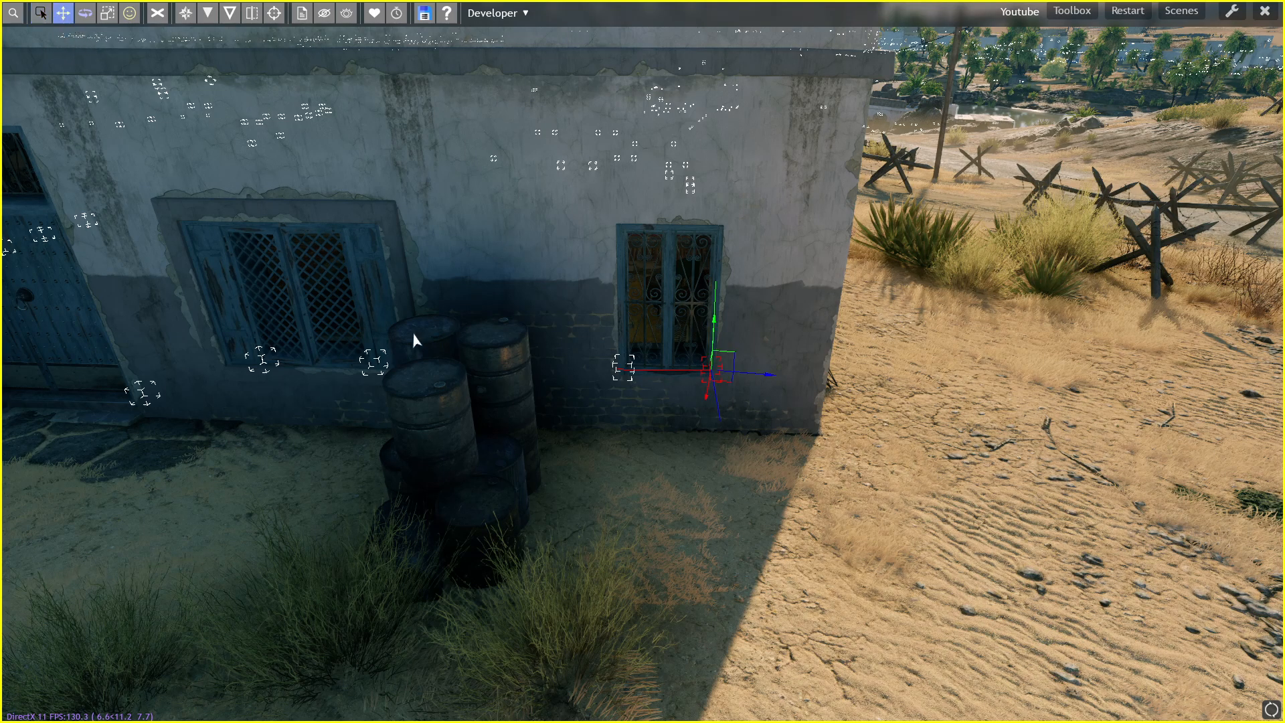
- Move the shutter out of its window frame onto the sunlit sand beyond the house corner
left_click_drag(707, 401, 825, 569)
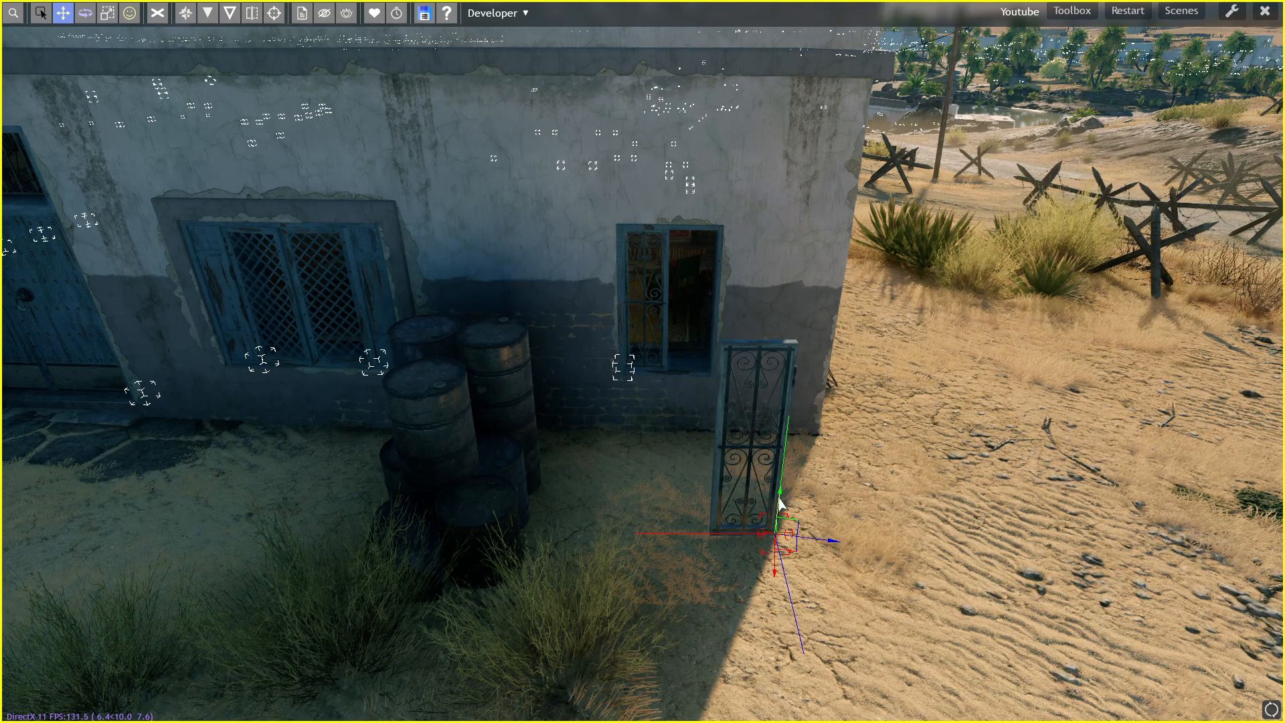
left_click_drag(780, 501, 762, 450)
left_click_drag(839, 494, 663, 479)
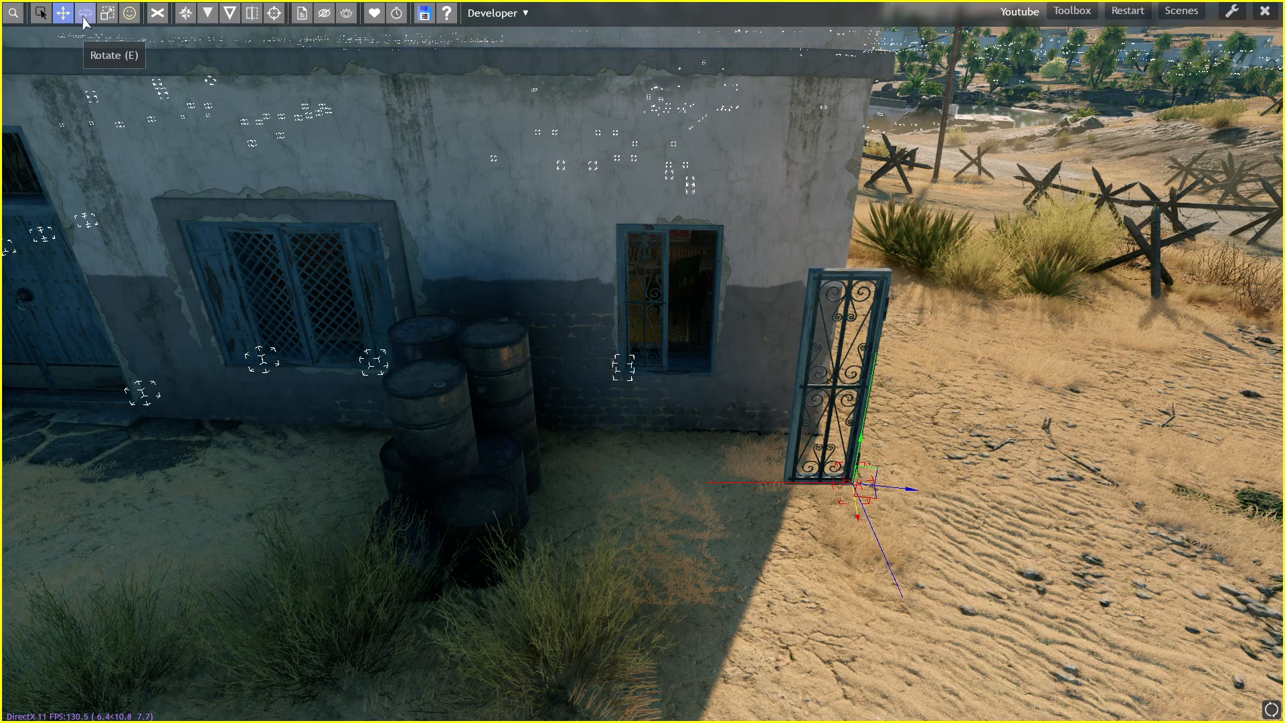
- Rotate the shutter down toward the sand and resize it by scaling
left_click_drag(822, 522, 642, 361)
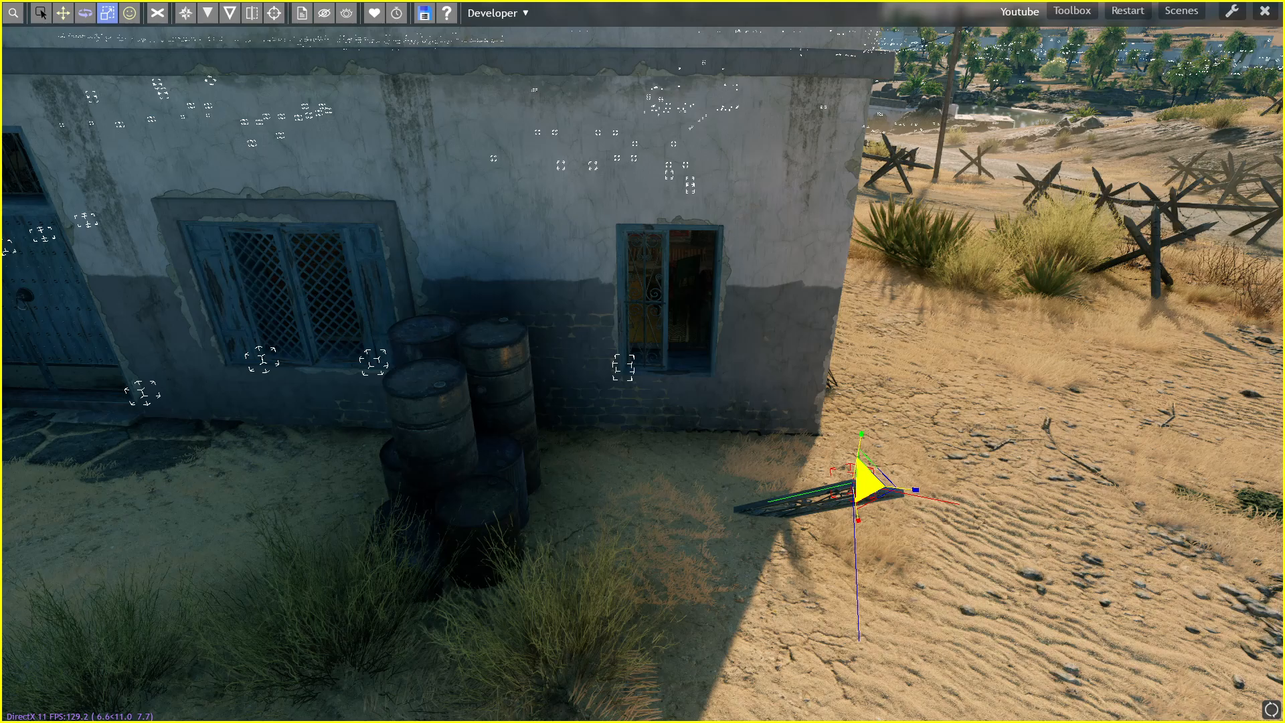
left_click_drag(987, 504, 901, 510)
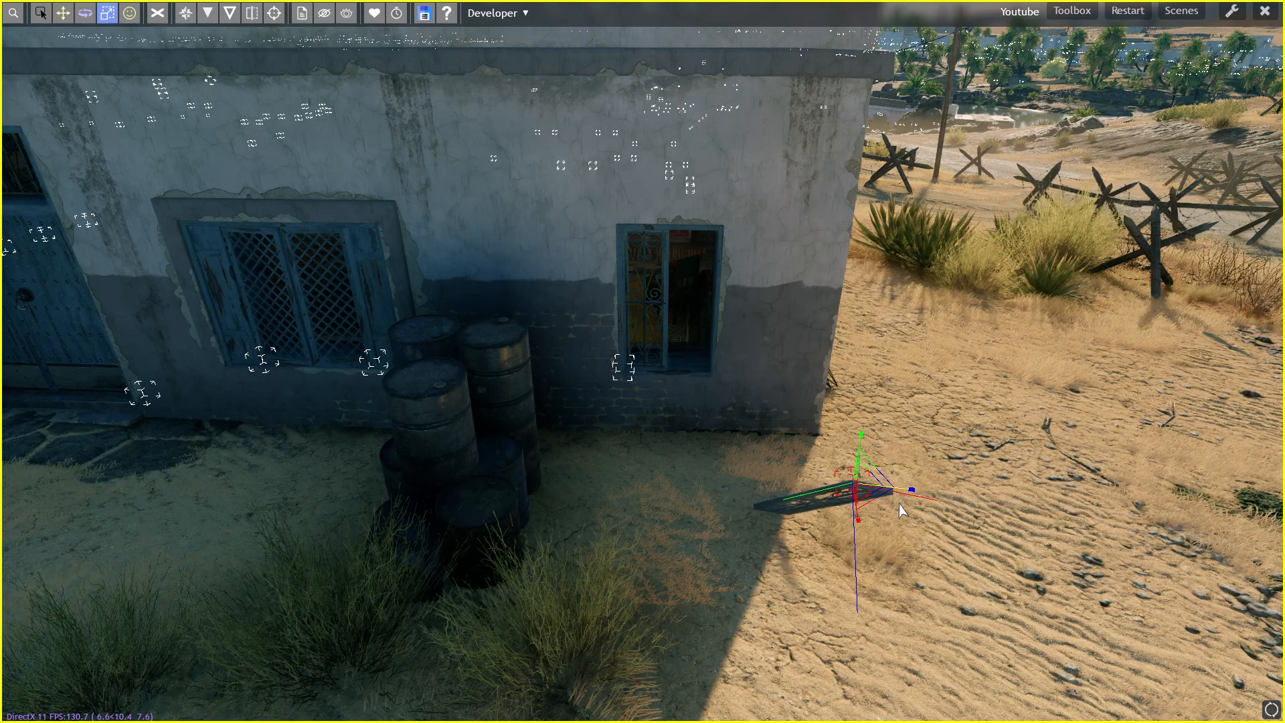
left_click_drag(966, 402, 898, 493)
left_click_drag(862, 442, 911, 401)
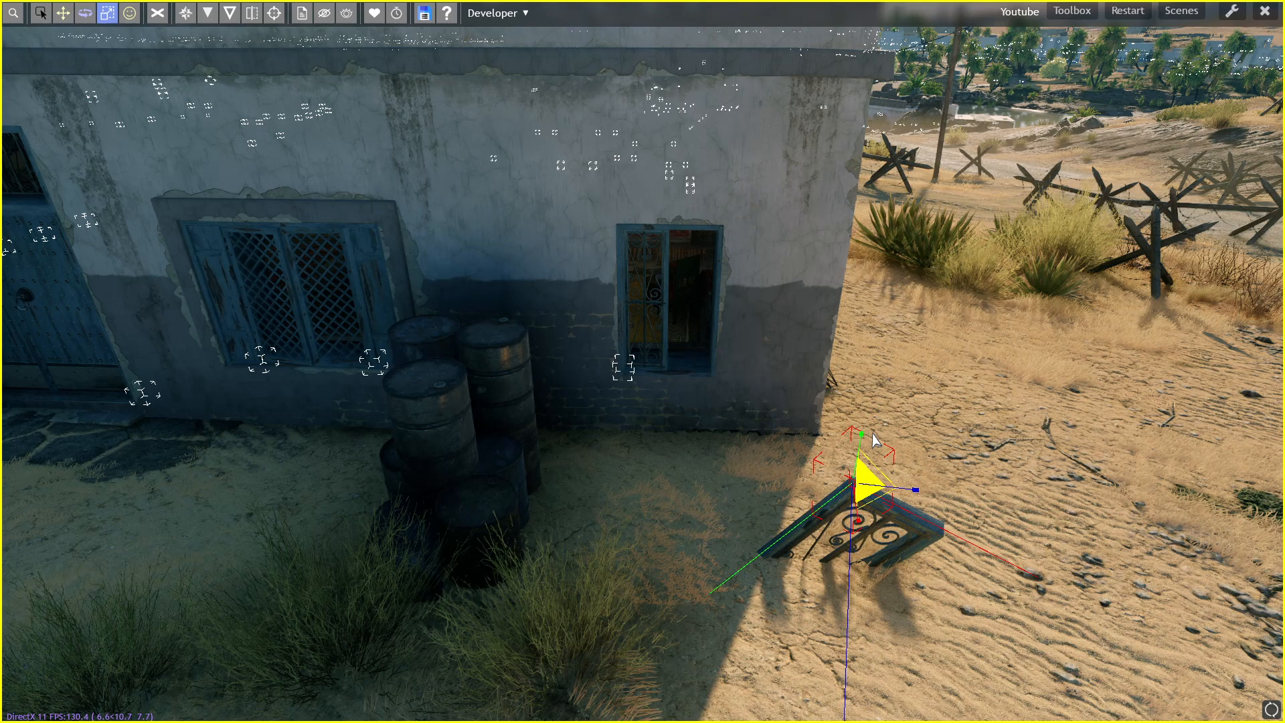
- Delete the rotated and scaled shutter lying on the sand beside the house corner
key("Delete")
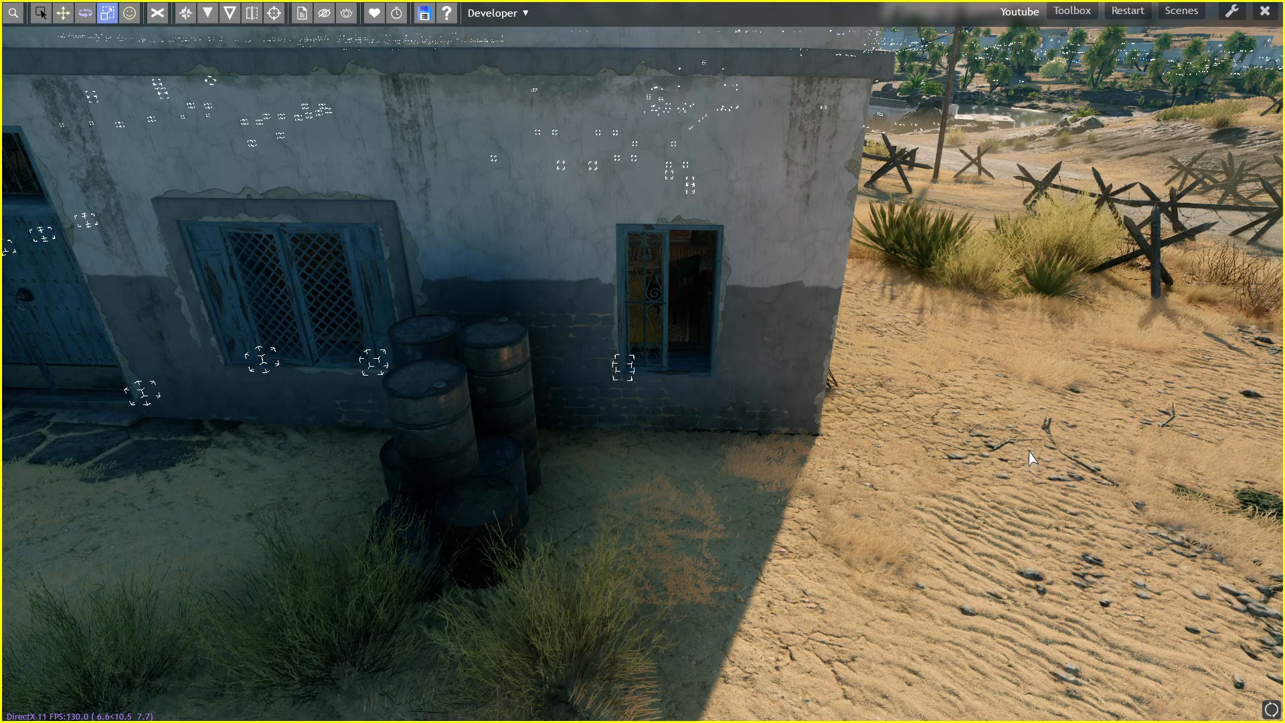
- Move the remaining shutter of the small window down in front of the wall, undo the move and clear the selection
left_click(65, 14)
left_click_drag(589, 467, 627, 533)
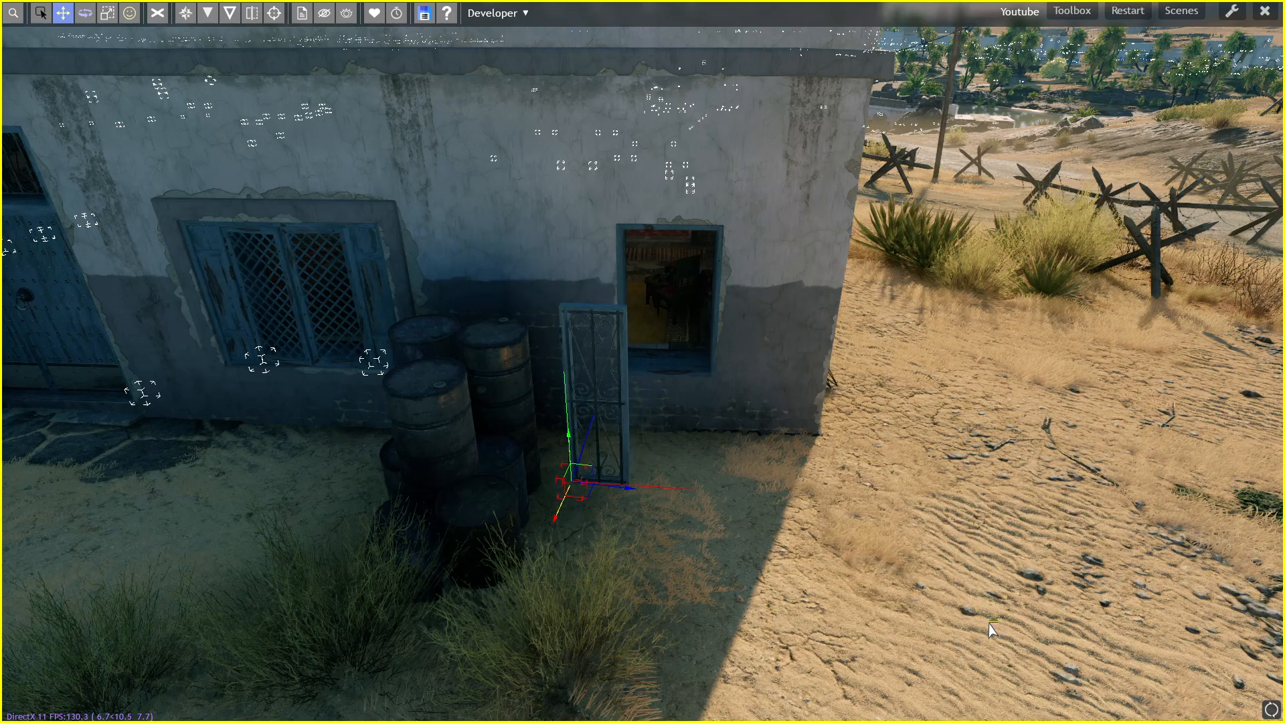
left_click(989, 622)
key("ctrl+z")
key("ctrl+z")
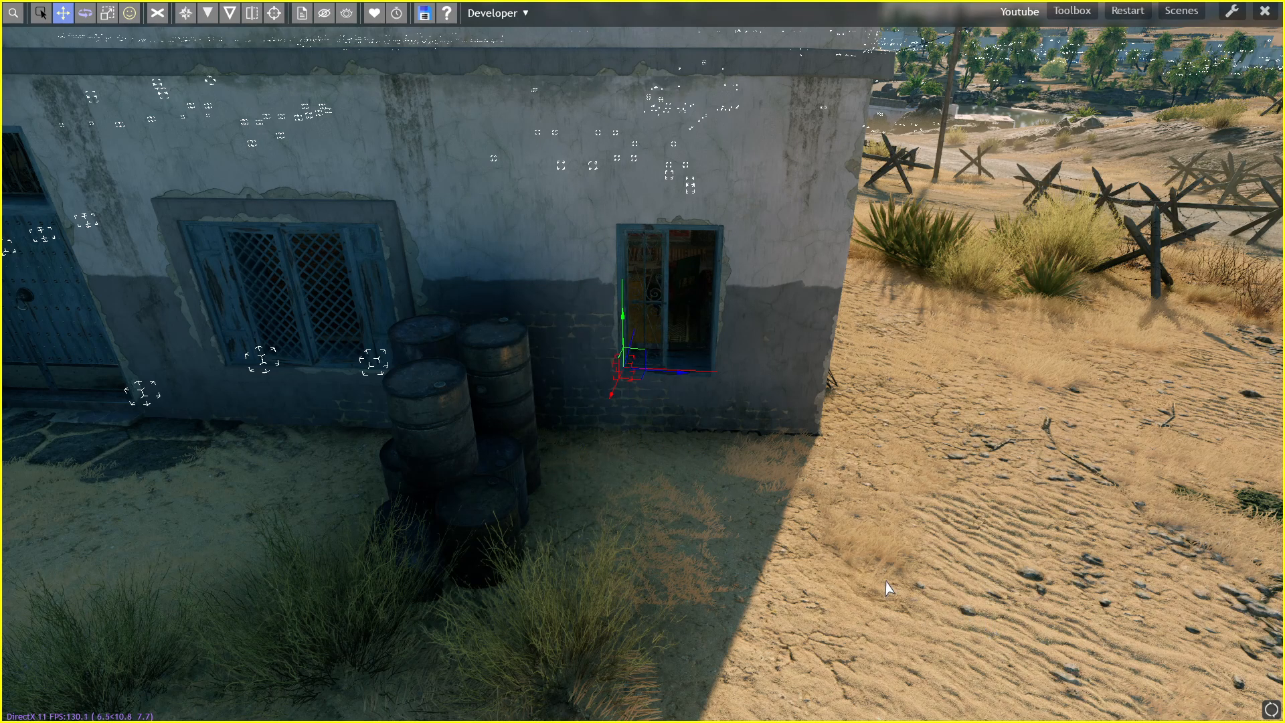
left_click(636, 474)
- Create three base_churchill_3 tanks from the Tanks entity group on the road near the wooden cart
key("space")
key("s")
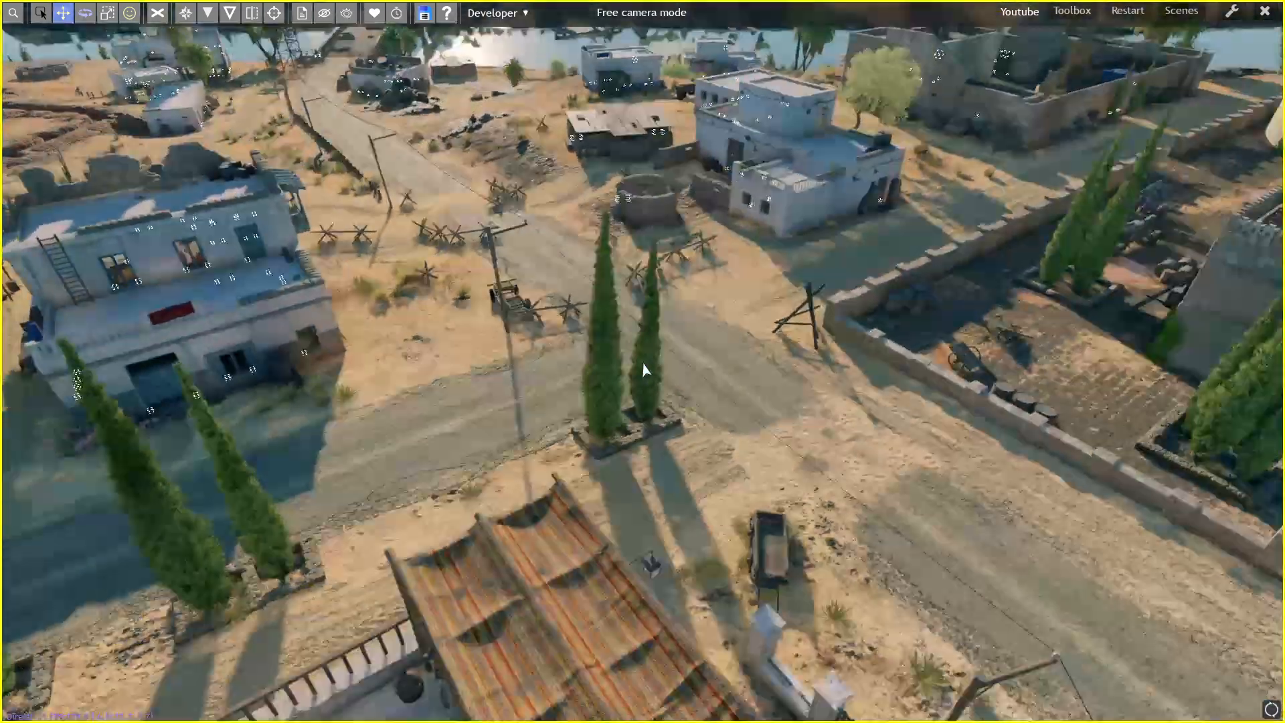
key("space")
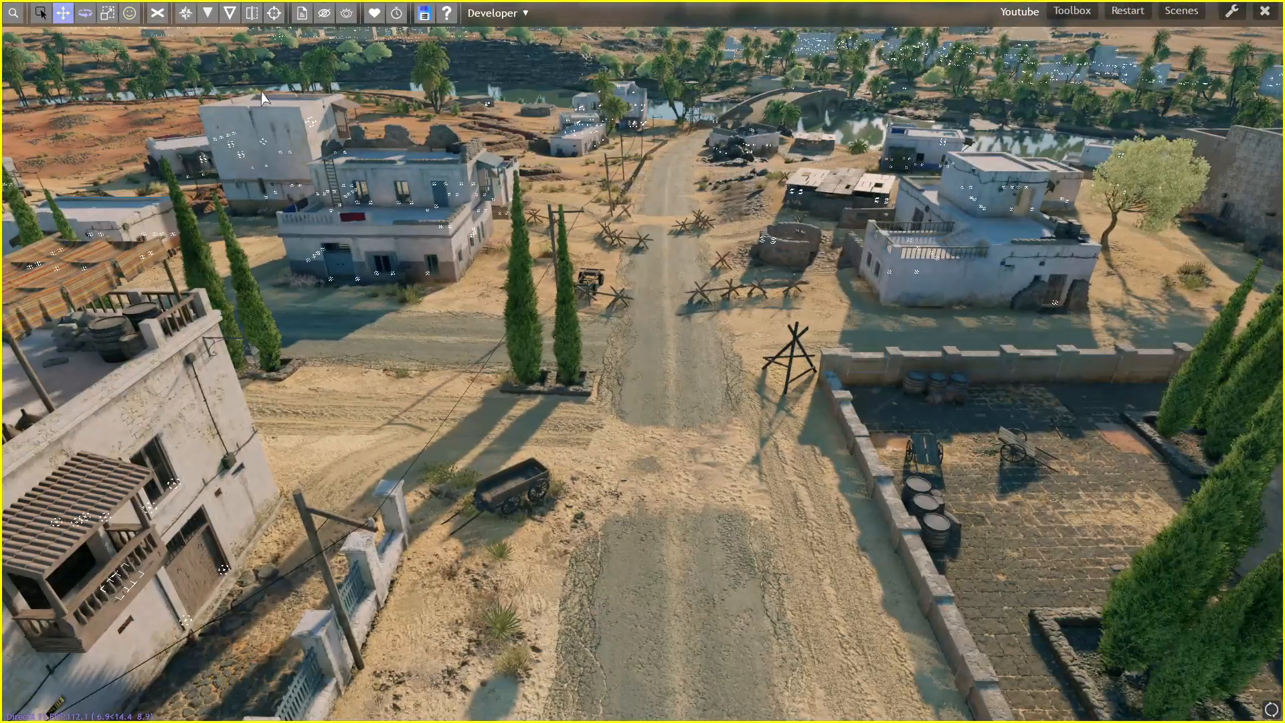
left_click(129, 13)
left_click(98, 117)
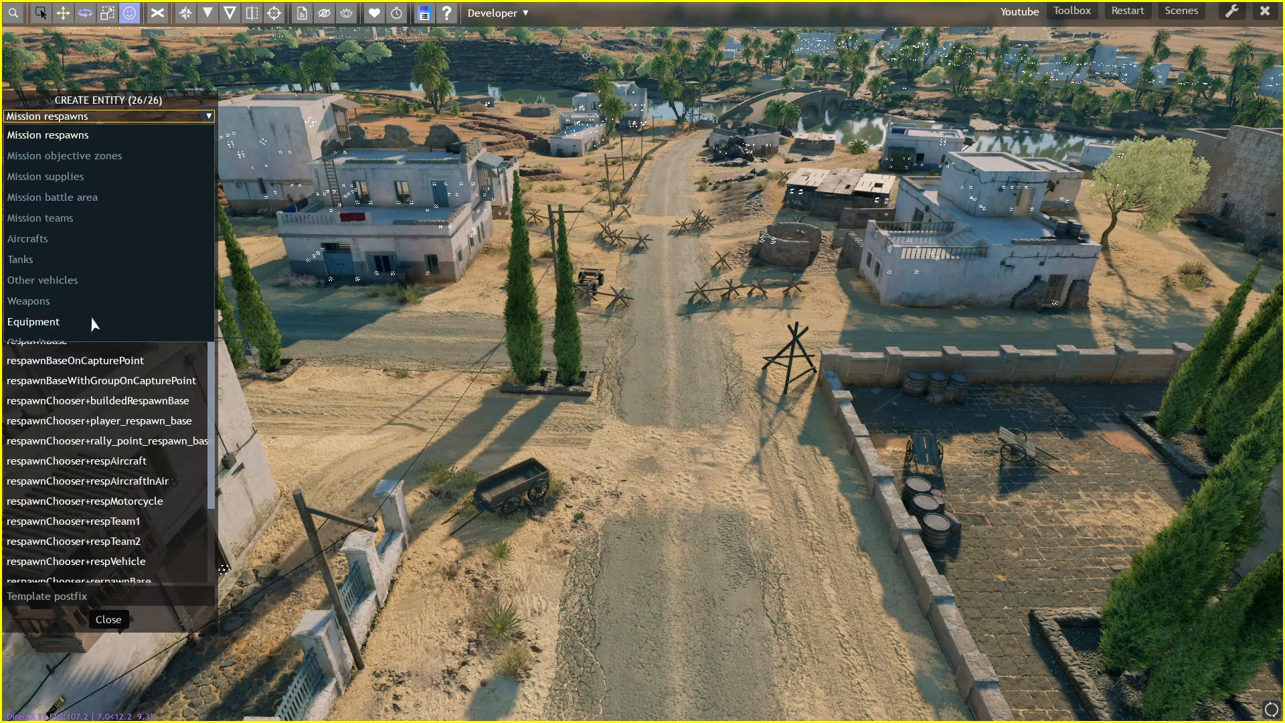
left_click(94, 259)
left_click(46, 320)
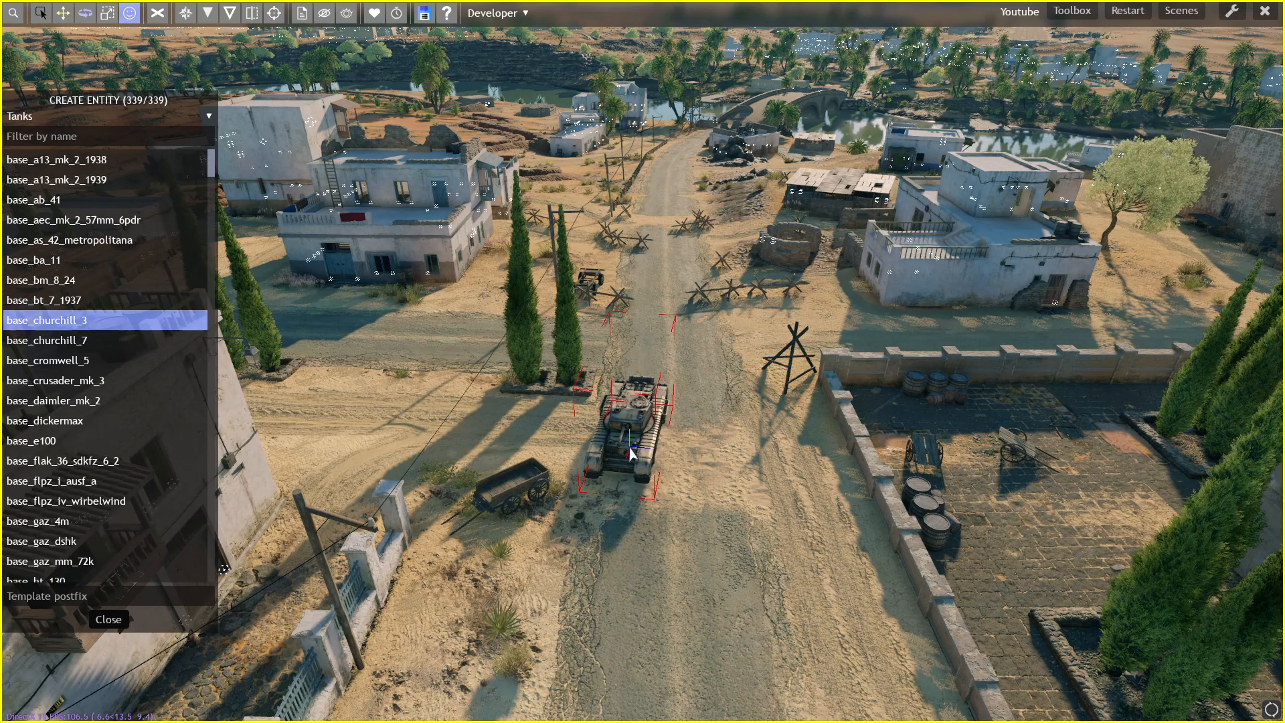
left_click(628, 446)
left_click(727, 452)
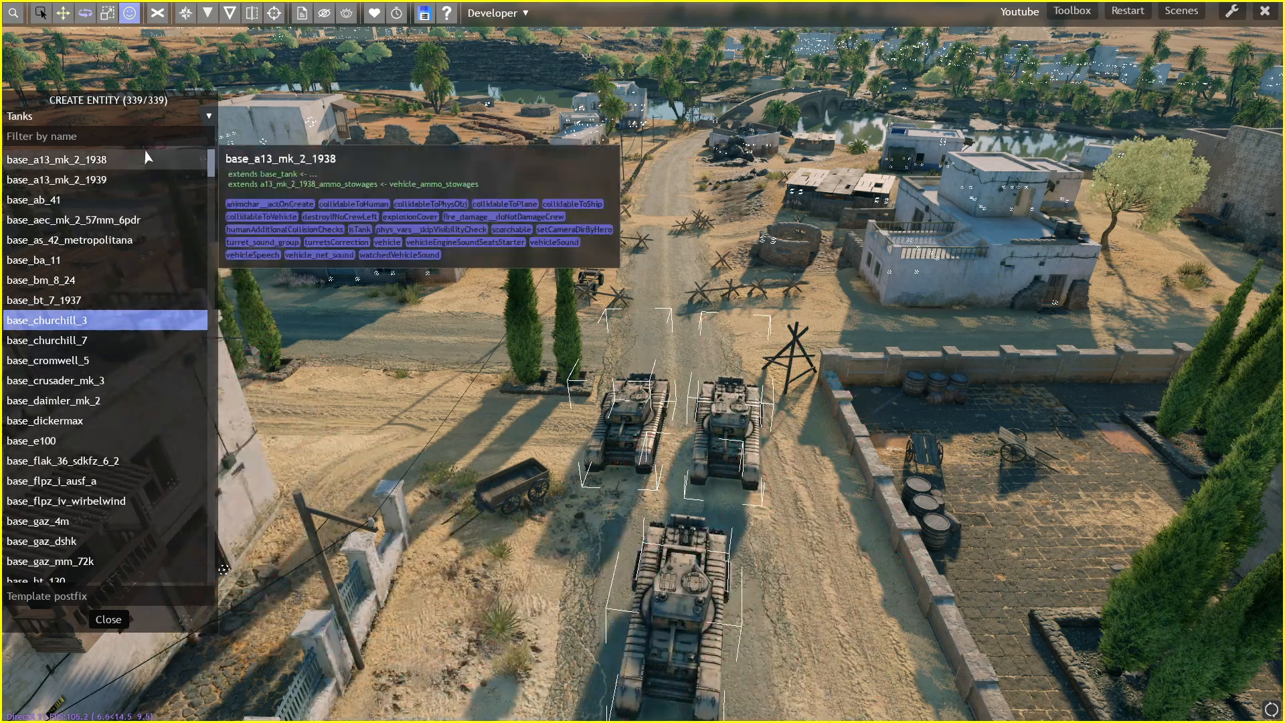
- Select all three Churchill tanks on the road and delete them
left_click(63, 13)
key("space")
middle_click_drag(643, 363, 643, 362)
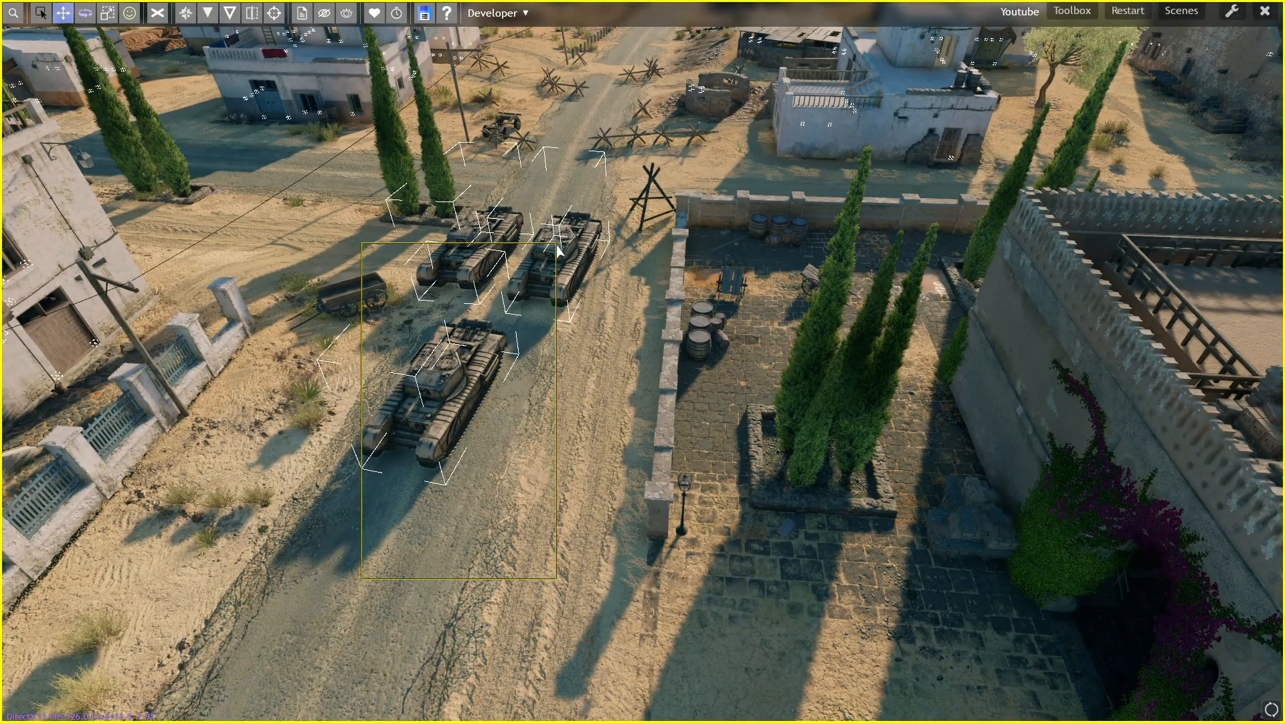
key("Delete")
- Create a defend_zone_chained_box+defend_zone_respawnbase entity from the Mission objective zones in the fort courtyard beside the red-domed building
middle_click_drag(563, 420, 642, 362)
scroll(643, 362, "down", 3)
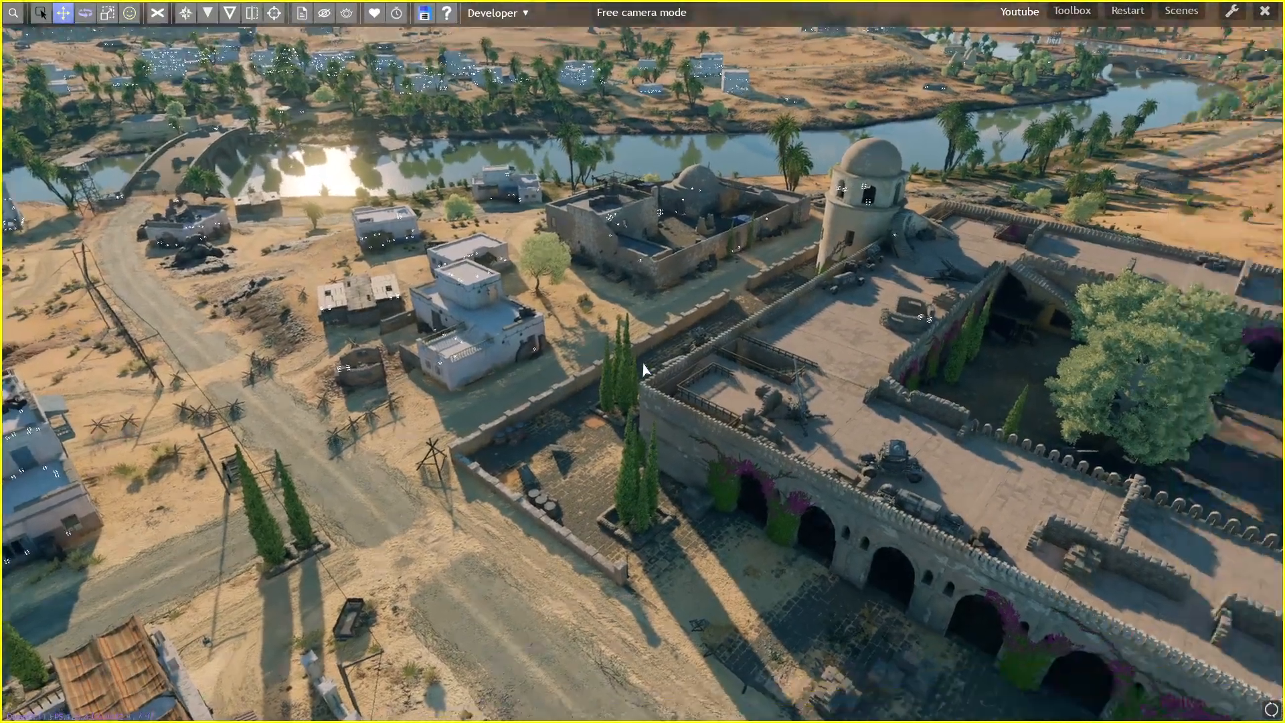
key("space")
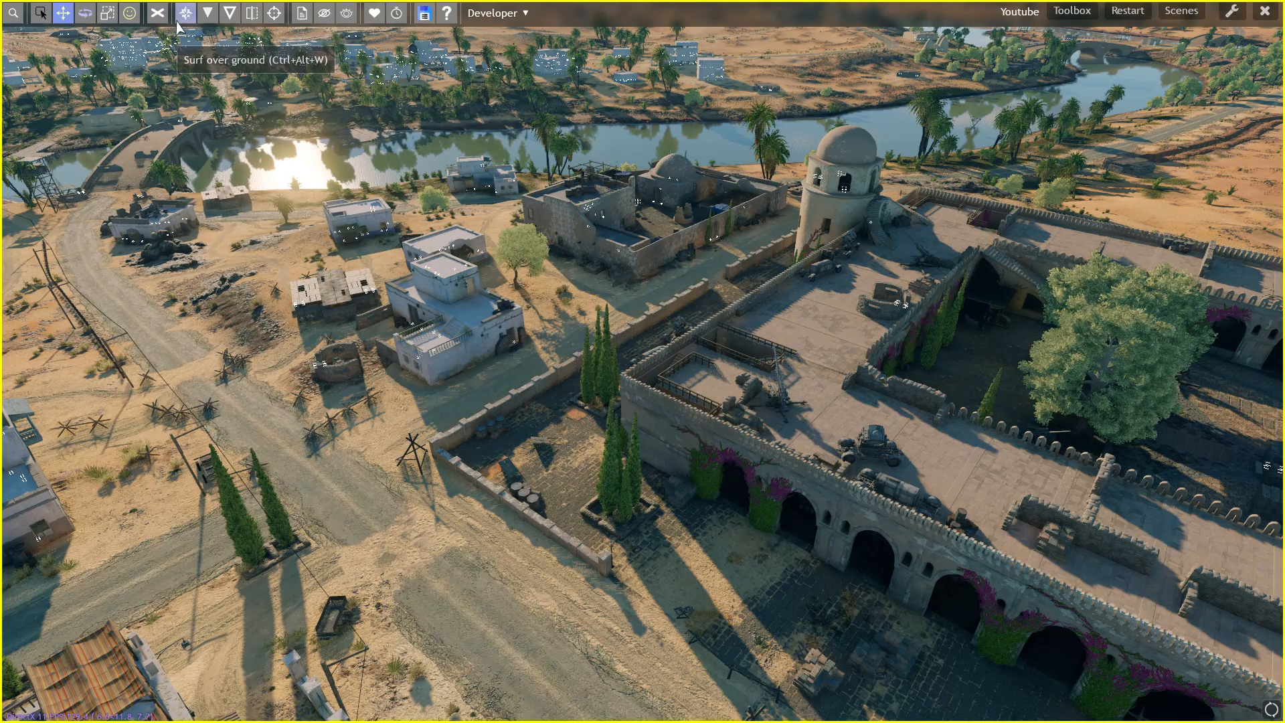
key("space")
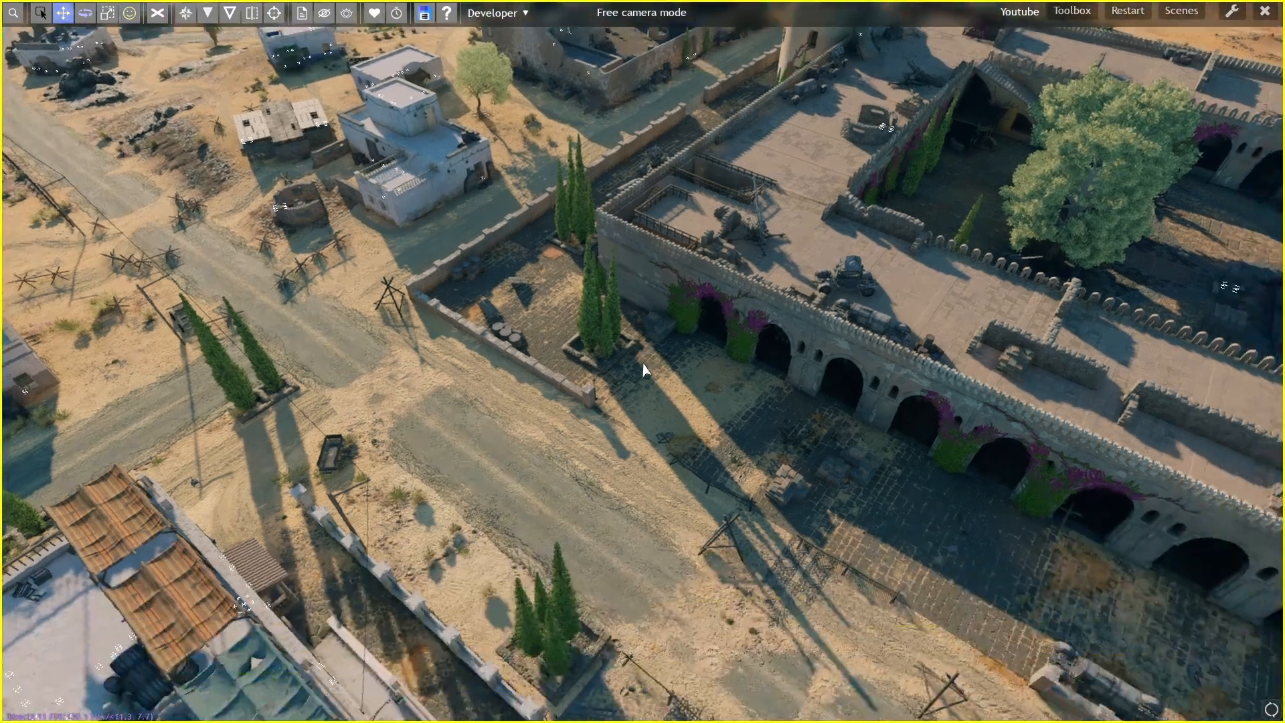
key("s")
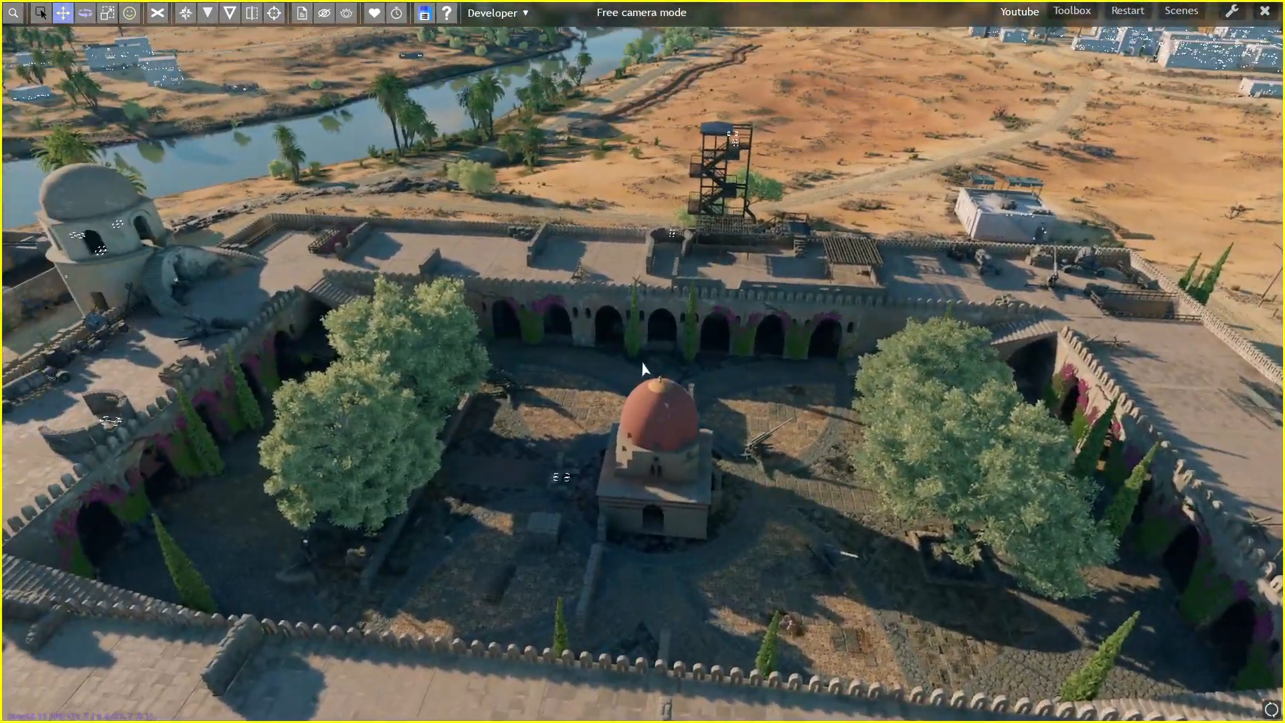
key("w")
key("s")
key("space")
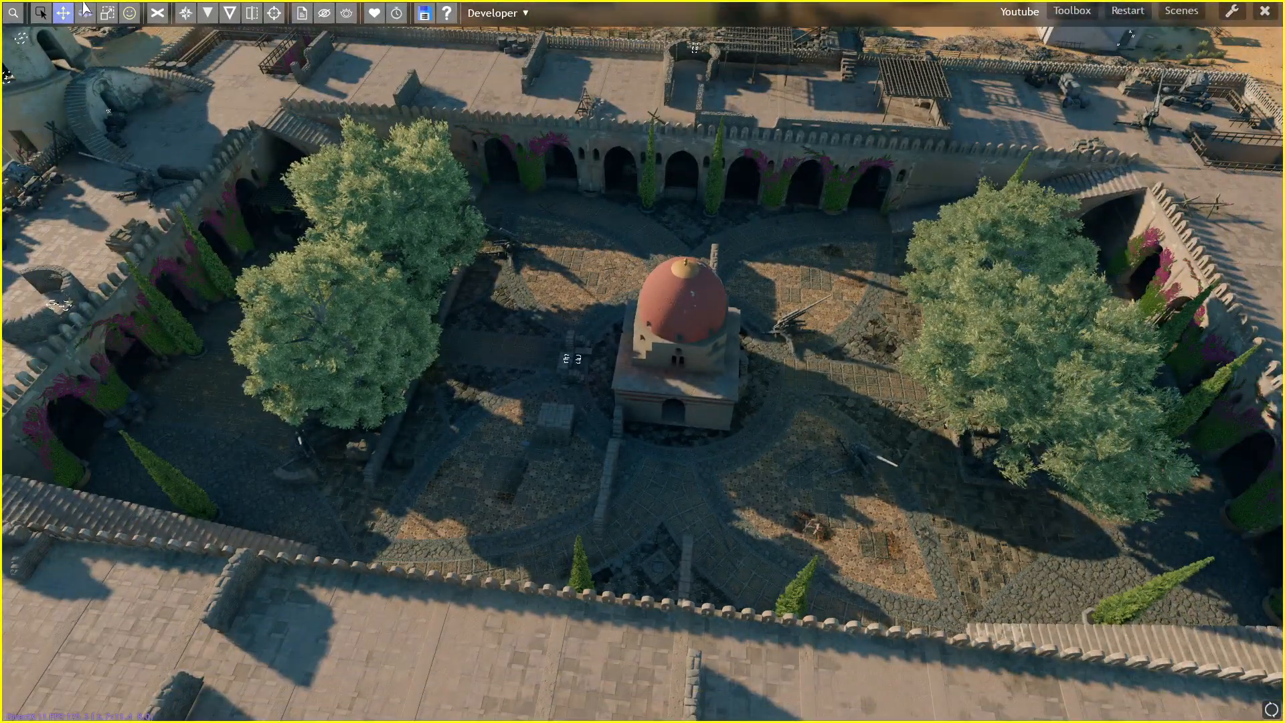
left_click(130, 12)
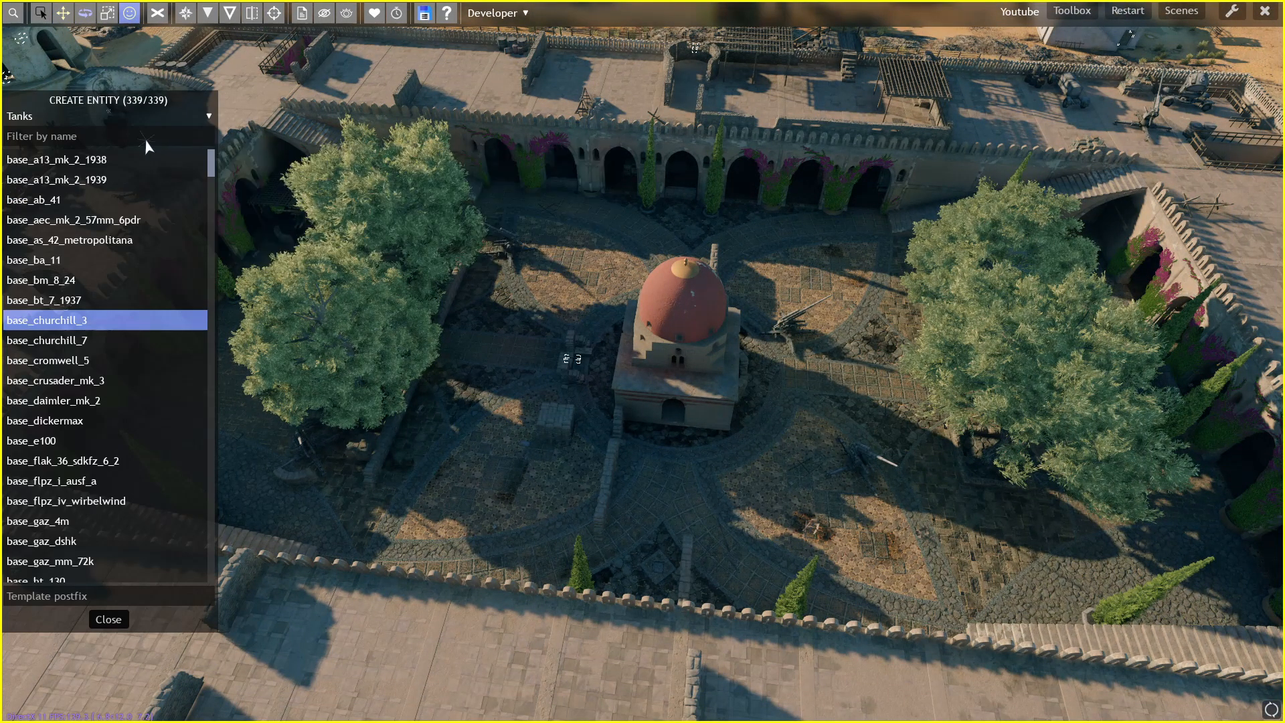
left_click(137, 118)
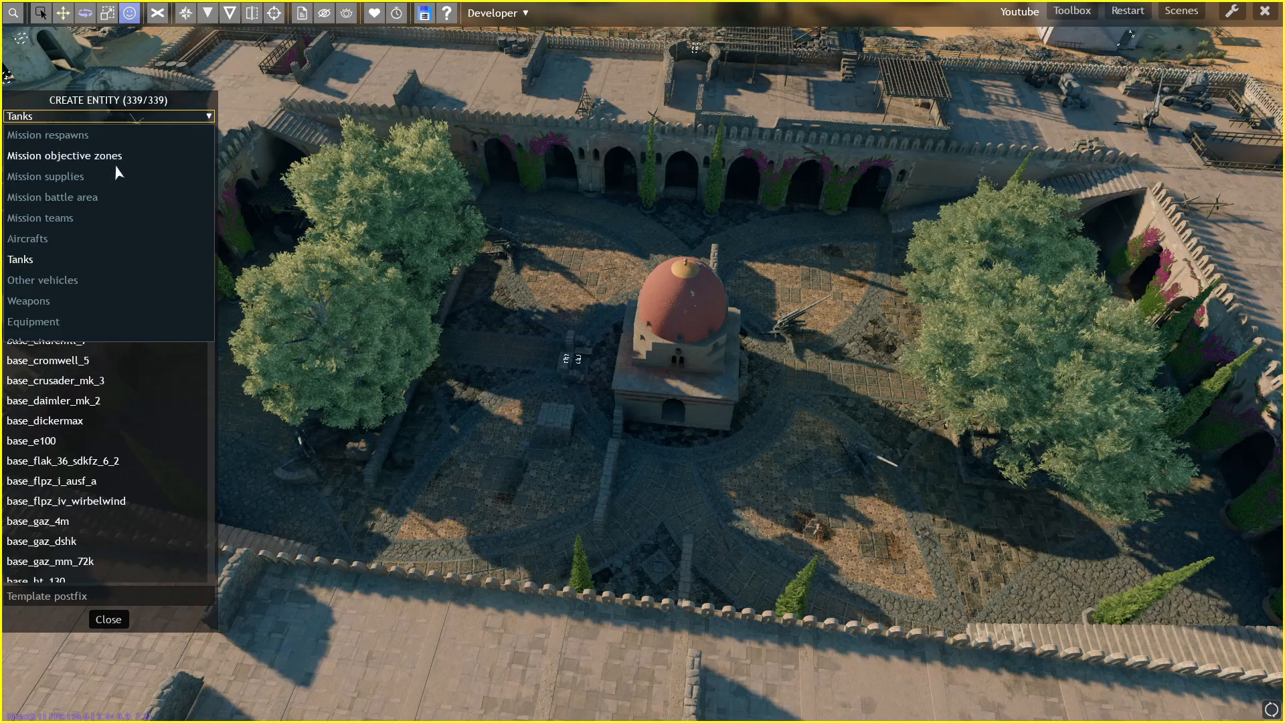
left_click(115, 165)
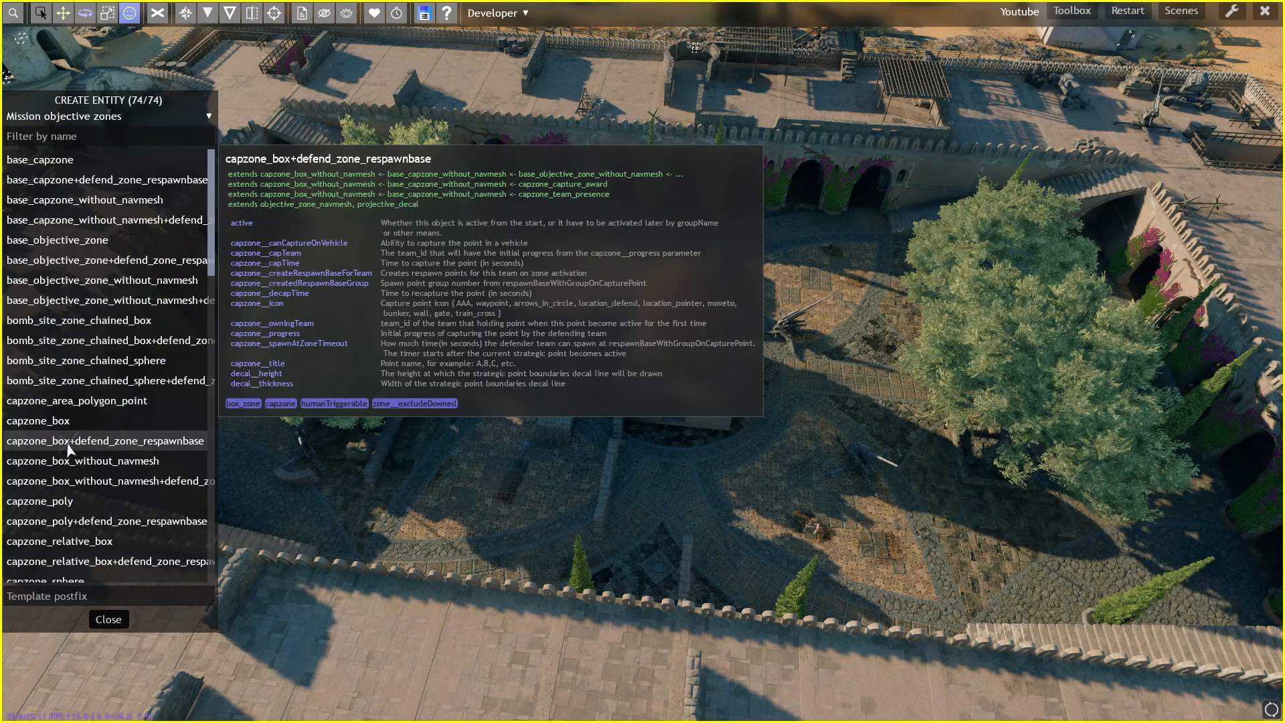
scroll(67, 469, "down", 3)
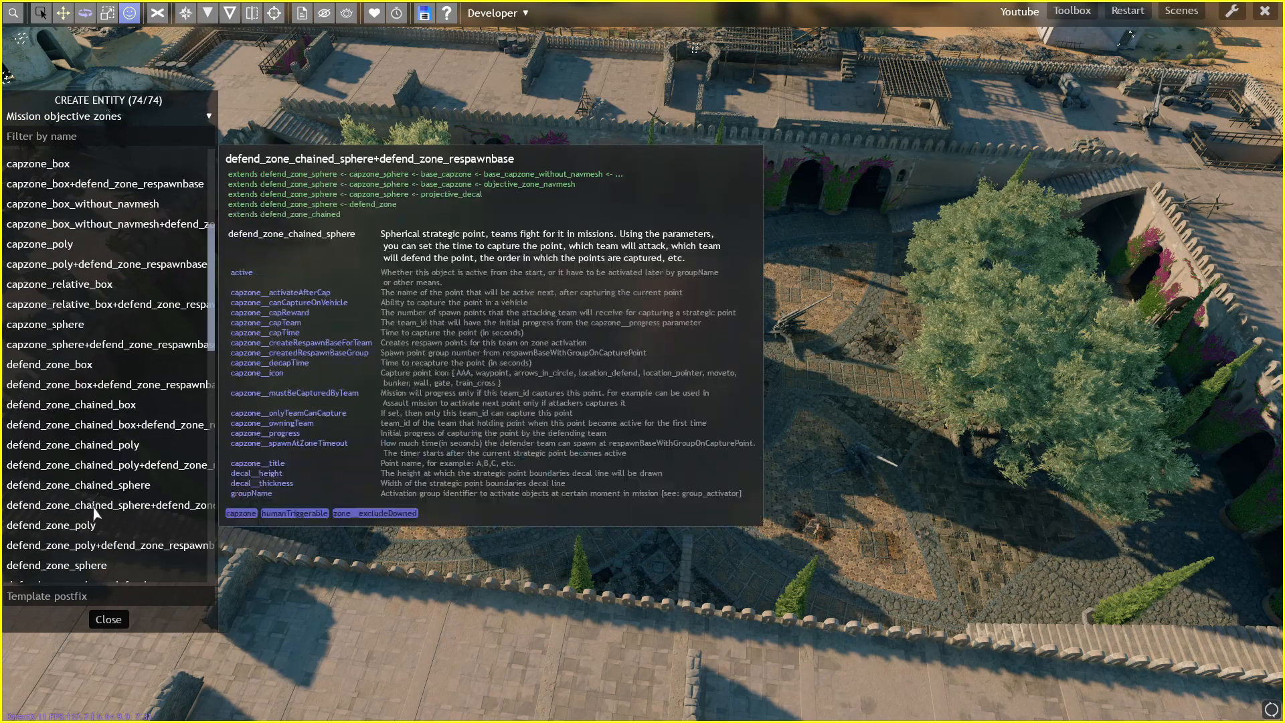
left_click(46, 428)
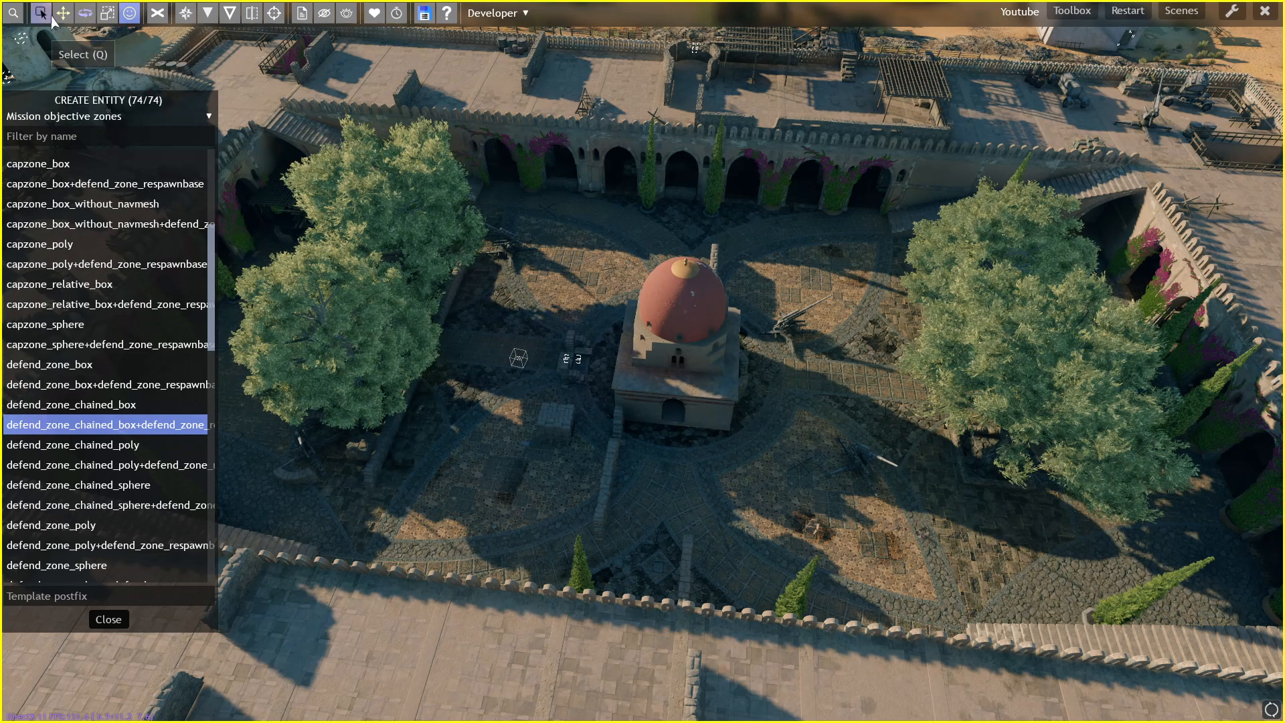
- Select the new defend zone box and stretch it lengthwise across the courtyard, past both groups of trees
left_click(520, 359)
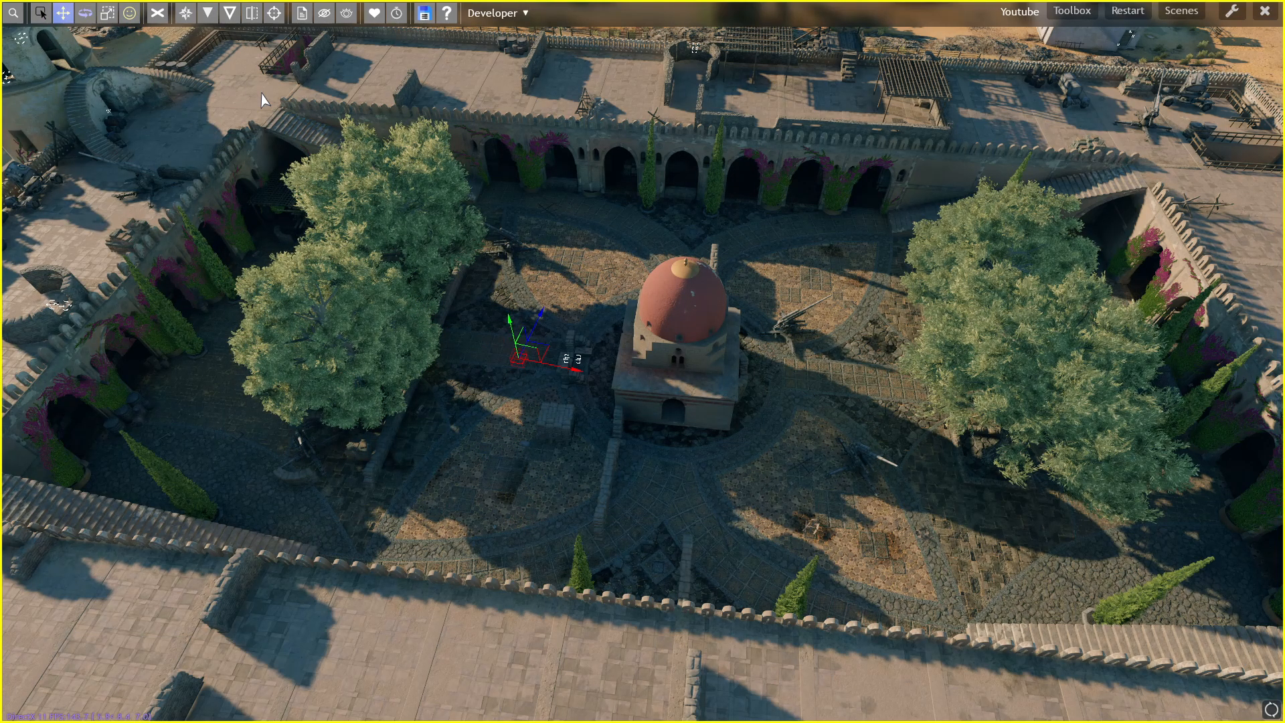
left_click(130, 13)
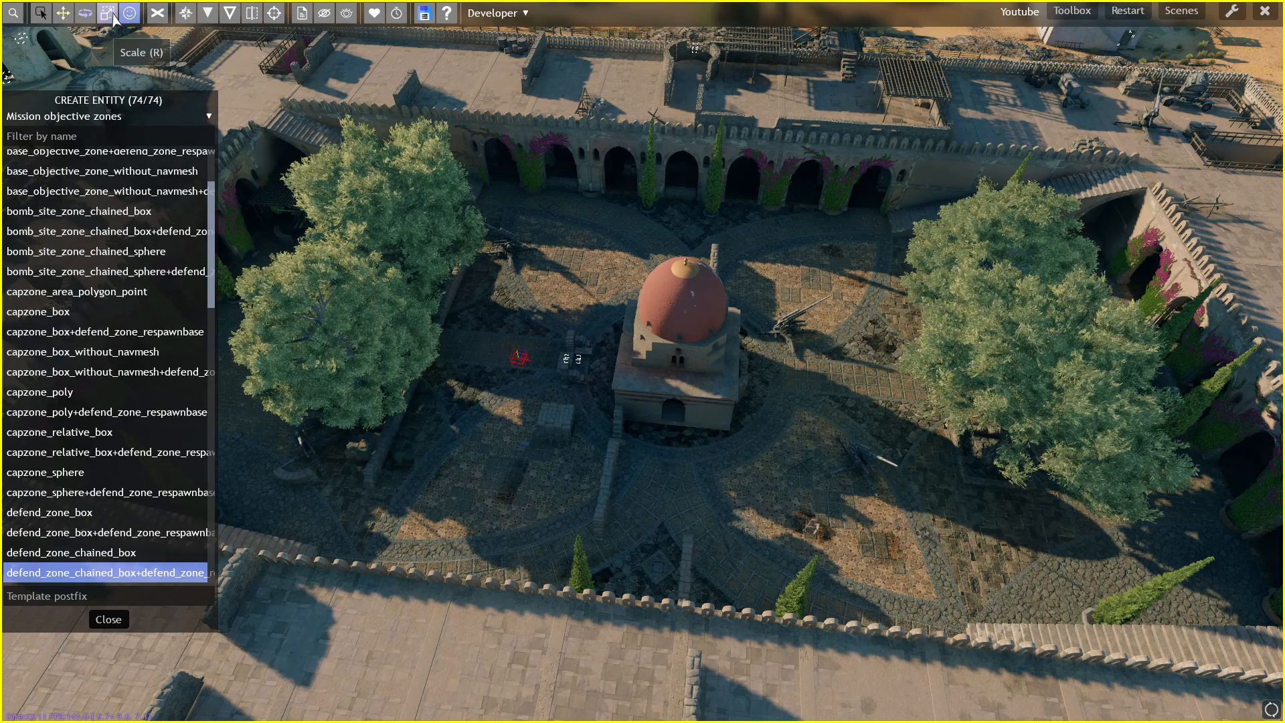
left_click(112, 15)
left_click_drag(580, 371, 1162, 513)
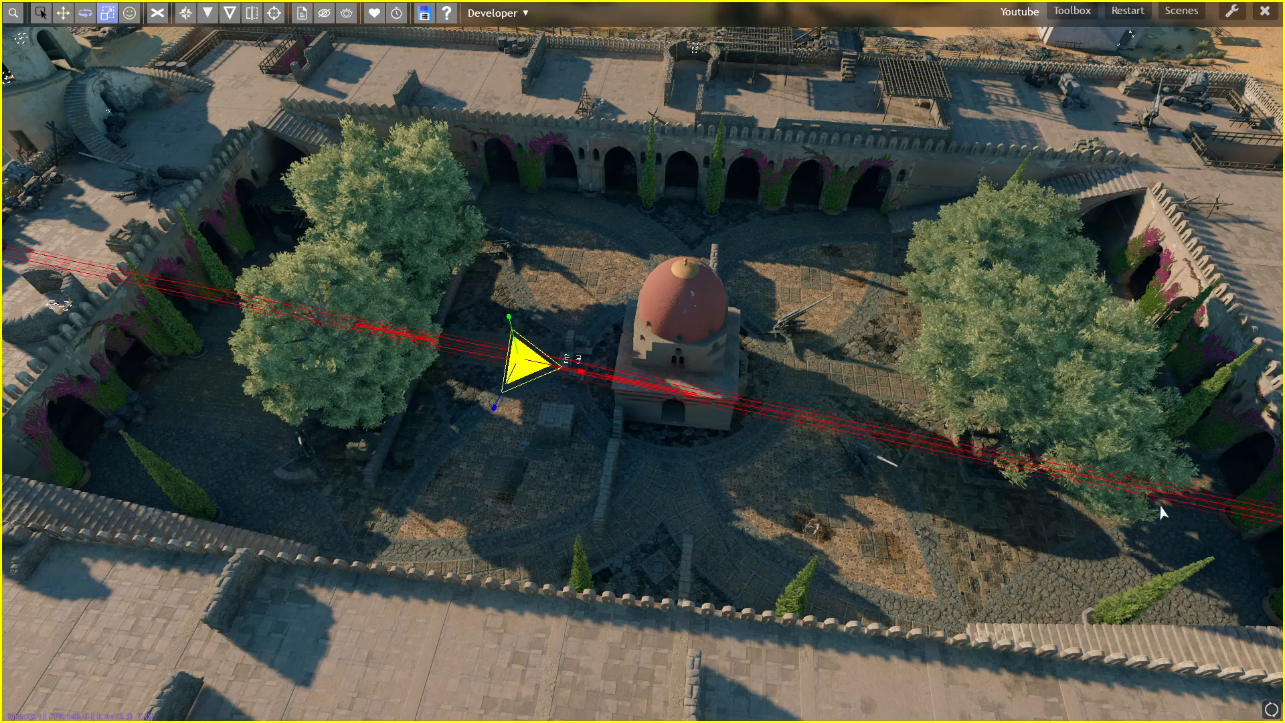
left_click_drag(560, 370, 577, 372)
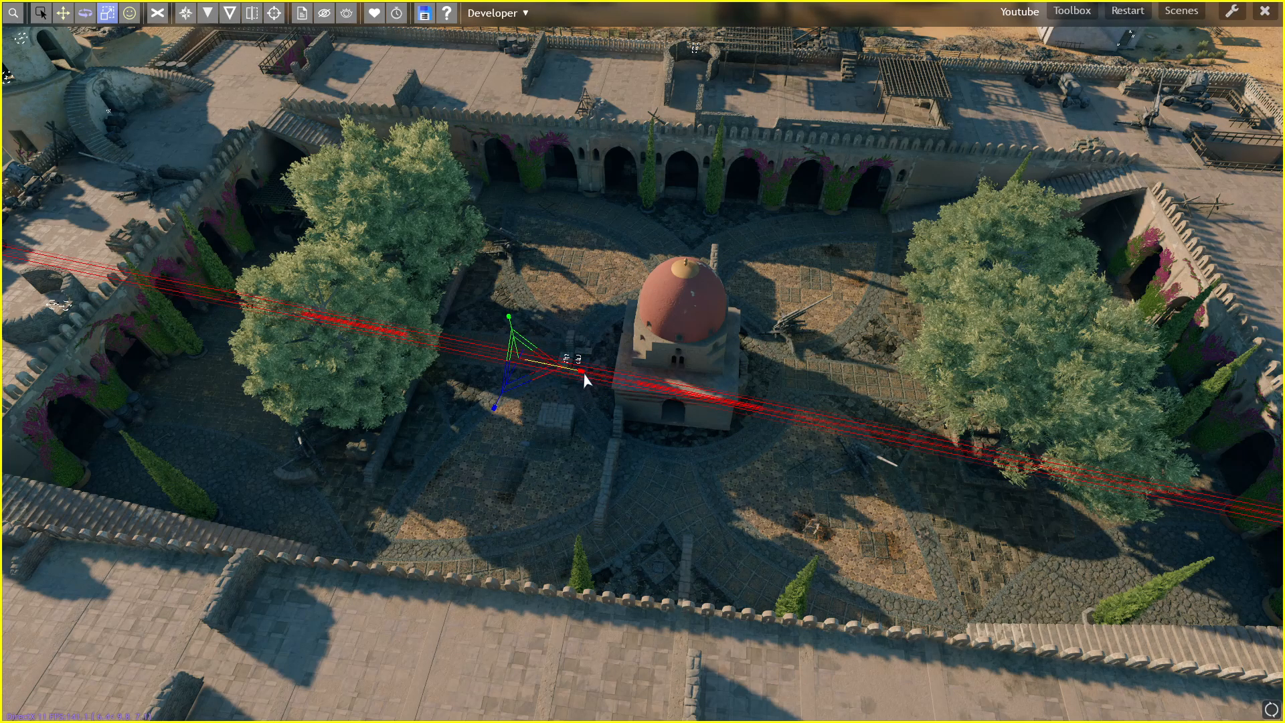
- Shorten the stretched zone box and shift it toward the red-domed building at the centre of the fort
middle_click_drag(585, 377, 641, 362)
scroll(641, 362, "down", 10)
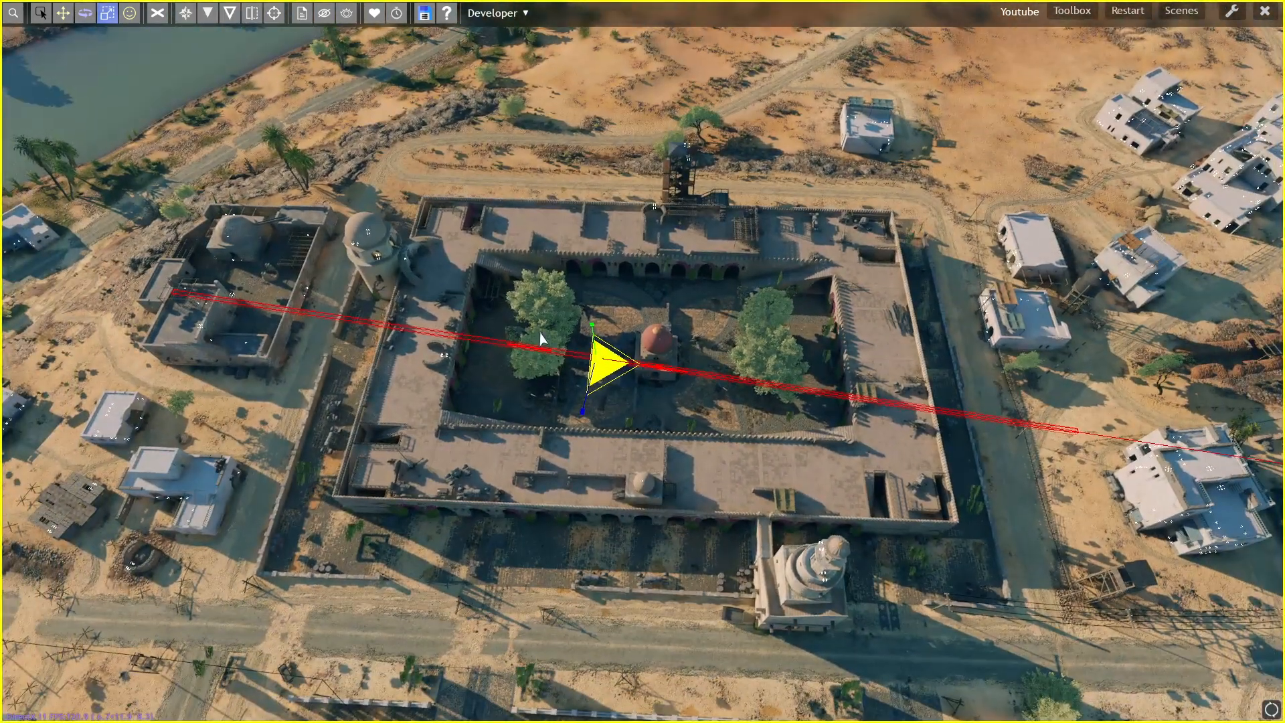
mouse_move(644, 364)
left_mouse_down()
mouse_move(576, 352)
mouse_move(636, 373)
mouse_move(611, 373)
mouse_move(605, 359)
mouse_move(664, 377)
left_mouse_up()
key("w")
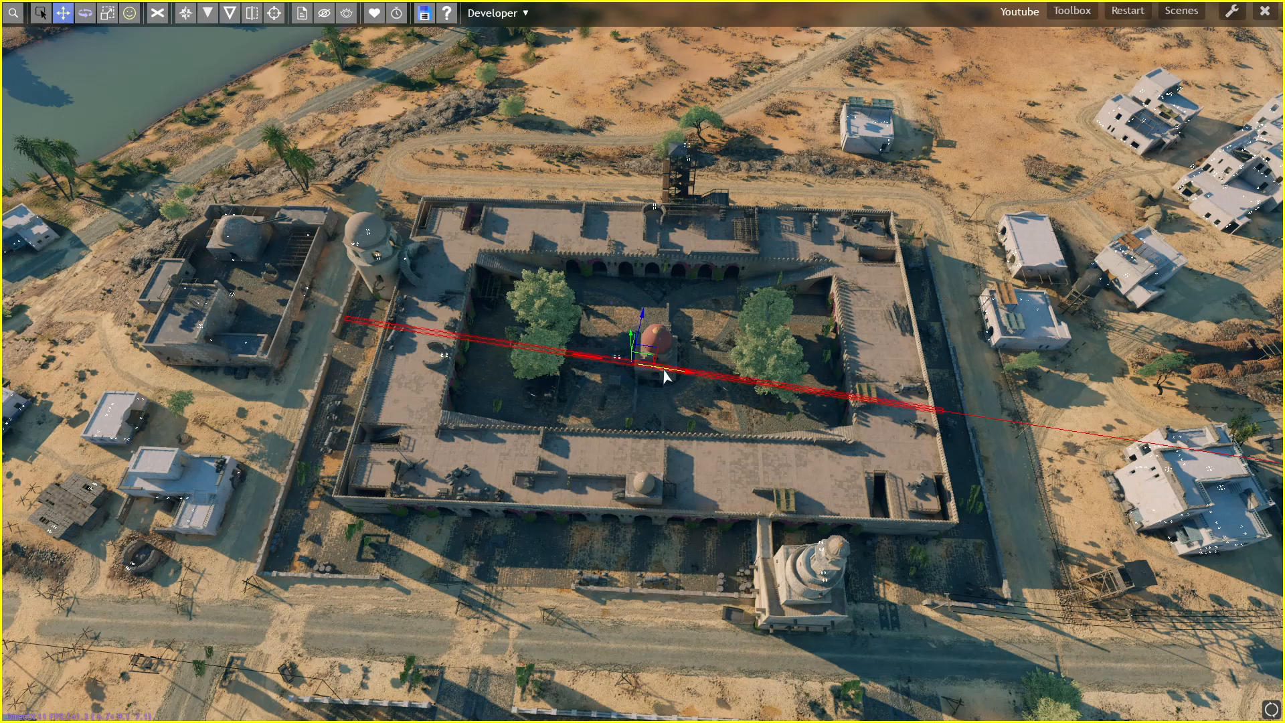
- Trim the zone box's length to the fort and widen it to span the fort's full depth
key("r")
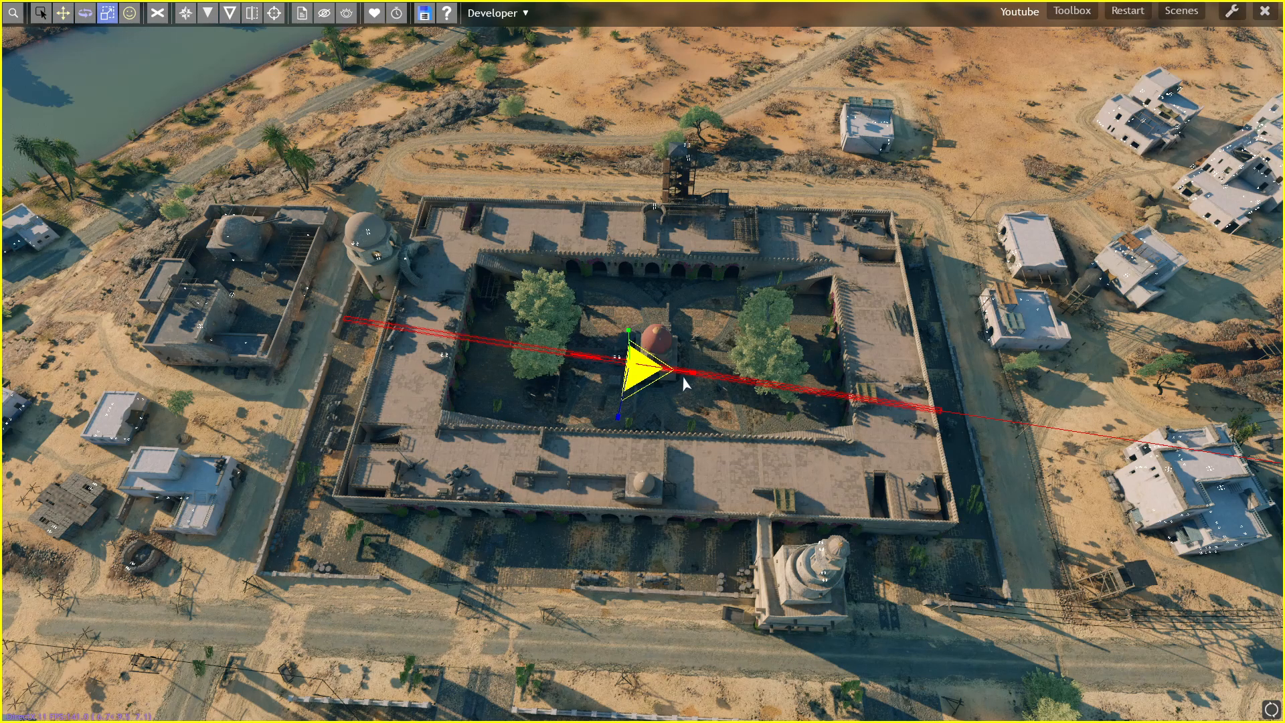
left_click_drag(683, 378, 673, 379)
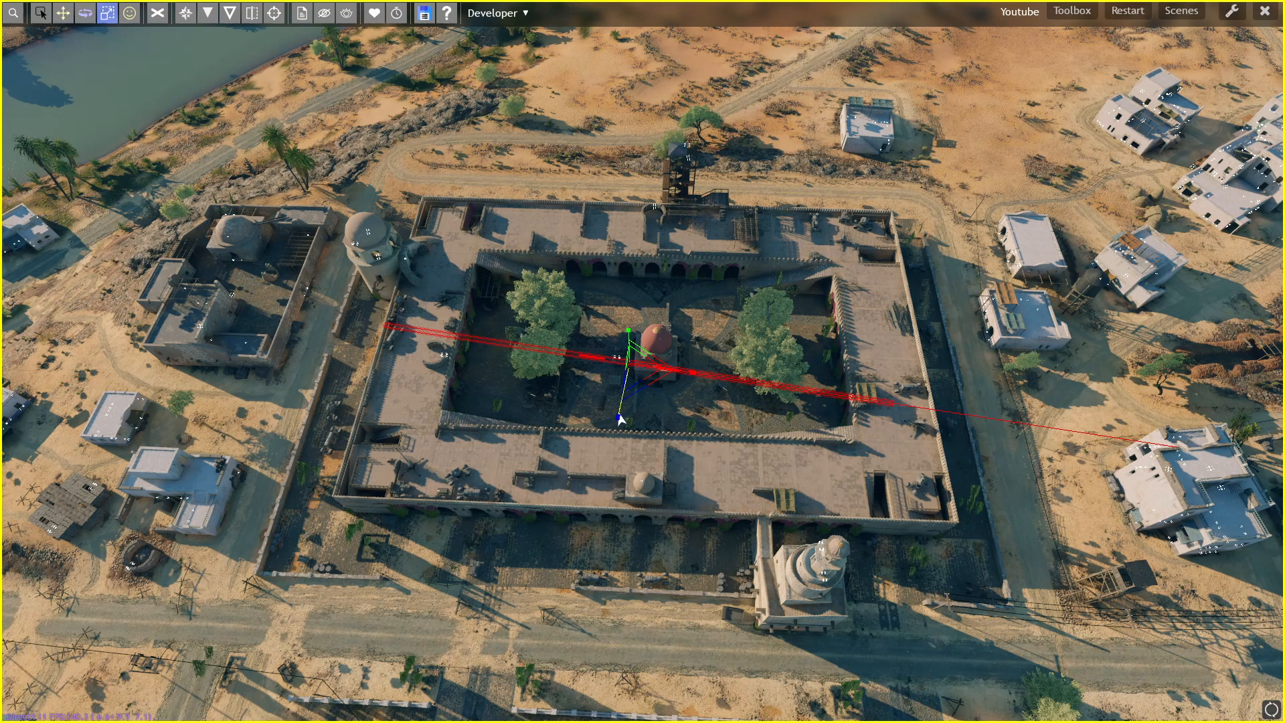
left_click_drag(620, 417, 594, 621)
left_click_drag(620, 420, 594, 549)
- Rotate the zone box to line up with the fort's outer walls and shift it slightly along its length
left_click(85, 13)
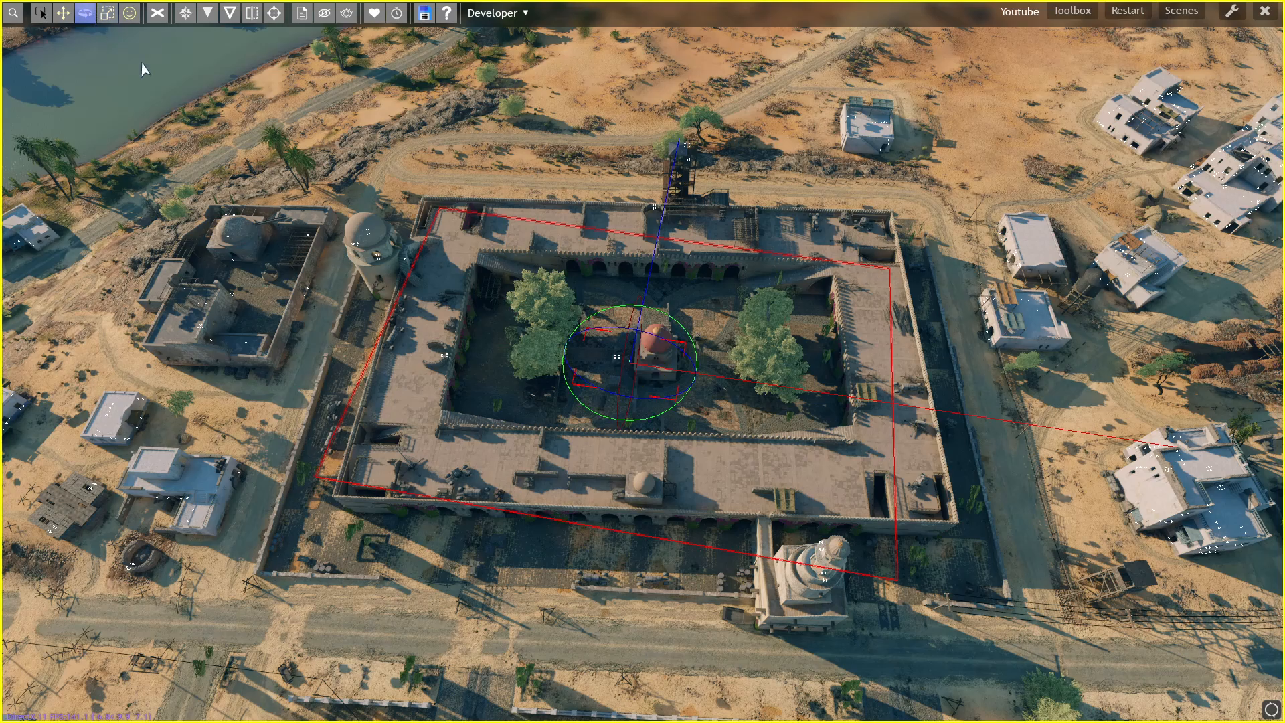
left_click_drag(641, 423, 652, 426)
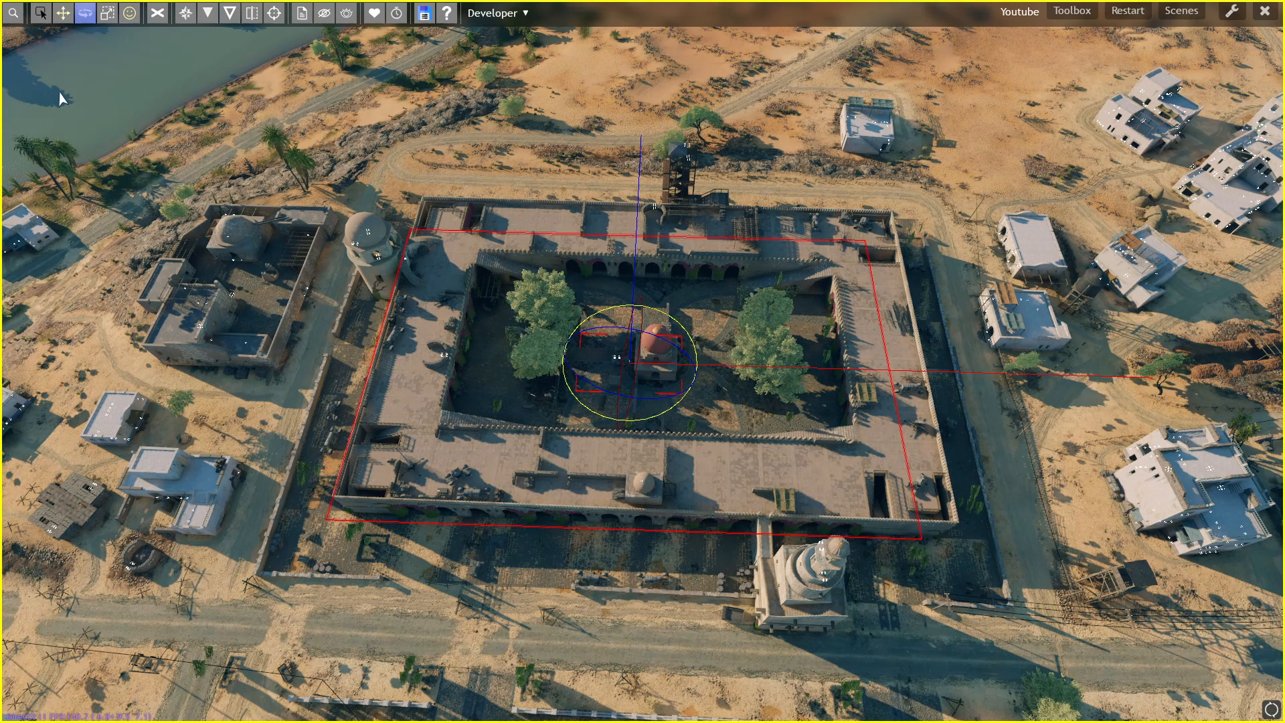
left_click(62, 13)
left_click_drag(681, 380, 705, 385)
- Scale up the height of the zone box so that it encloses the fort's walls and roof
key("space")
key("d")
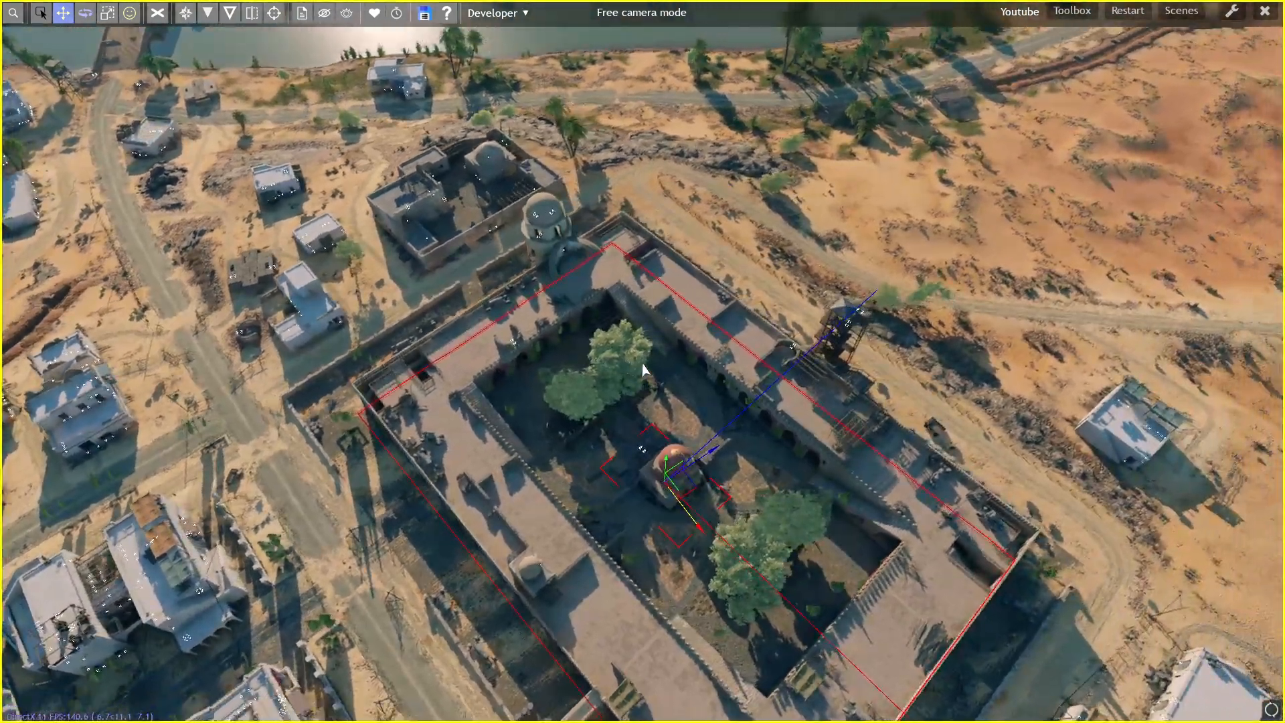
key("a")
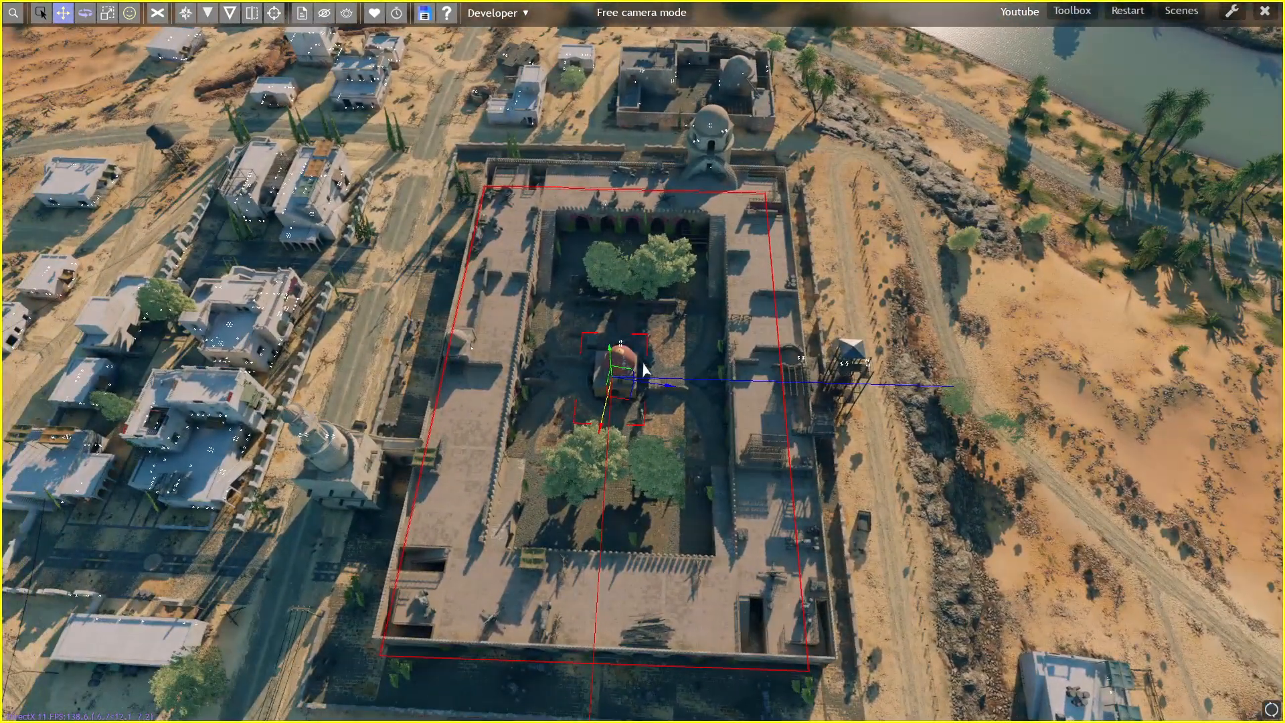
key("space")
left_click(110, 19)
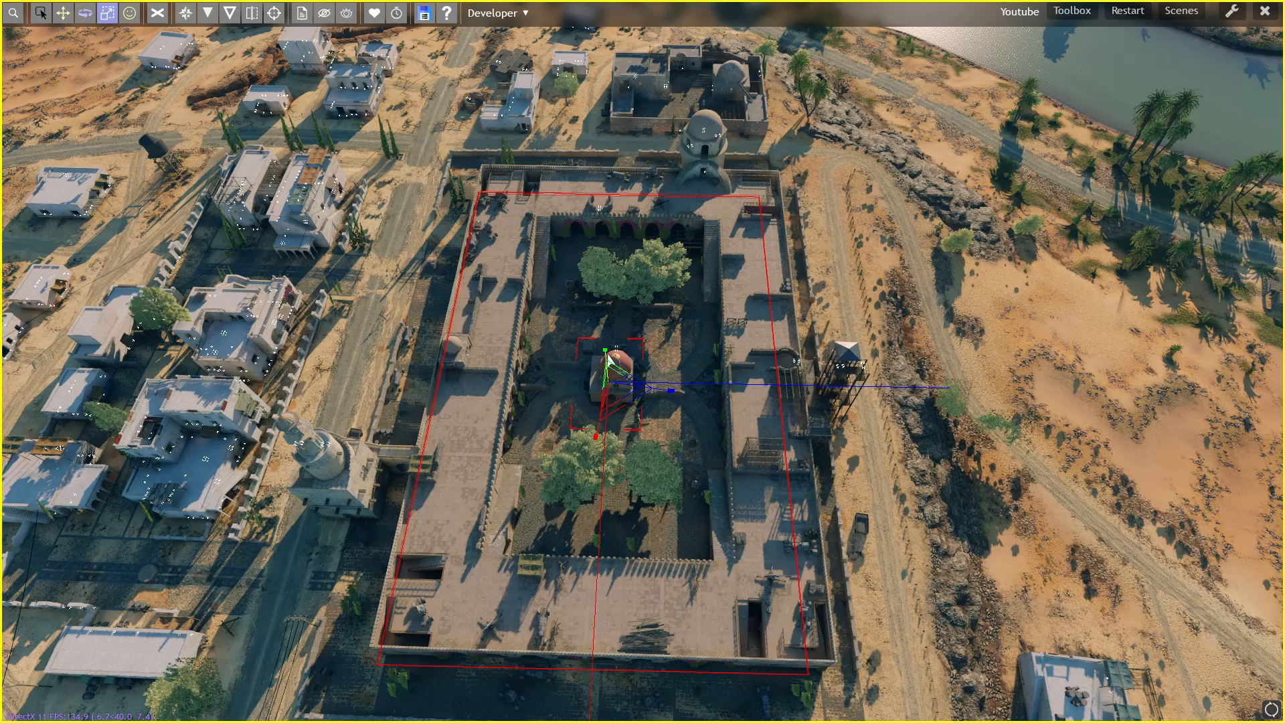
left_click_drag(607, 342, 551, 13)
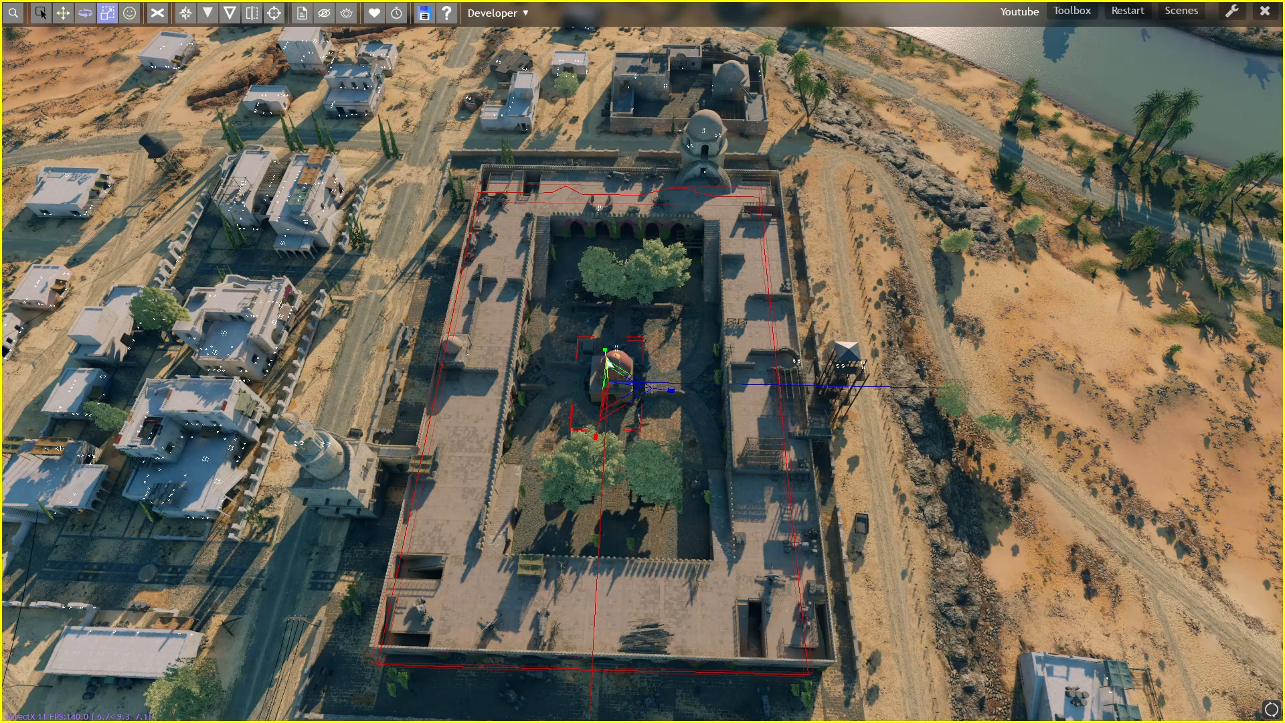
key("space")
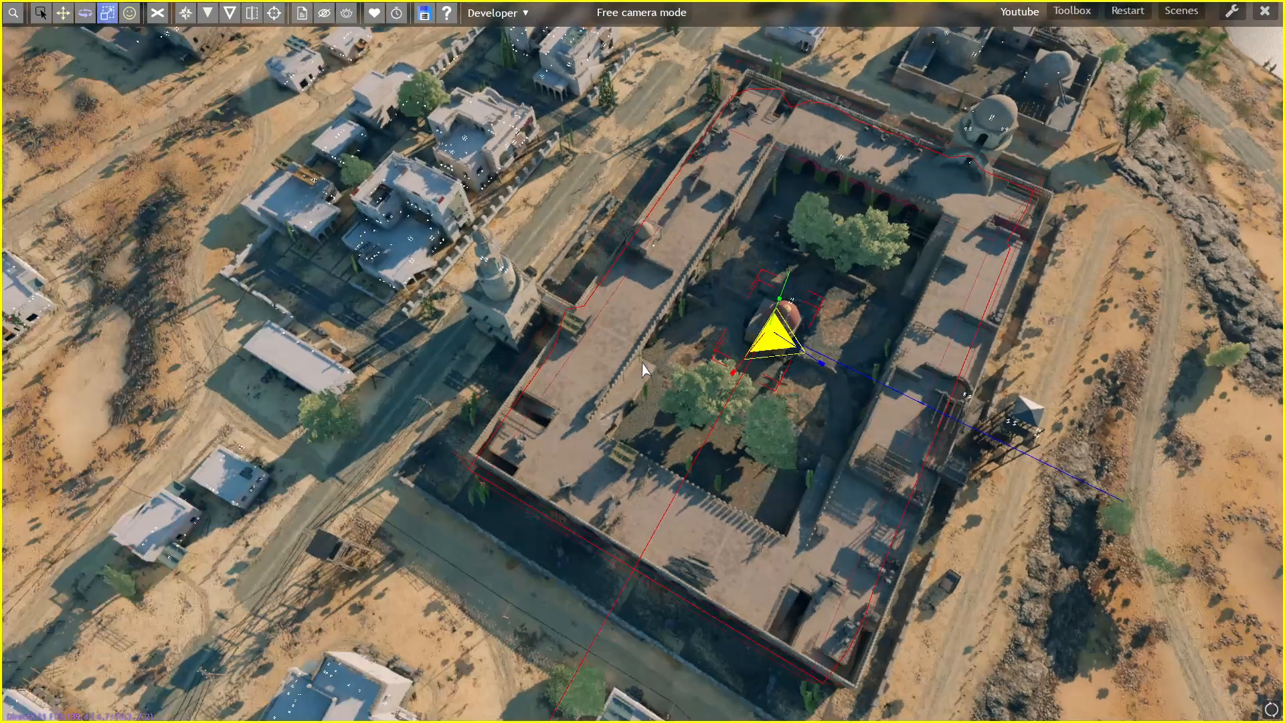
key("w")
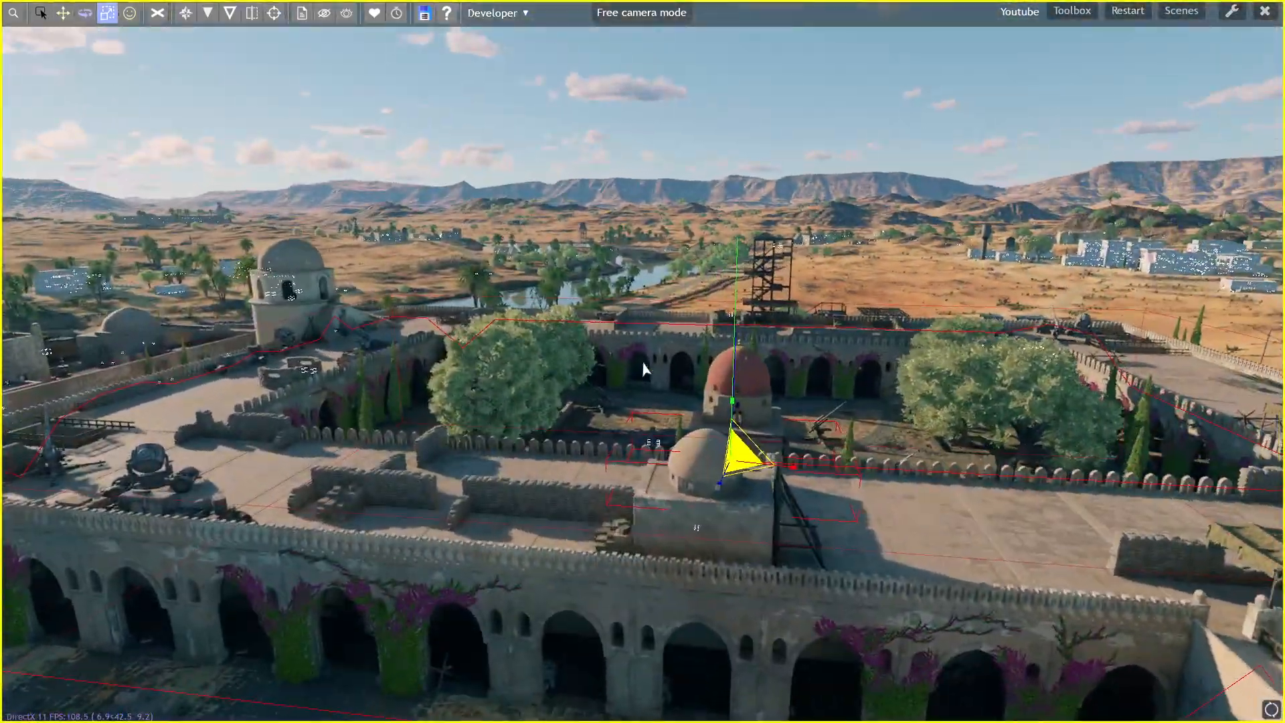
- Inspect the zone box's fit around the fort's walls and roof from several sides
key("space")
key("space")
key("w")
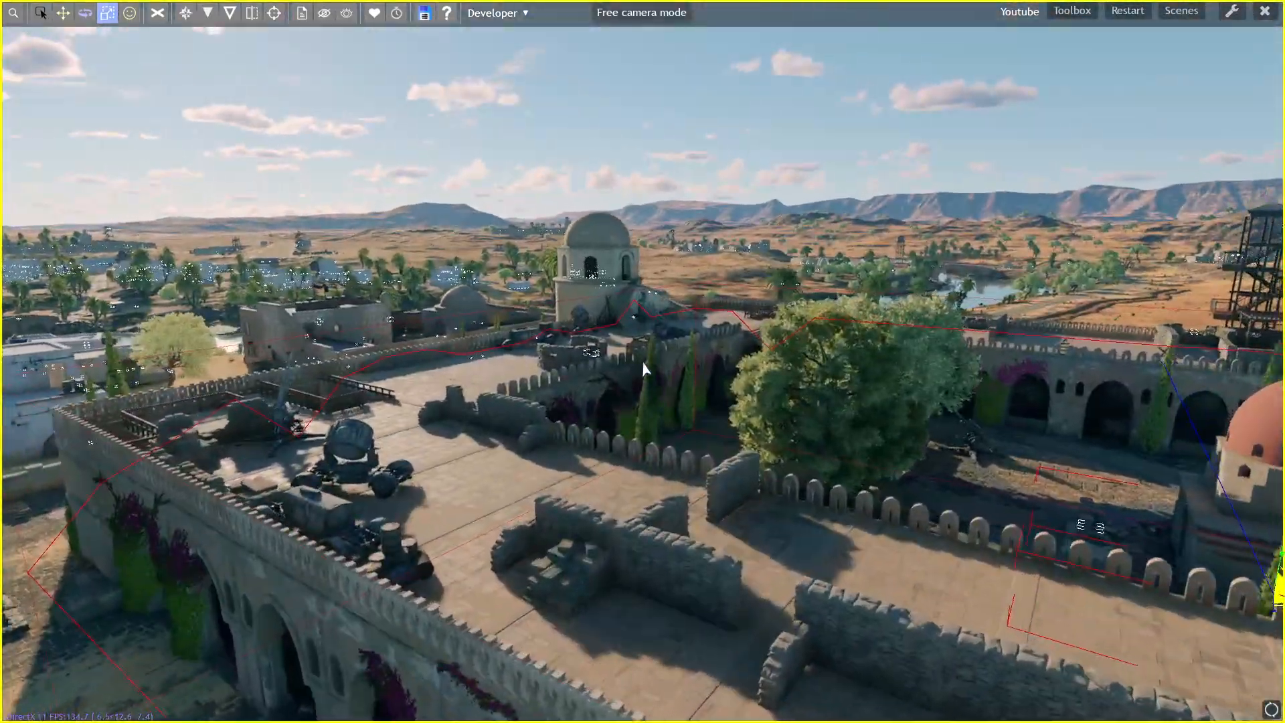
key("w")
key("s")
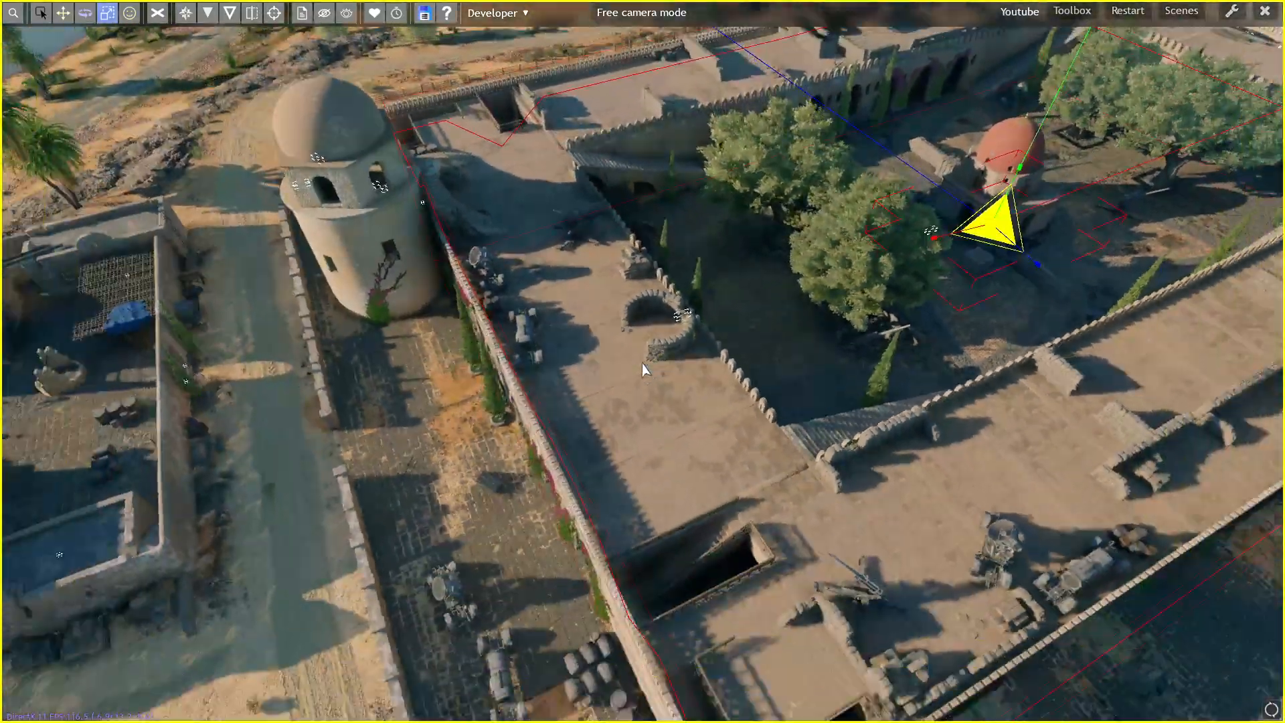
key("s")
key("w")
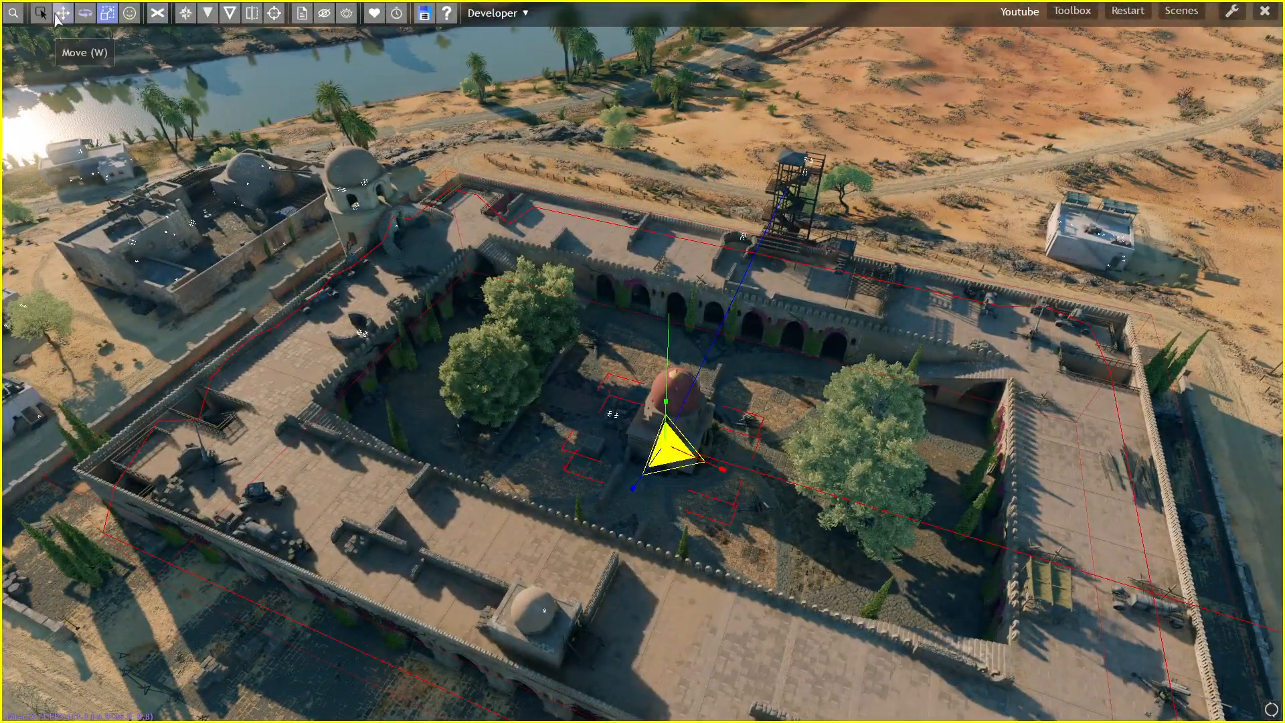
- Open the fort capture zone's properties and set its capzone__capTime to 5
left_click(41, 13)
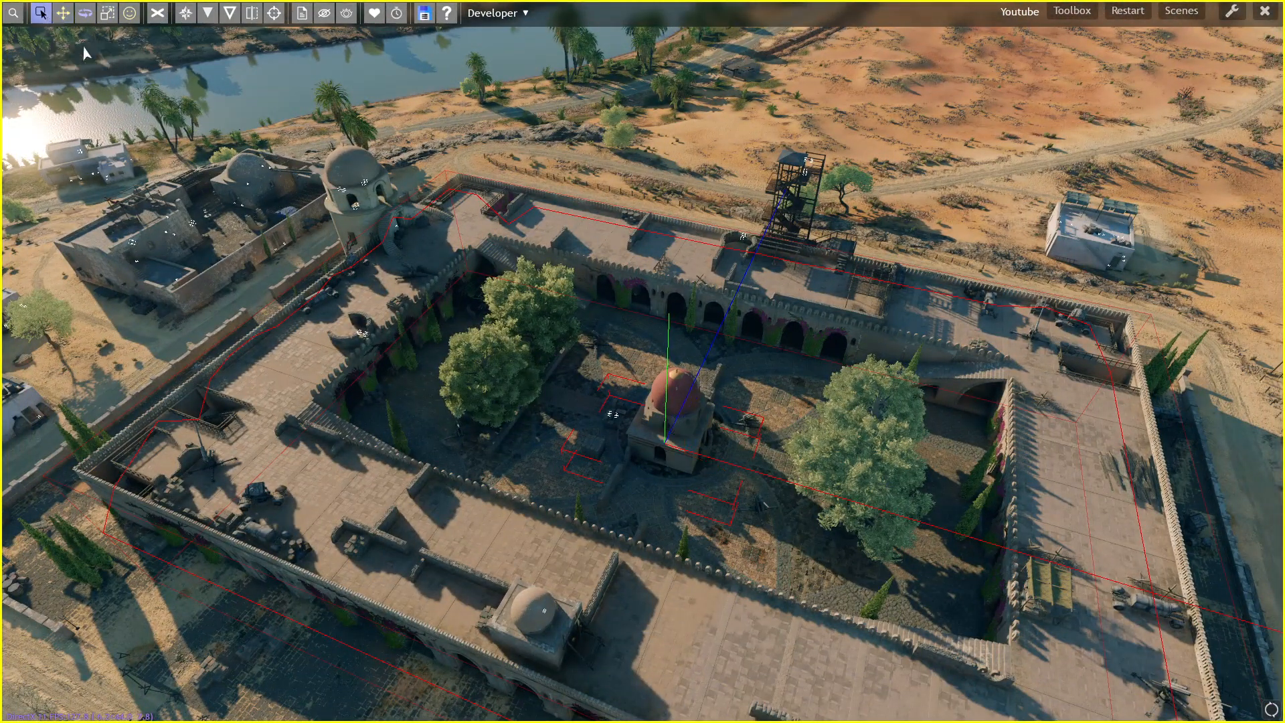
key("p")
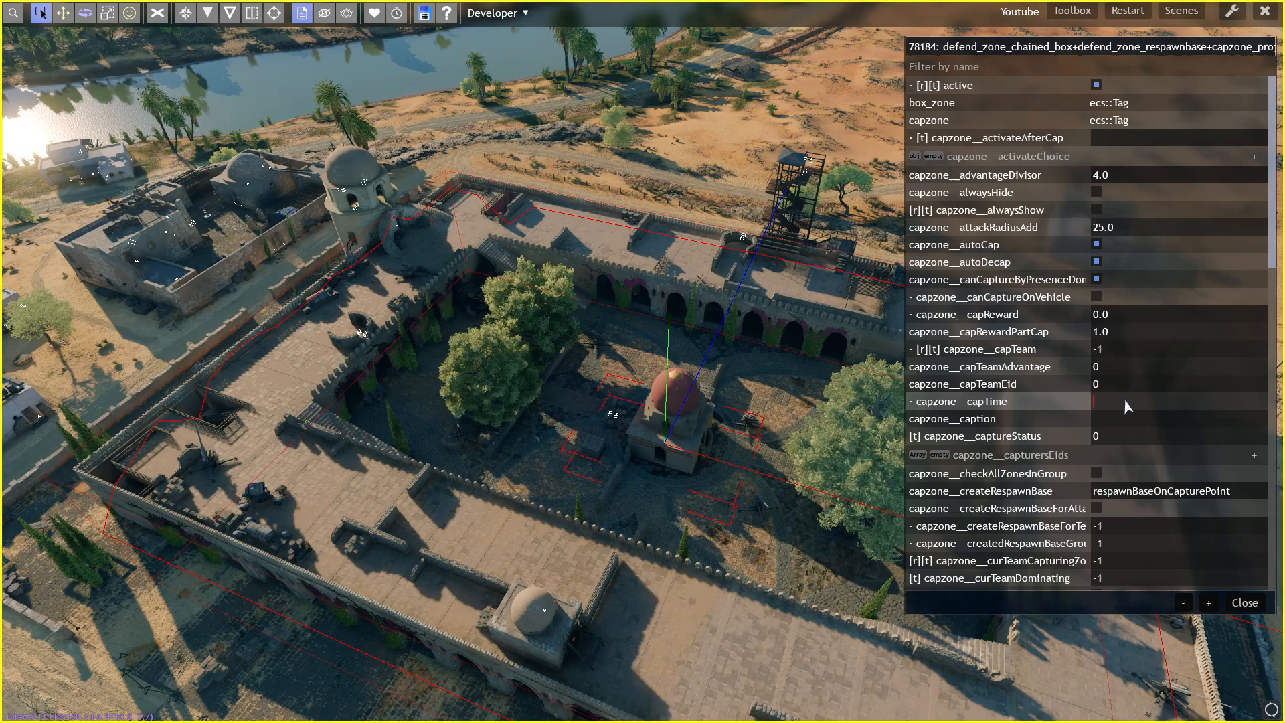
type("5")
key("Return")
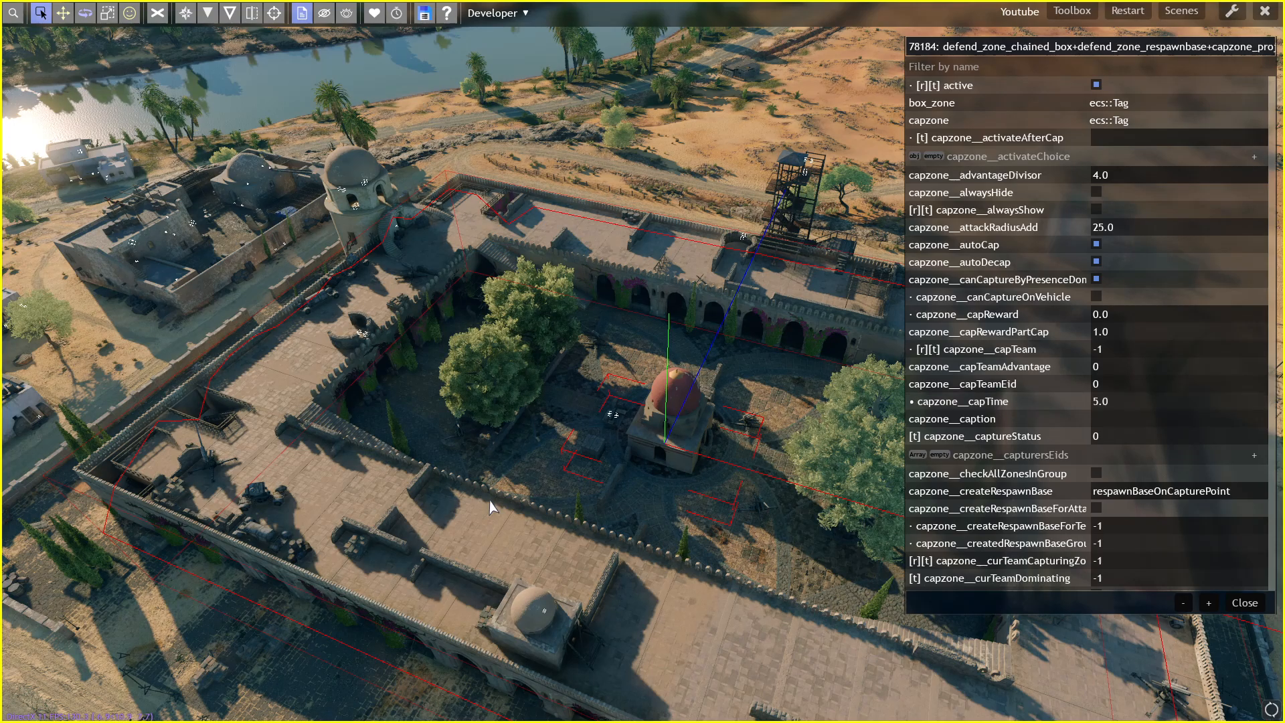
- Set the capture zone's caption to "Castle Quadbro"
left_click(1128, 402)
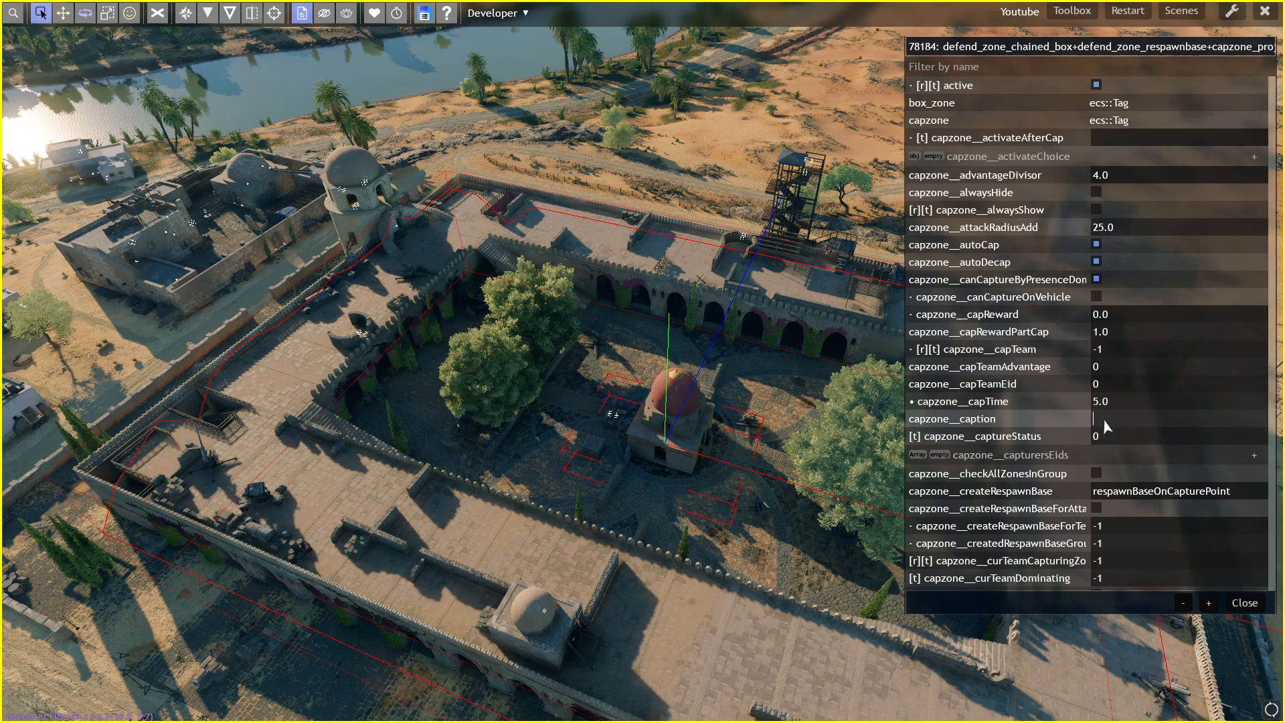
key("Return")
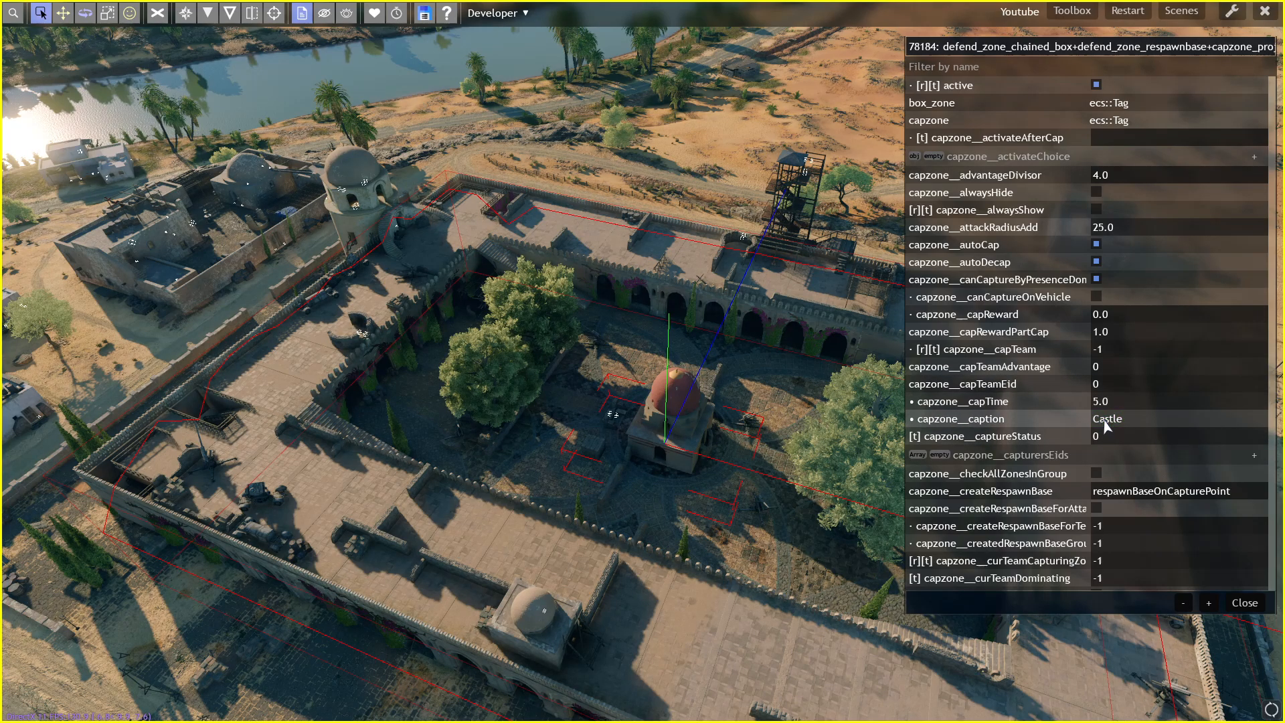
left_click(1157, 423)
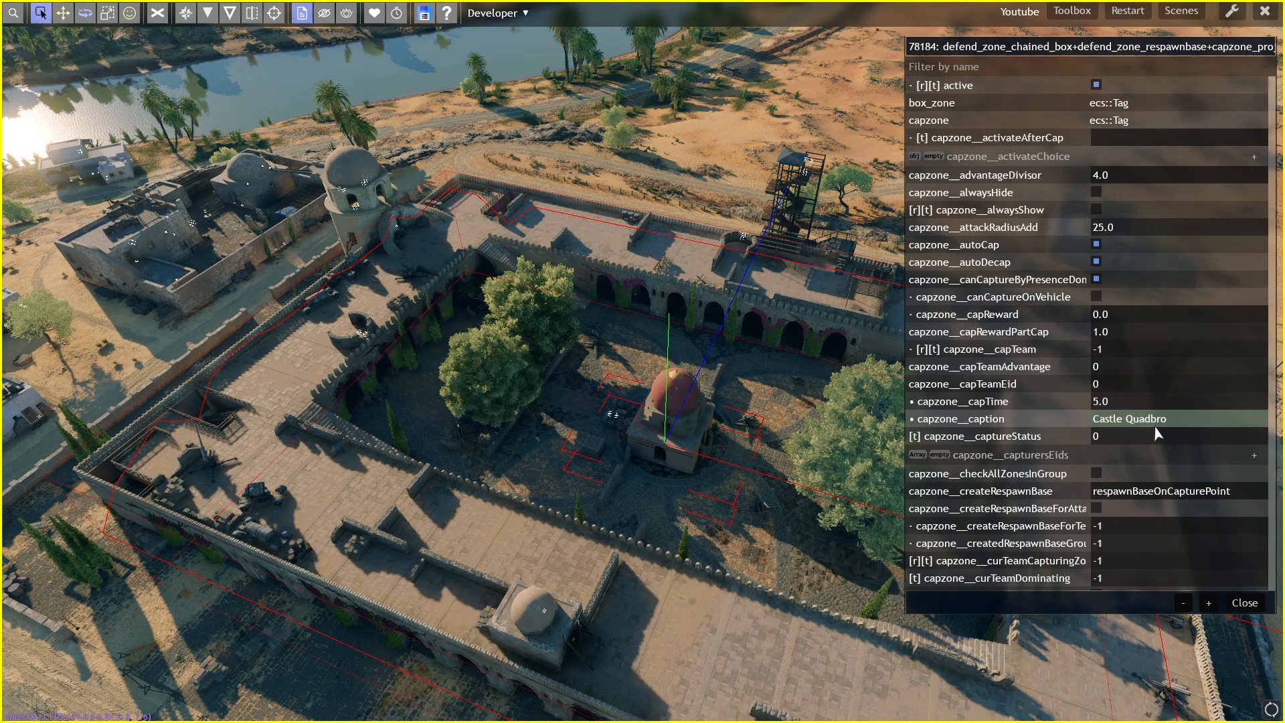
key("Return")
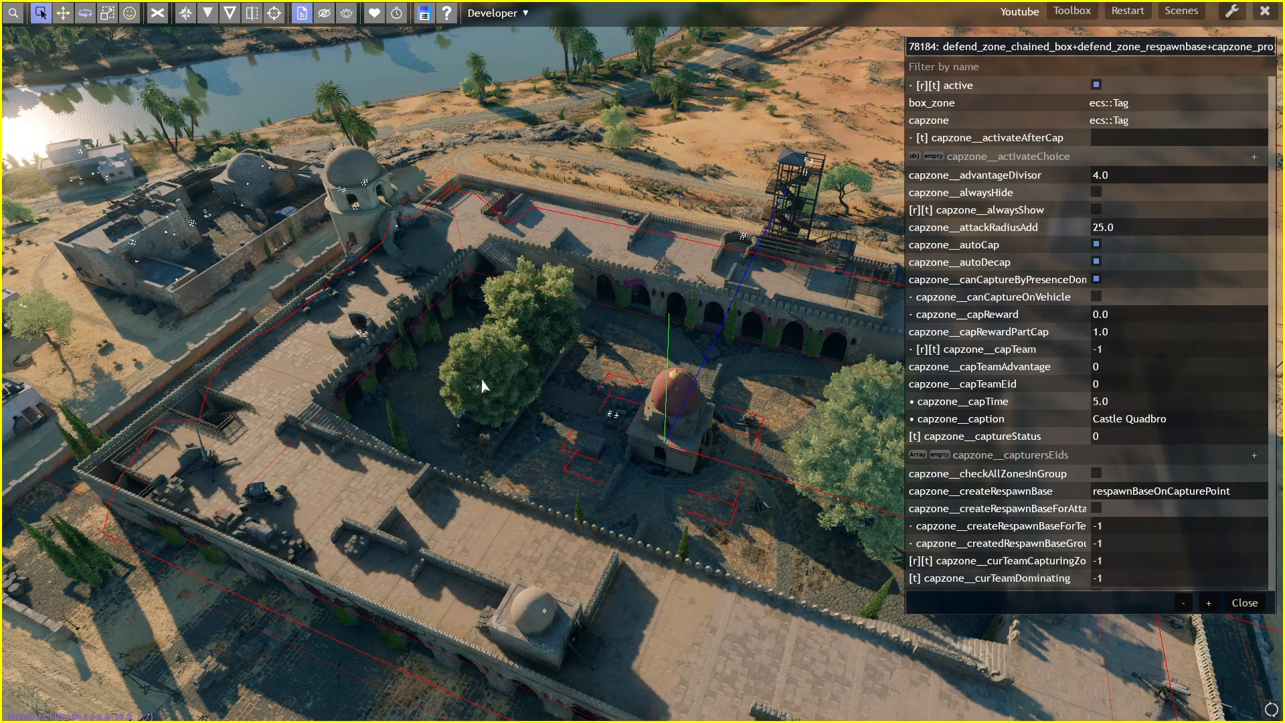
- Set the capture zone's capzone__icon property to AAA
scroll(1121, 461, "down", 1)
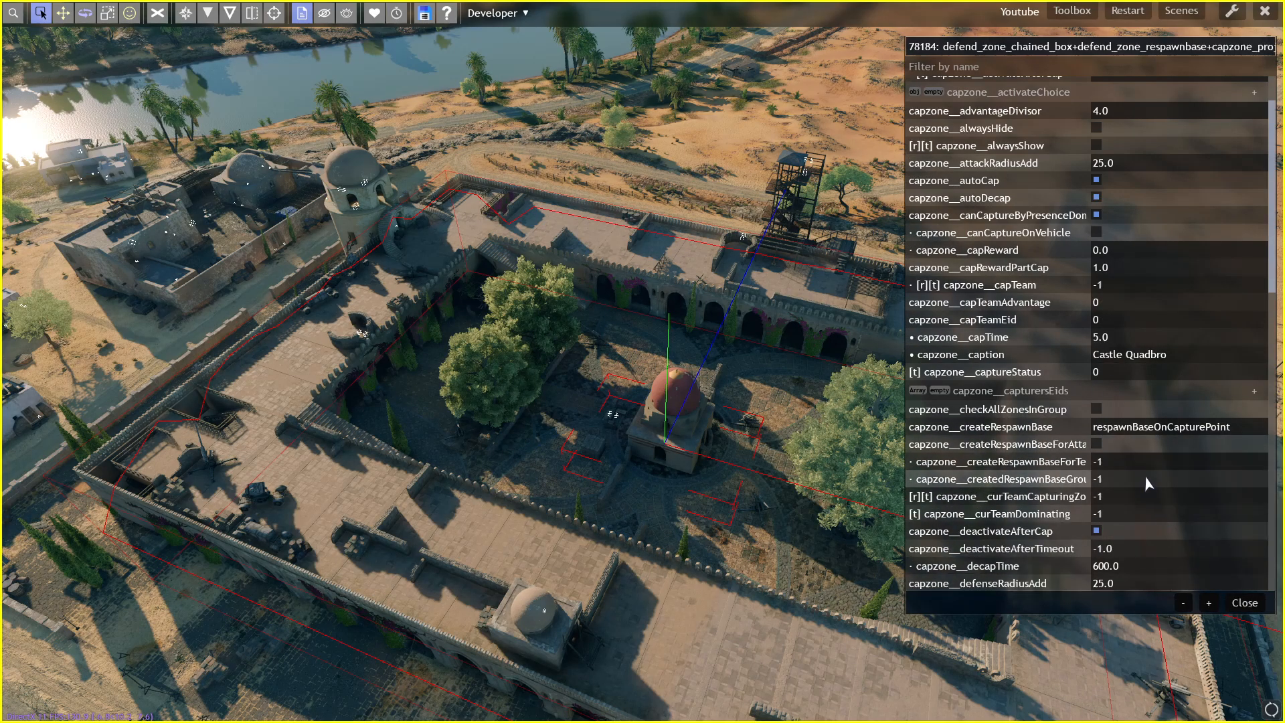
scroll(1149, 483, "down", 1)
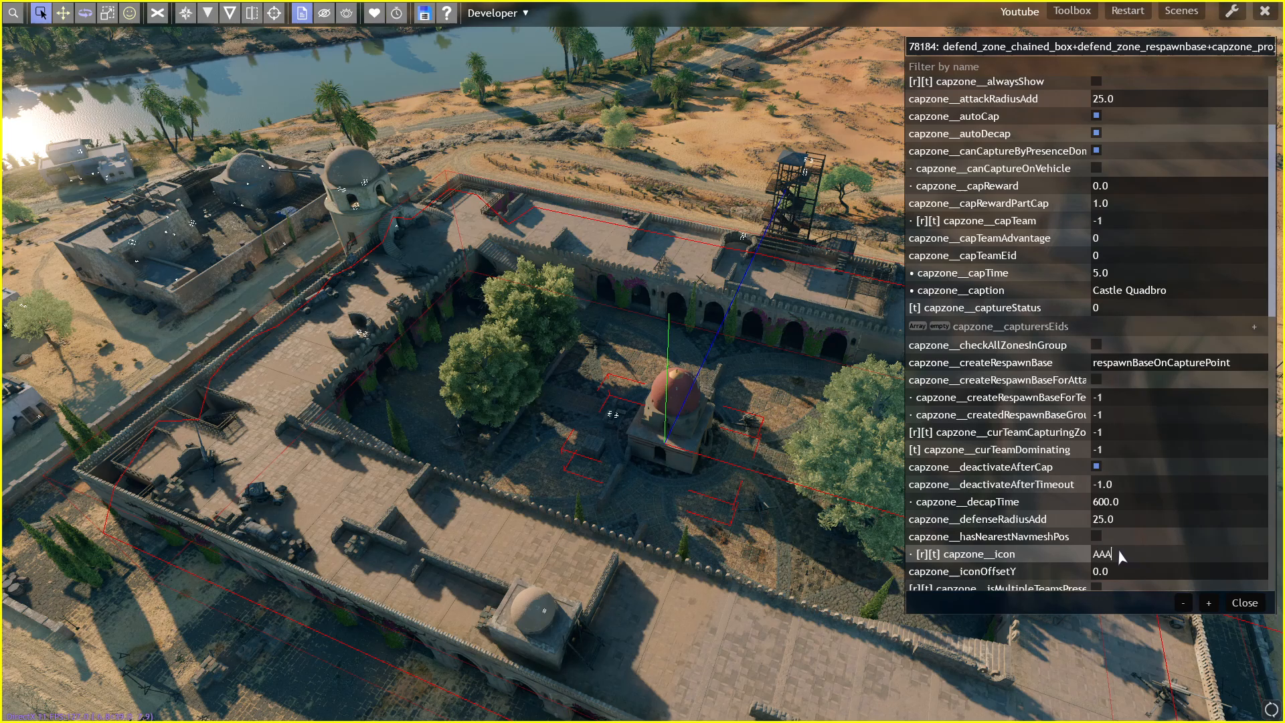
left_click(1148, 400)
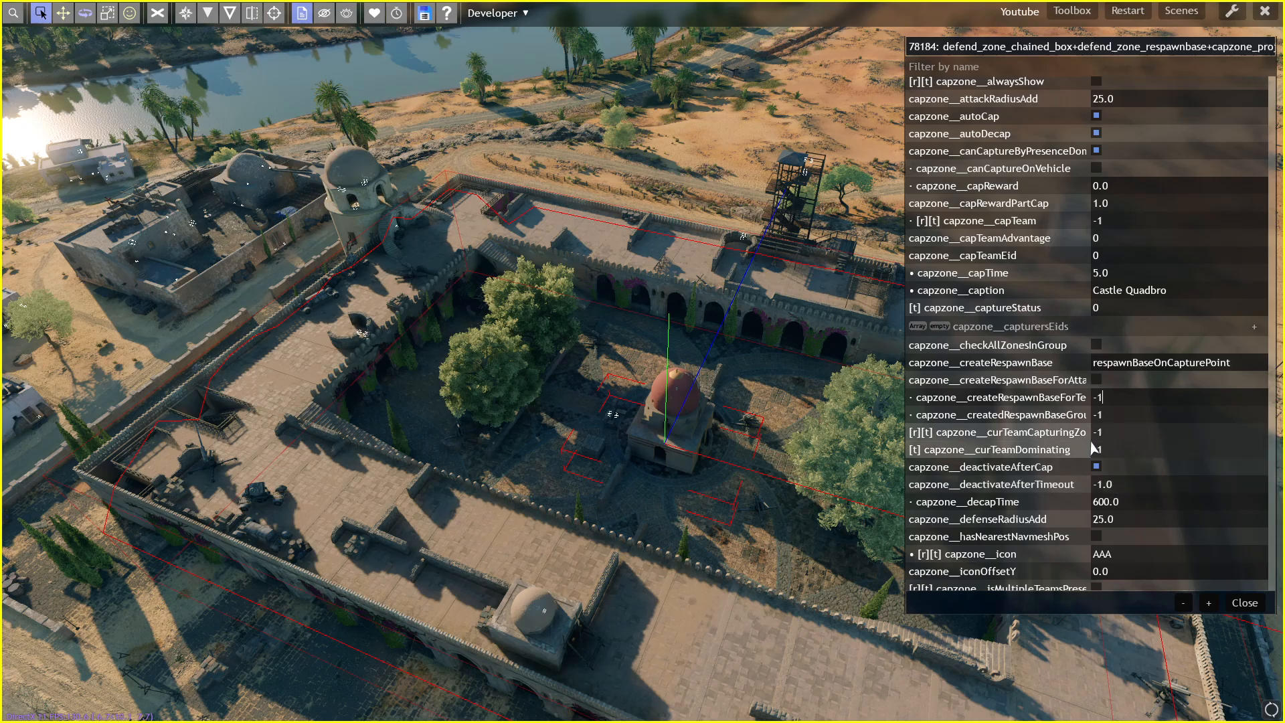
- Filter the zone's properties by "only" and set the team that can capture the point to 1
scroll(990, 168, "up", 2)
left_click(987, 67)
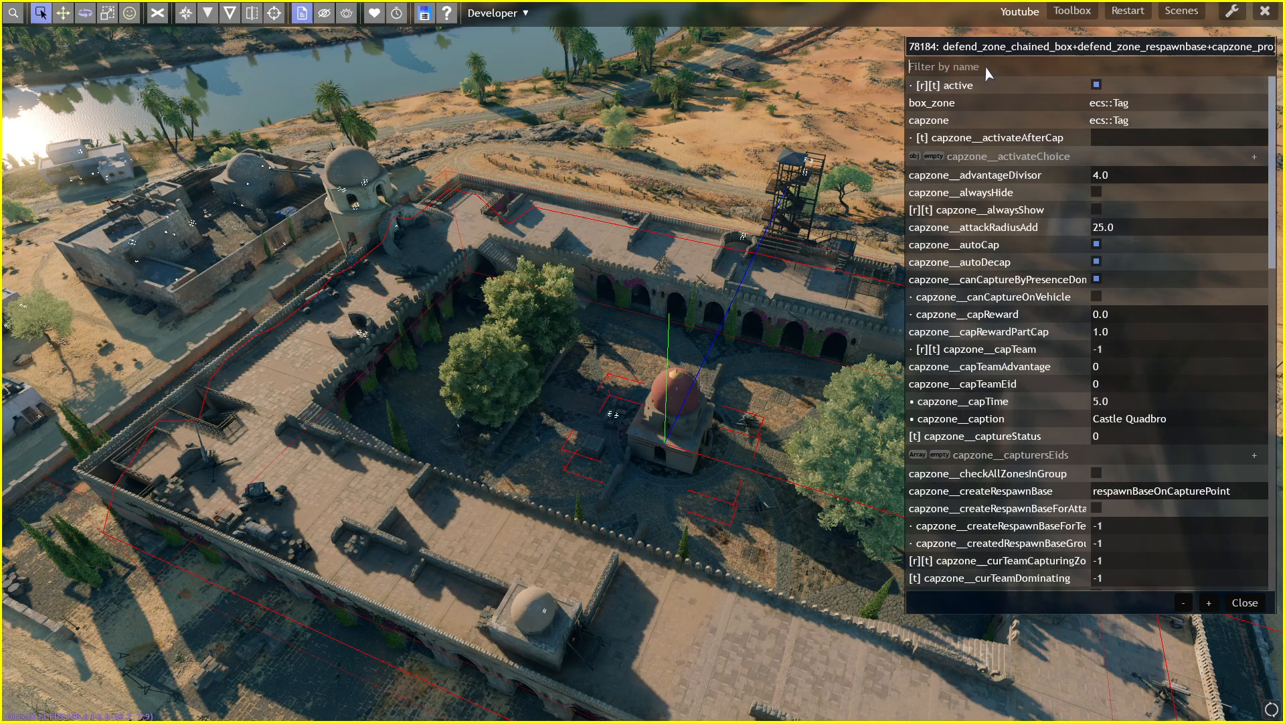
type("only")
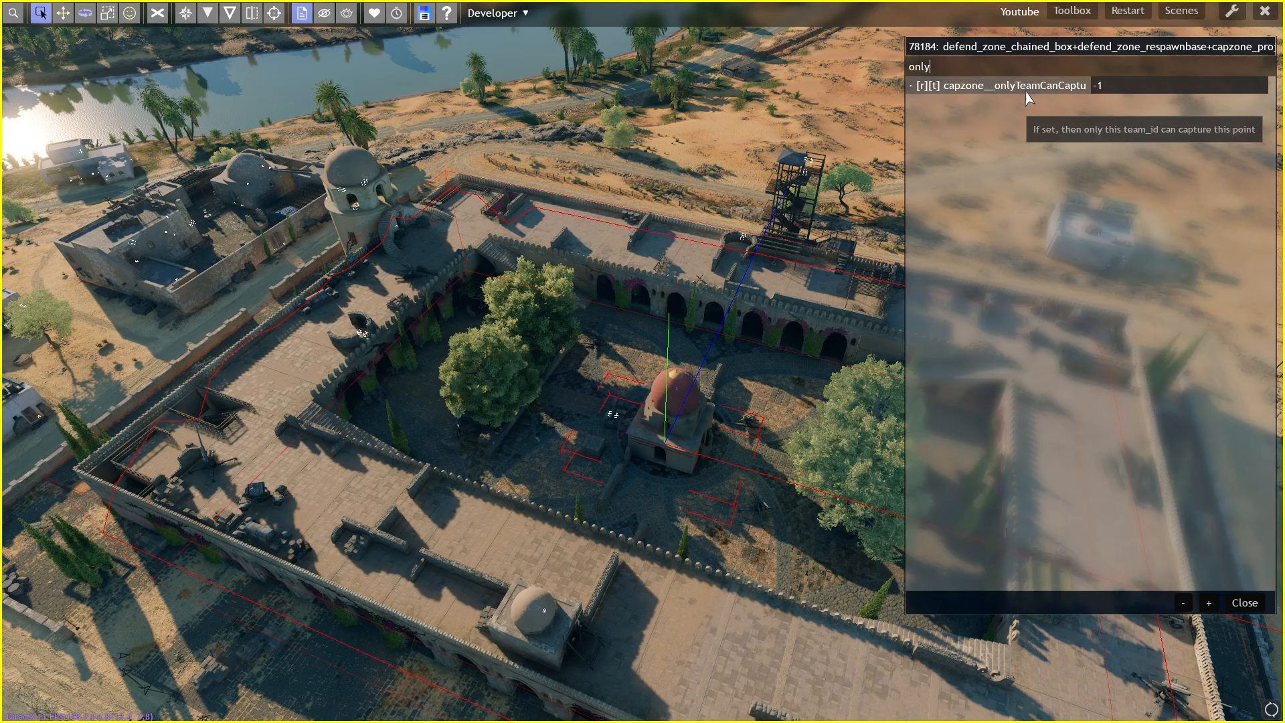
left_click(1112, 87)
key("BackSpace")
key("BackSpace")
type("1")
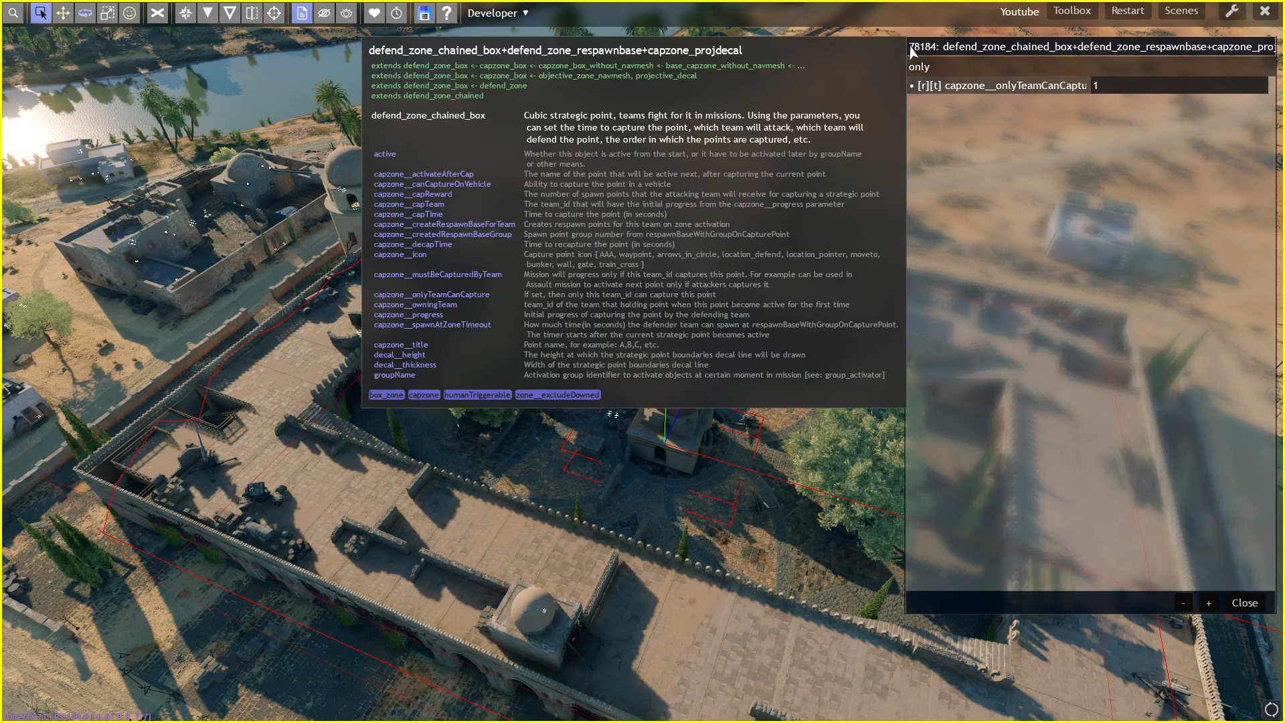
- Filter the zone's properties by "group", set groupName to Objective_1 and close the properties
left_click(952, 69)
key("BackSpace")
key("BackSpace")
key("BackSpace")
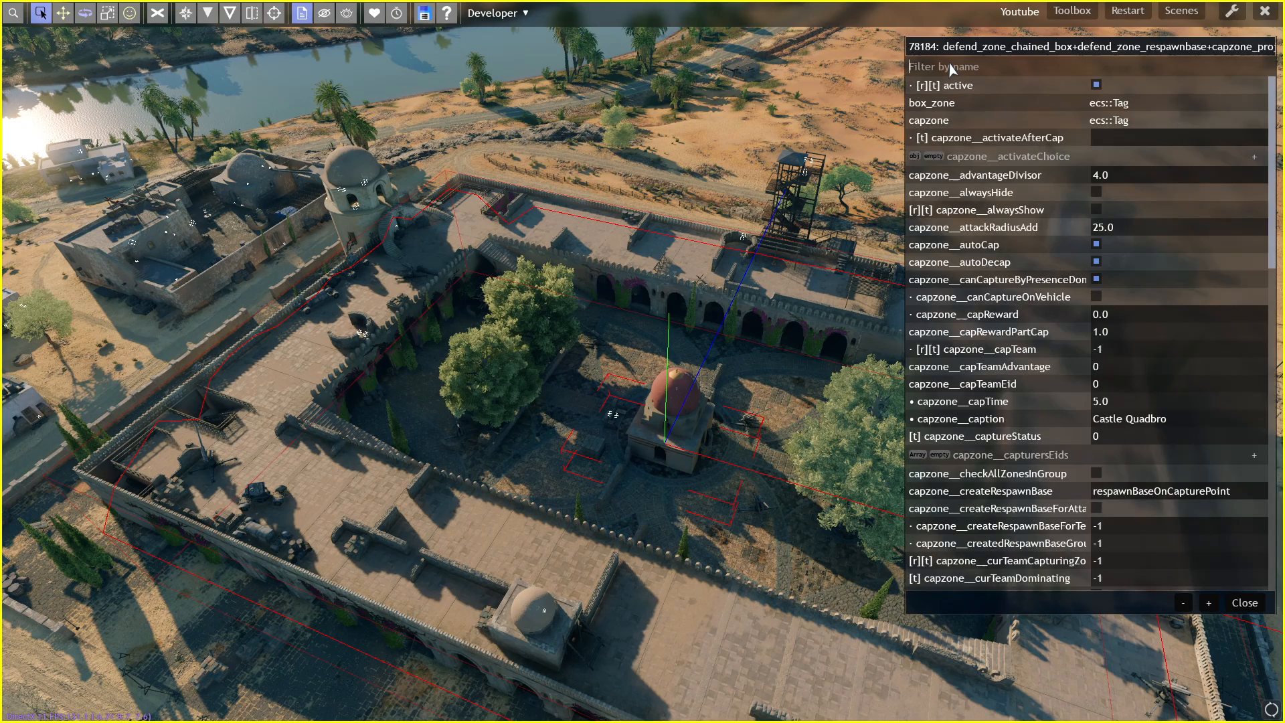
type("group")
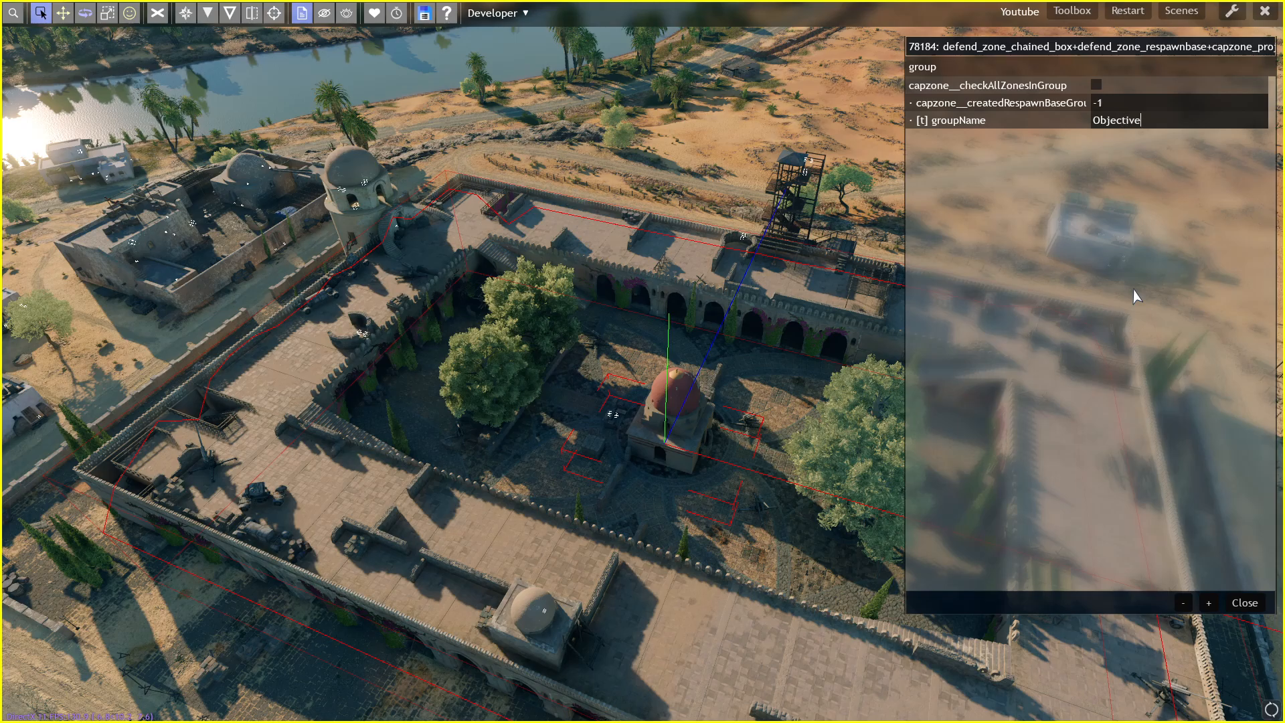
type("1")
key("Return")
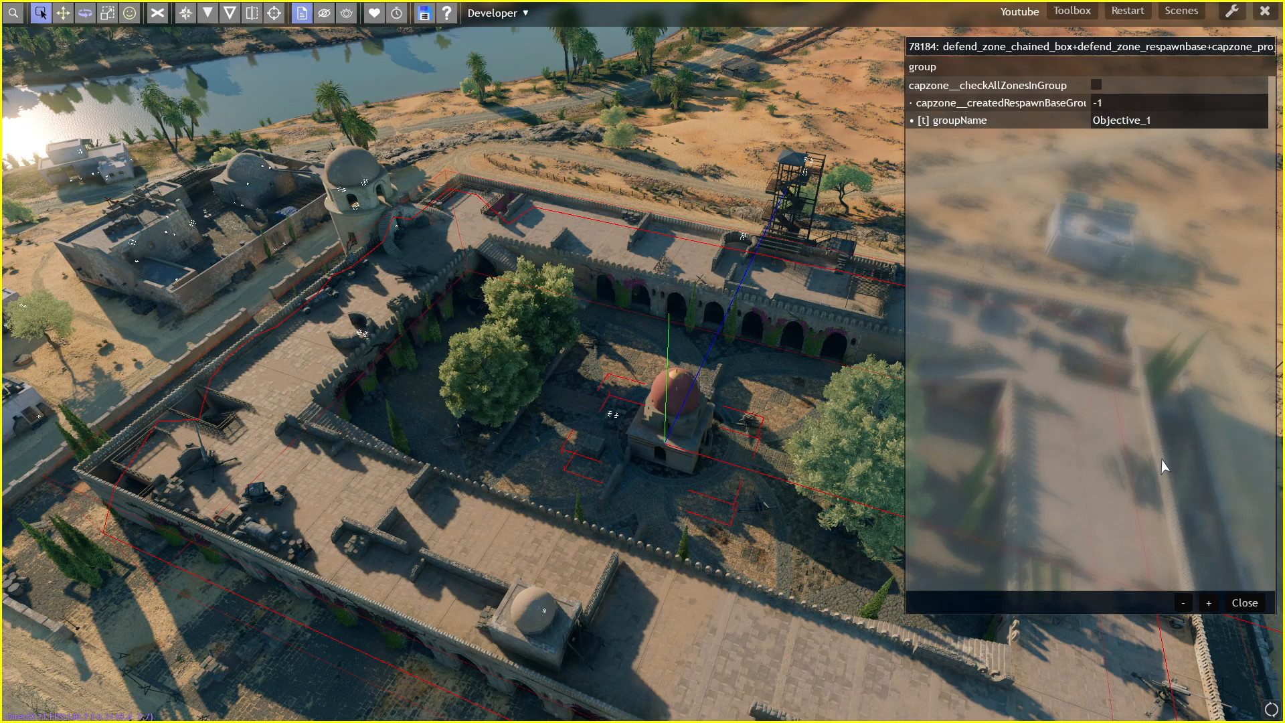
left_click(1244, 603)
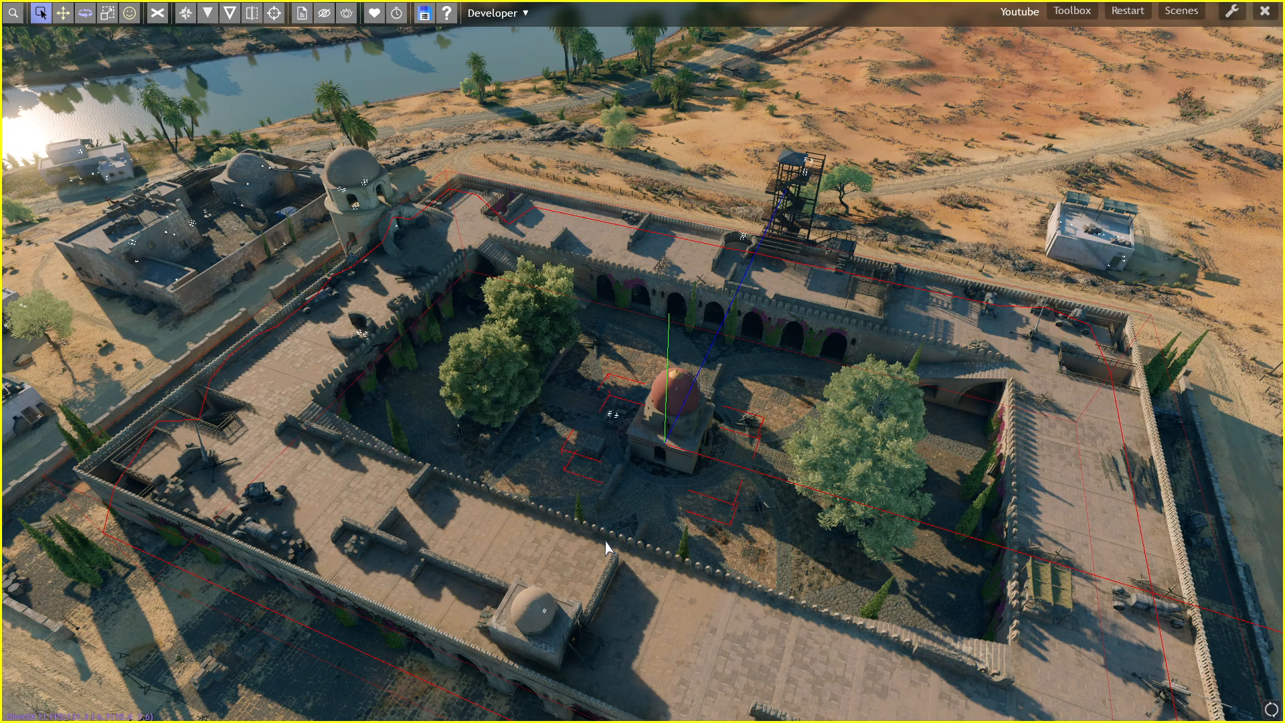
- Search the scene's entities for "group" and select the group_activator entity
key("space")
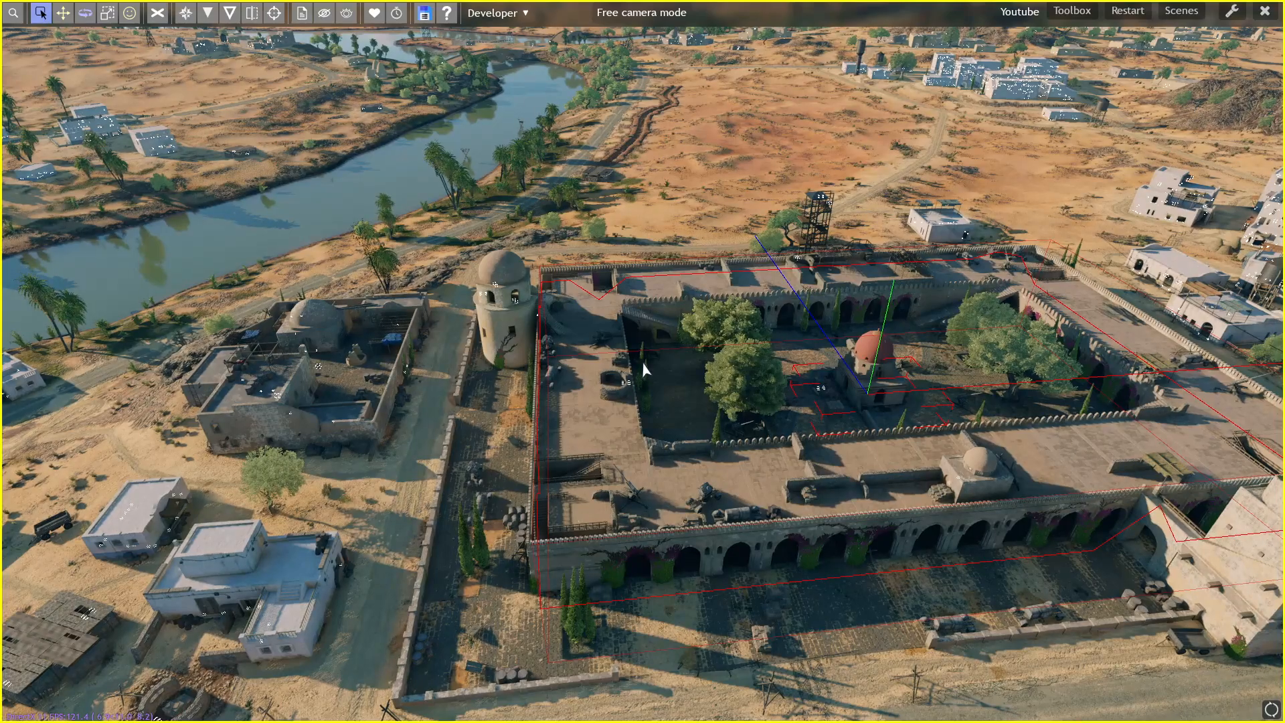
key("space")
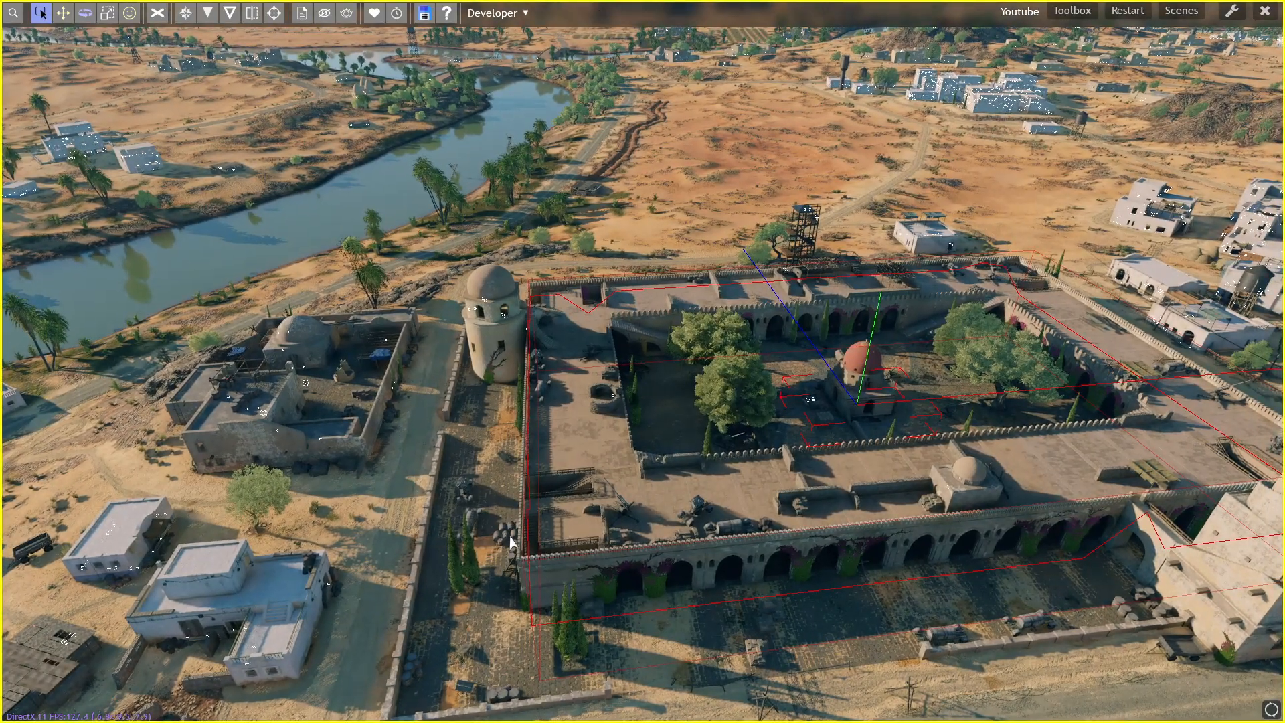
key("h")
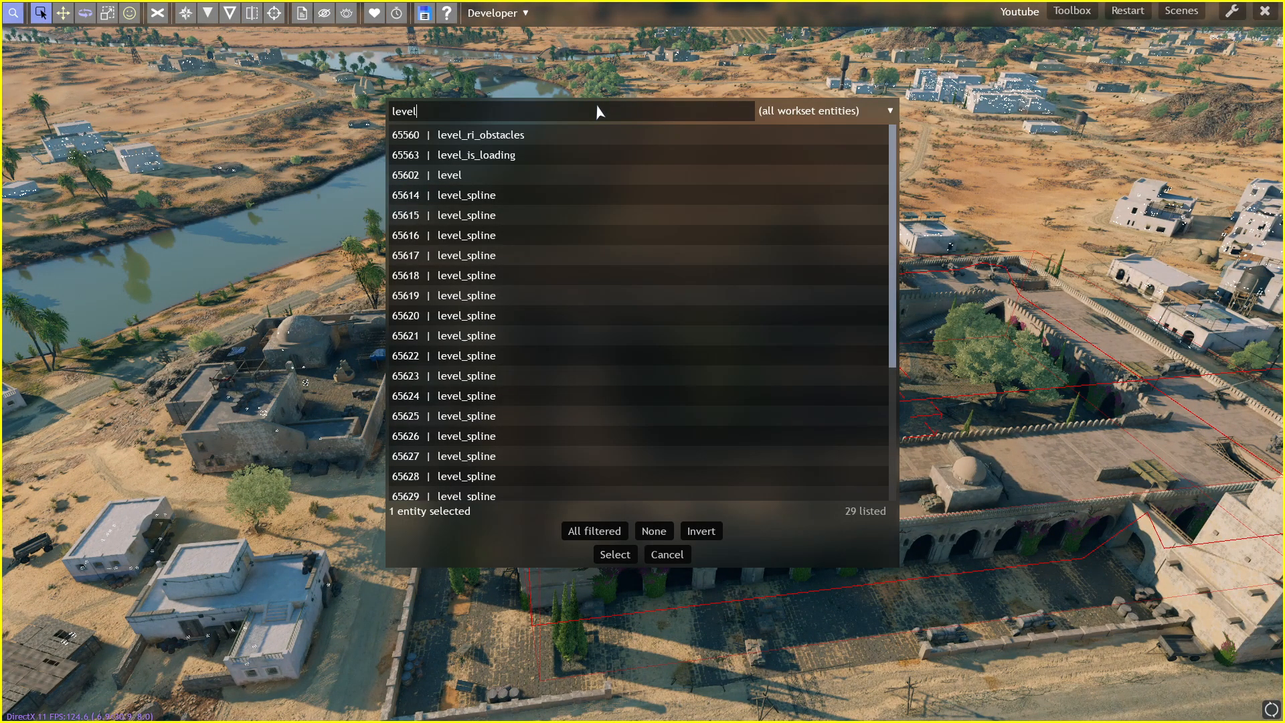
key("BackSpace")
key("BackSpace")
key("BackSpace")
key("BackSpace")
type("group")
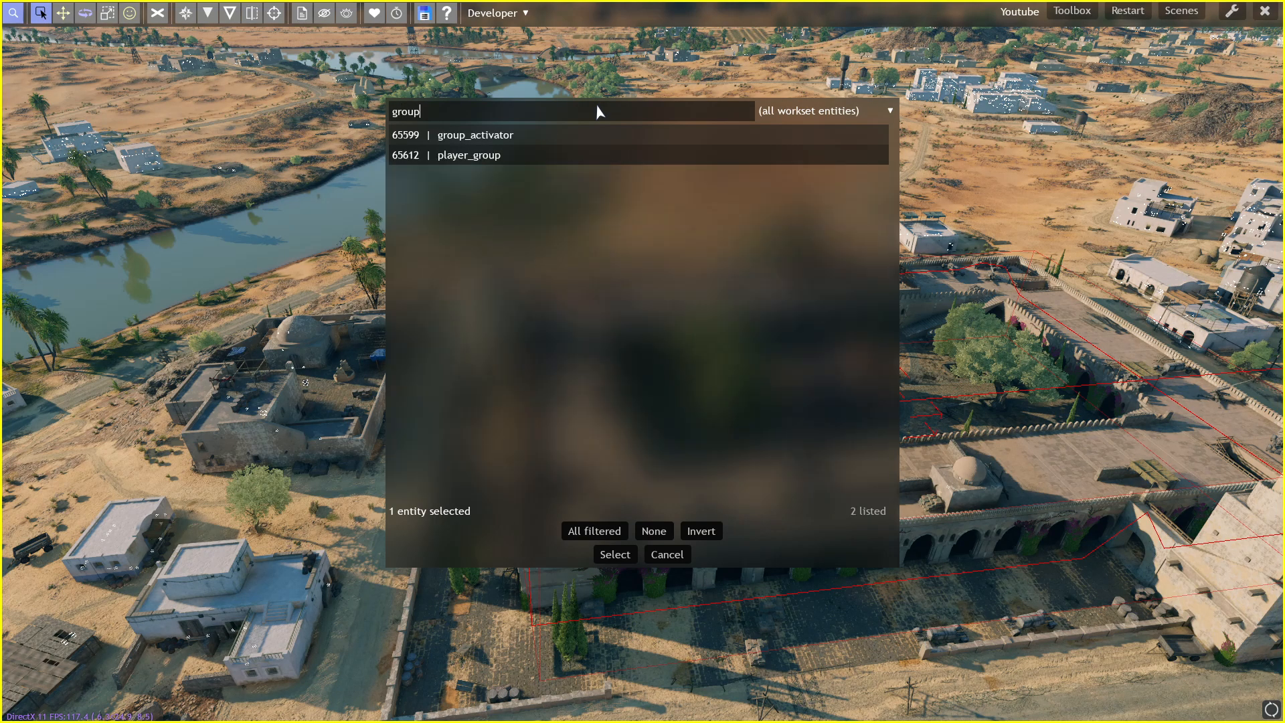
key("Escape")
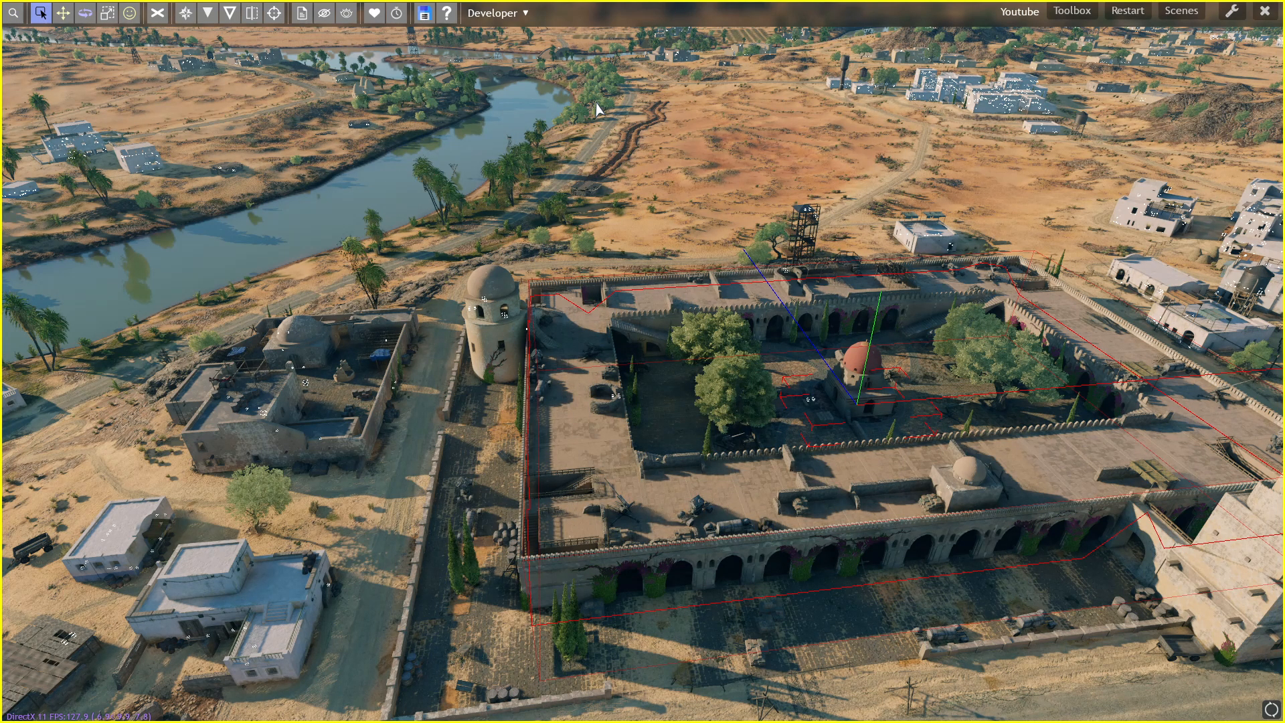
key("h")
left_click(531, 136)
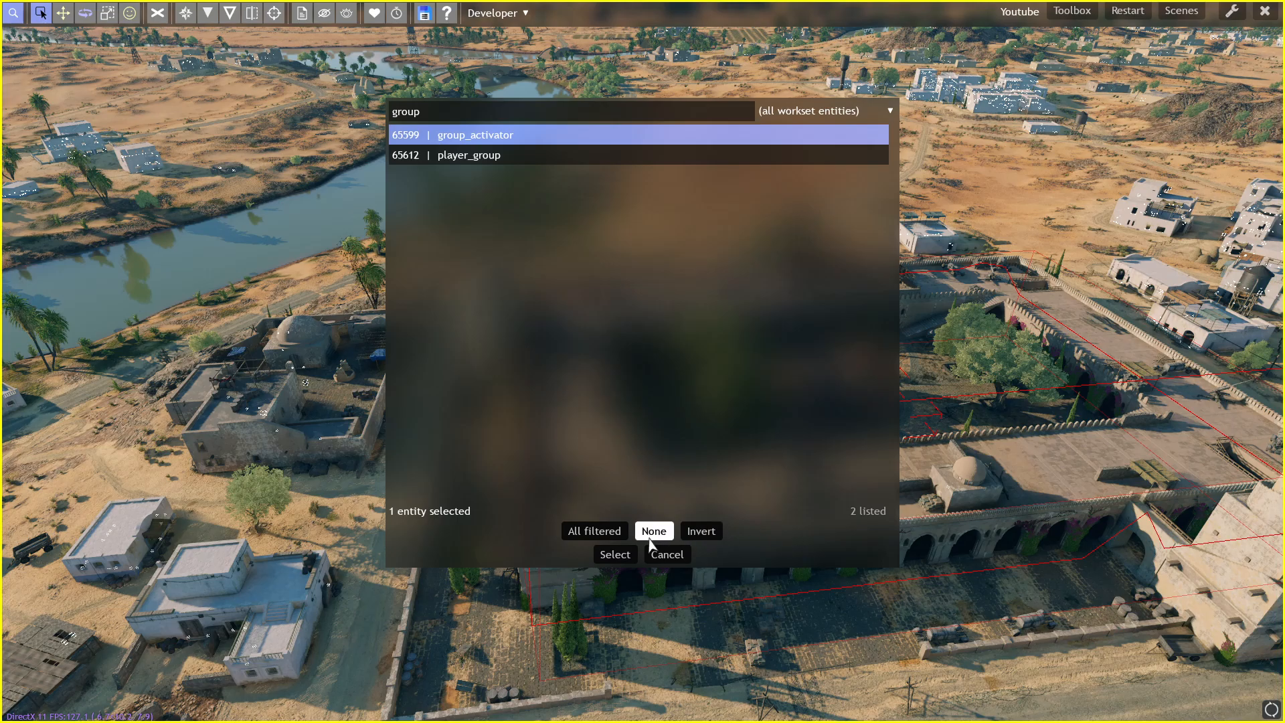
left_click(630, 555)
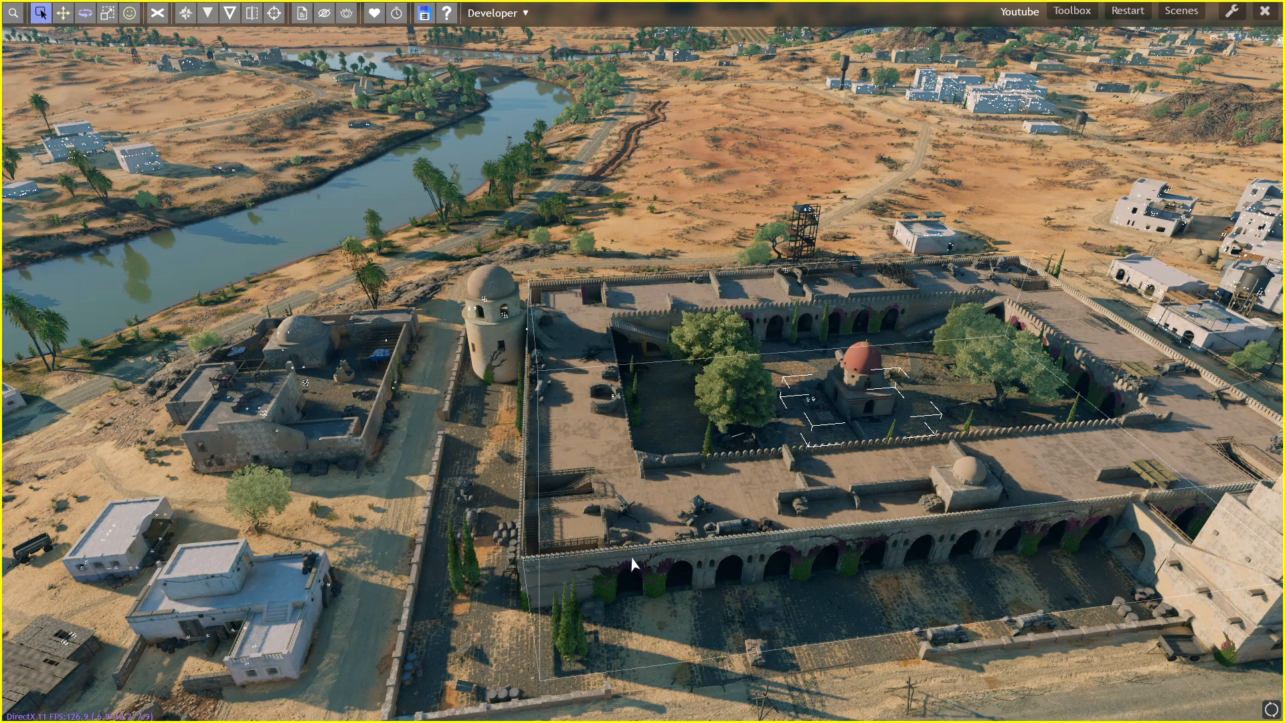
- Add a real value named Objective_1 to the group activator's activator__activateChoice object
key("p")
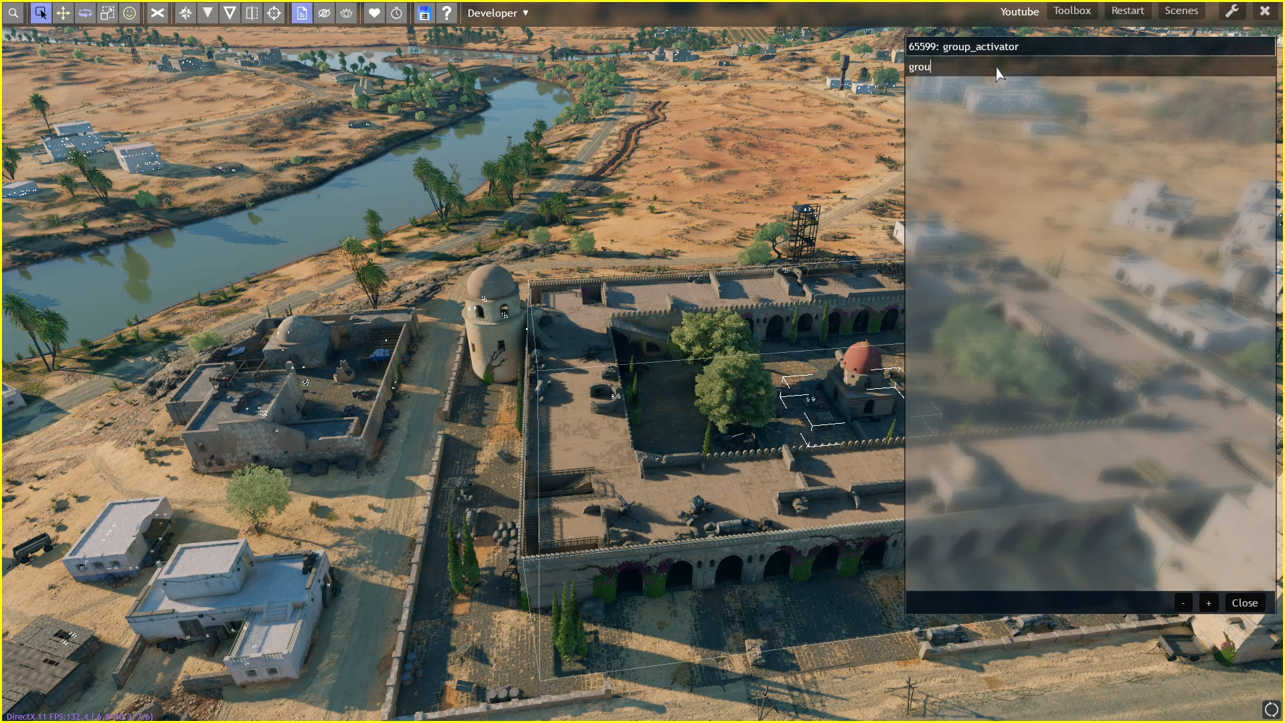
key("BackSpace")
key("BackSpace")
key("BackSpace")
key("BackSpace")
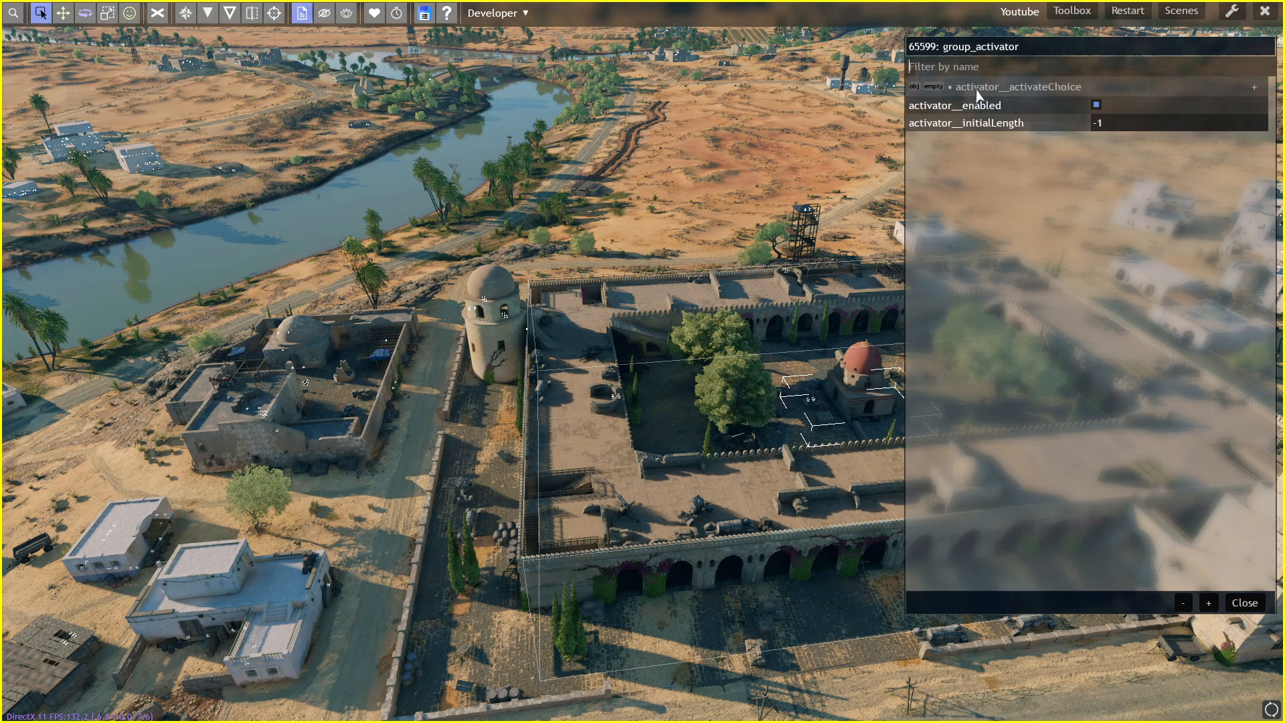
left_click(1255, 87)
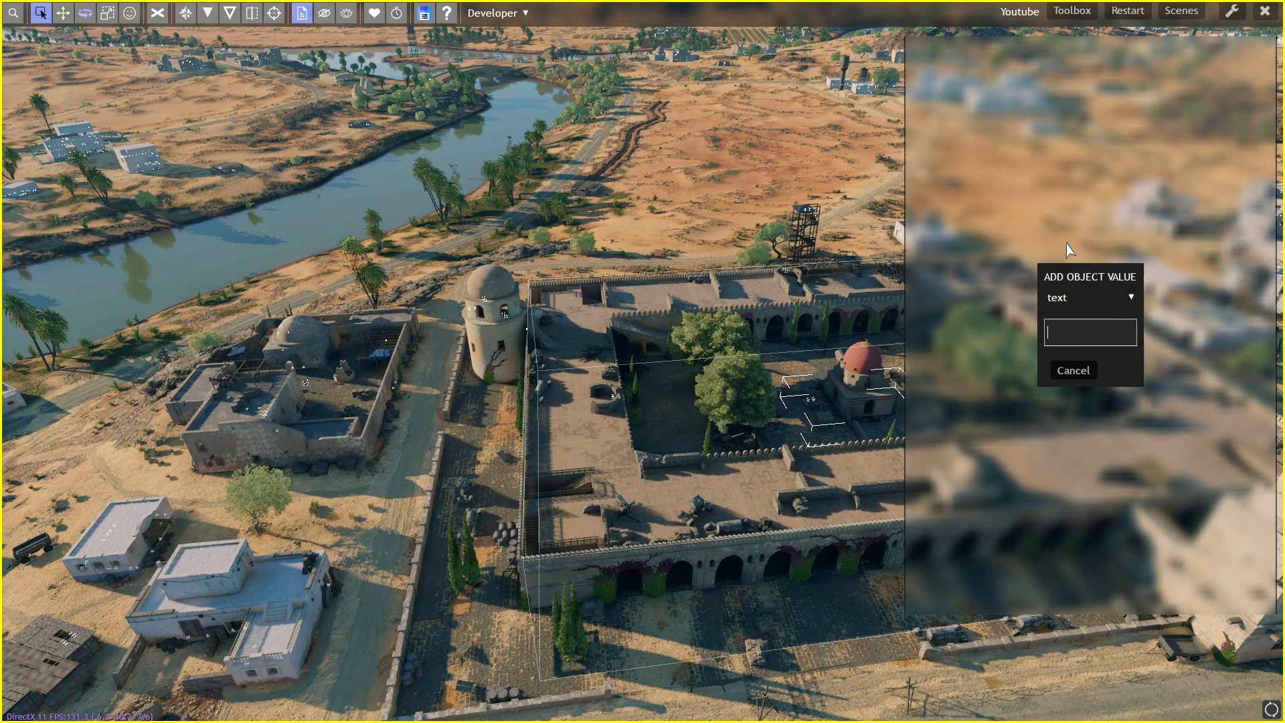
left_click(1082, 306)
left_click(1074, 338)
type("Objective_1")
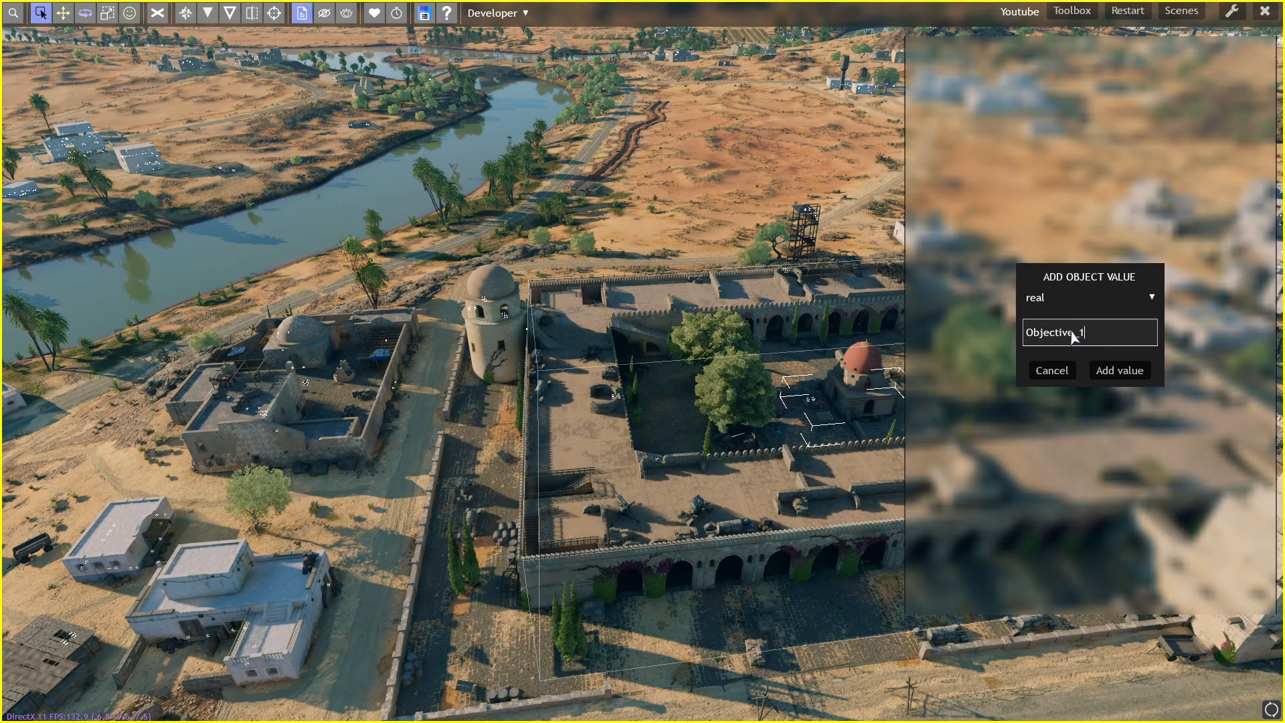
left_click(1120, 370)
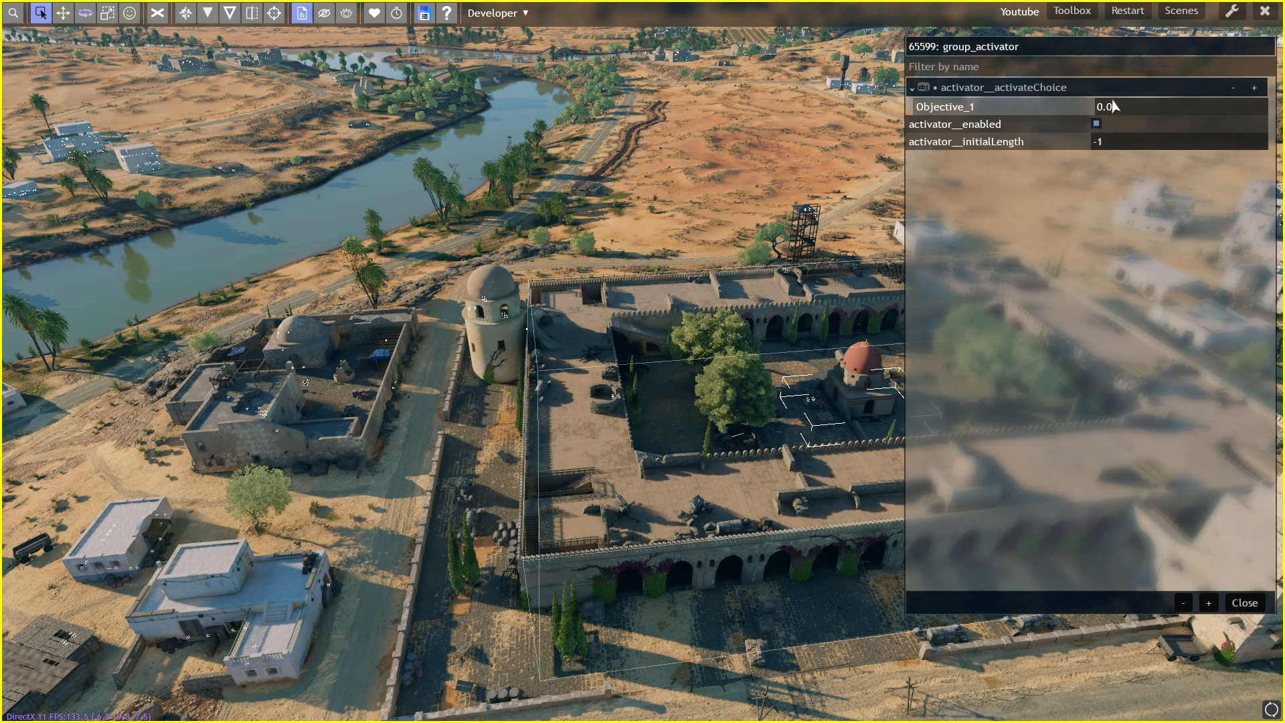
- Set the group activator's Objective_1 value to 1.0 and close its properties
key("BackSpace")
type("1")
key("Return")
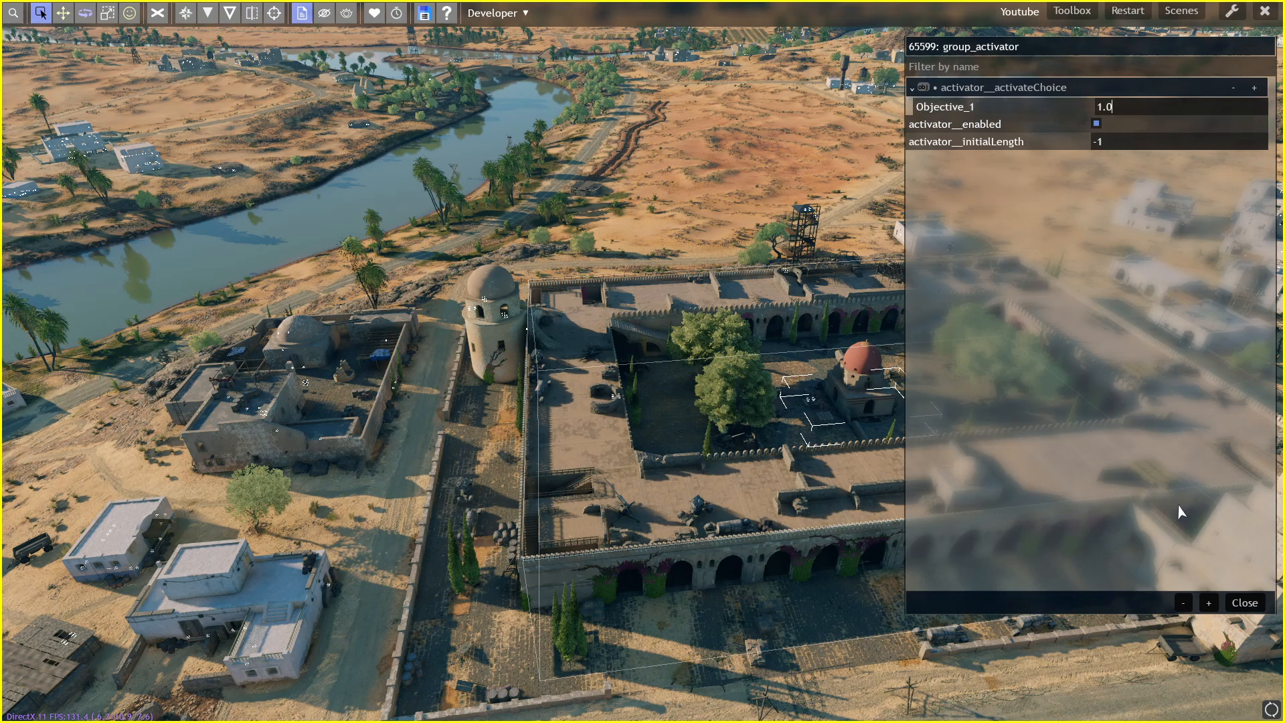
left_click(1245, 603)
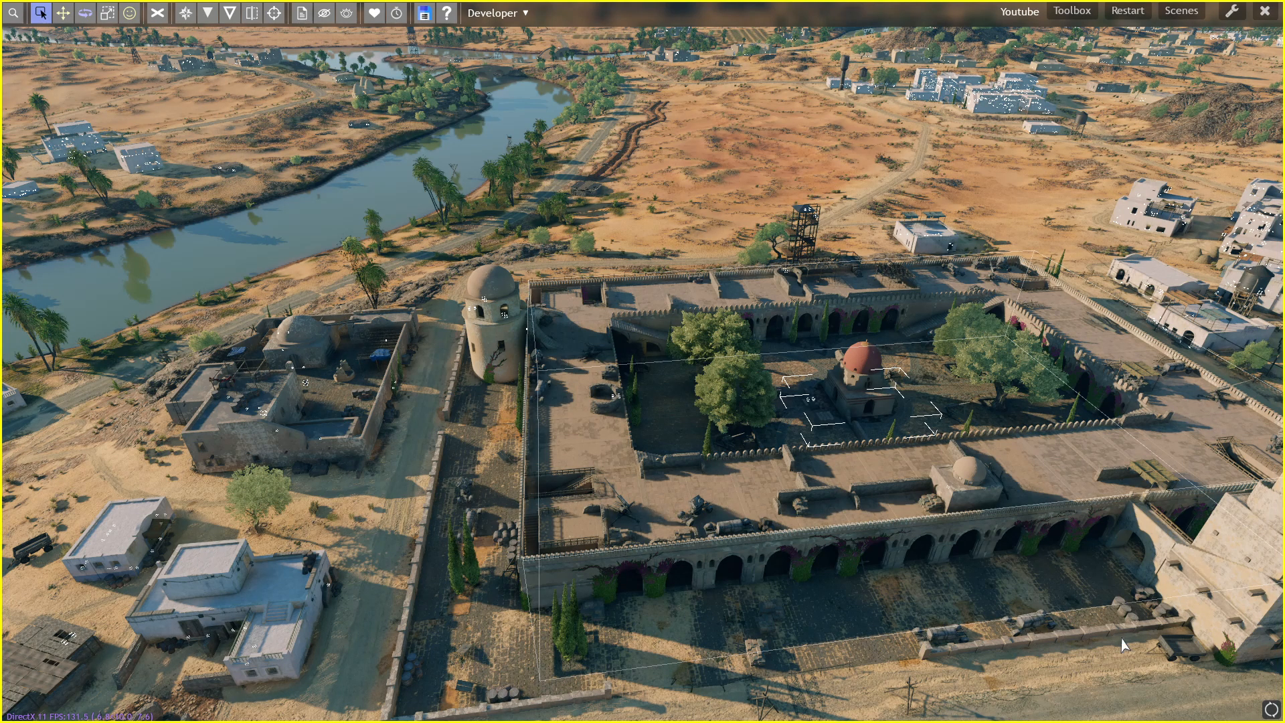
middle_click_drag(1008, 563, 643, 362)
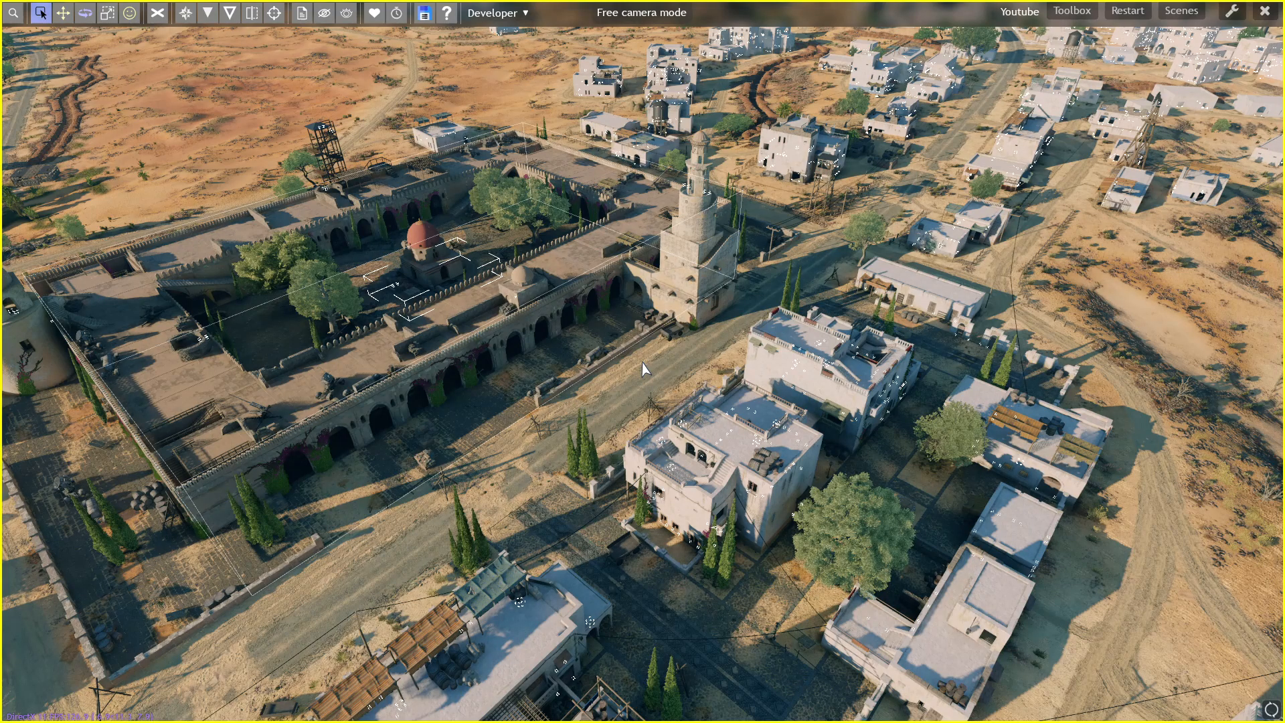
- Place a respawnChooser+respTeam1 entity from Mission respawns on the sandy ground beside the domed compound outside the fort
key("space")
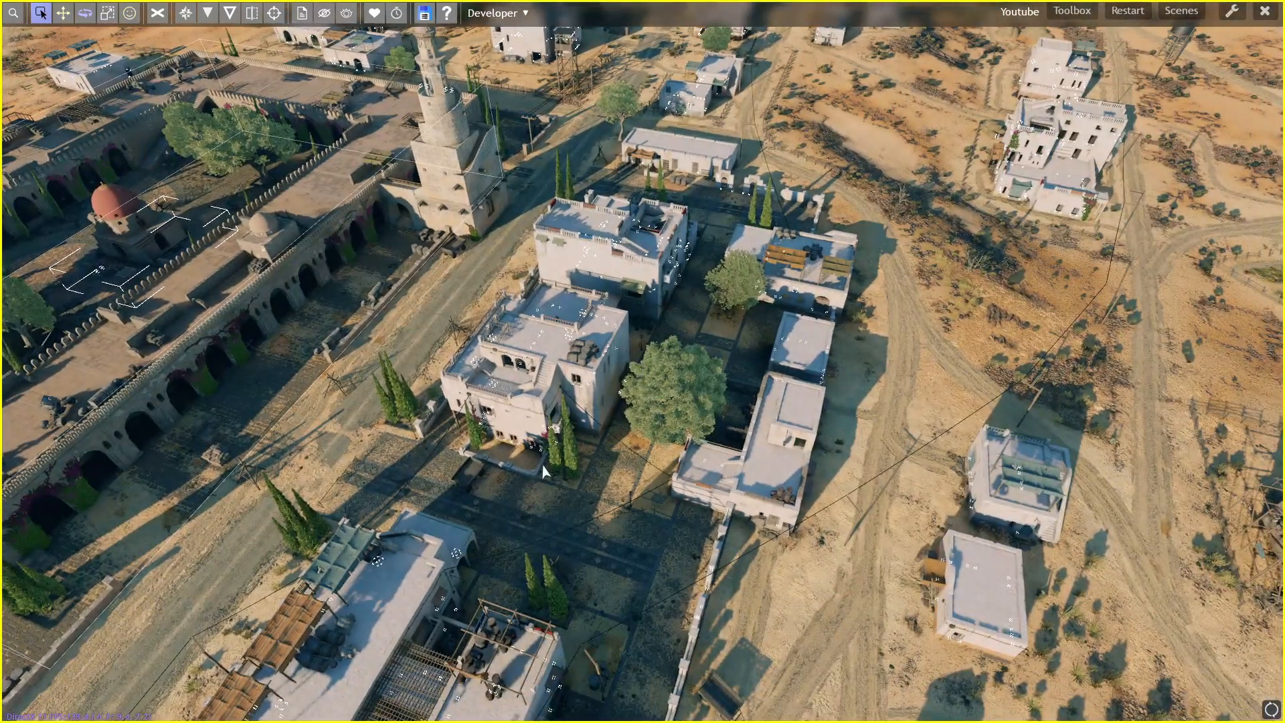
middle_click_drag(703, 440, 644, 367)
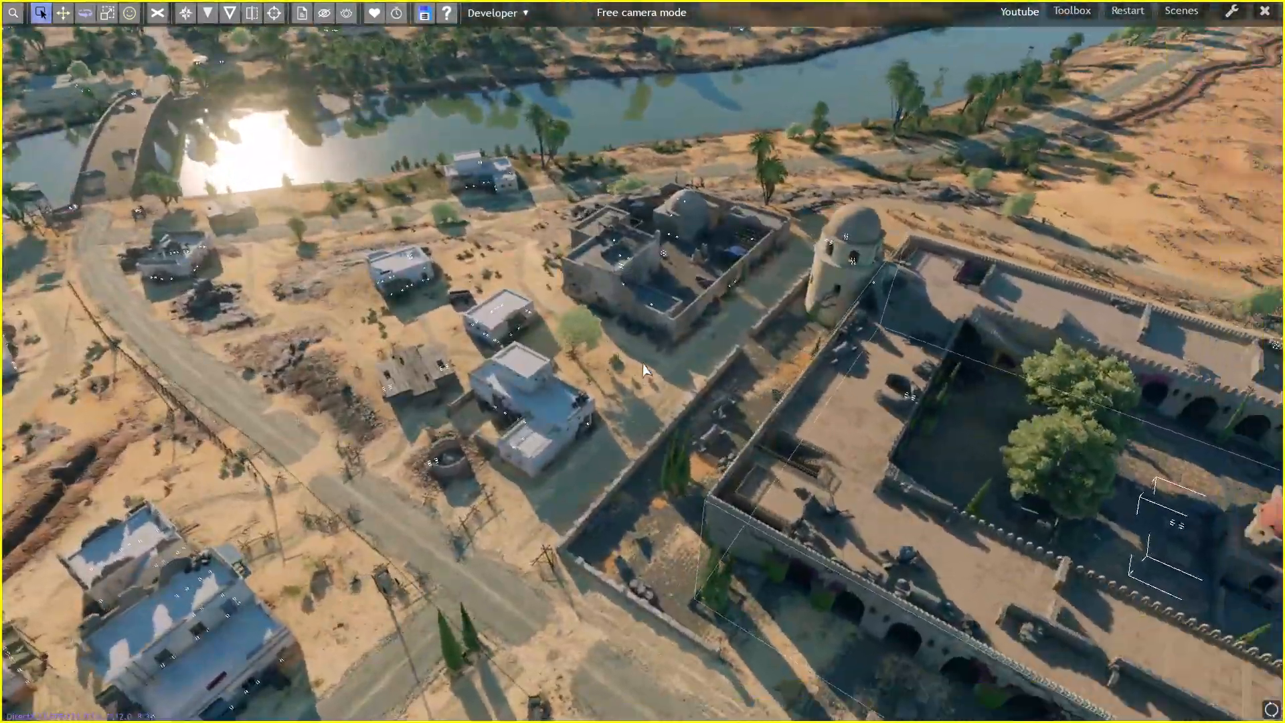
key("space")
left_click(946, 354)
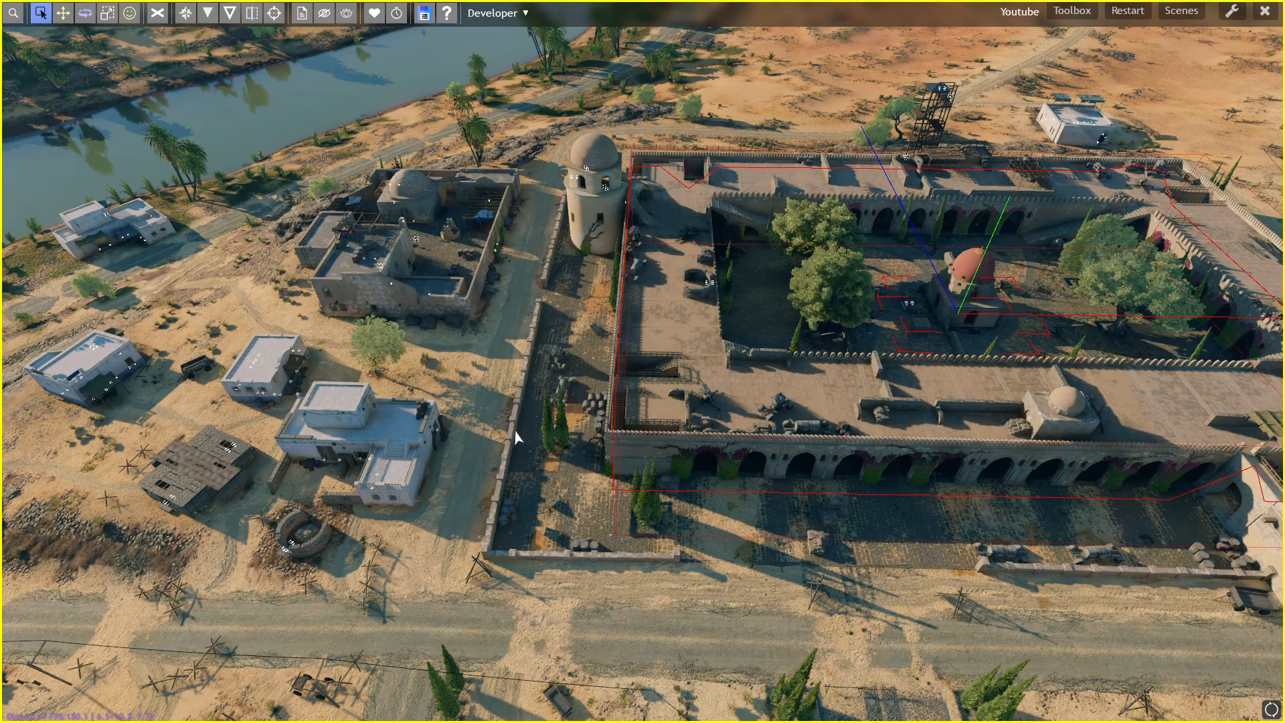
left_click(467, 393)
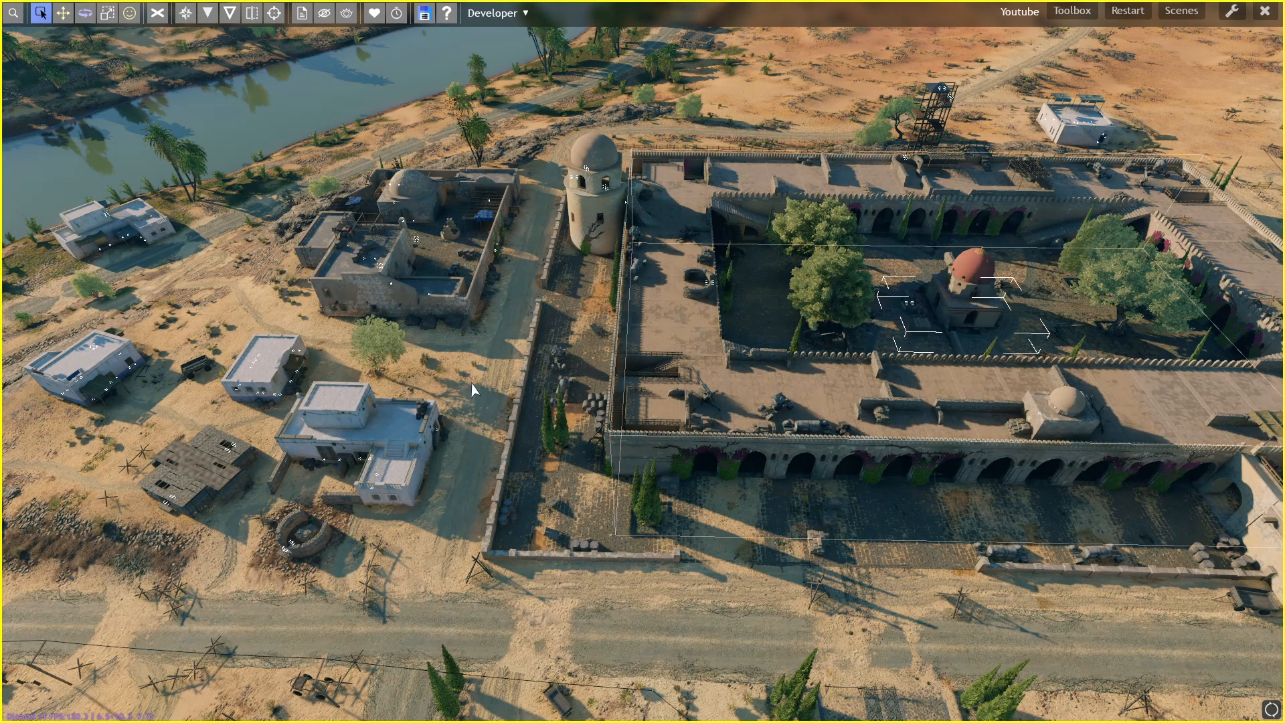
left_click(130, 13)
left_click(116, 118)
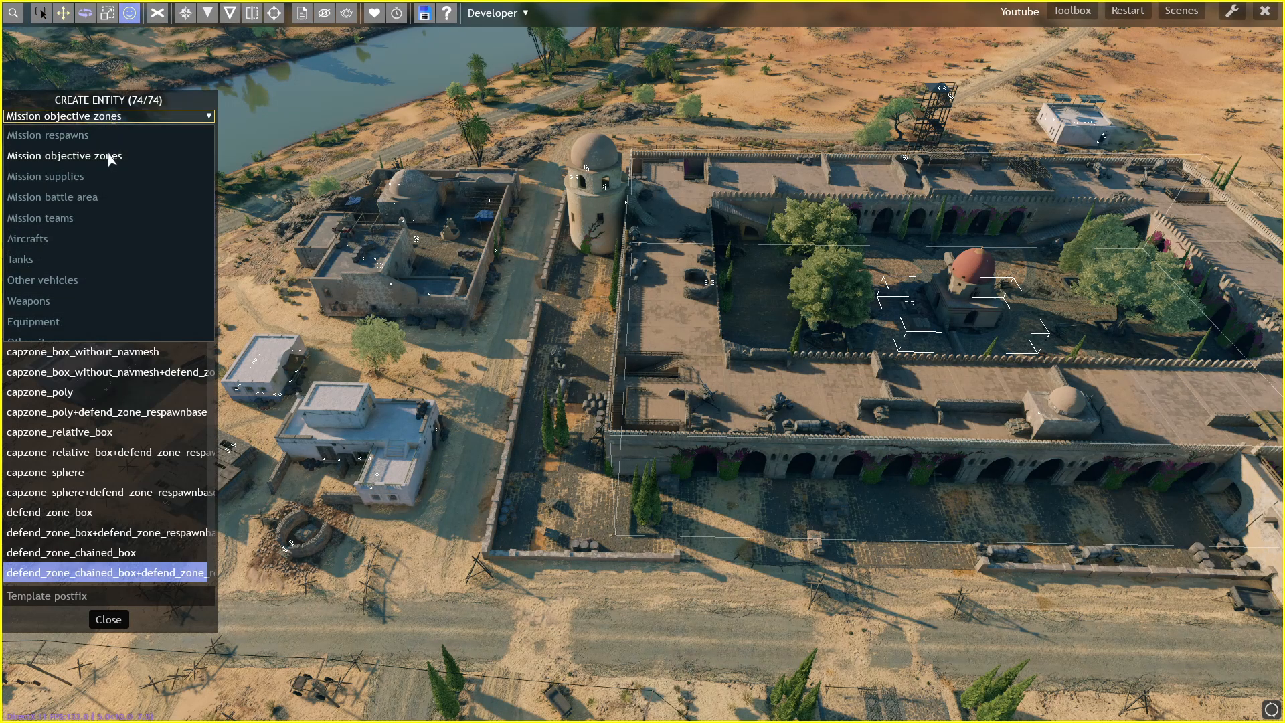
left_click(110, 135)
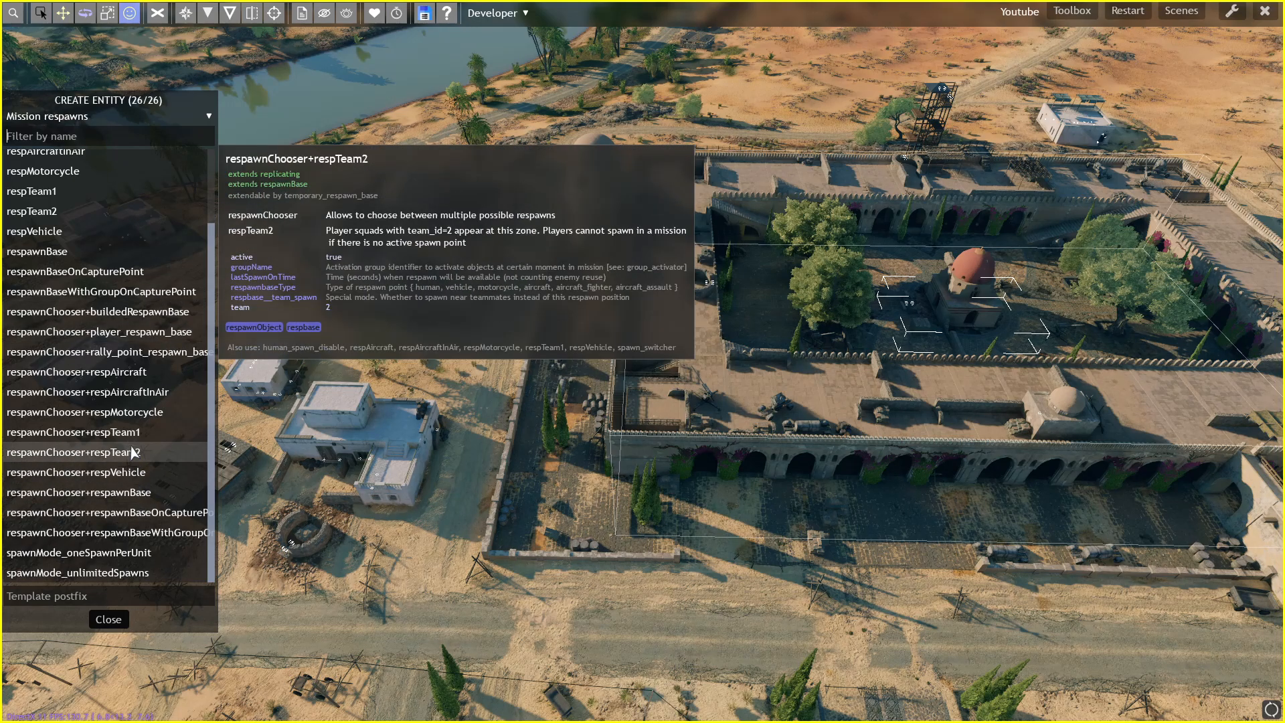
left_click(59, 435)
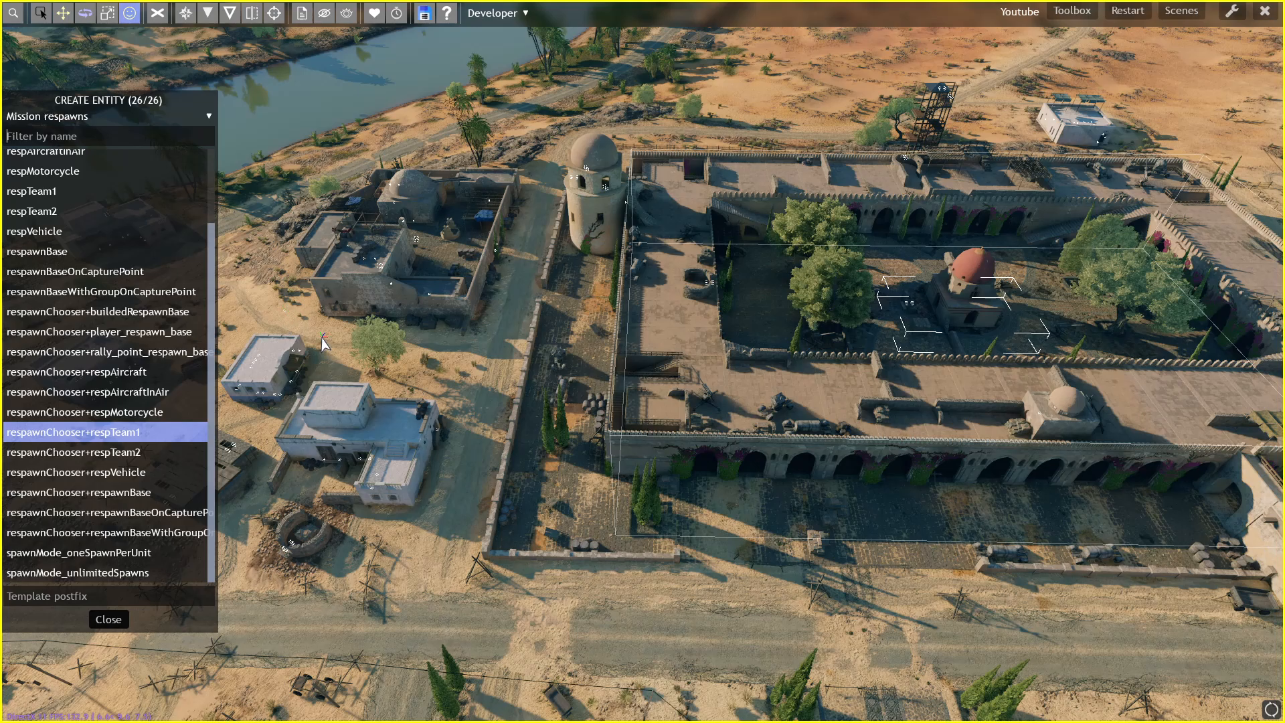
left_click(41, 12)
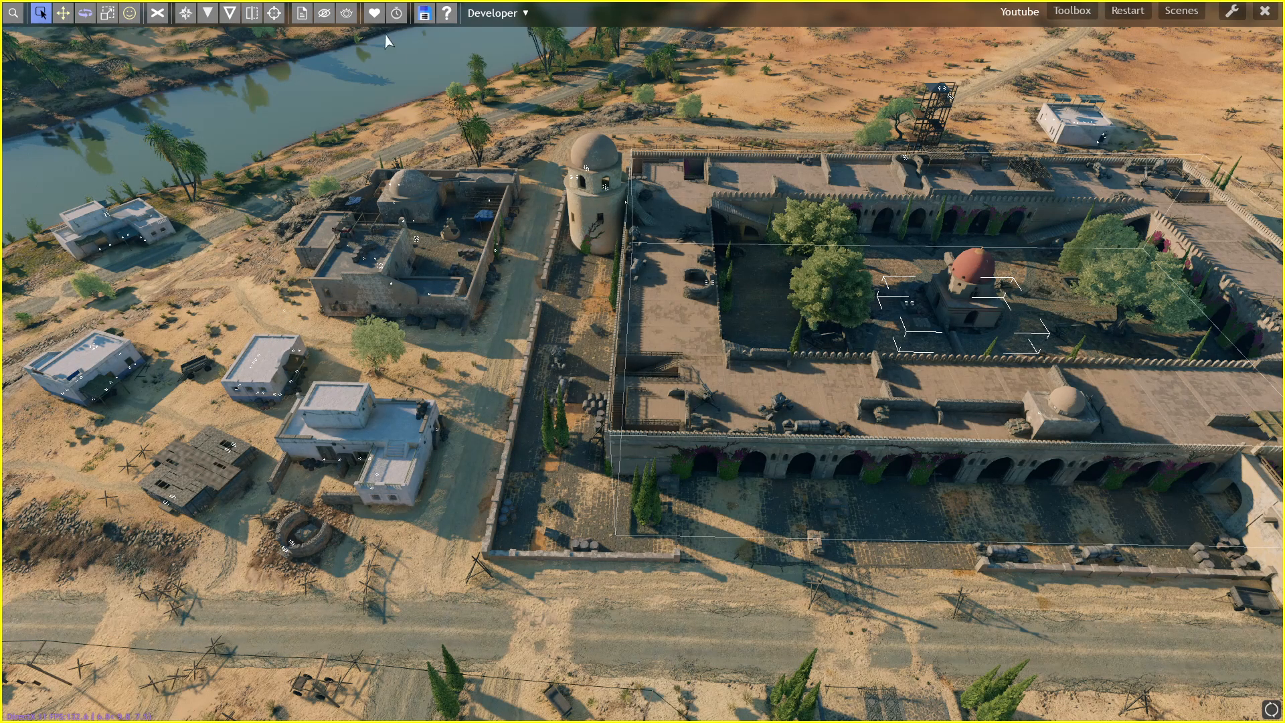
- Turn on the Respawns overlay so spawn points are labelled in the scene
left_click(1072, 11)
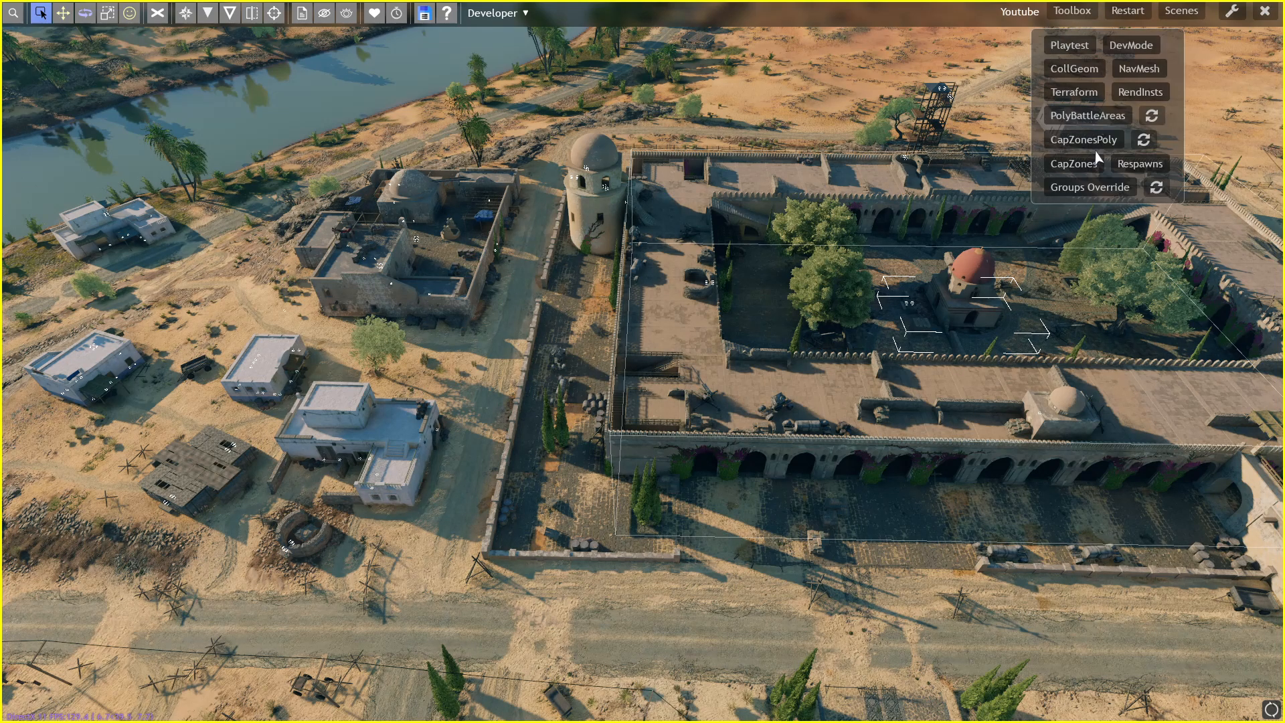
left_click(1141, 167)
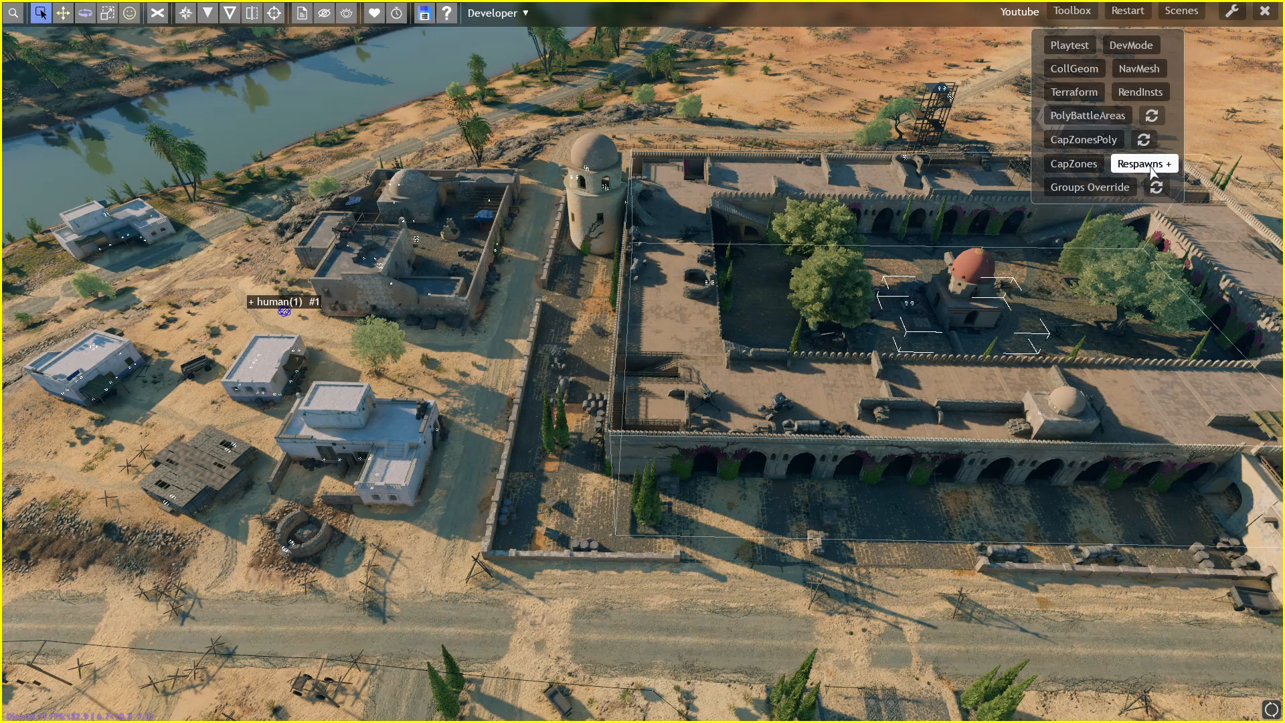
left_click(1073, 12)
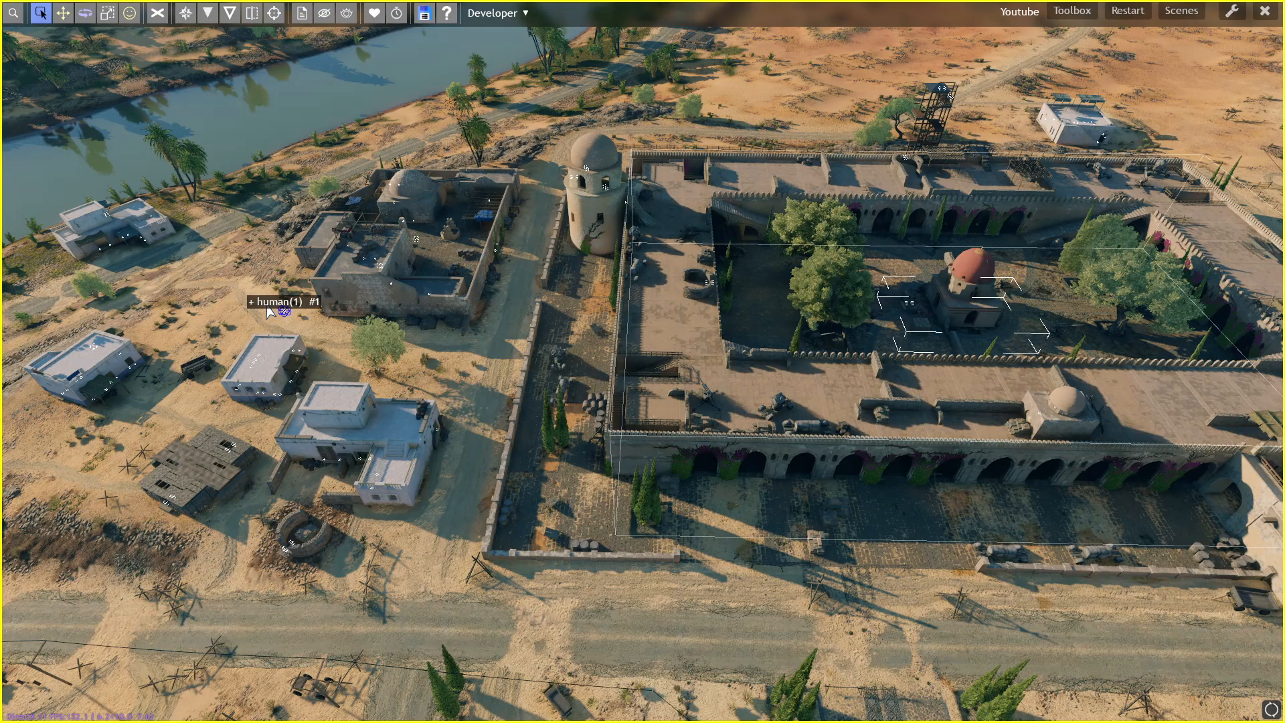
- Set the new team 1 respawn's groupName to Objective_1 and close its properties
middle_click_drag(266, 306, 643, 362)
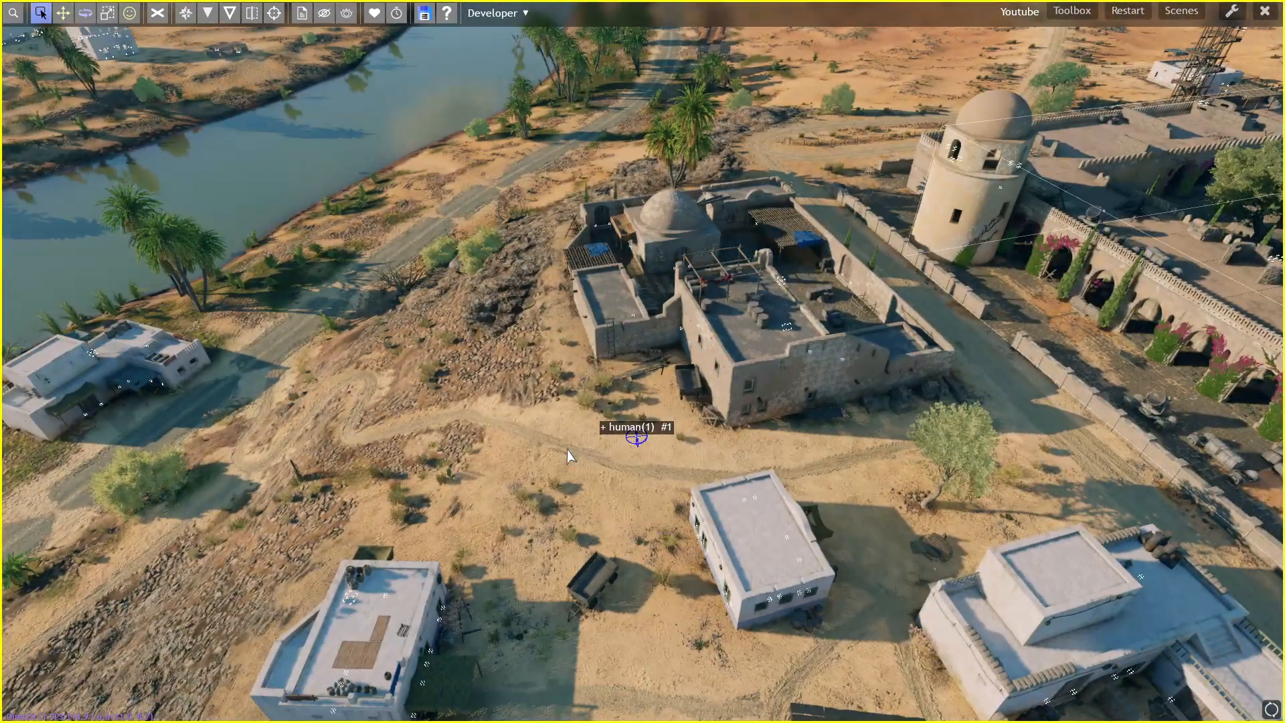
key("p")
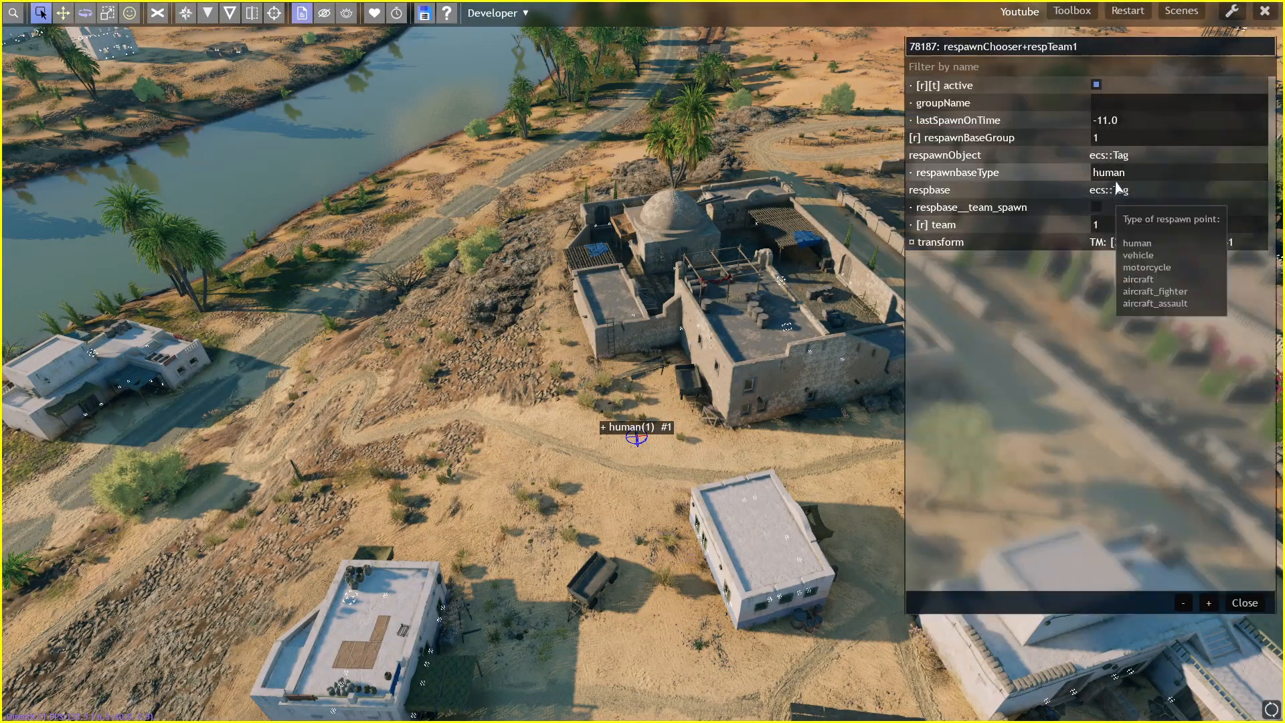
left_click(1119, 105)
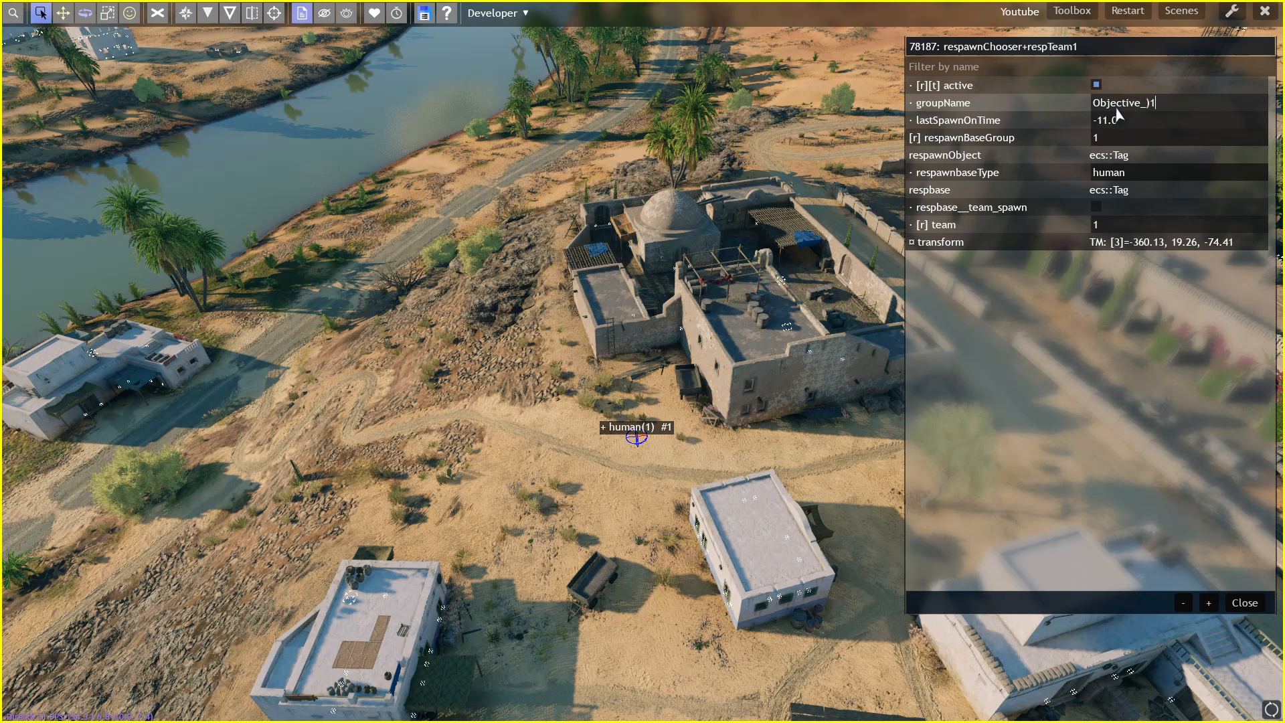
type("Objective_1")
key("Return")
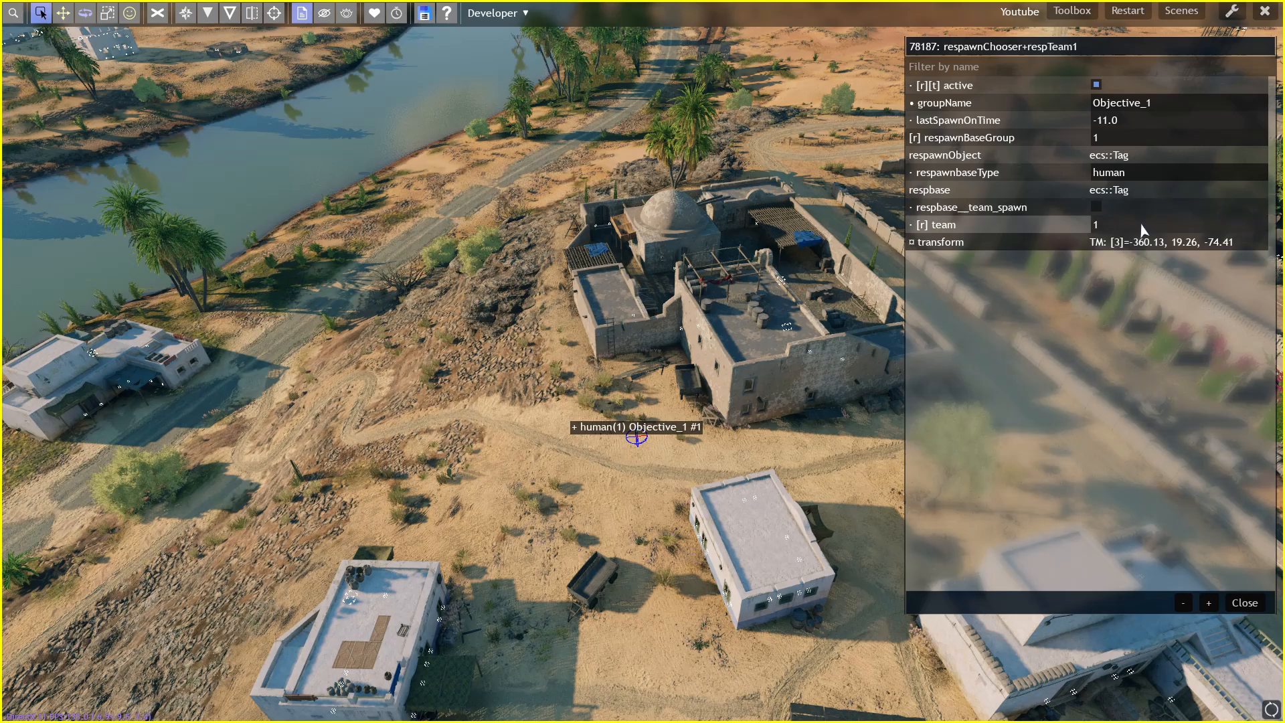
left_click(1245, 603)
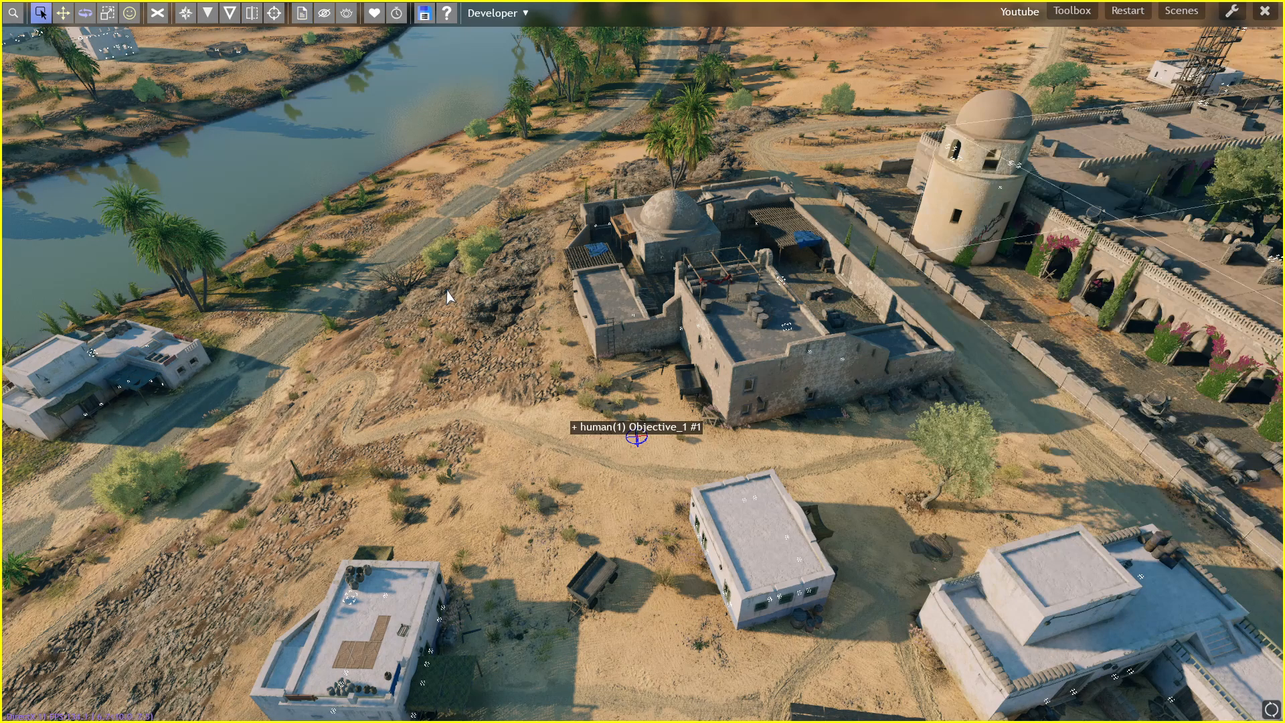
- Make two copies of the Objective_1 human respawn and spread them beside the original near the domed compound
key("w")
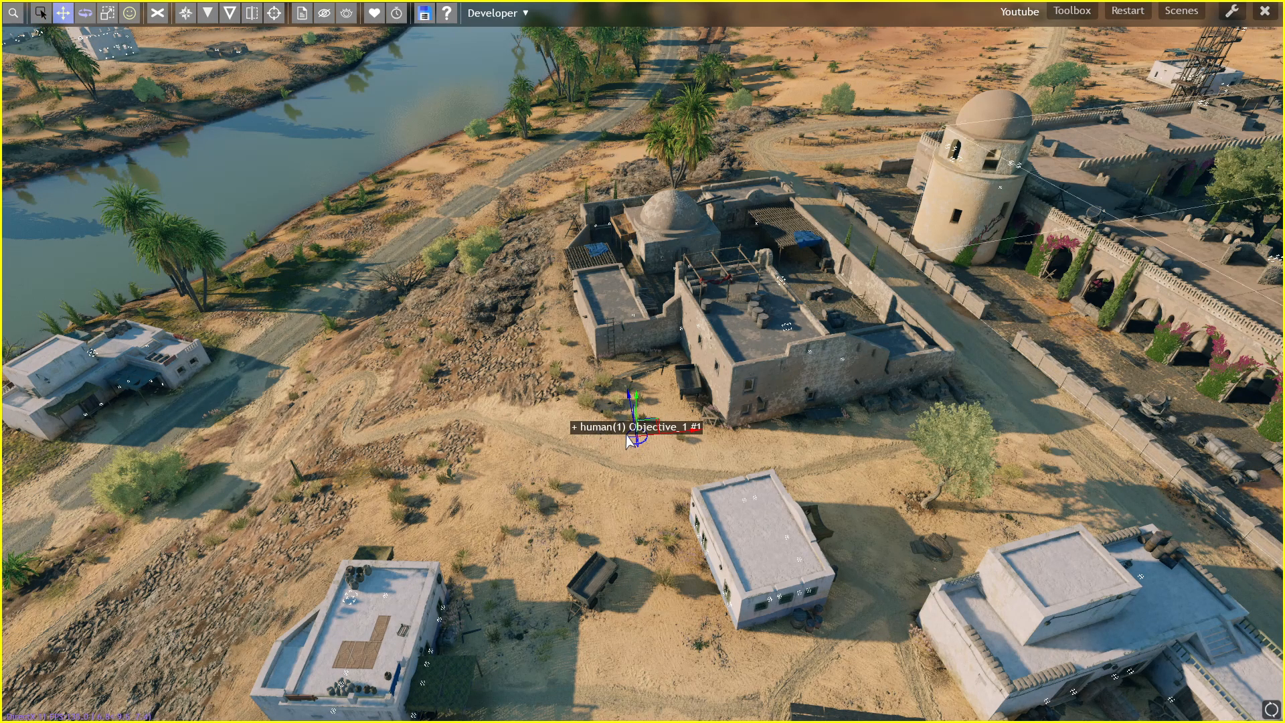
left_click_drag(630, 401, 641, 454, "shift")
left_click_drag(696, 492, 704, 436, "shift")
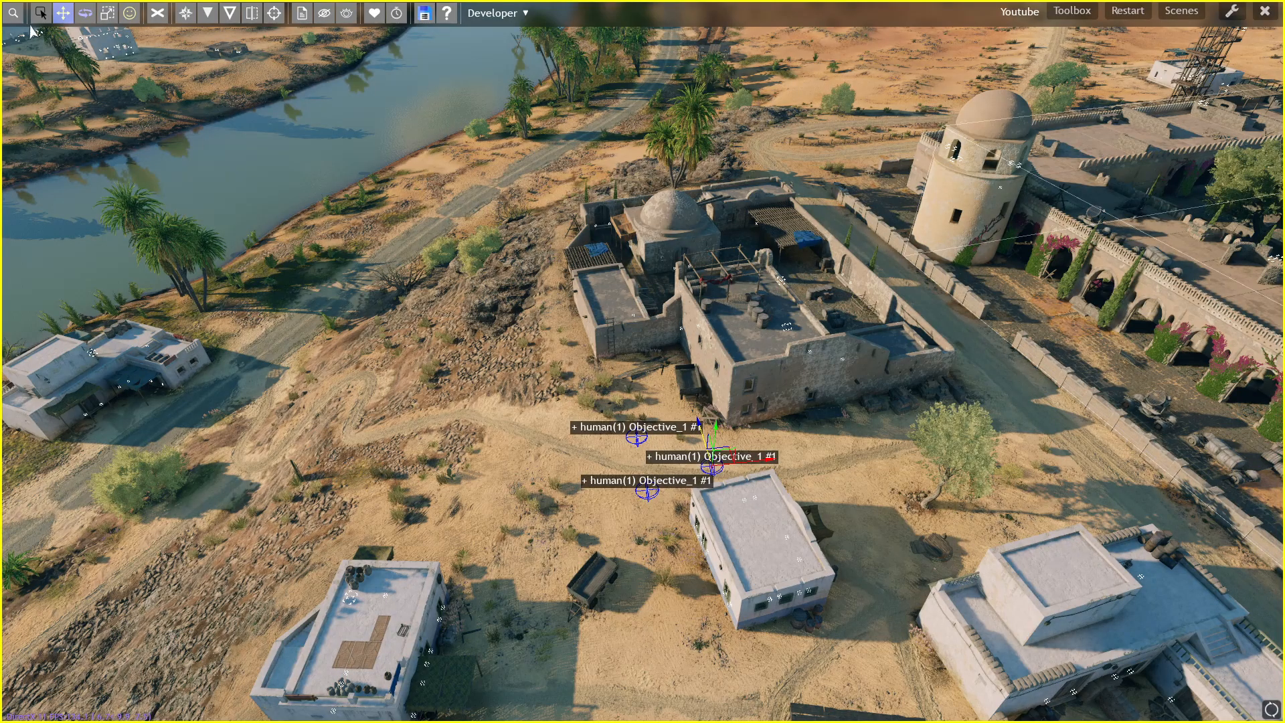
left_click(42, 16)
- Copy the Objective_1 human respawn across the road, drop it to the ground and position it between the ruined house and the trench
middle_click_drag(498, 415, 642, 363)
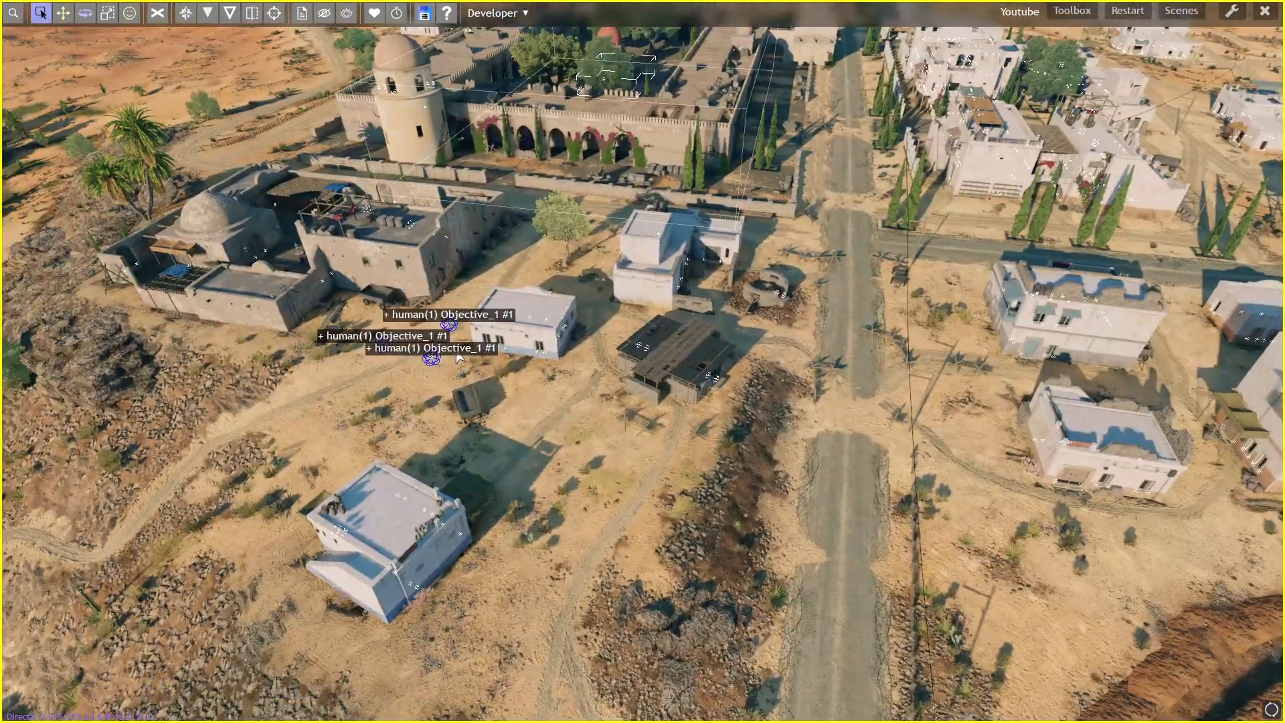
key("w")
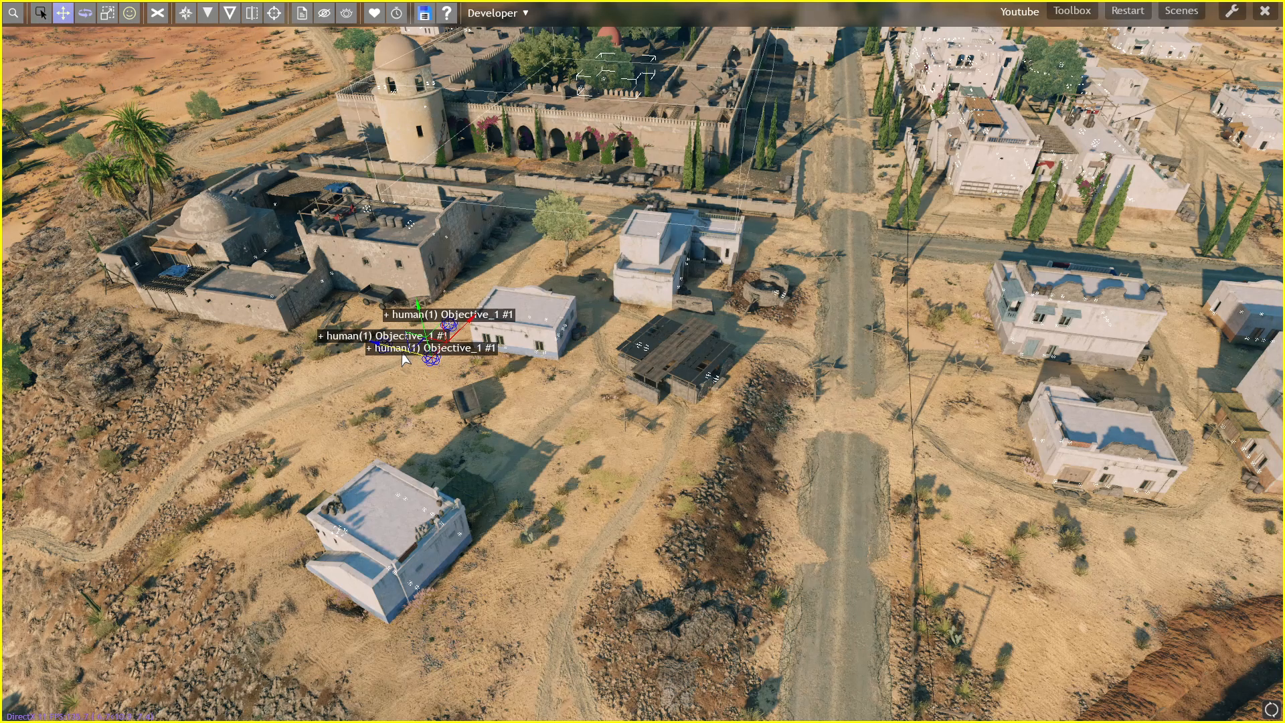
left_click_drag(400, 353, 1207, 653, "shift")
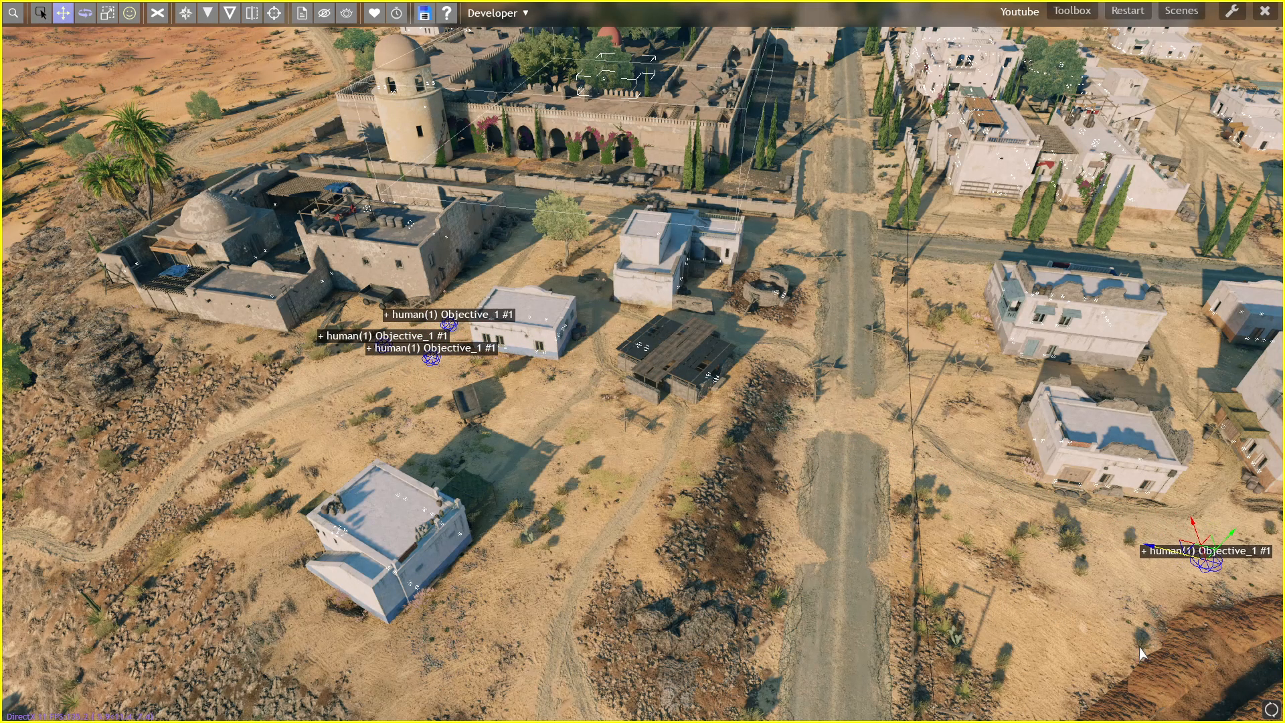
middle_click_drag(1079, 617, 641, 363)
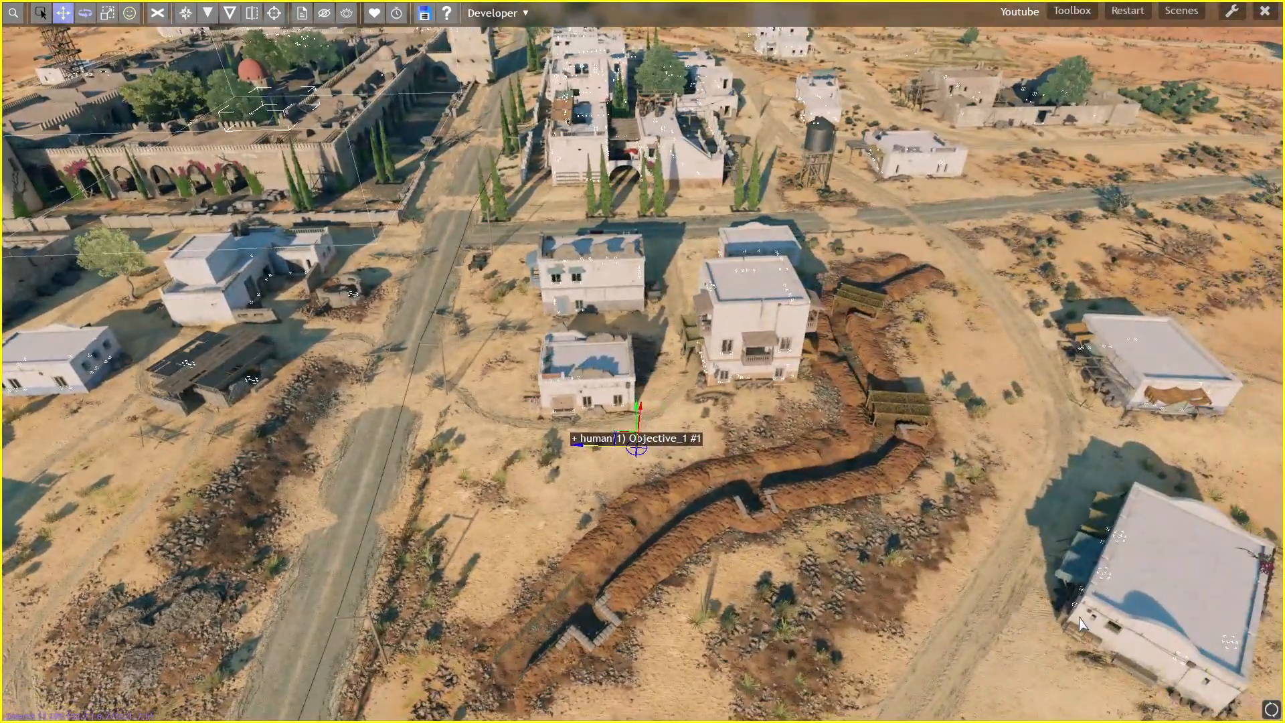
left_click(208, 12)
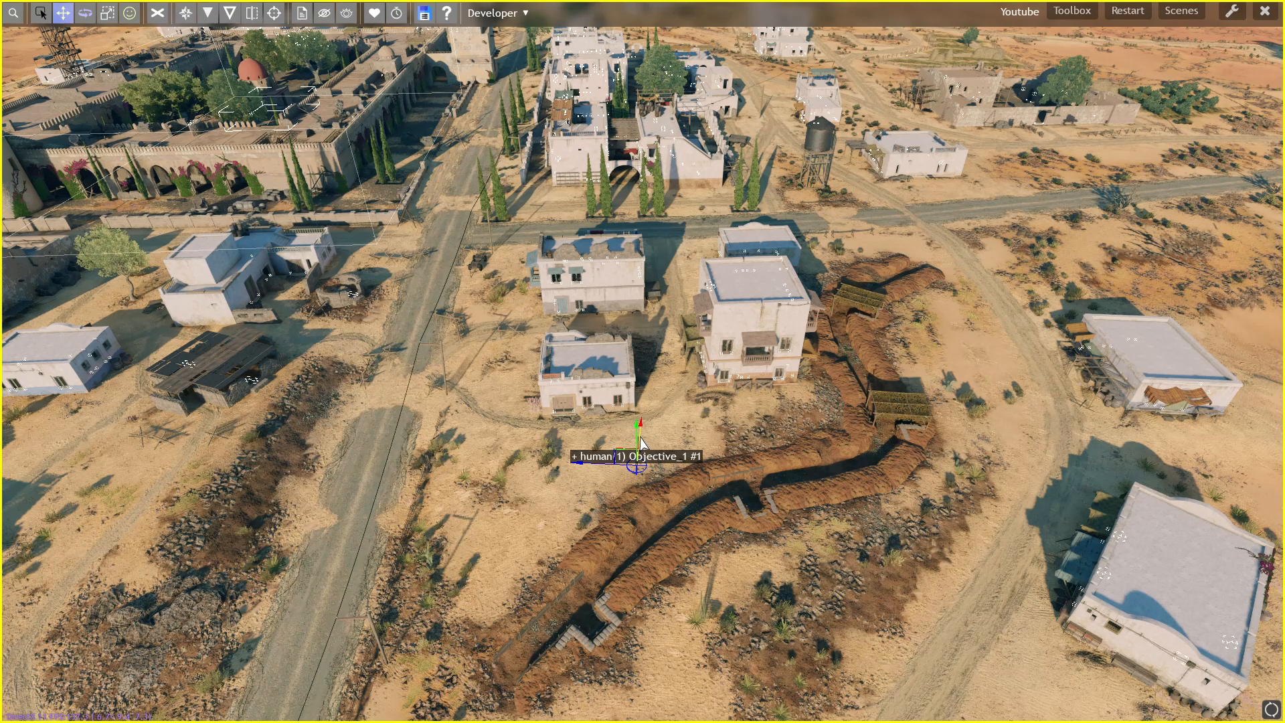
left_click_drag(640, 437, 646, 410)
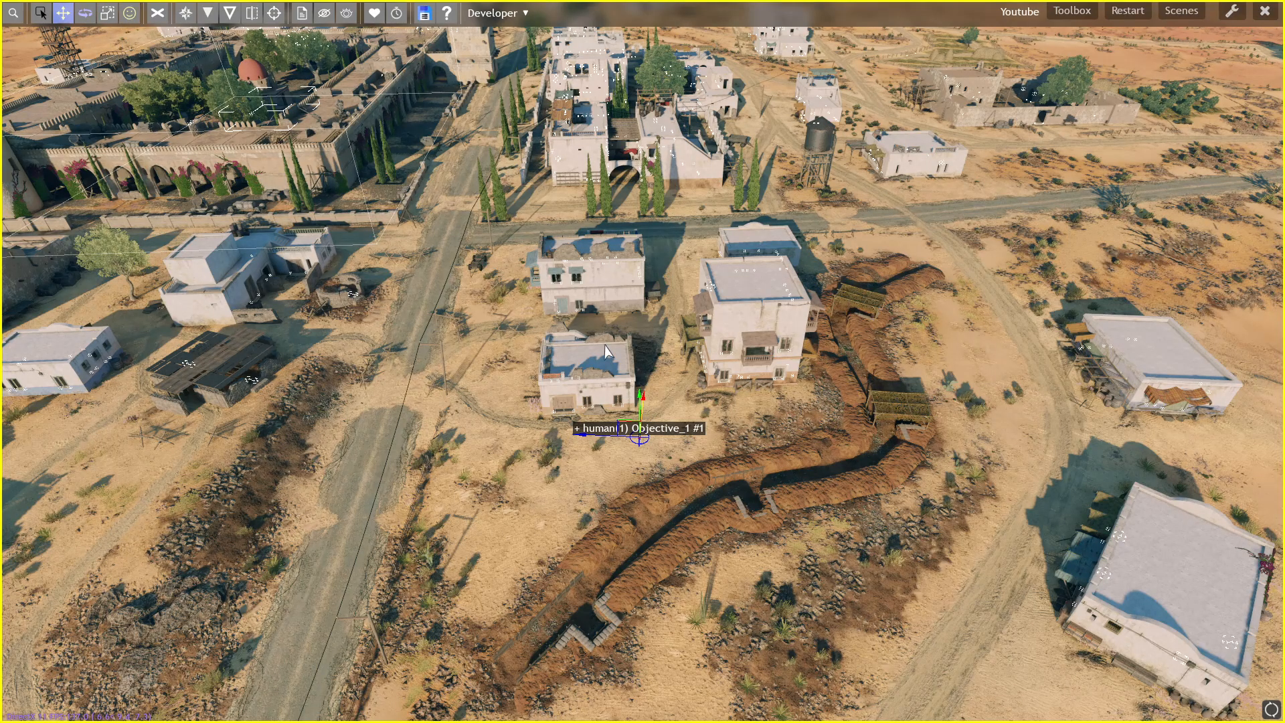
- Set the respawnBaseGroup of the human respawn by the trench to 2 and close its properties
right_click_drag(640, 400, 643, 363)
key("space")
key("p")
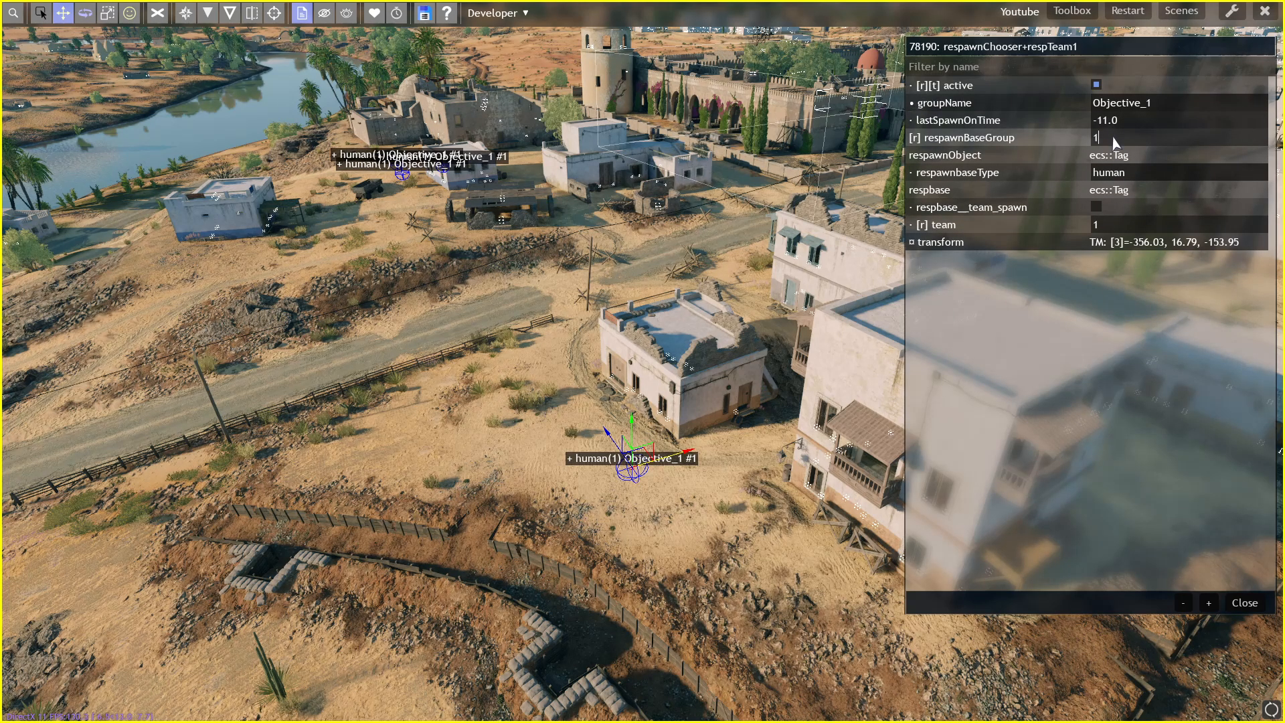
key("BackSpace")
type("2")
key("Return")
left_click(1243, 603)
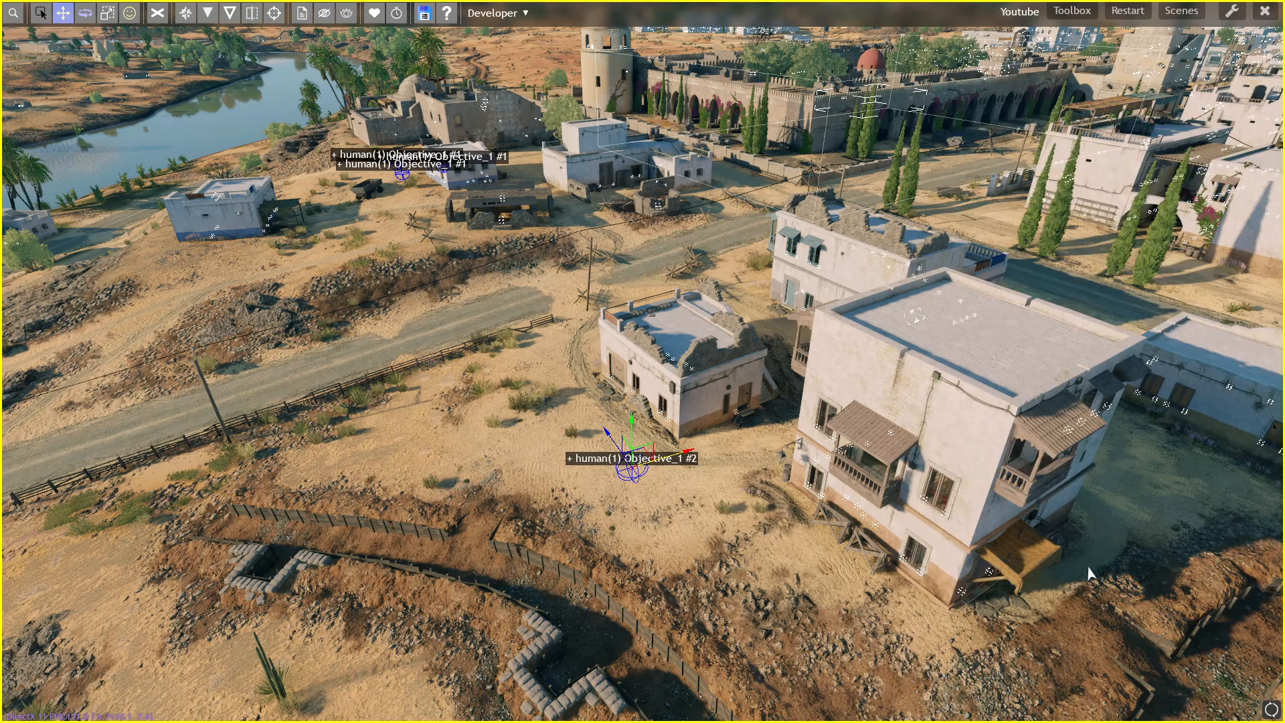
- Make two copies of the group 2 human respawn and spread them around the original beside the ruined house
left_click_drag(613, 443, 582, 397, "shift")
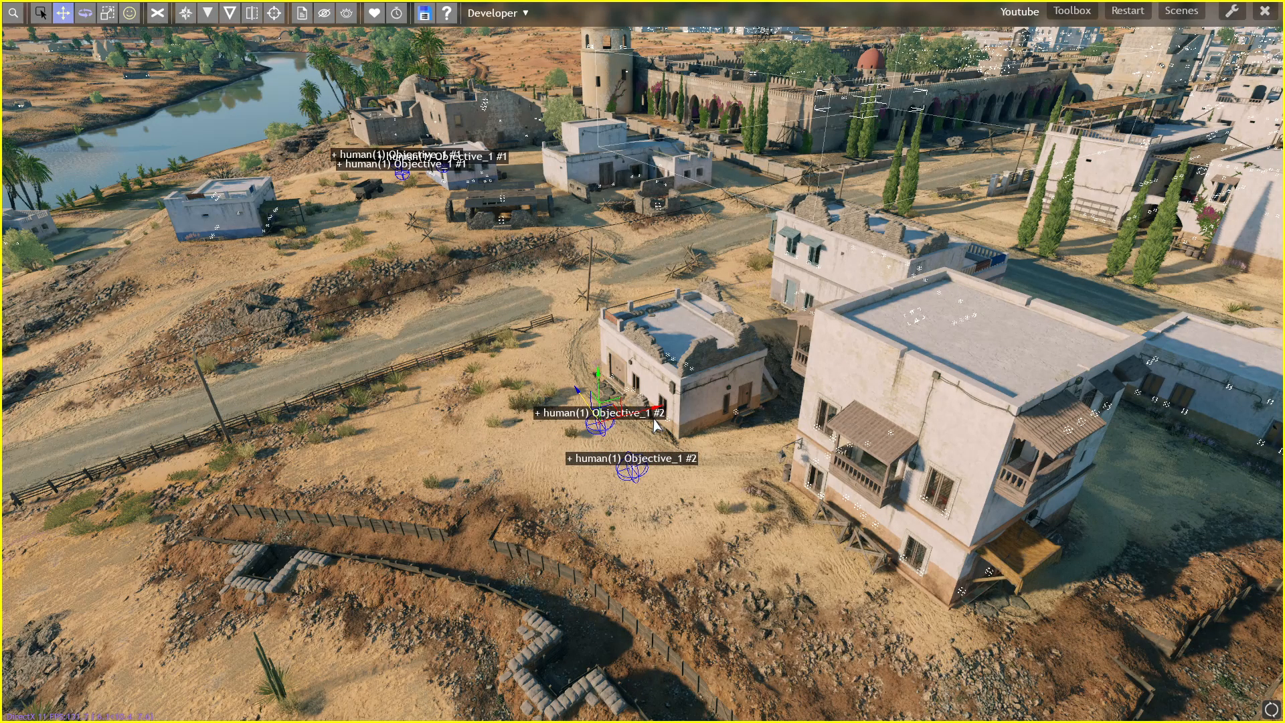
left_click_drag(655, 426, 570, 442, "shift")
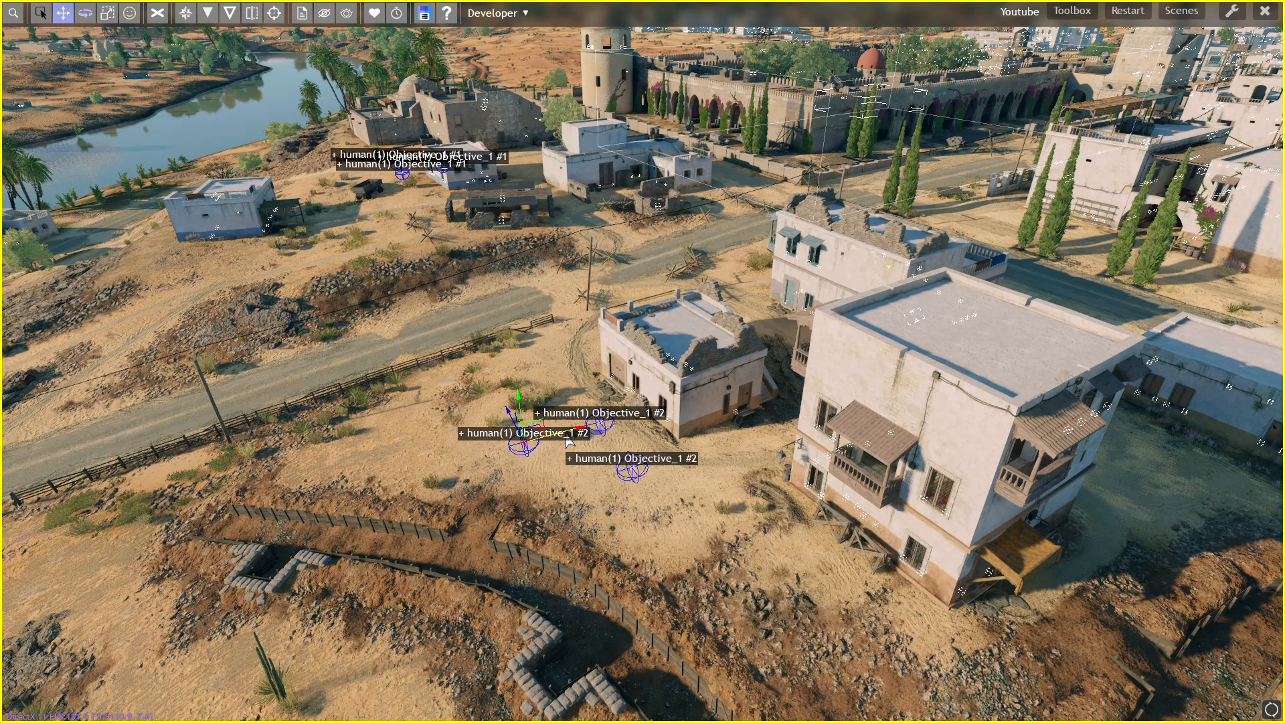
left_click(538, 509)
- Place a respawnChooser+respVehicle entity on the road between the two groups of human respawns
middle_click_drag(513, 497, 642, 362)
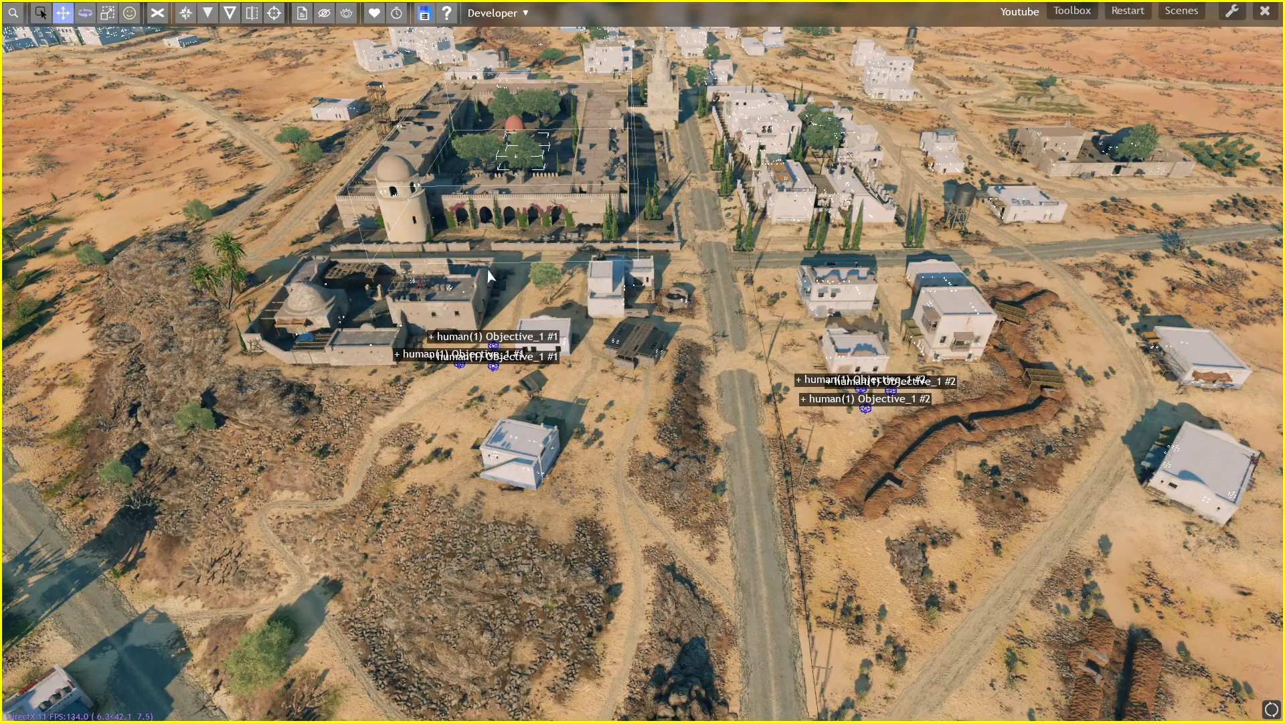
middle_click_drag(489, 275, 643, 367)
left_click(130, 12)
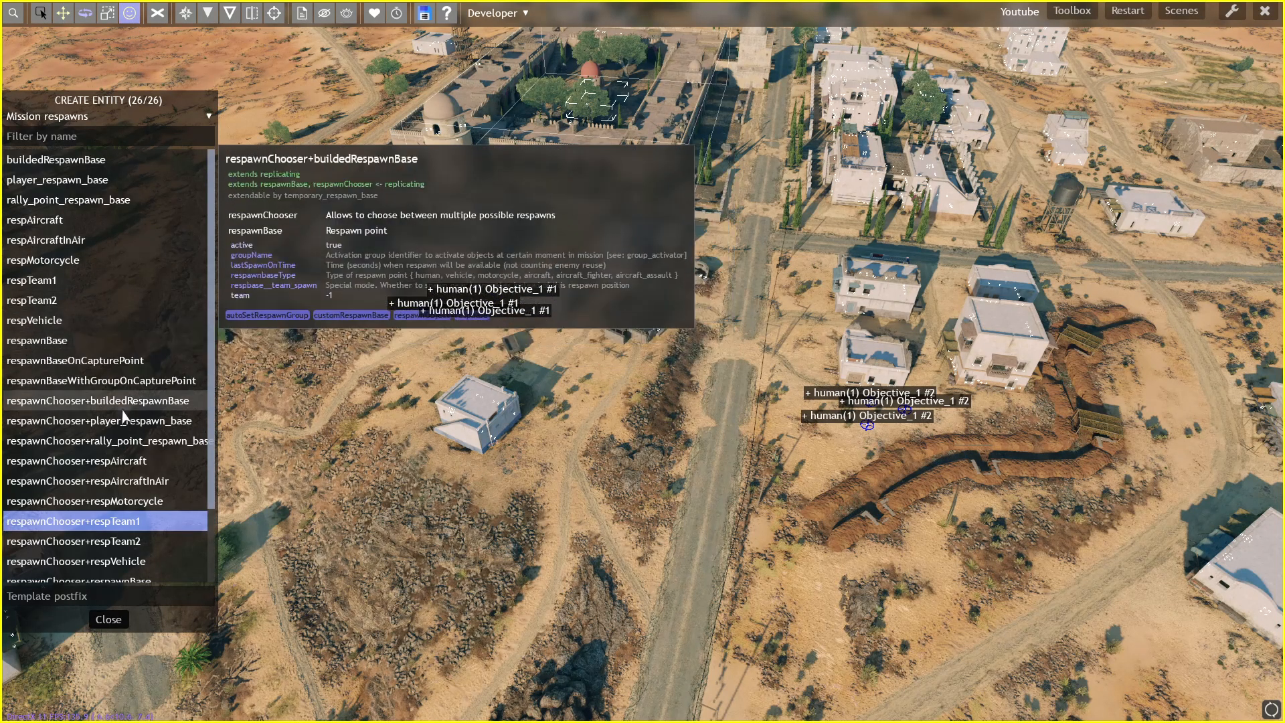
left_click(101, 561)
left_click(696, 551)
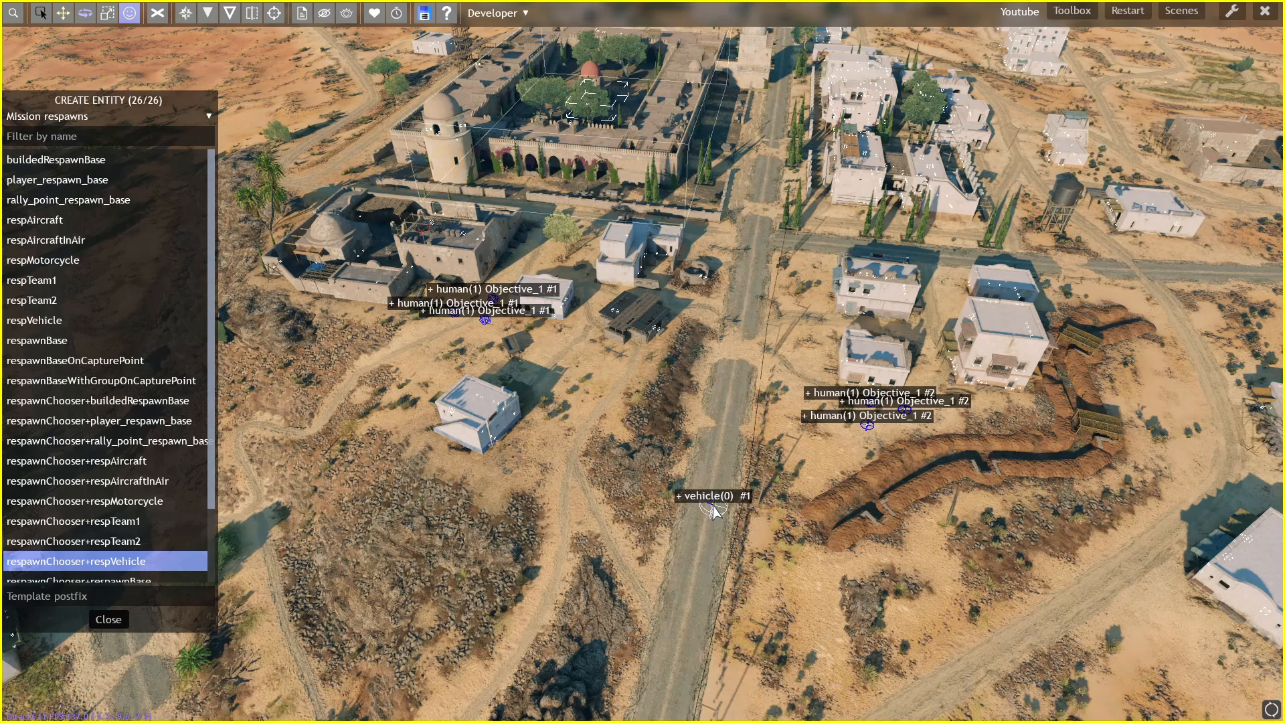
left_click(712, 502)
left_click(49, 14)
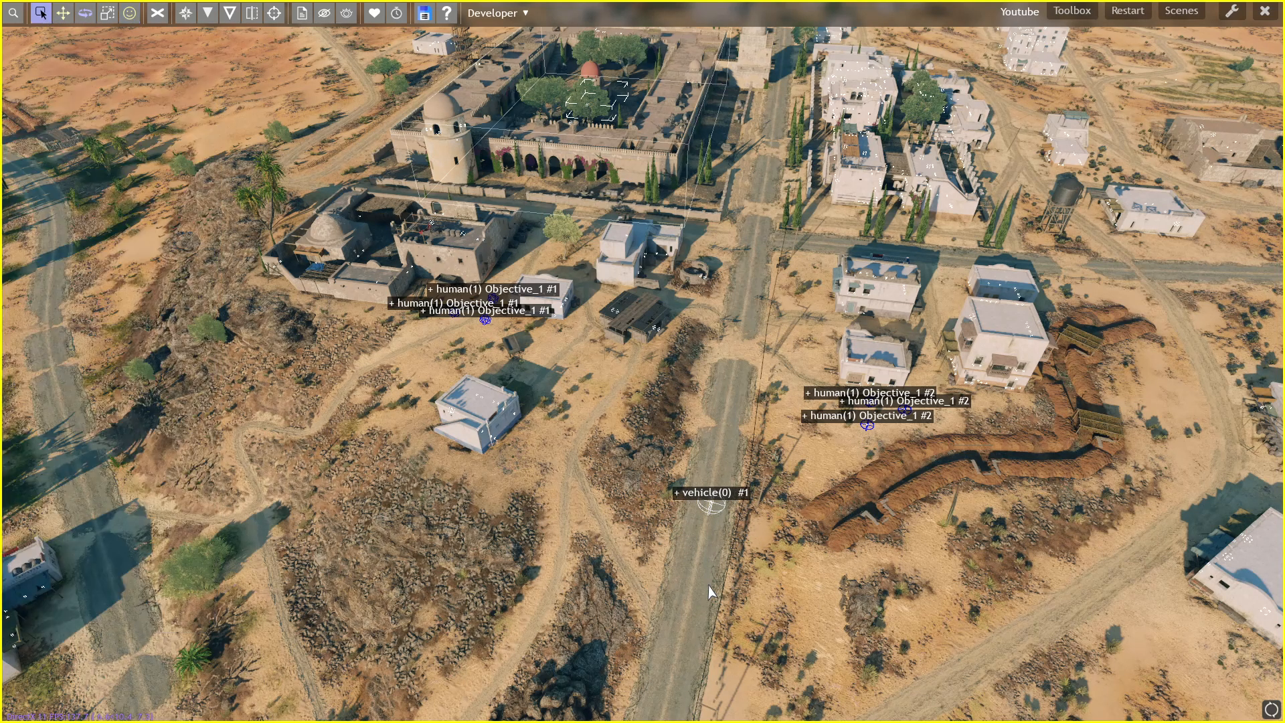
- Set the road vehicle respawn's groupName to Objective_1 and its team to 1, and close its properties
key("p")
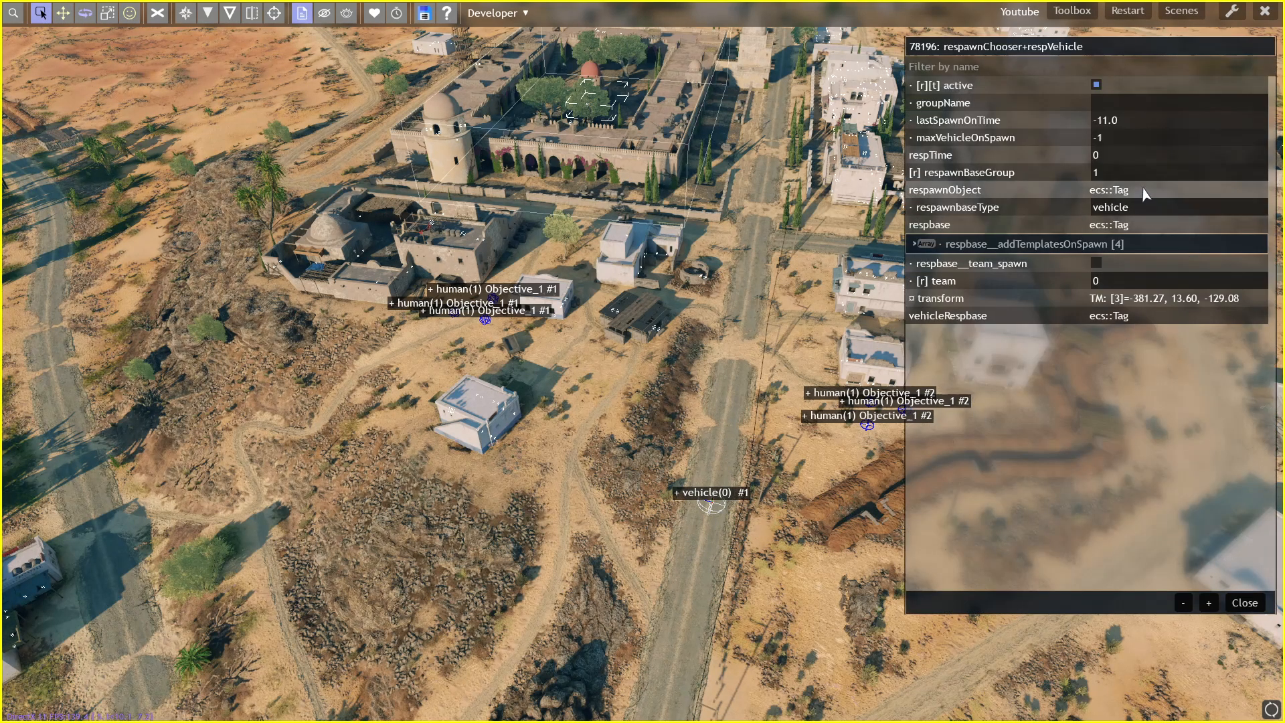
left_click(1114, 102)
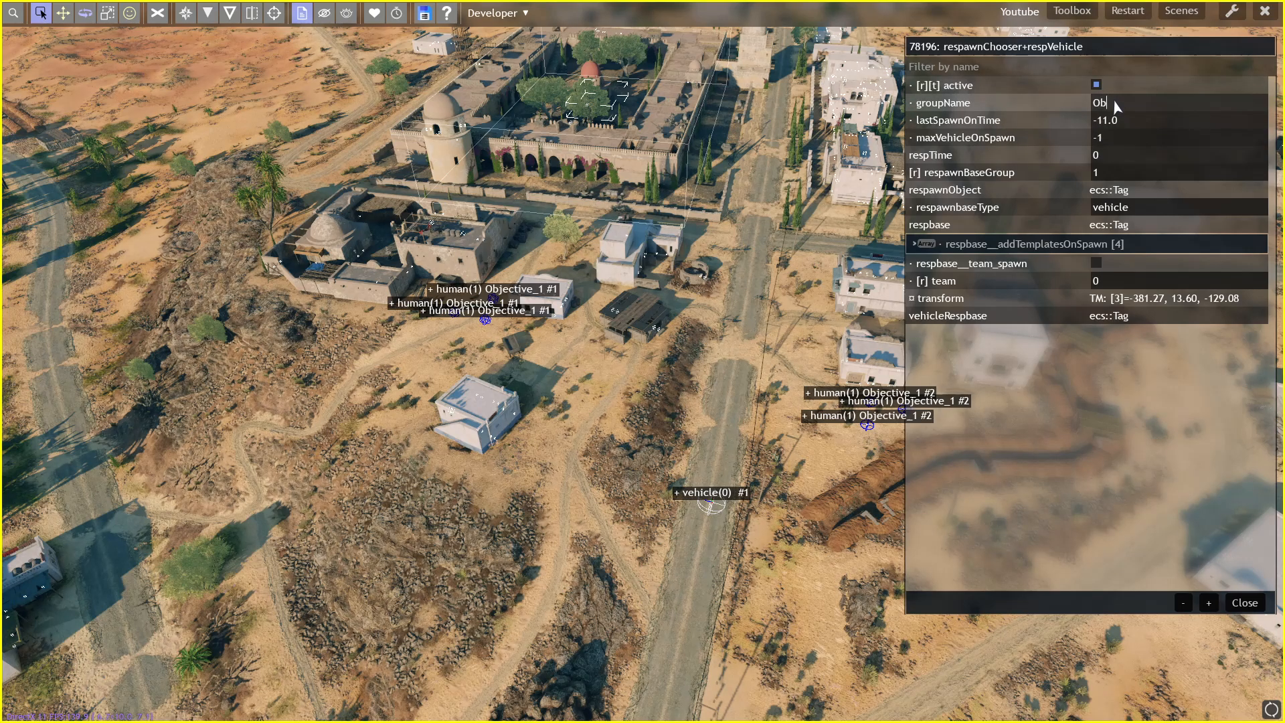
type("Objective_1")
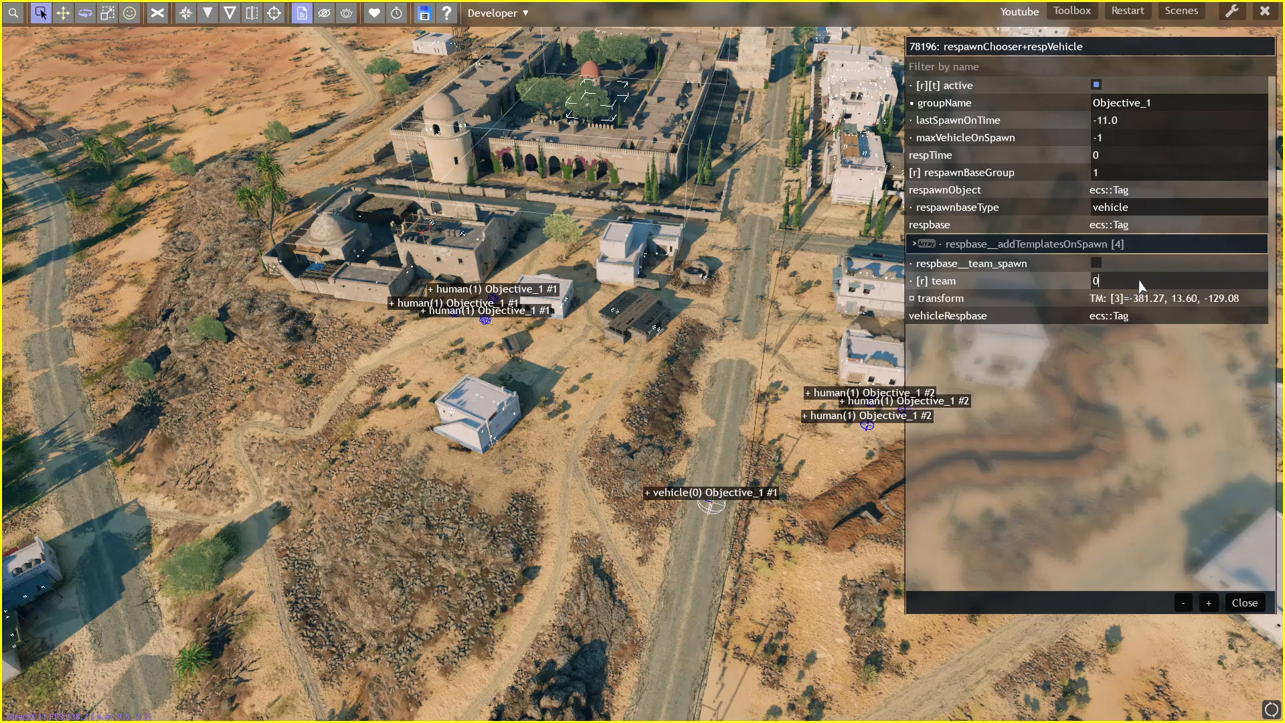
type("1")
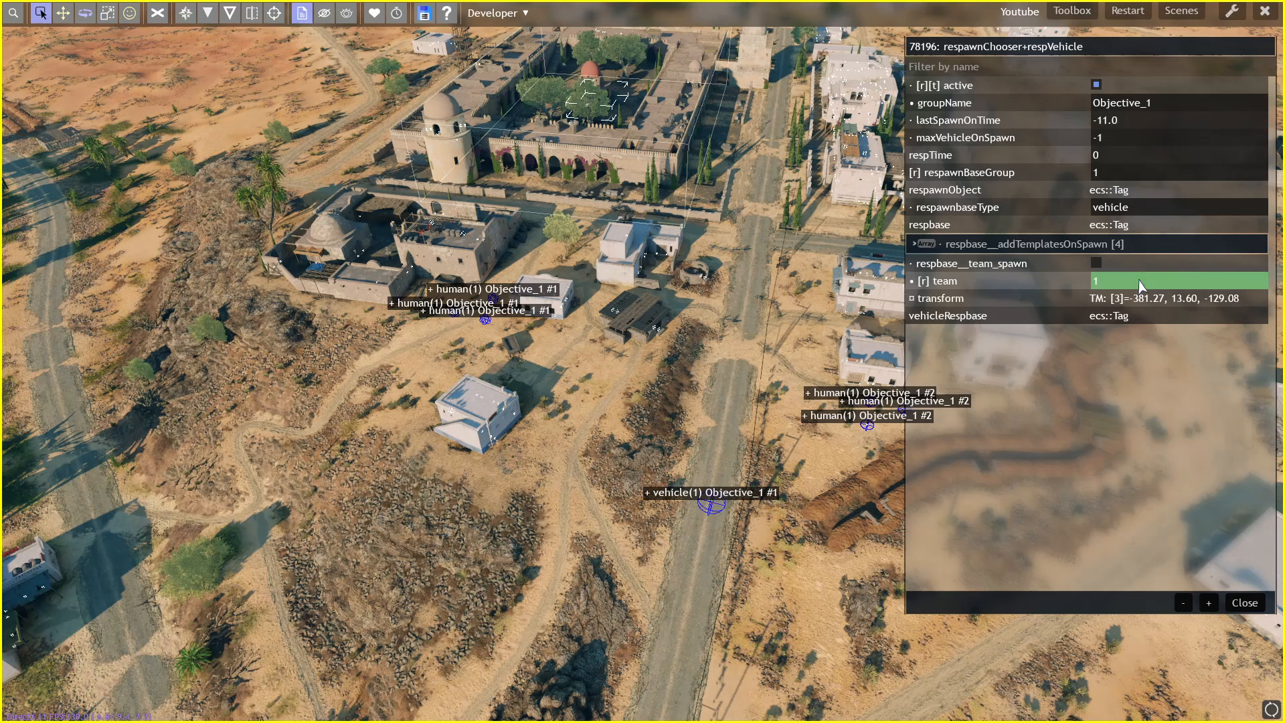
left_click(1245, 603)
- Place a respawnChooser+respVehicle entity on the road past the watchtower, on the opposite side of the fort
key("space")
key("w")
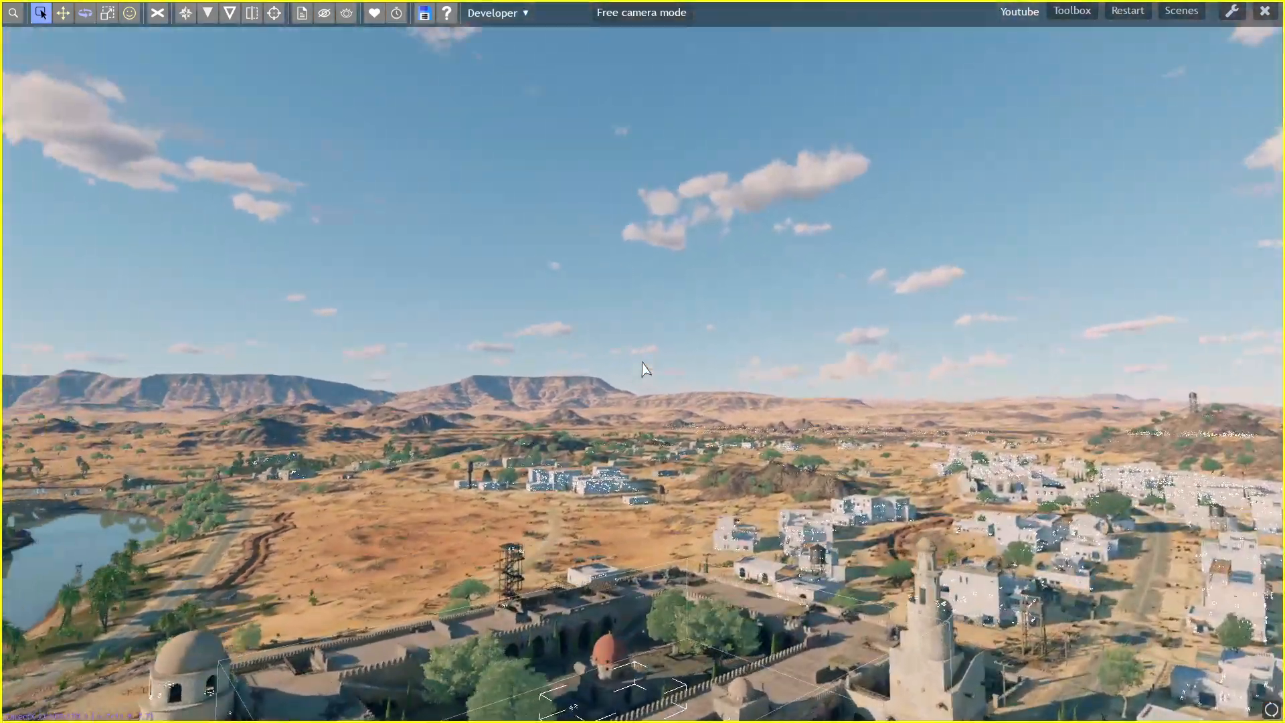
key("space")
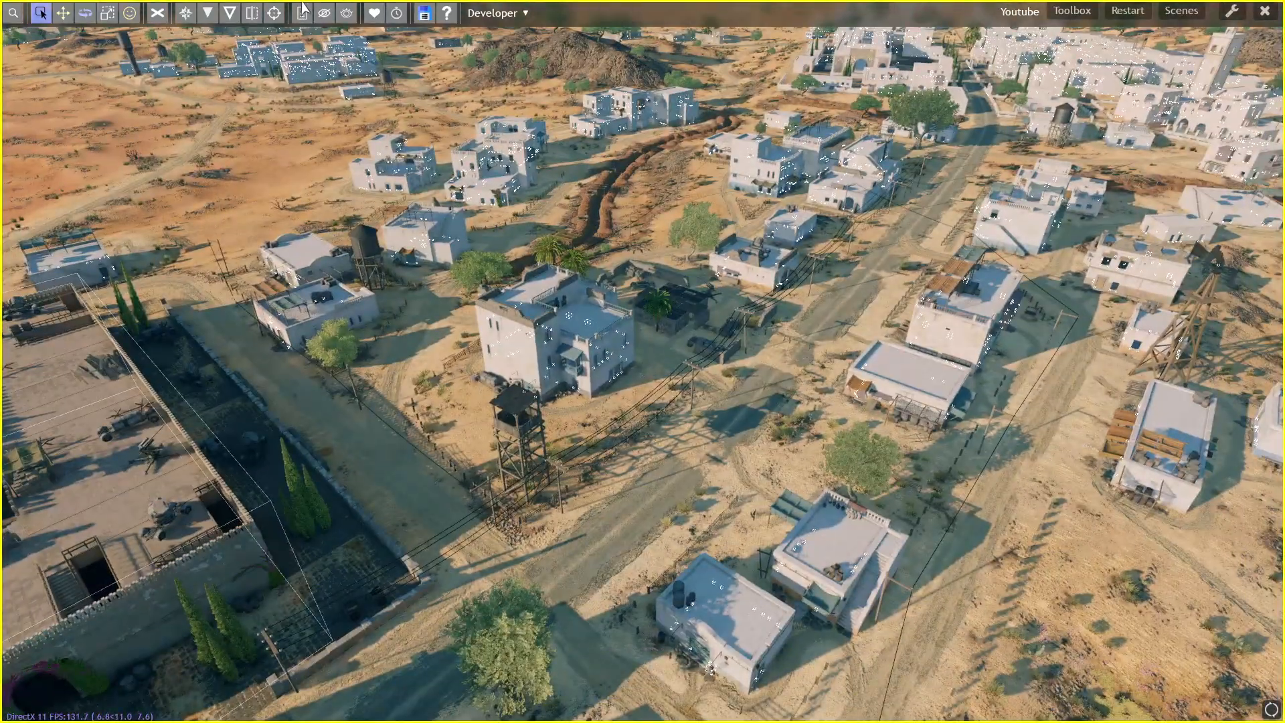
left_click(129, 13)
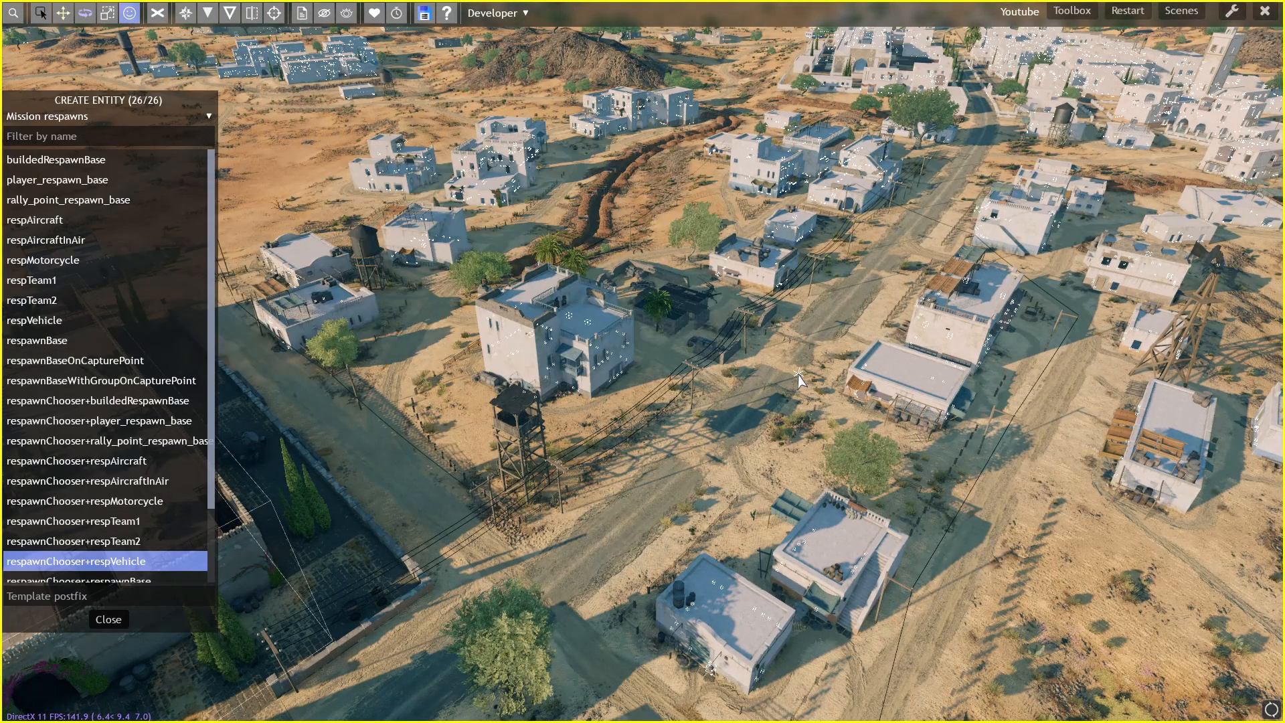
left_click(797, 358)
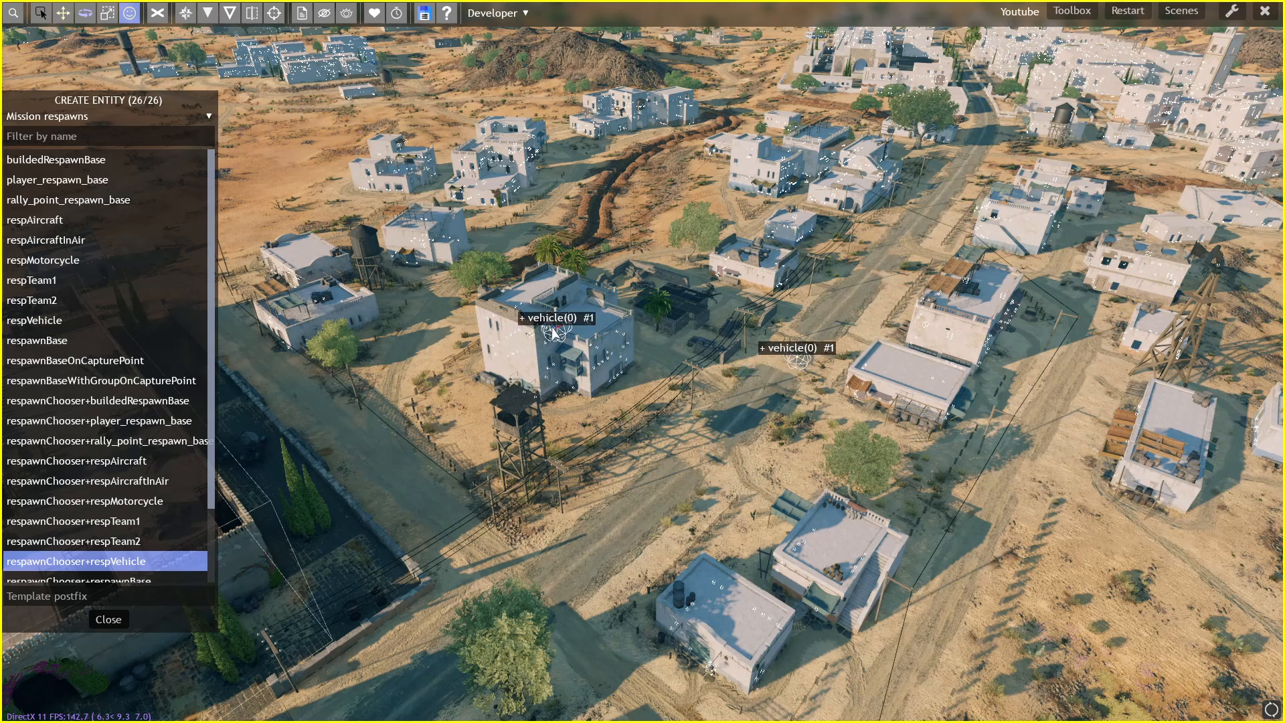
- Place two respawnChooser+respTeam2 entities, one near the water tower and one behind the two flat-roofed houses across the road
left_click(141, 541)
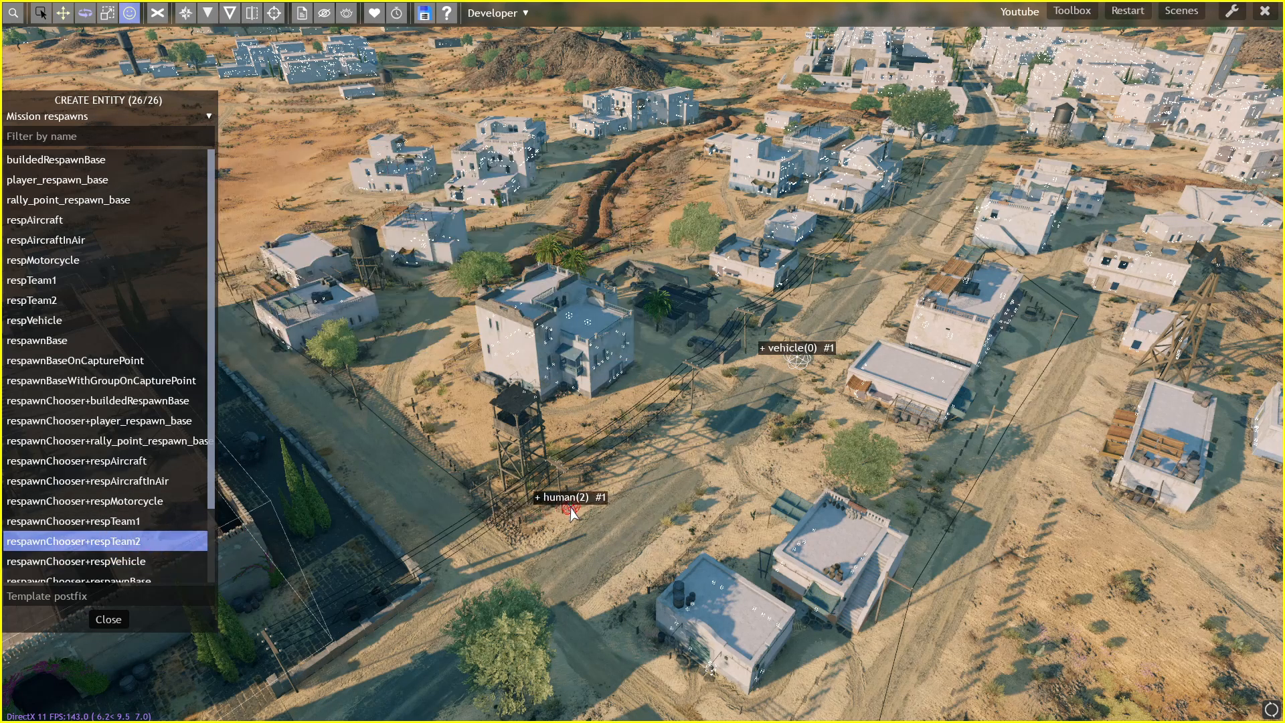
left_click(422, 295)
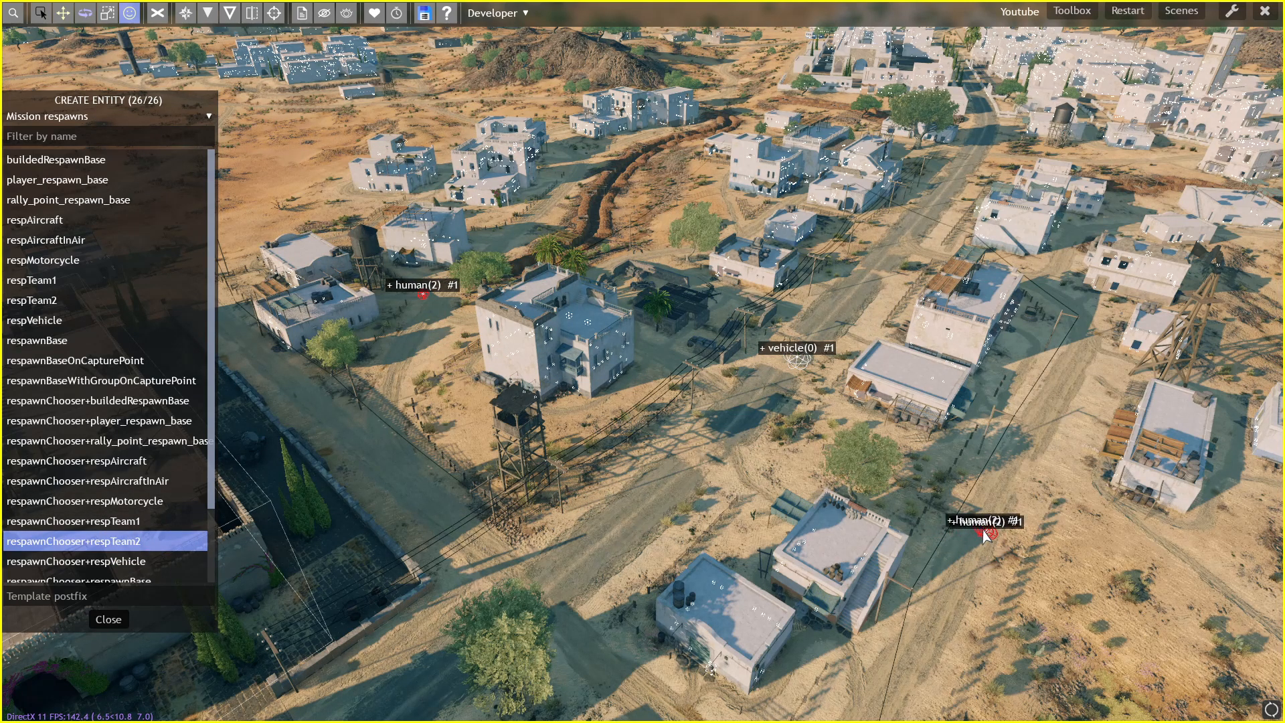
left_click(41, 12)
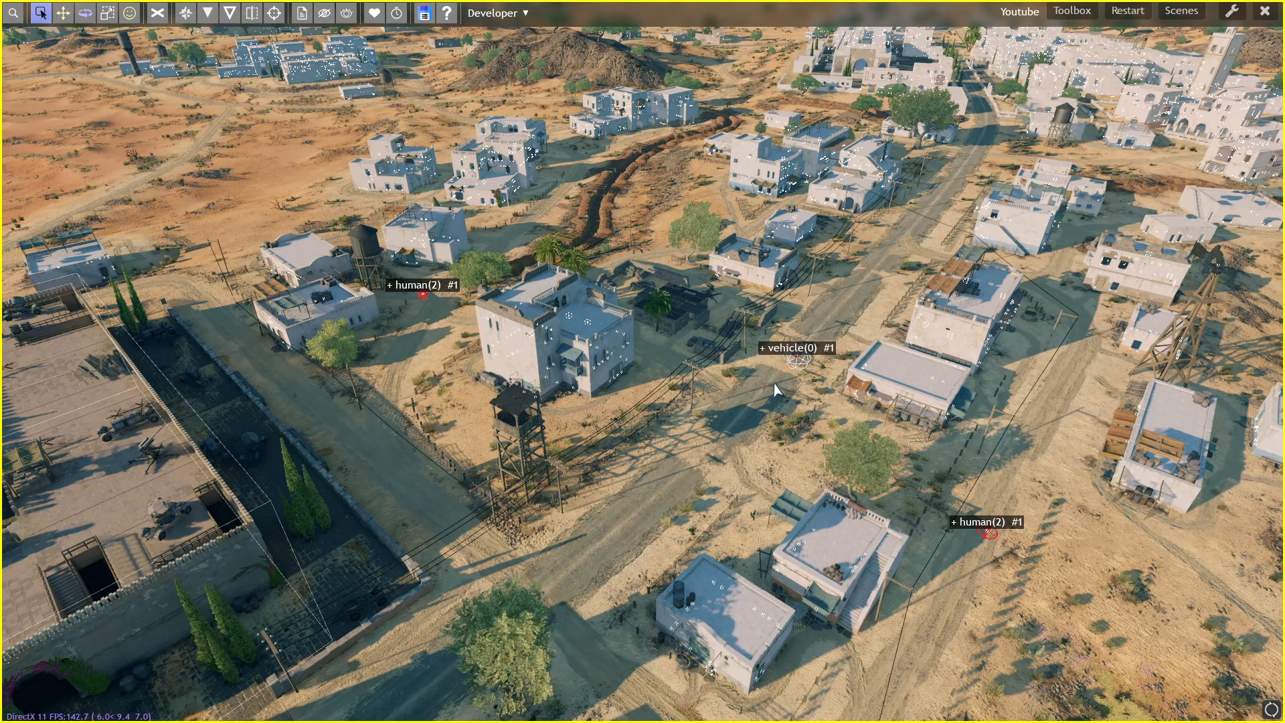
- Set the second vehicle respawn's groupName to Objective_1 and its team to 2, and close its properties
key("p")
left_click(1163, 102)
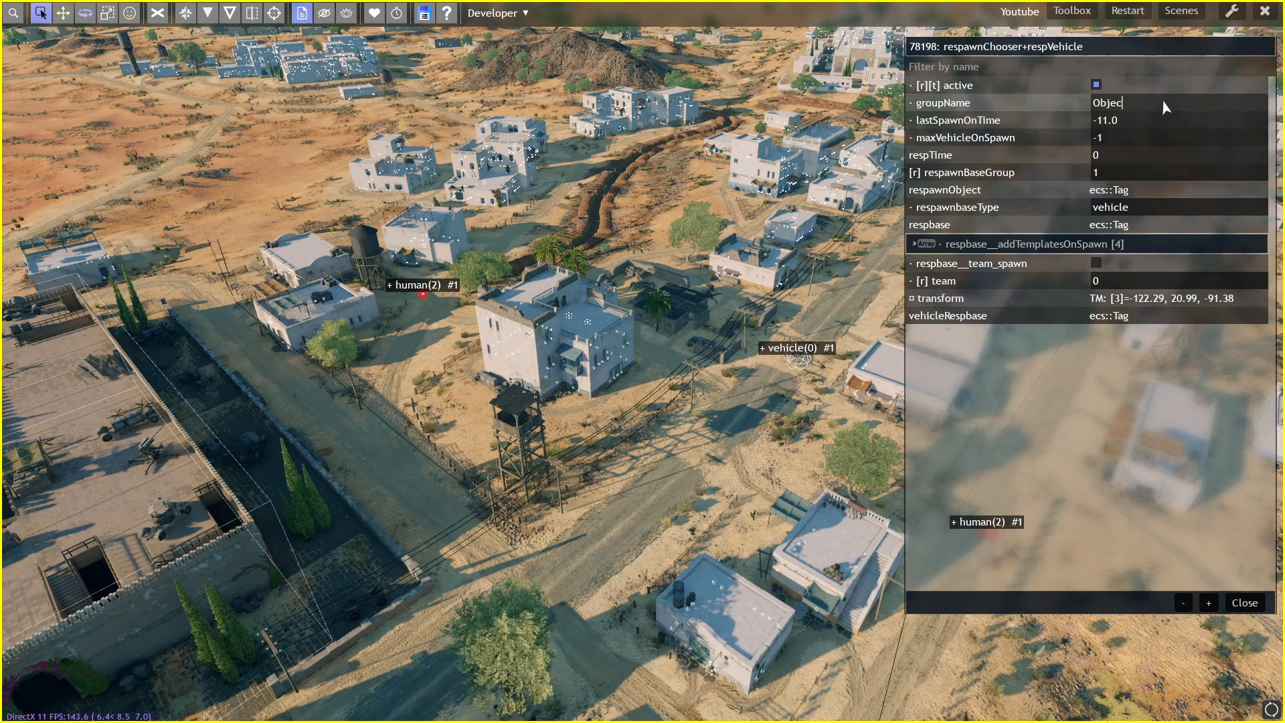
type("Objective_1")
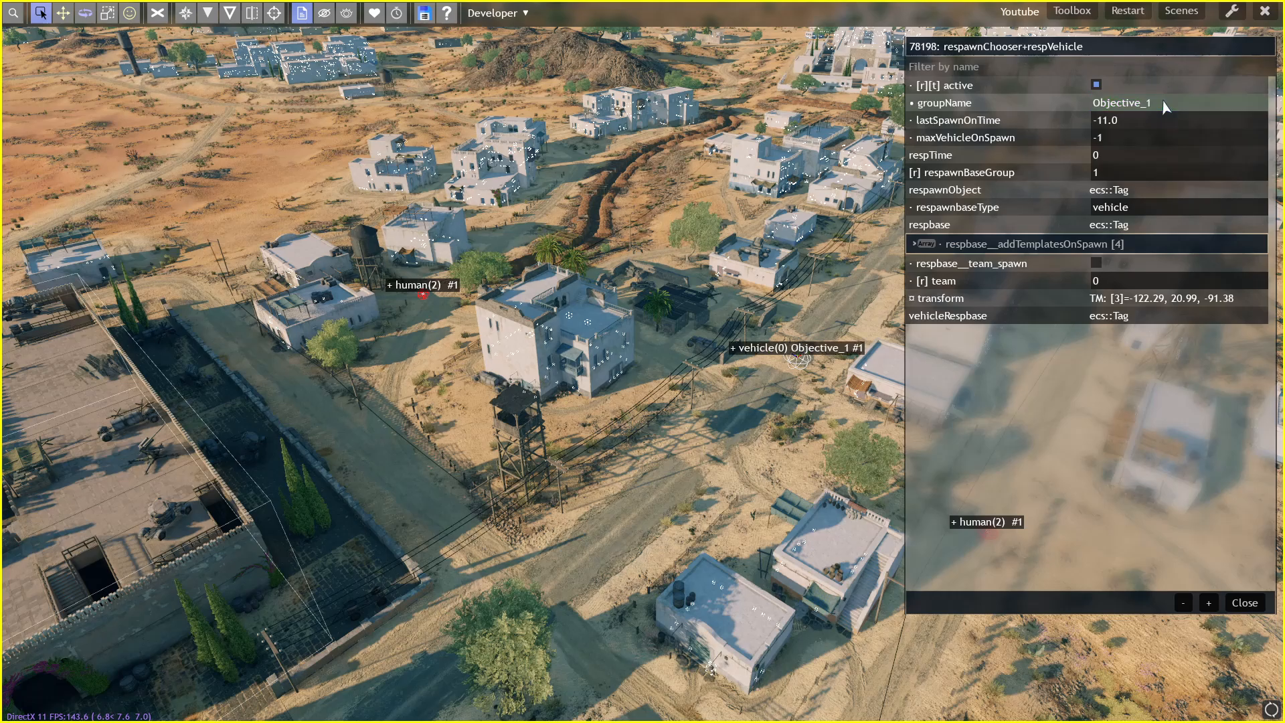
key("Return")
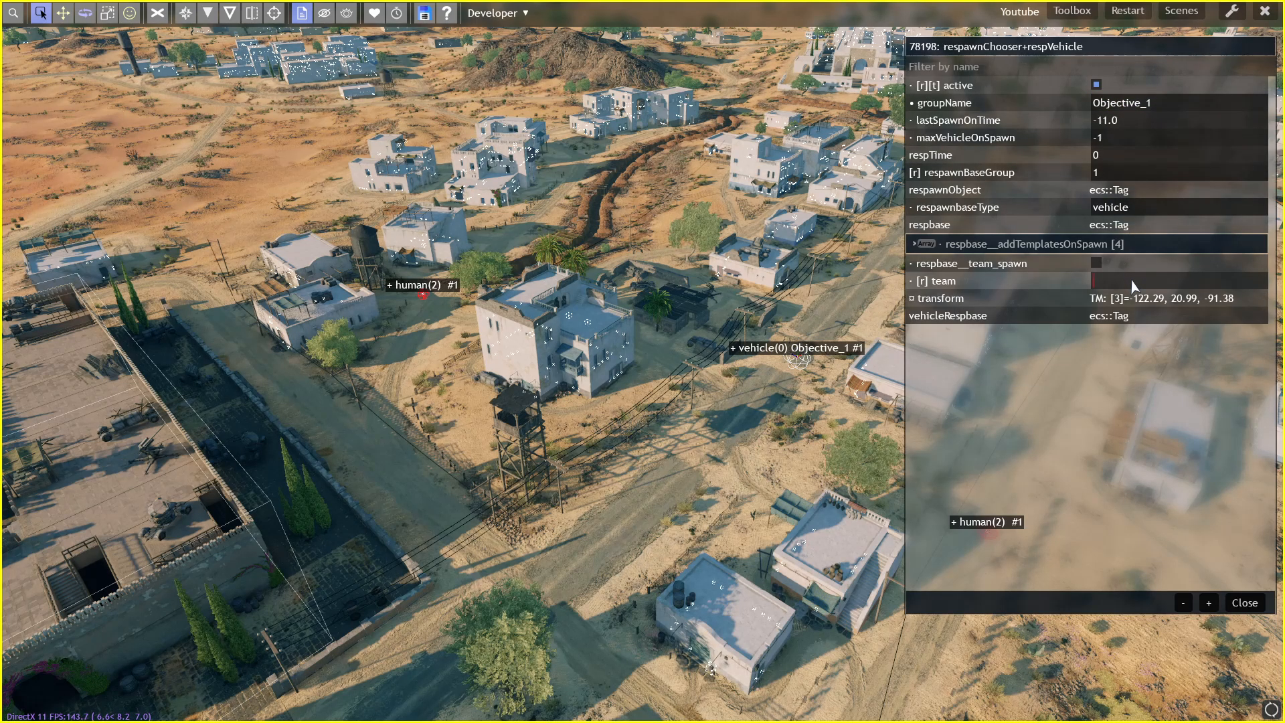
left_click(1230, 604)
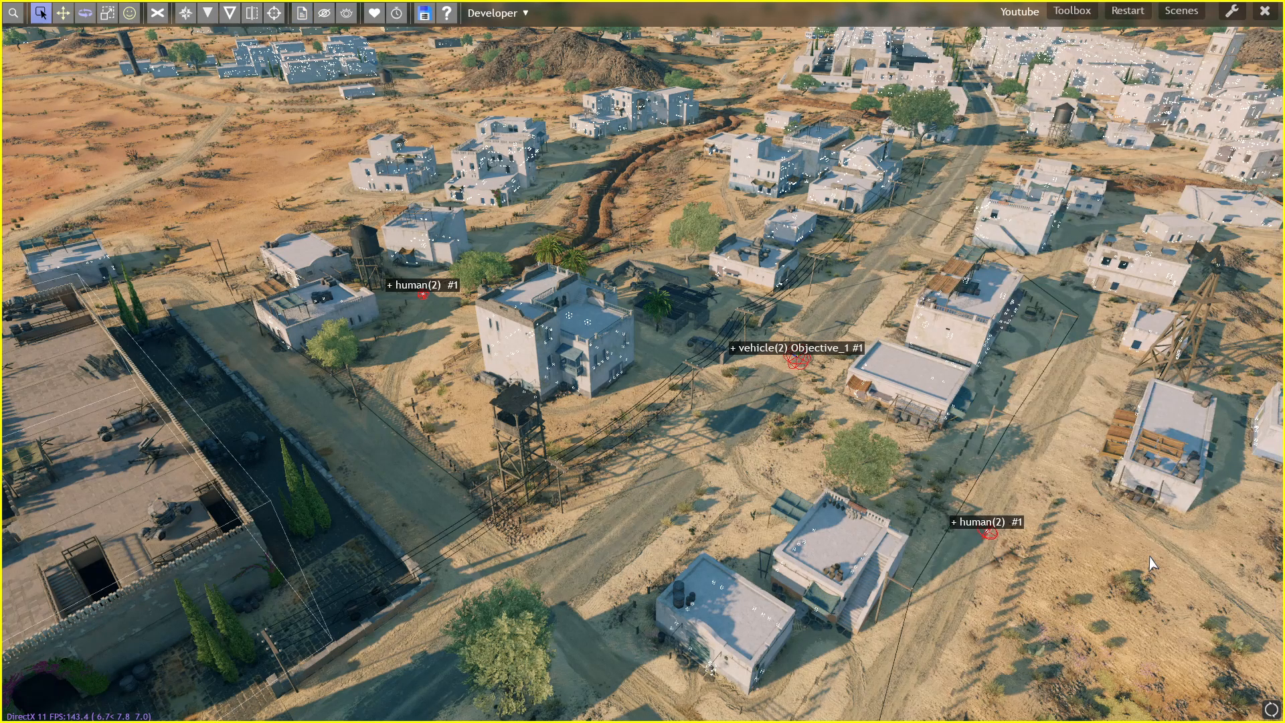
- Give the team 2 human respawn behind the houses the groupName Objective_1 and respawnBaseGroup 2, and close its properties
left_click(967, 553)
key("p")
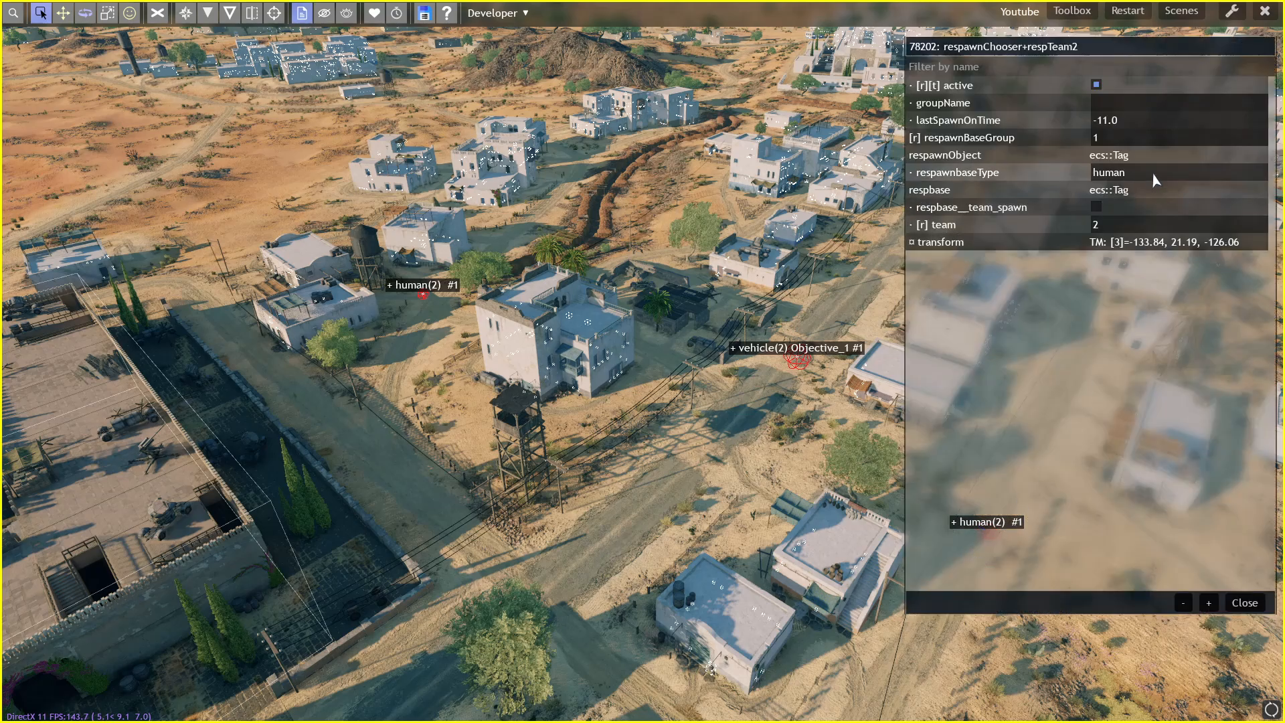
left_click(1136, 109)
type("Objective_1")
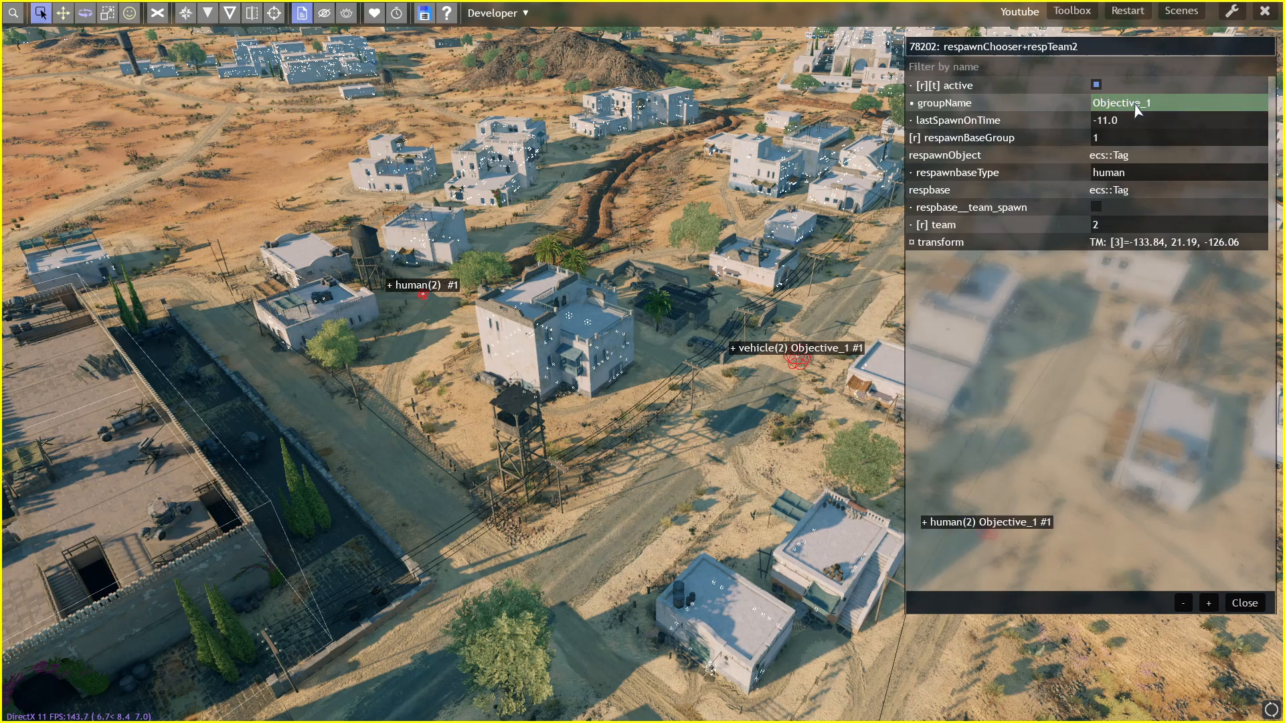
key("Return")
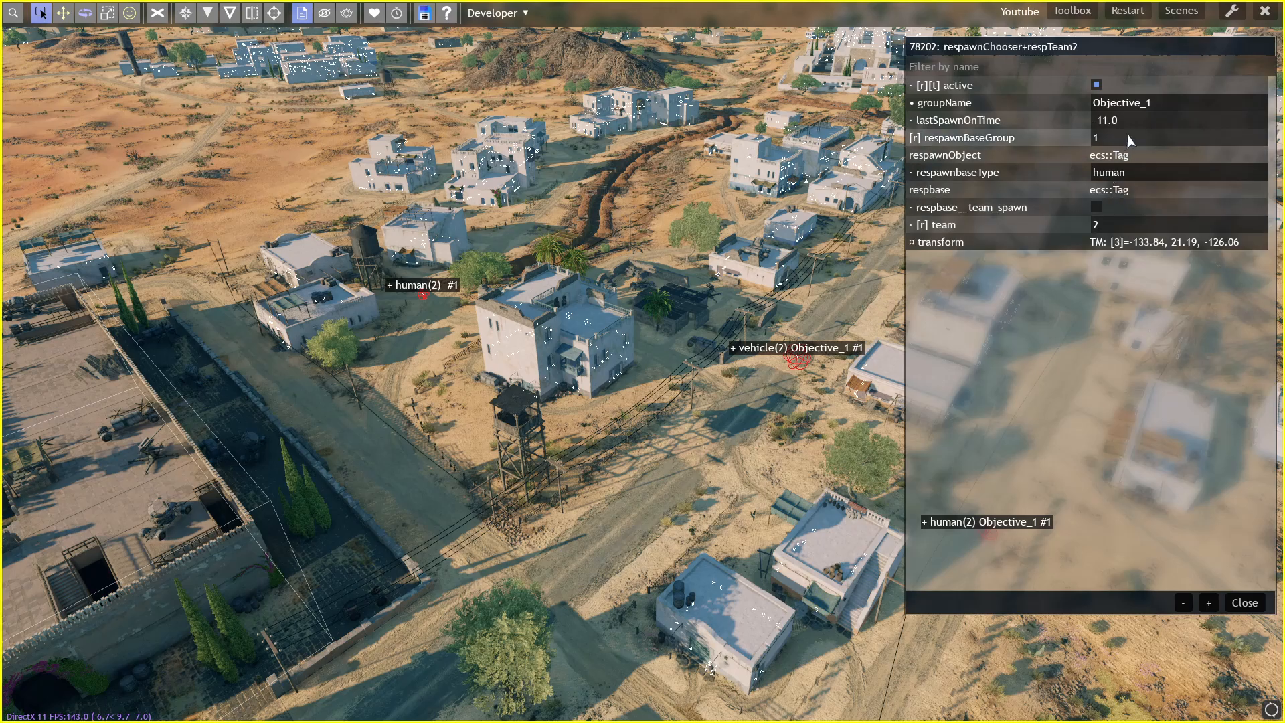
left_click(1245, 604)
- Make two copies of the team 2, group 2 human respawn and spread them along the dirt track behind the houses
left_click(62, 12)
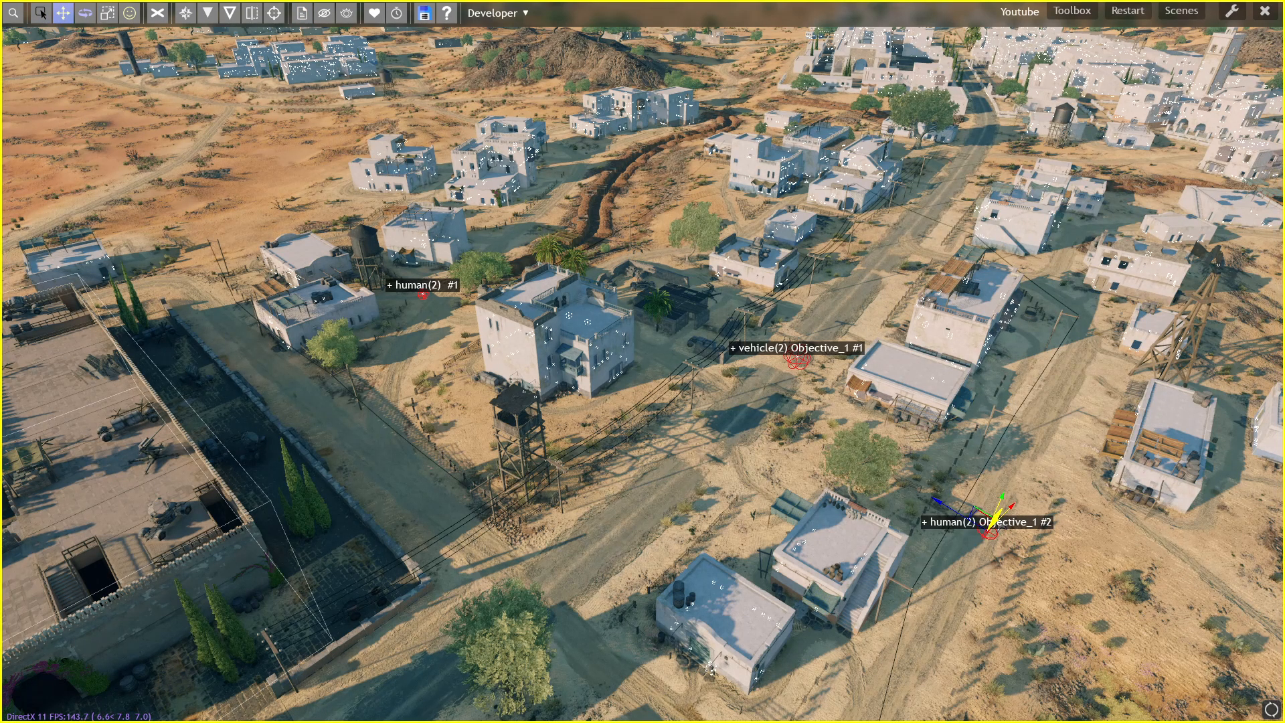
left_click_drag(1010, 512, 949, 469)
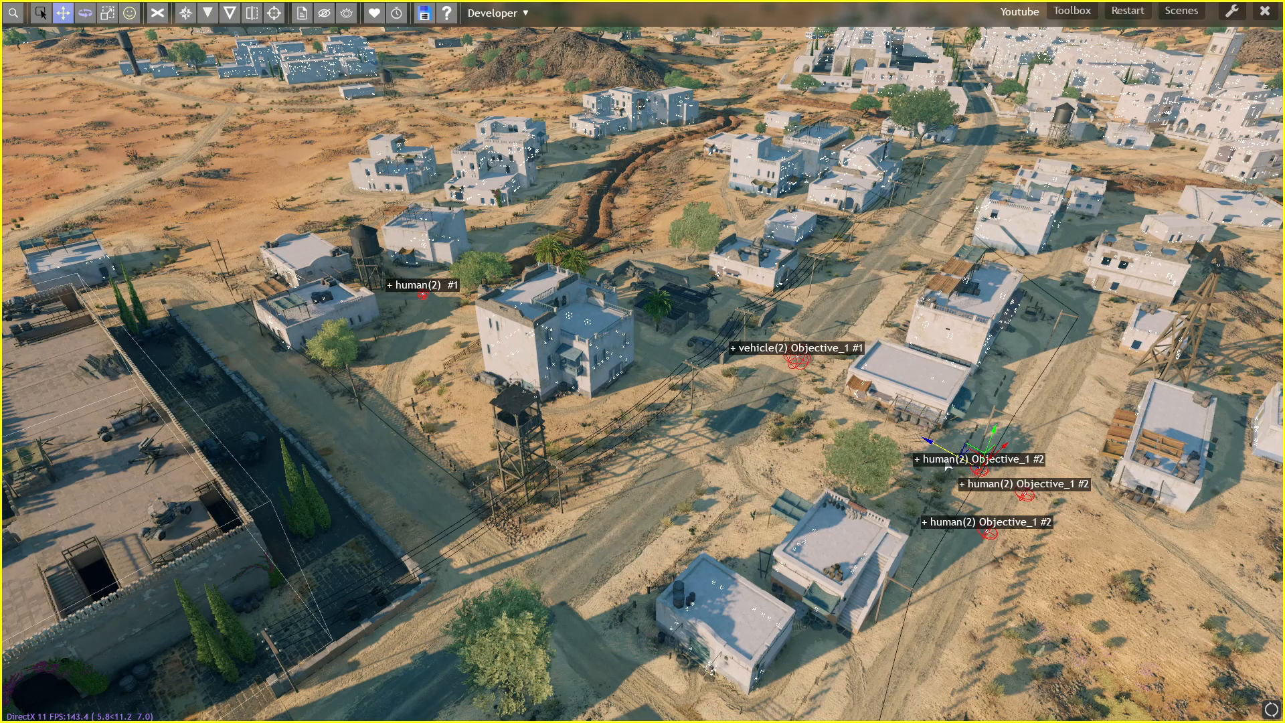
left_click(41, 12)
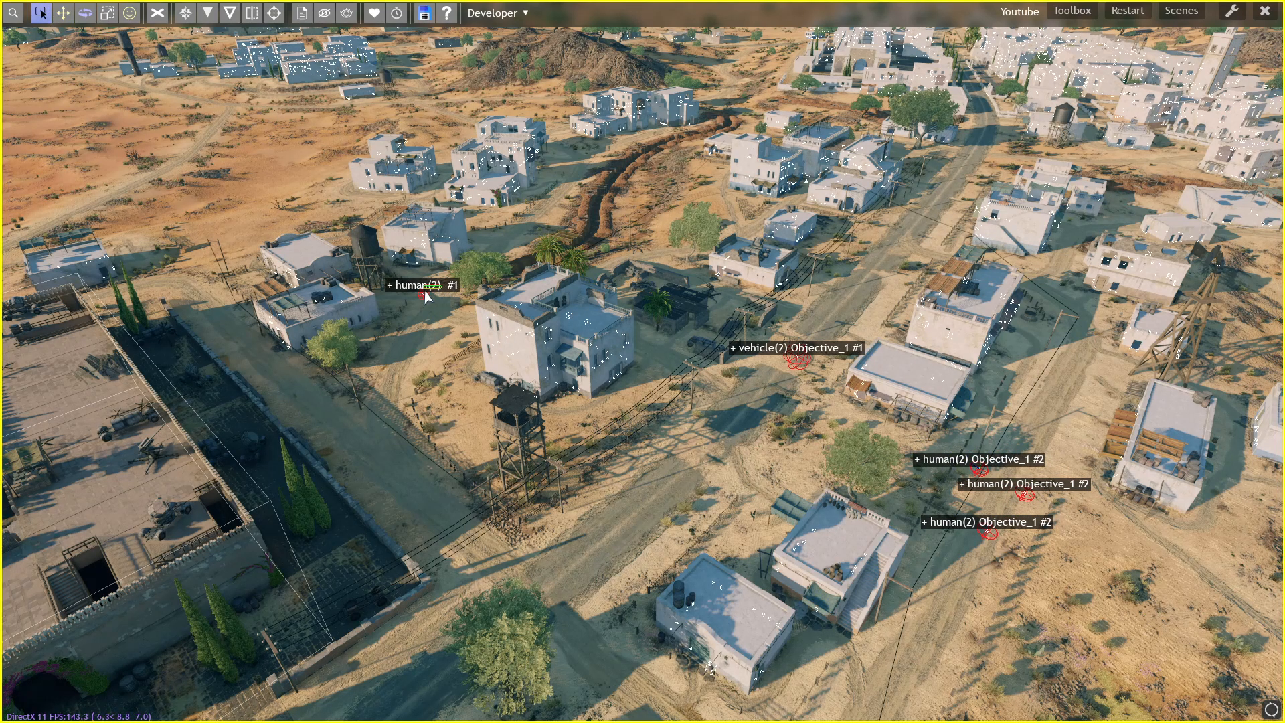
- Set the groupName of the team 2 human respawn near the water tower to Objective_1 and close its properties
key("p")
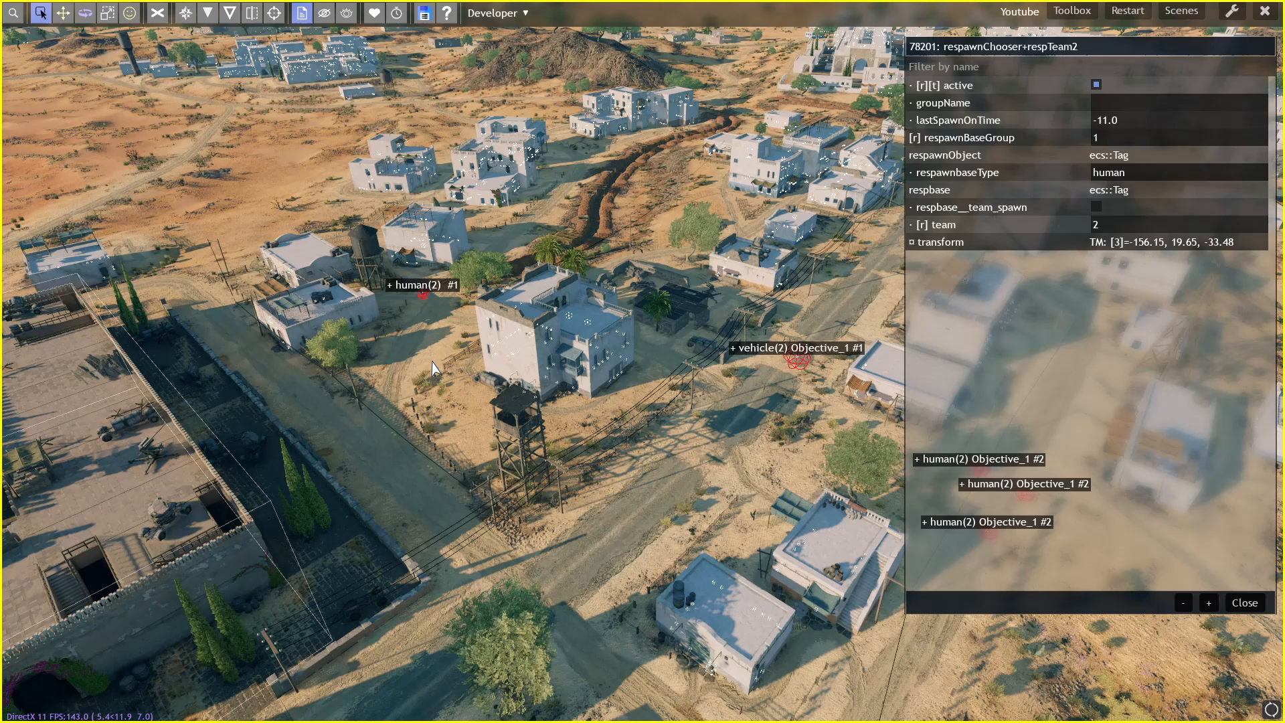
left_click(1109, 98)
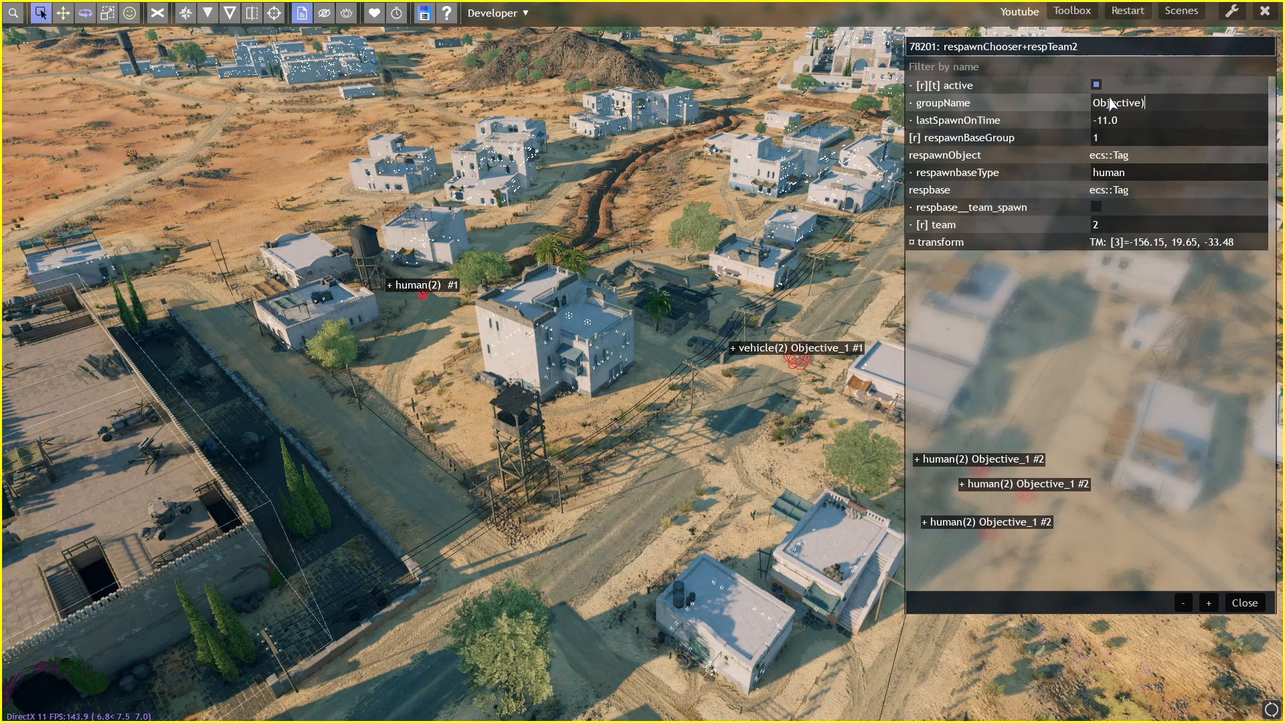
type("Objective_1")
key("Return")
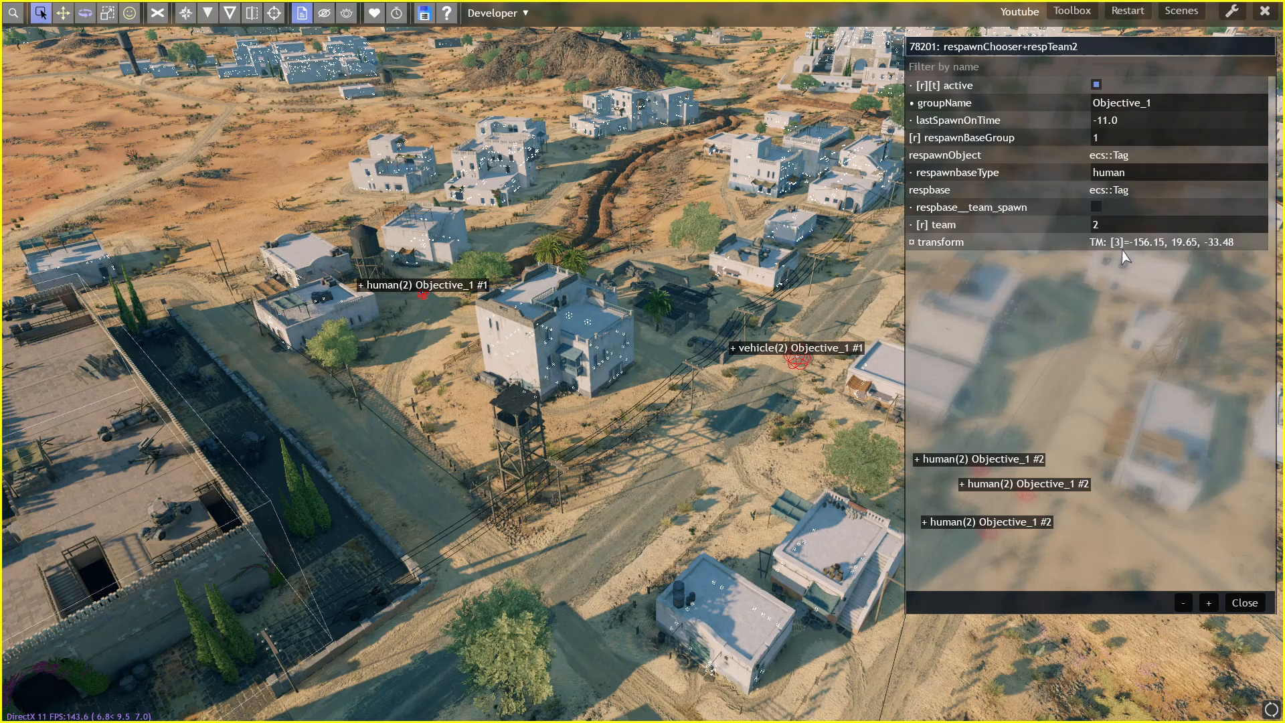
left_click(1246, 604)
- Make two copies of the team 2 human respawn near the water tower and spread them around the original
left_click(63, 13)
left_click_drag(469, 283, 535, 281, "shift")
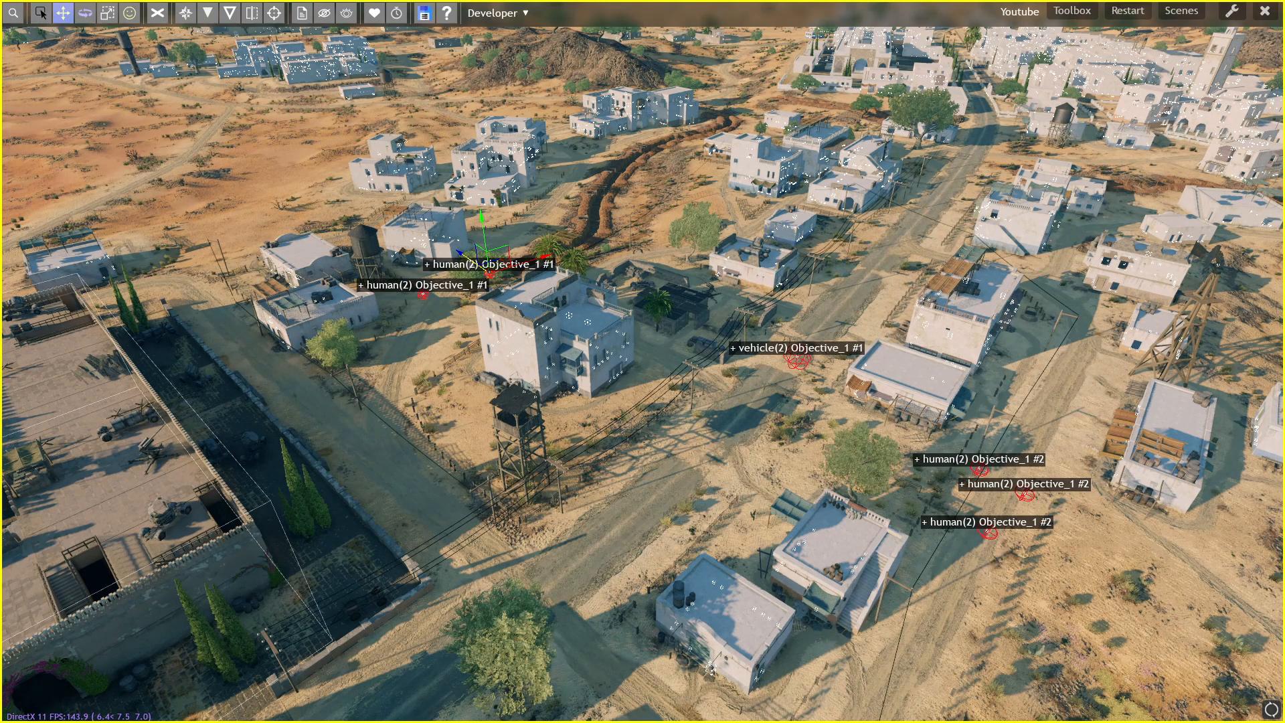
left_click_drag(460, 270, 496, 296, "shift")
- Place a respawnChooser+respAircraftInAir entity on the town road beyond the team 2 respawns
middle_click_drag(742, 485, 642, 369)
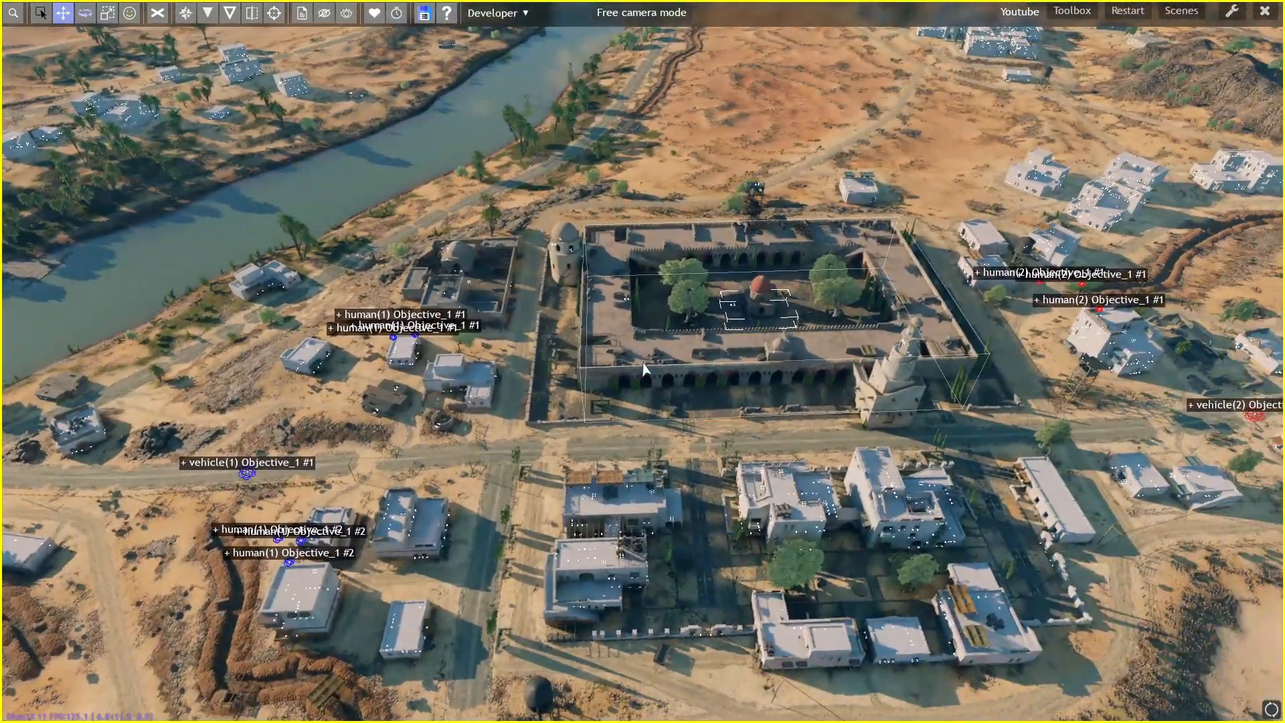
left_click(130, 21)
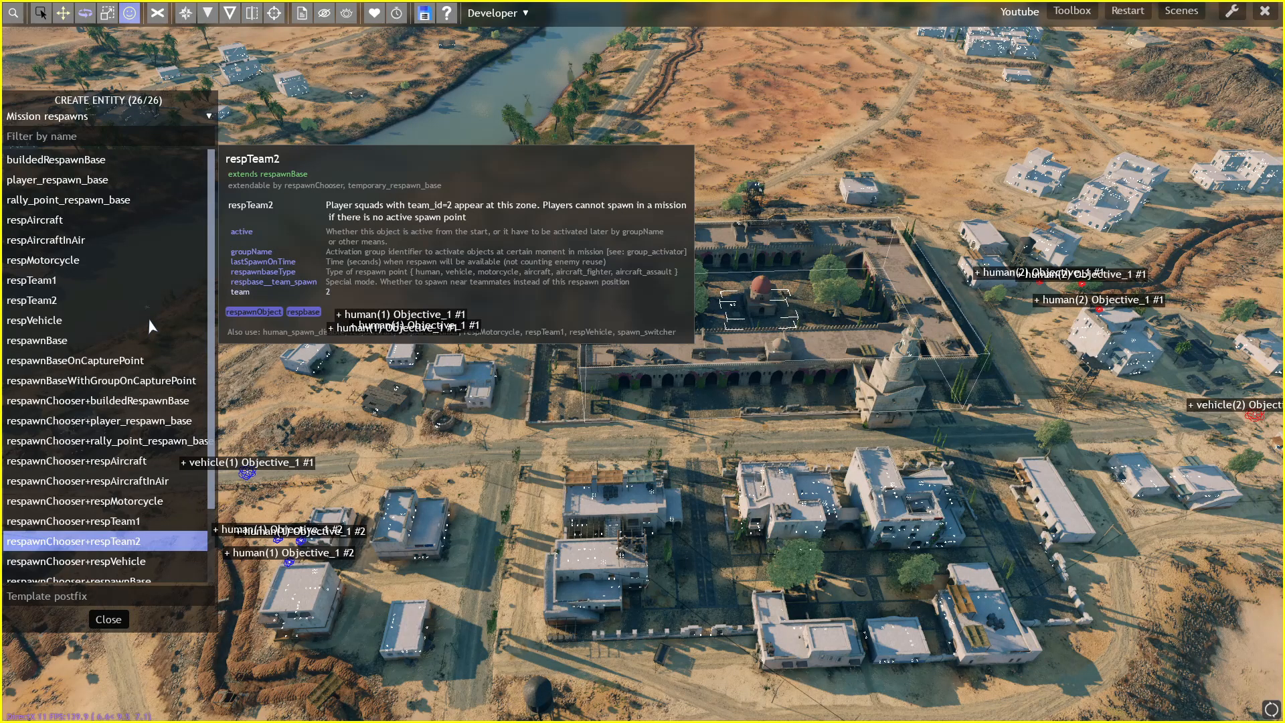
key("space")
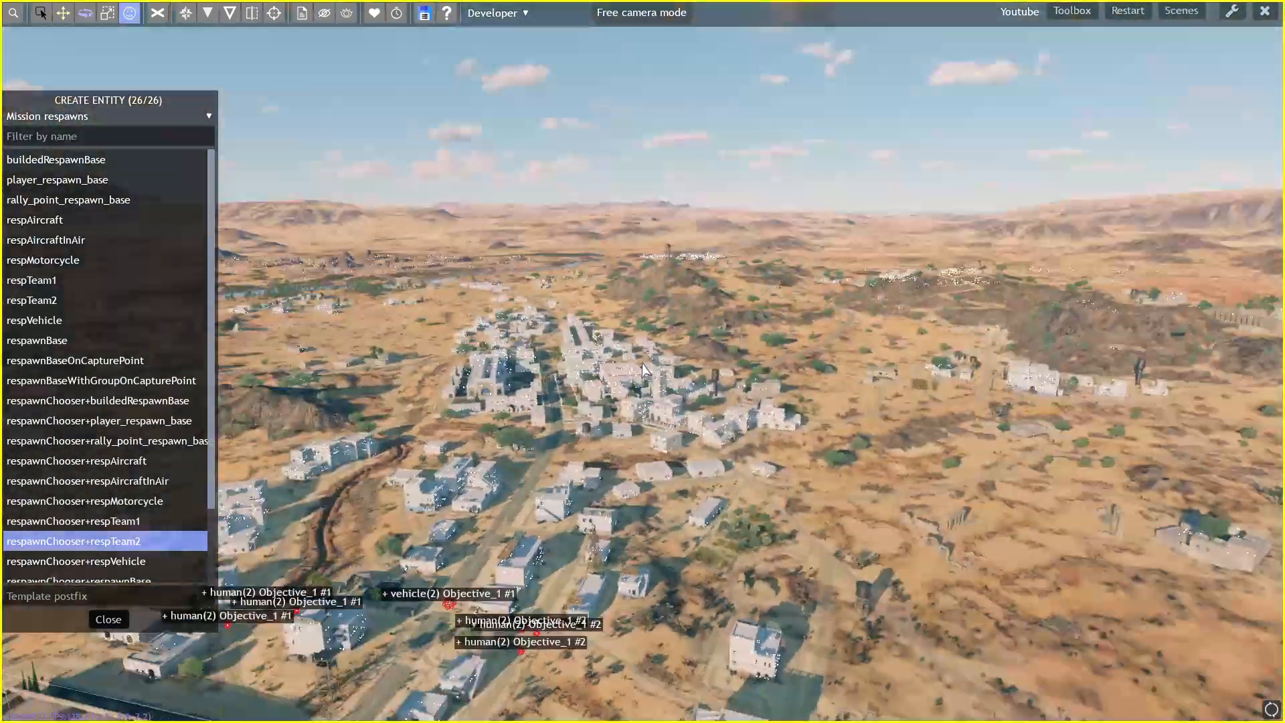
key("w")
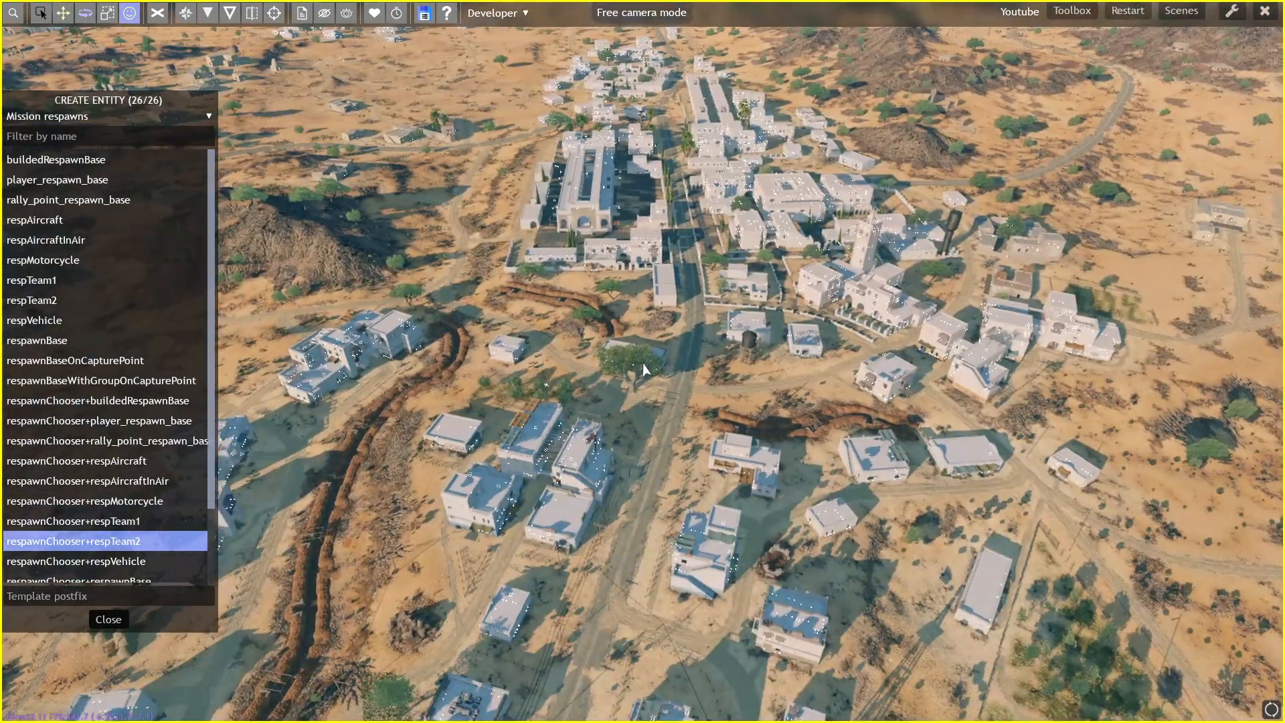
key("space")
left_click(115, 482)
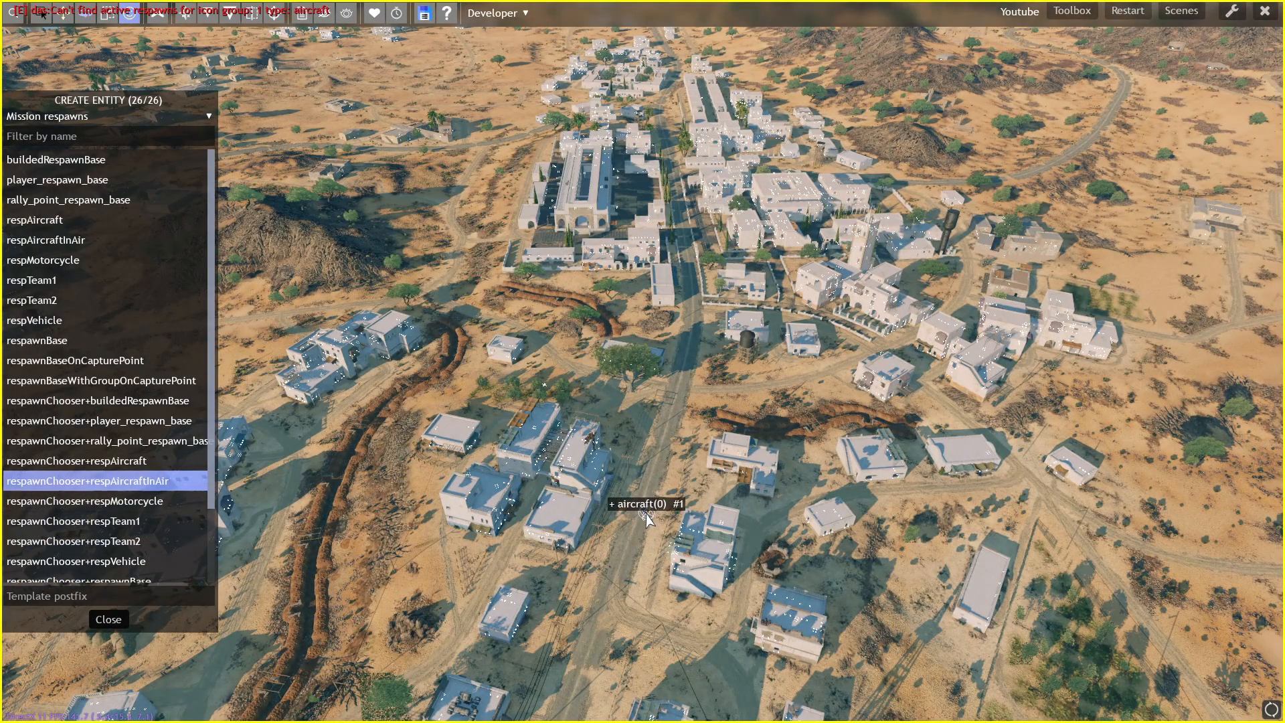
- Raise the aircraft respawn high above the town, to a height coordinate of about 164
left_click(63, 12)
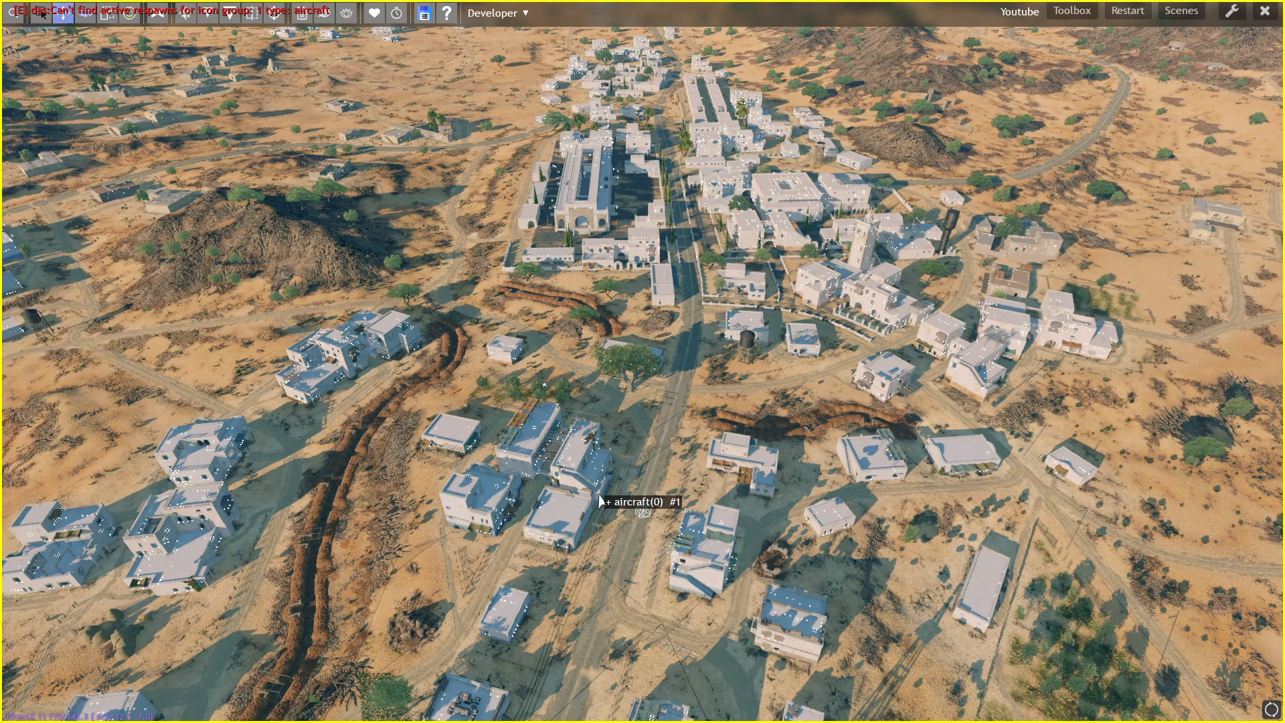
key("space")
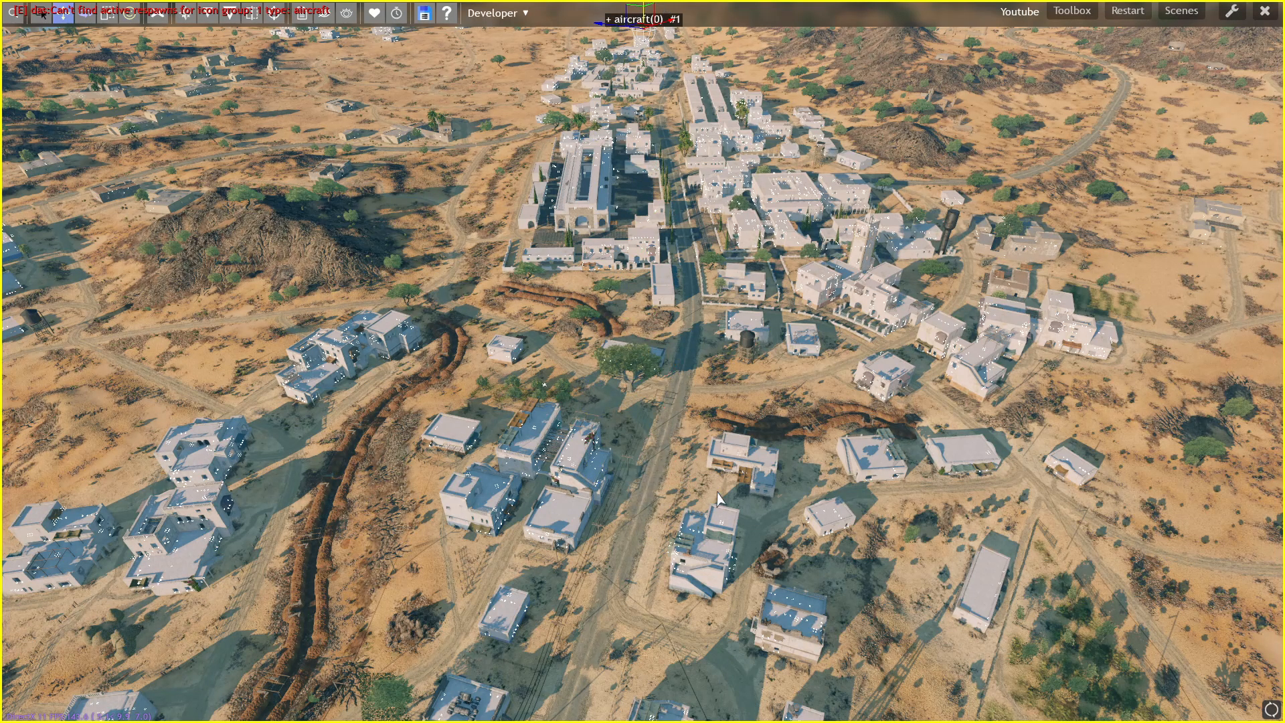
key("space")
left_click_drag(669, 341, 684, 275)
- Set the aircraft respawn's groupName to Objective_1
key("p")
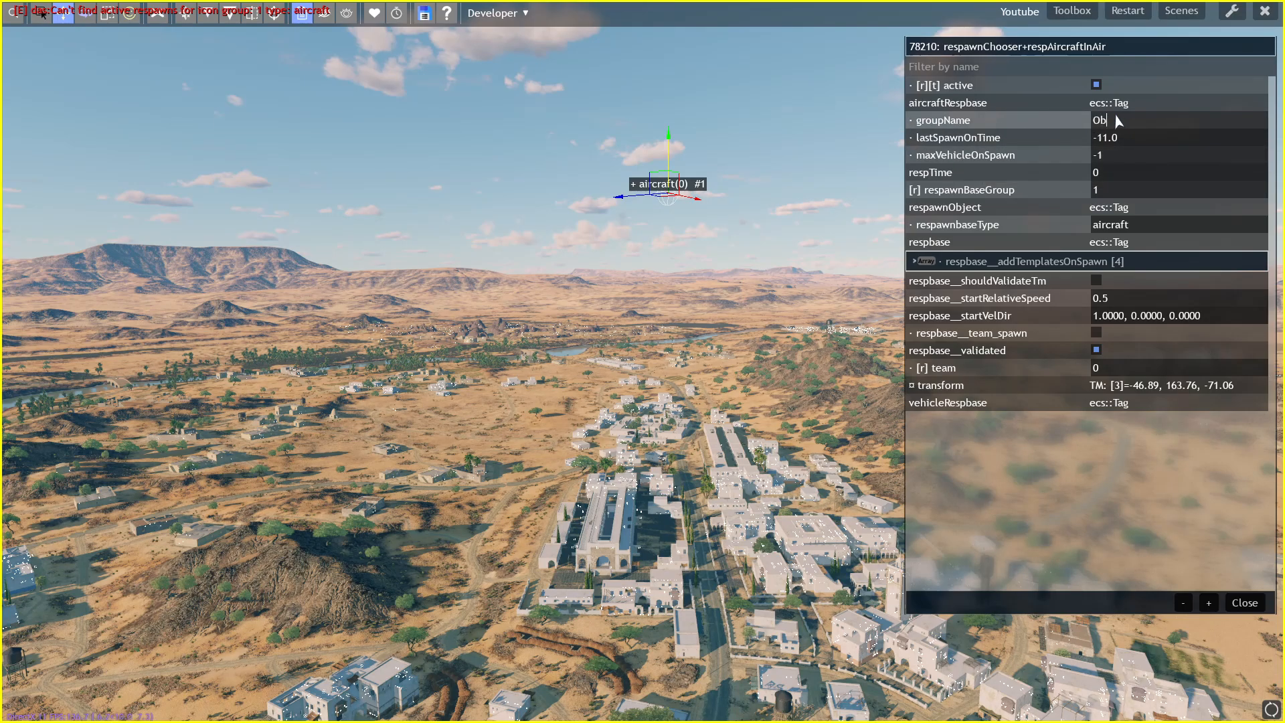
type("1")
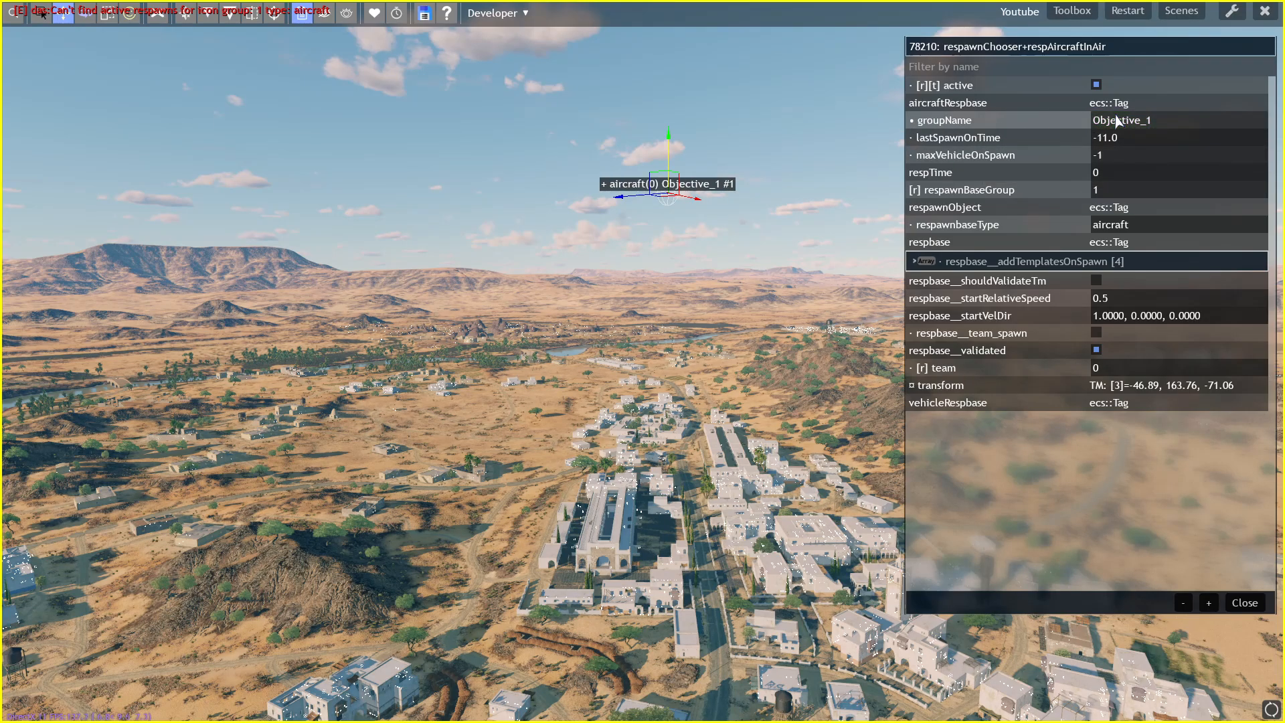
key("Return")
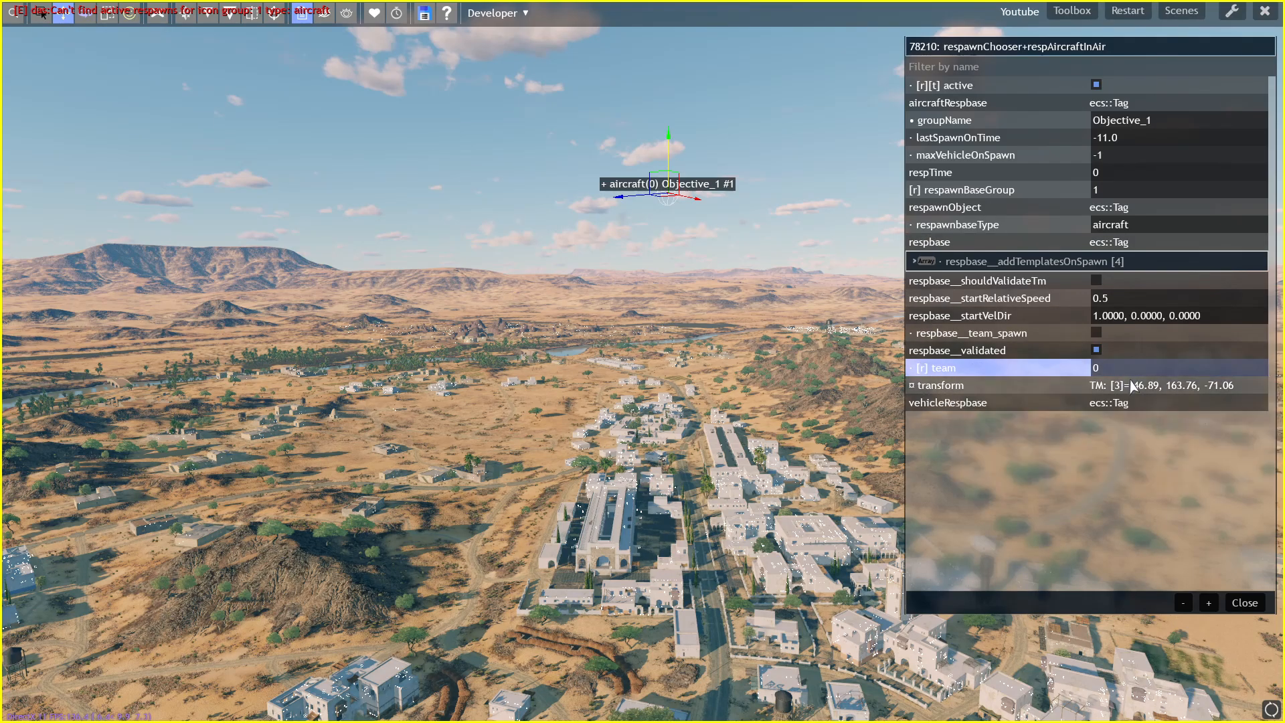
- Set the aircraft respawn's team to 2 and its respawnbaseType to aircraft_fighter
left_click(1140, 370)
type("2")
key("Return")
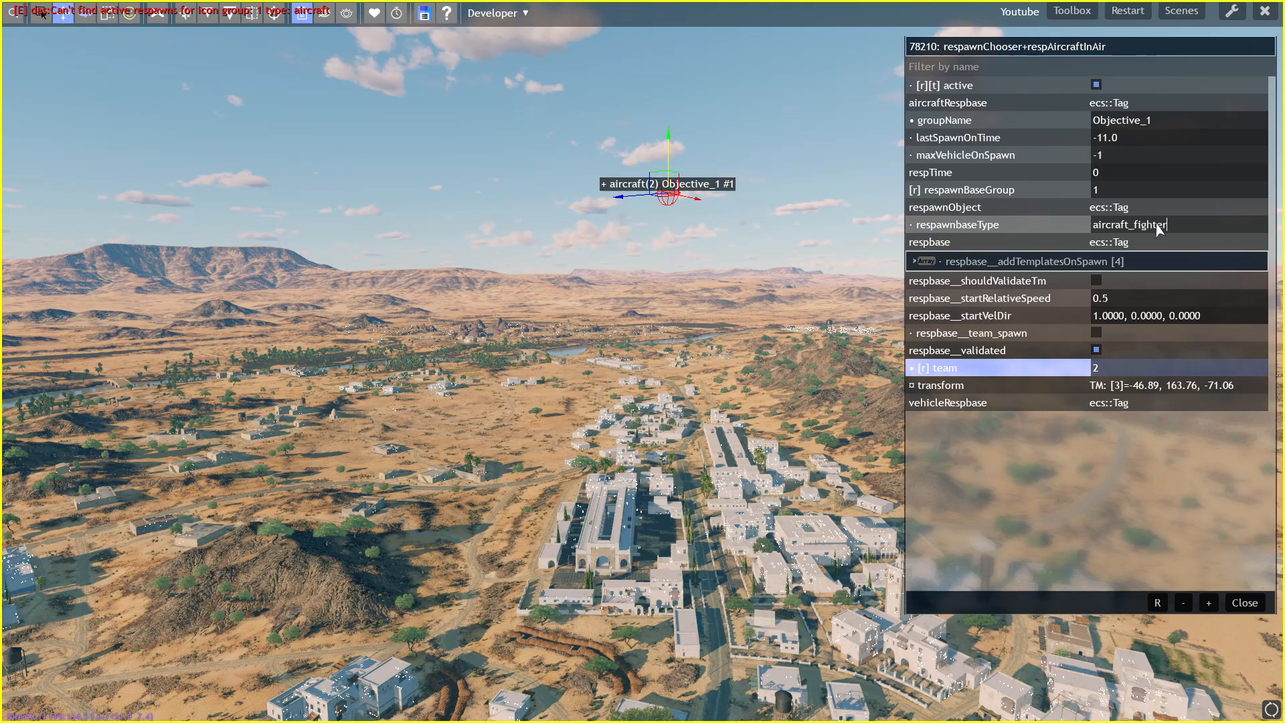
key("Return")
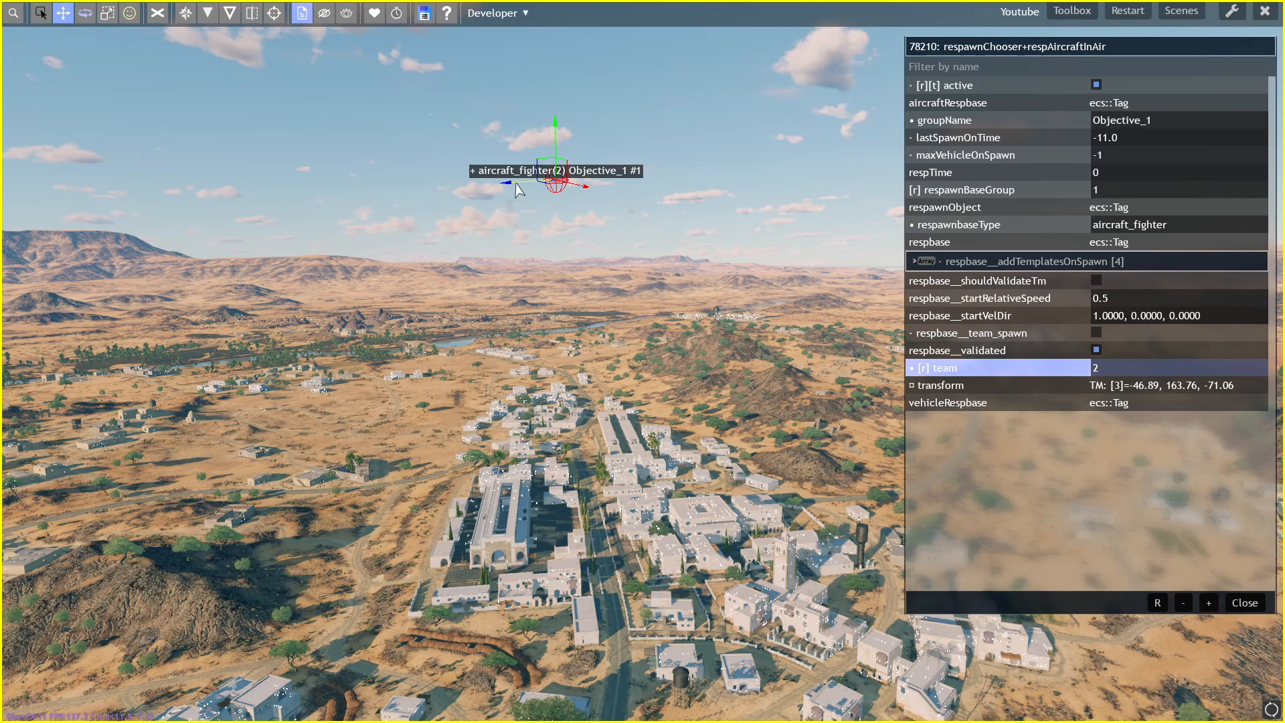
- Copy the fighter respawn about 30 units to its side in the air and set the copy's respawnbaseType to aircraft_assault
left_click_drag(519, 191, 700, 201, "shift")
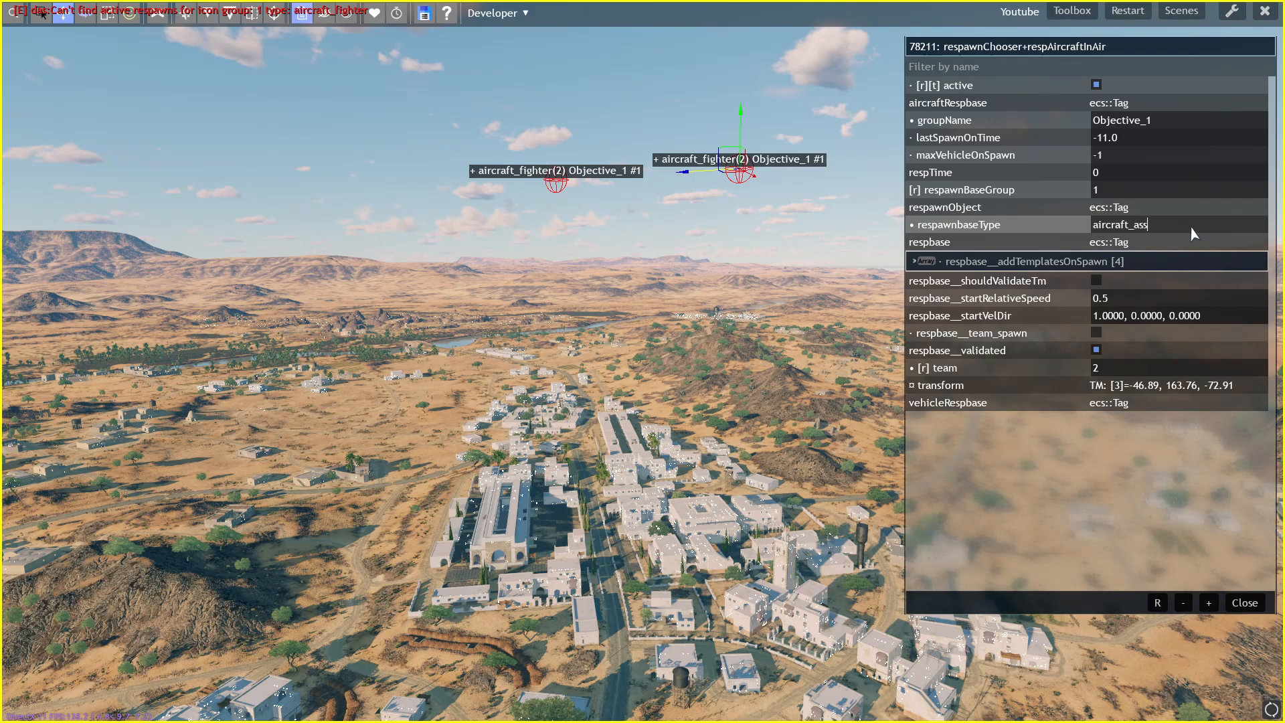
type("ault")
key("Return")
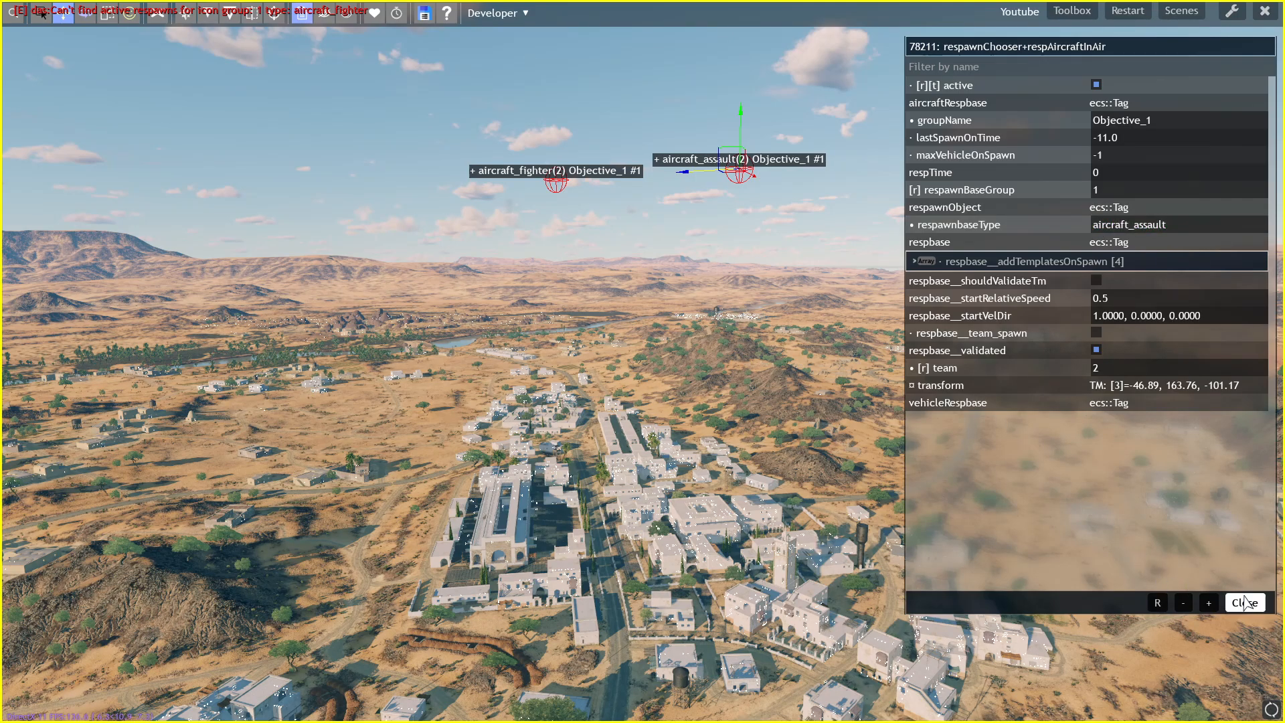
left_click(1245, 603)
- Find resupply_in_air_zone among all entity templates and place one on the ground beyond the town
key("space")
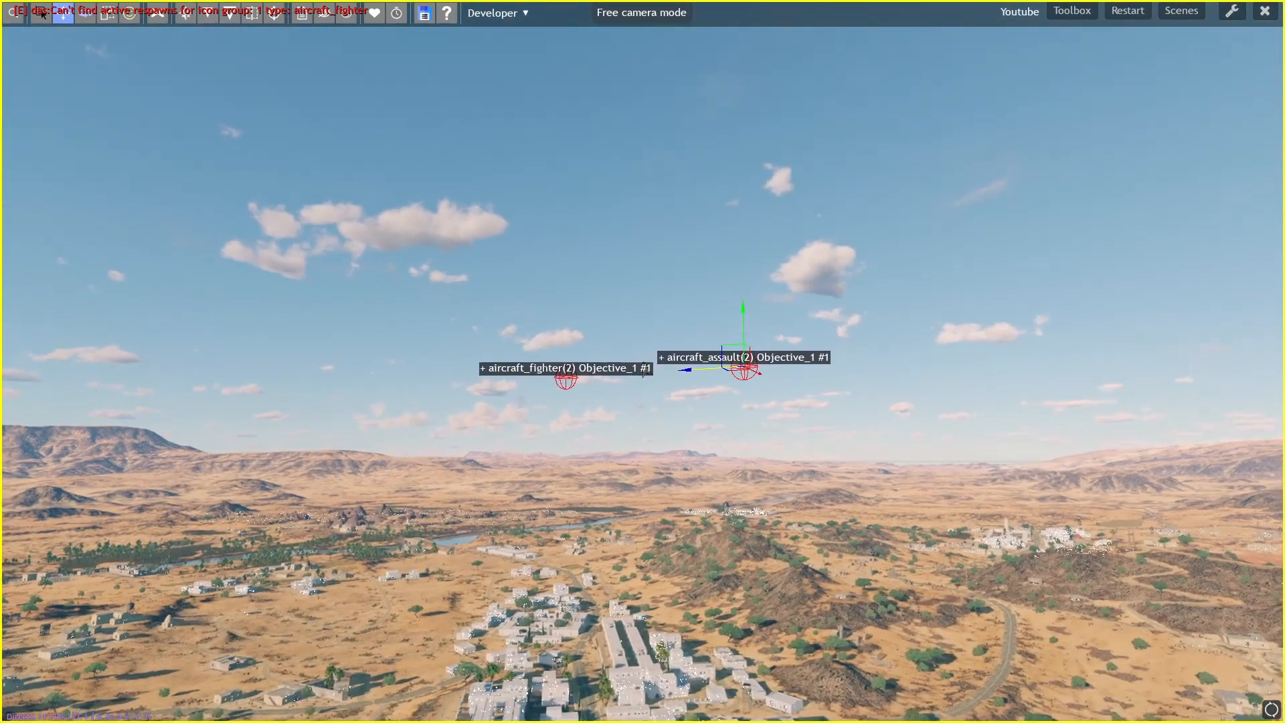
key("w")
key("s")
key("space")
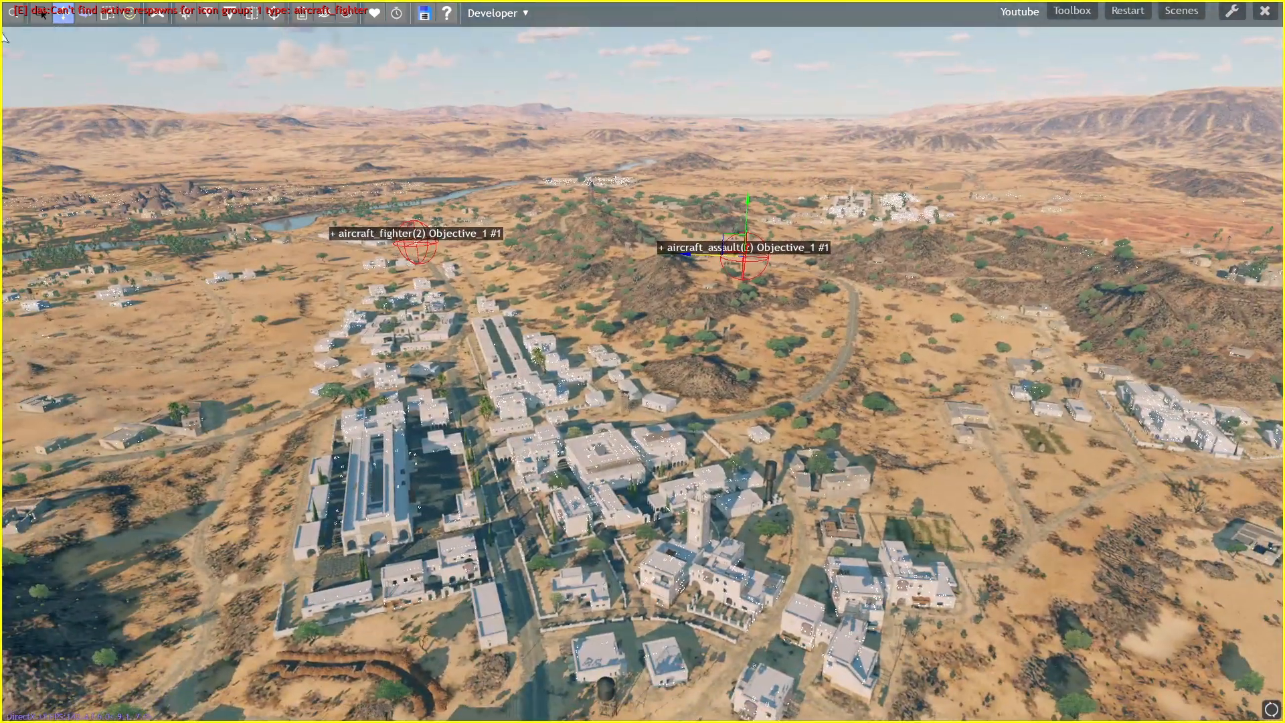
left_click(130, 13)
left_click(122, 118)
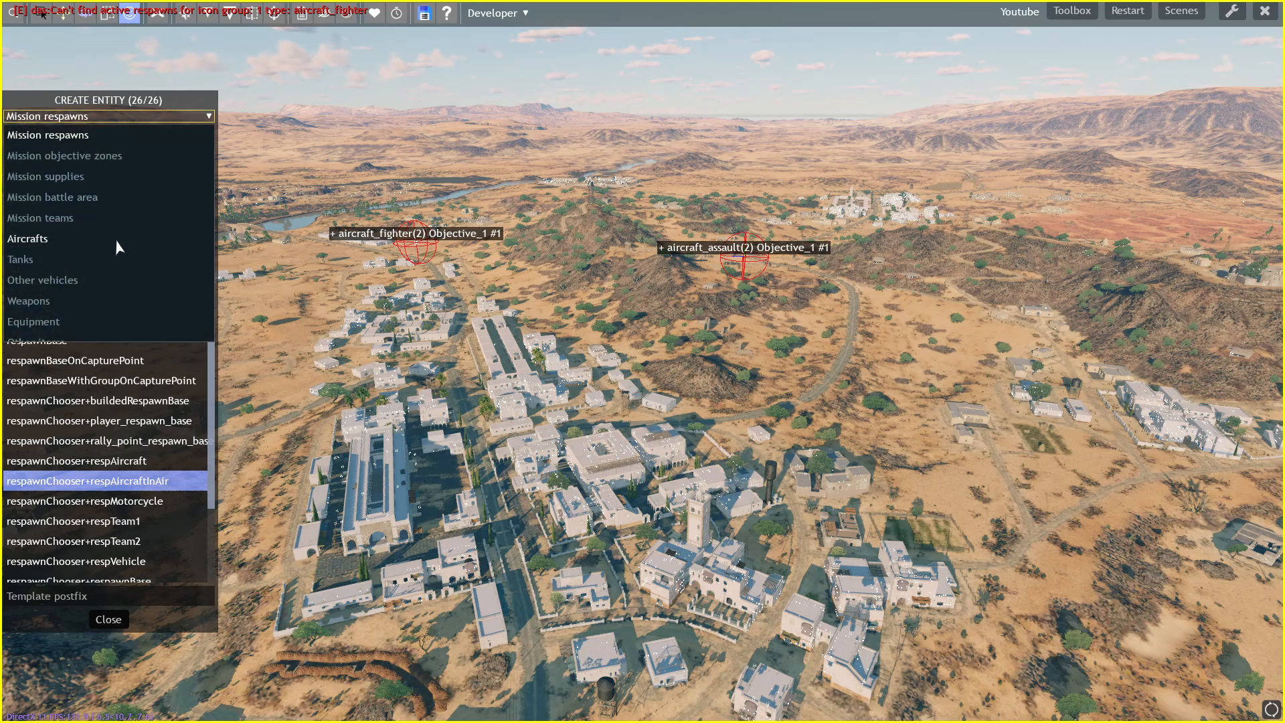
scroll(107, 282, "down", 3)
left_click(20, 331)
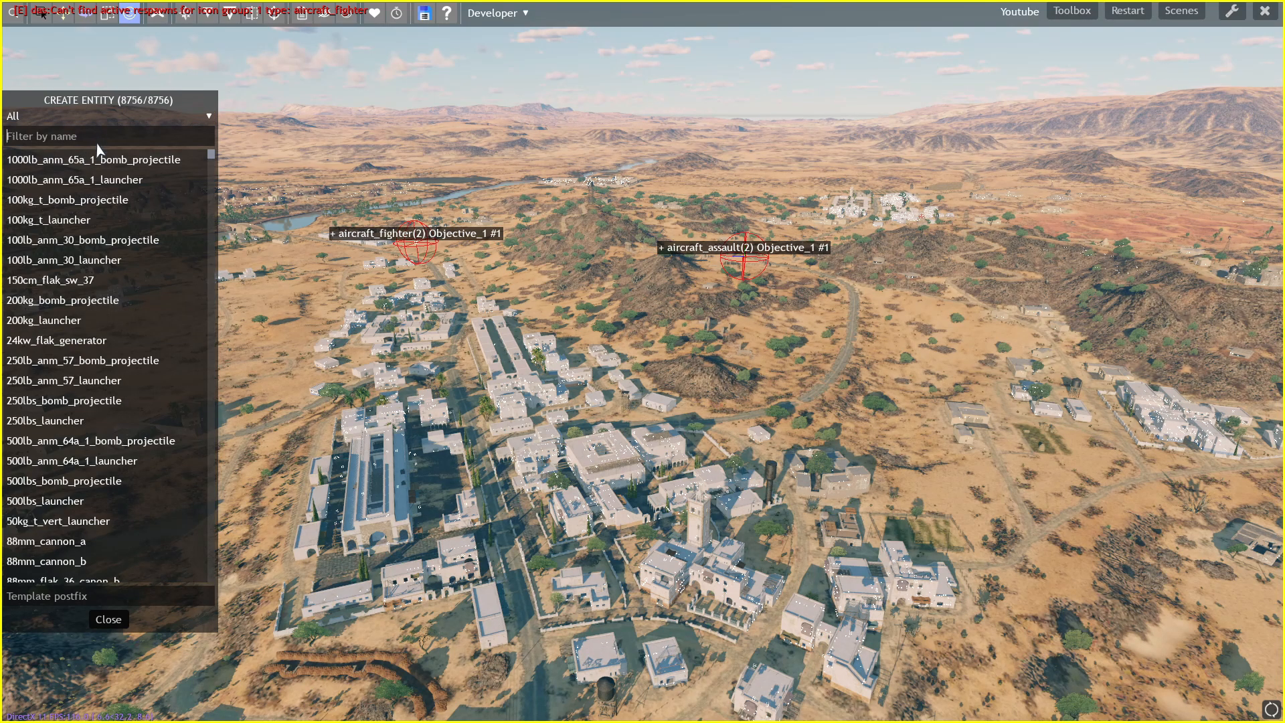
type("resu")
left_click(80, 239)
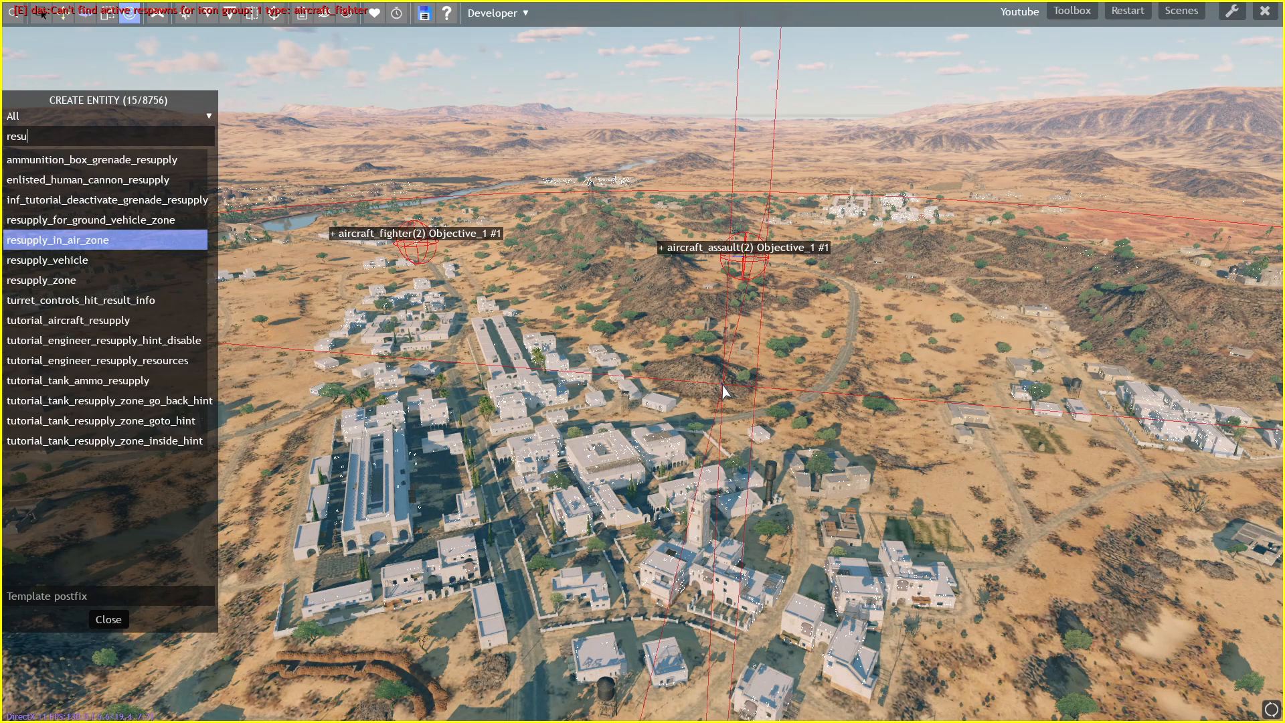
left_click(723, 392)
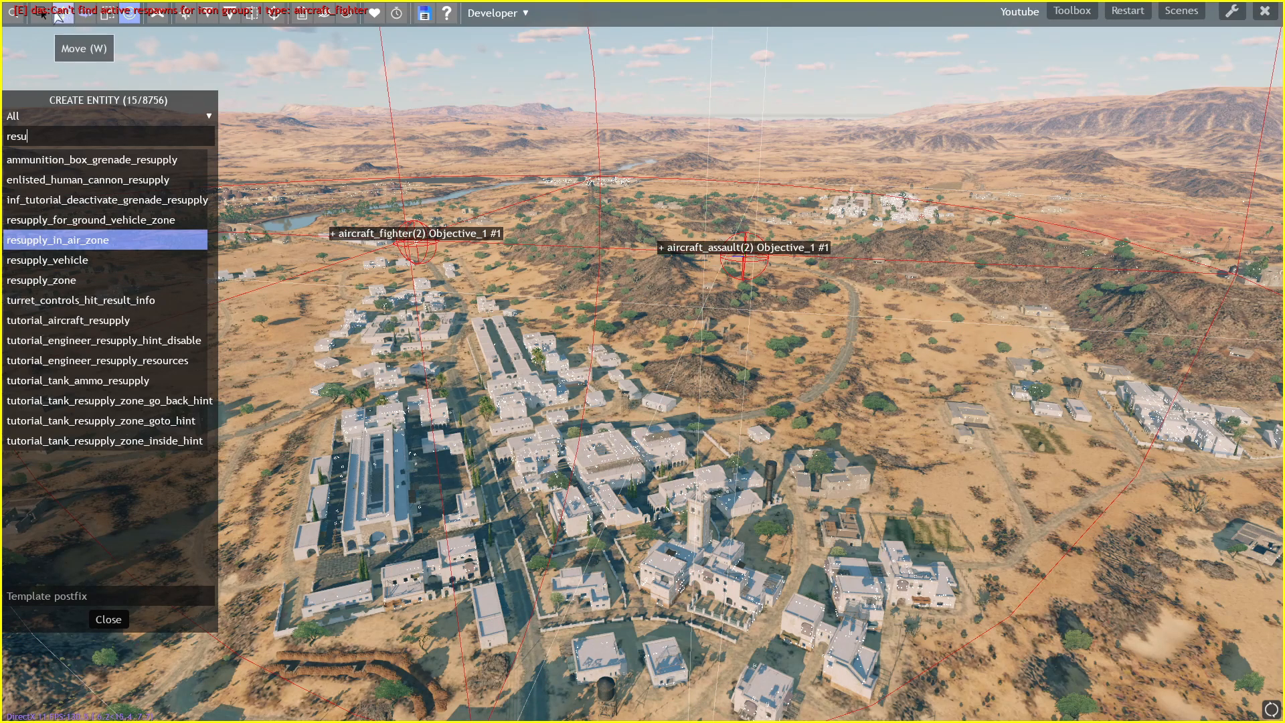
- Scale down the air resupply zone and raise it above the hills beyond the town, to a height coordinate of about 260
left_click(61, 14)
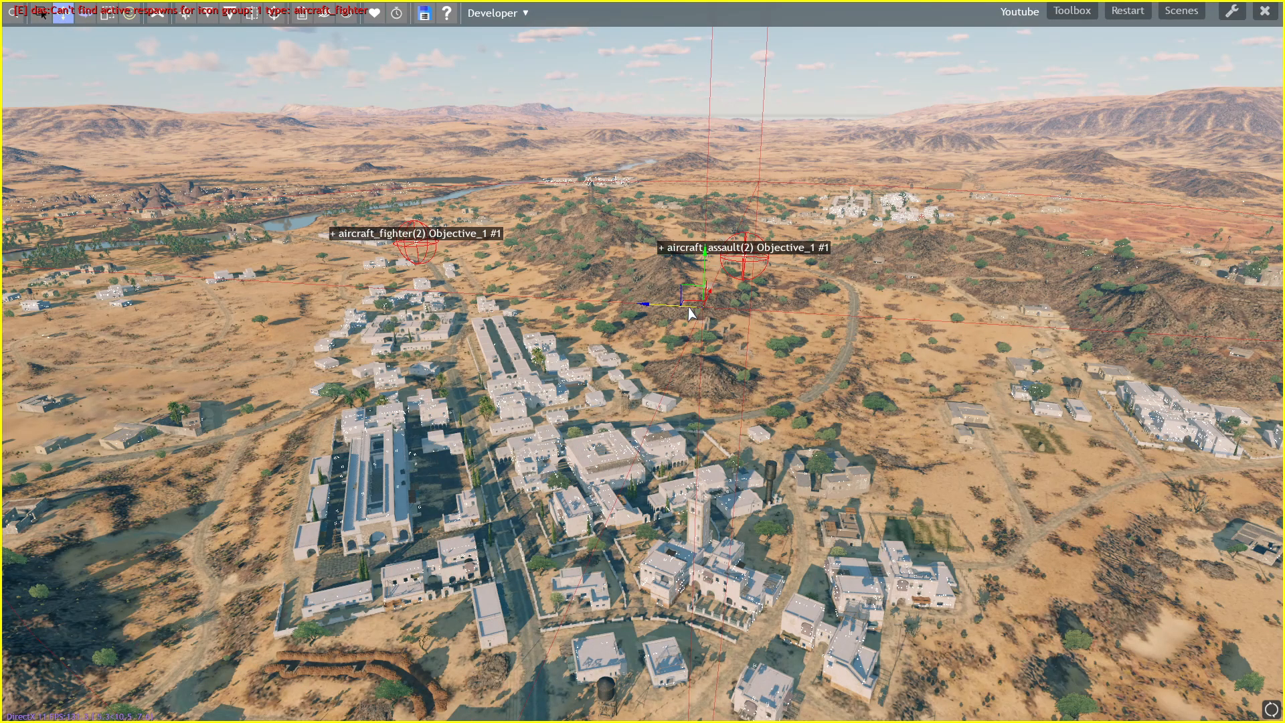
left_click_drag(706, 305, 823, 142)
key("space")
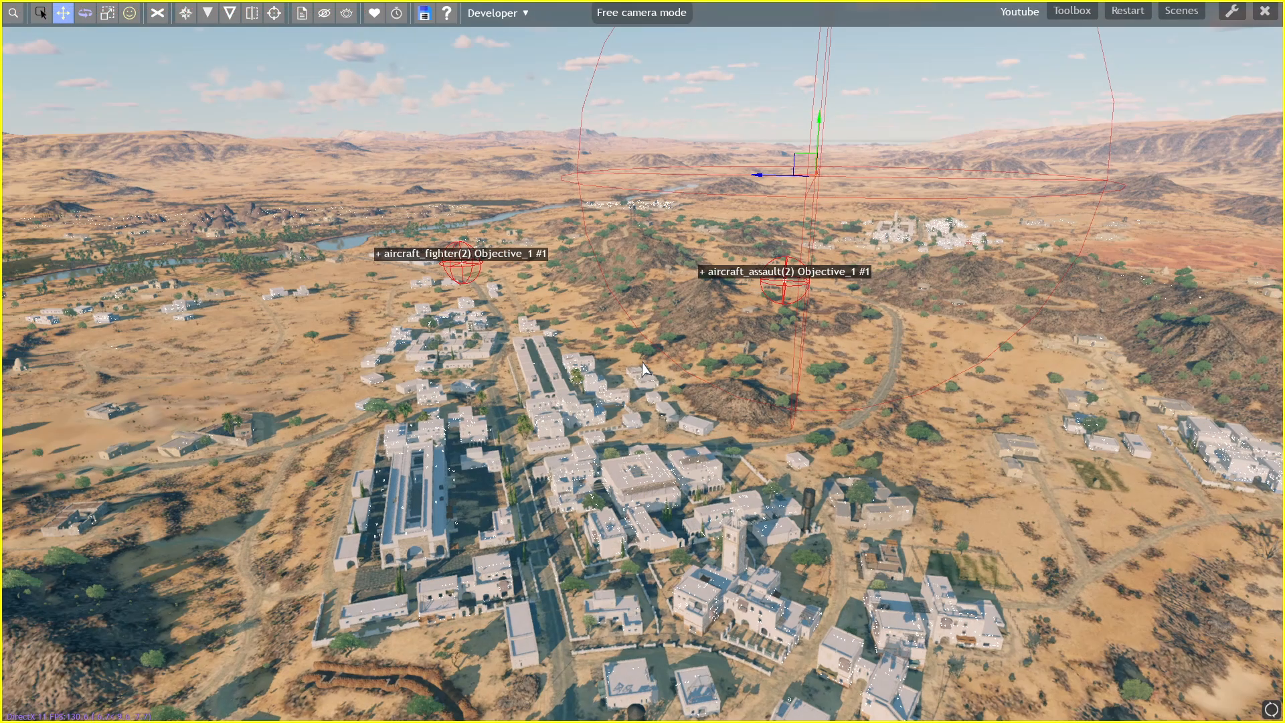
key("d")
key("space")
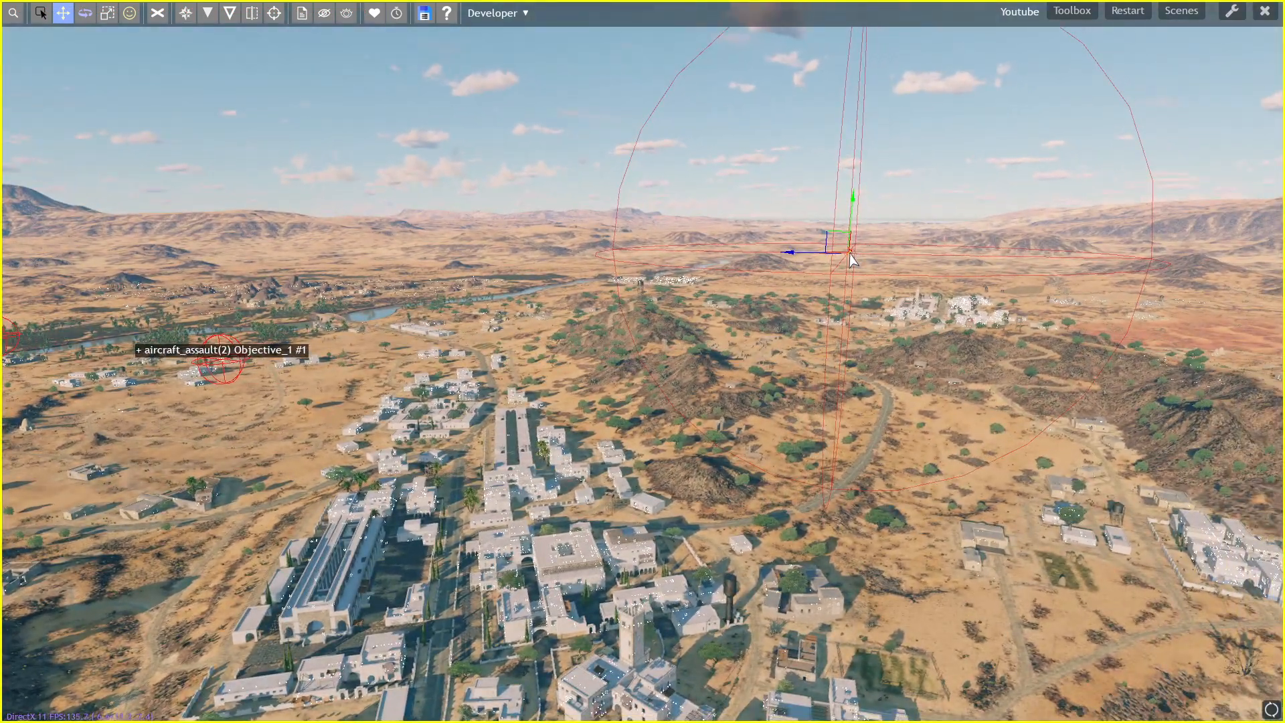
left_click_drag(850, 254, 651, 393)
left_click(116, 20)
left_click(59, 20)
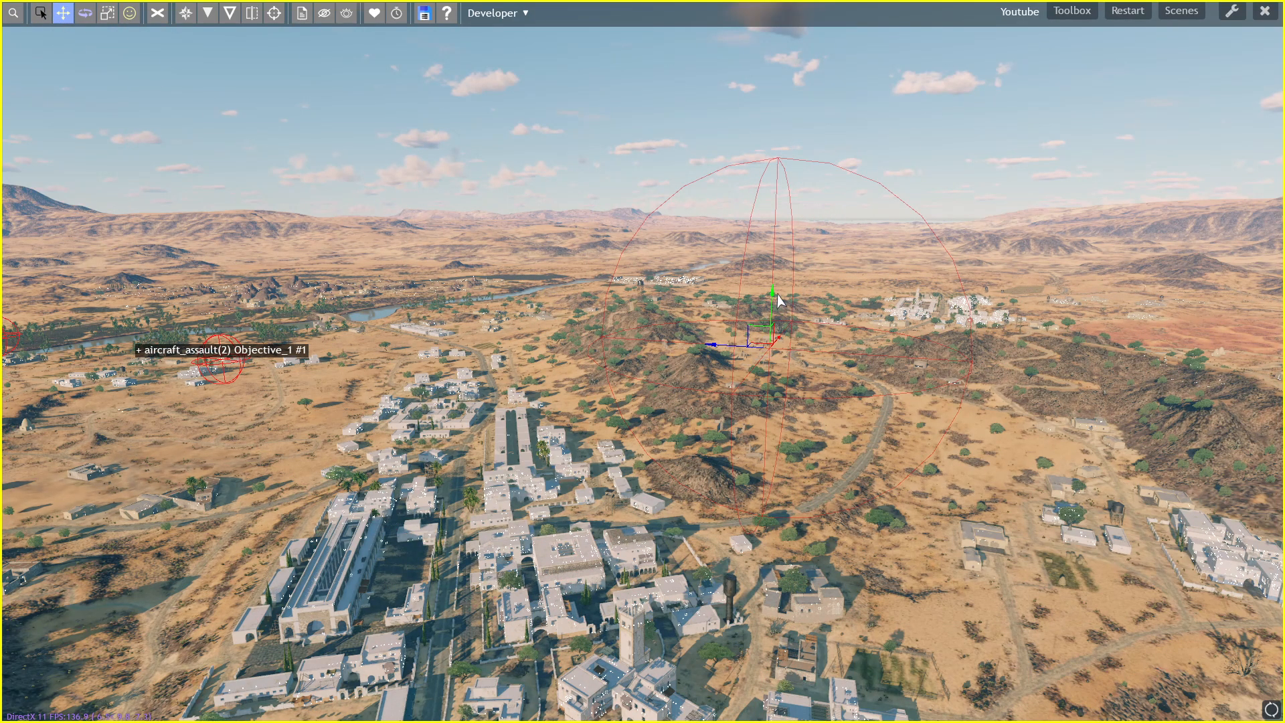
left_click_drag(772, 302, 664, 201)
- Set the air resupply zone's resupply_zone__team to 2 and deselect the zone
key("p")
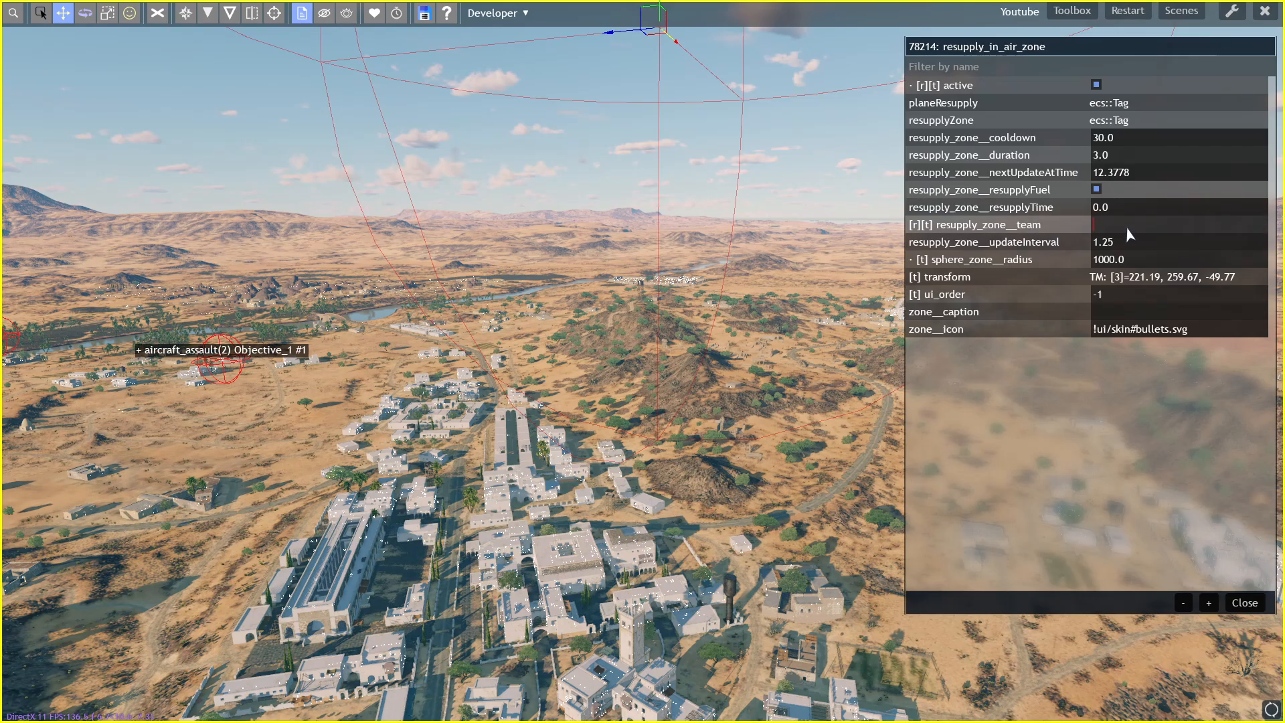
type("2")
key("Return")
left_click(1257, 607)
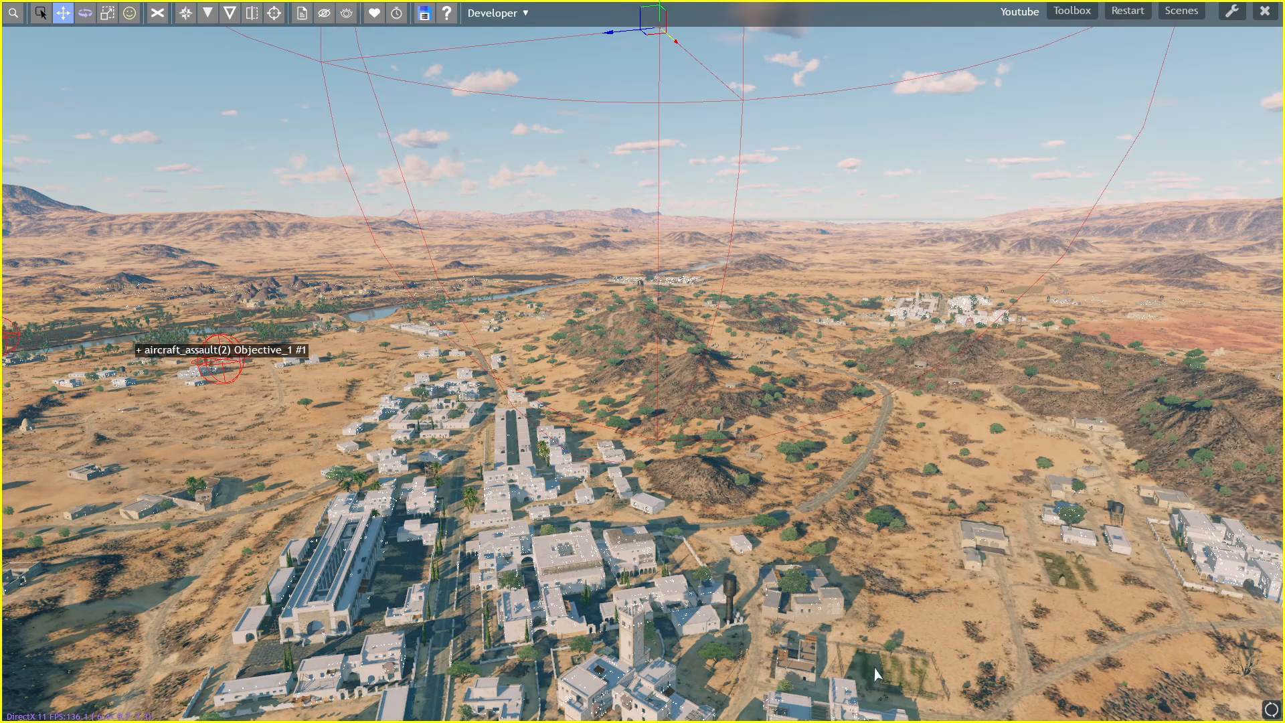
left_click(875, 669)
- Place a second resupply_in_air_zone near the airfield runway, beyond the village across the river bridge
key("space")
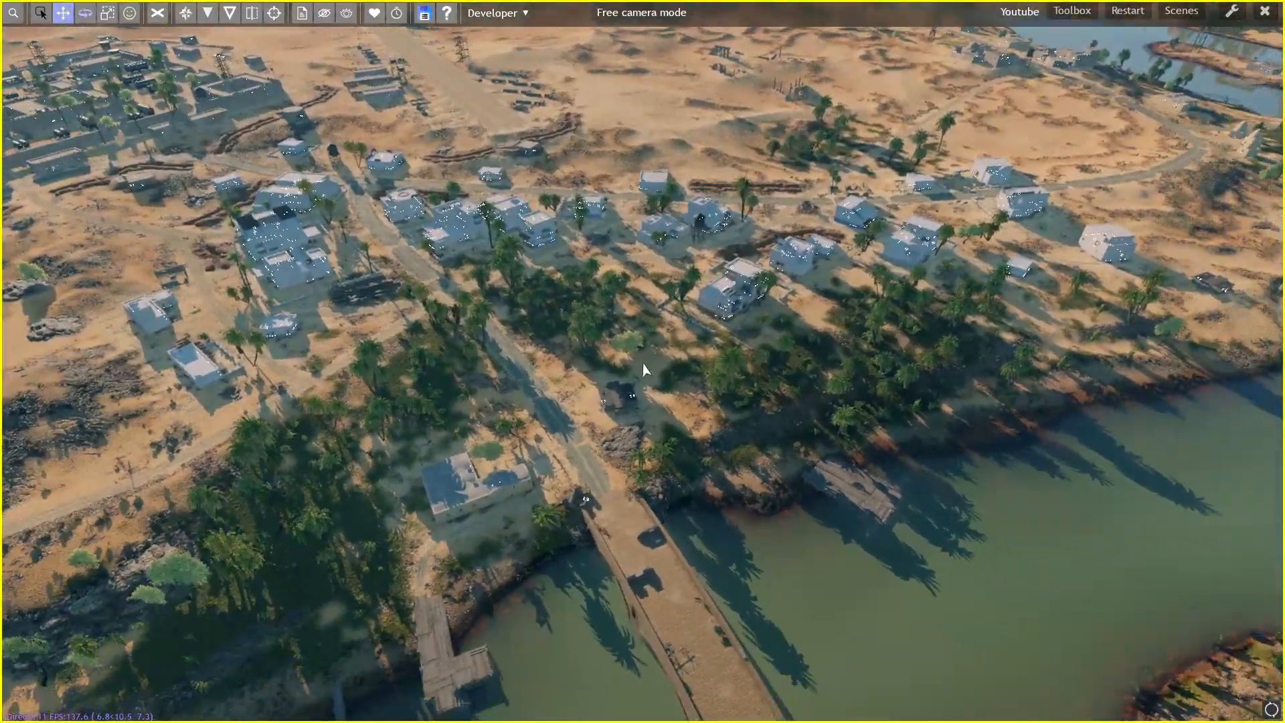
key("space")
left_click(129, 12)
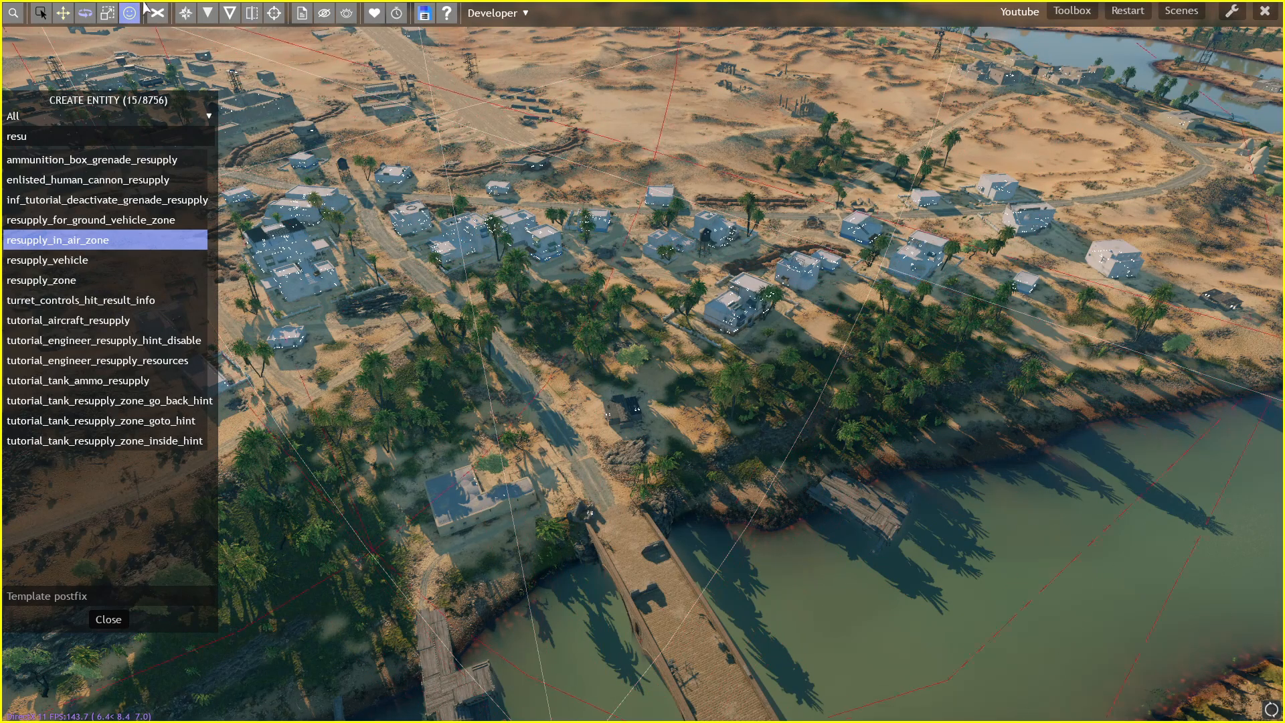
left_click(41, 12)
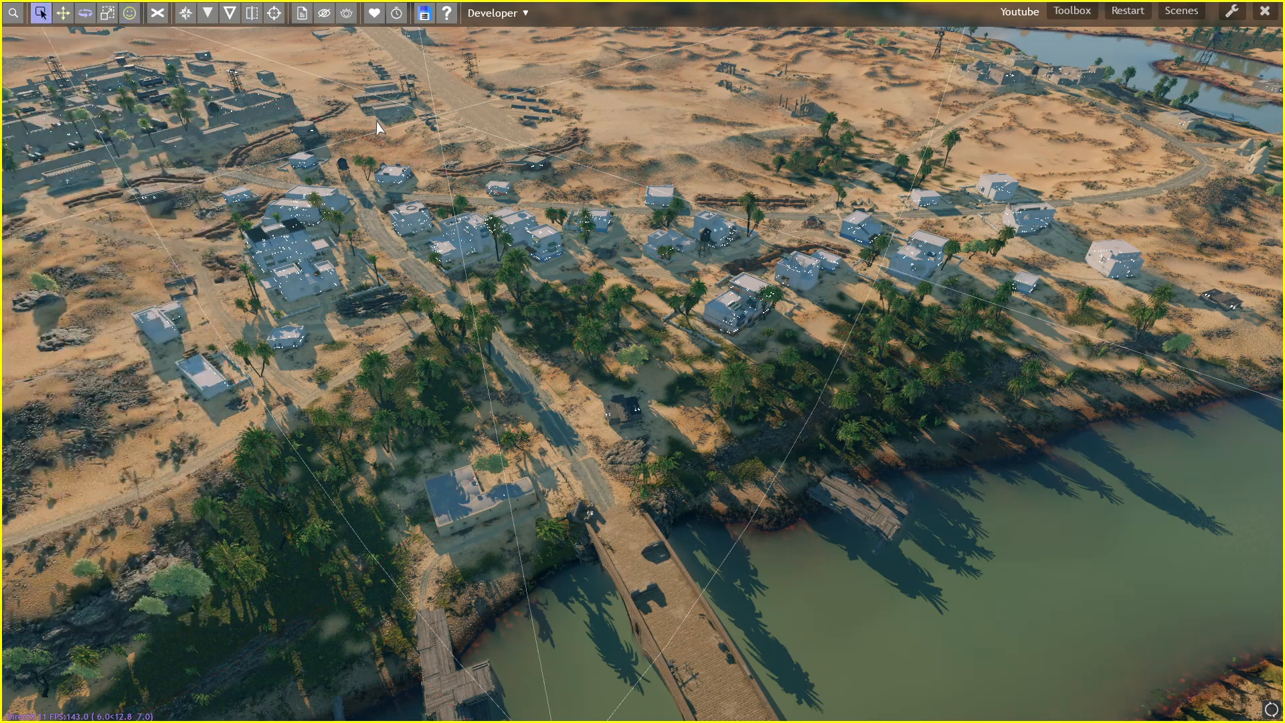
- Set resupply_zone__team to 1 on the air resupply zone near the airfield
left_click(423, 146)
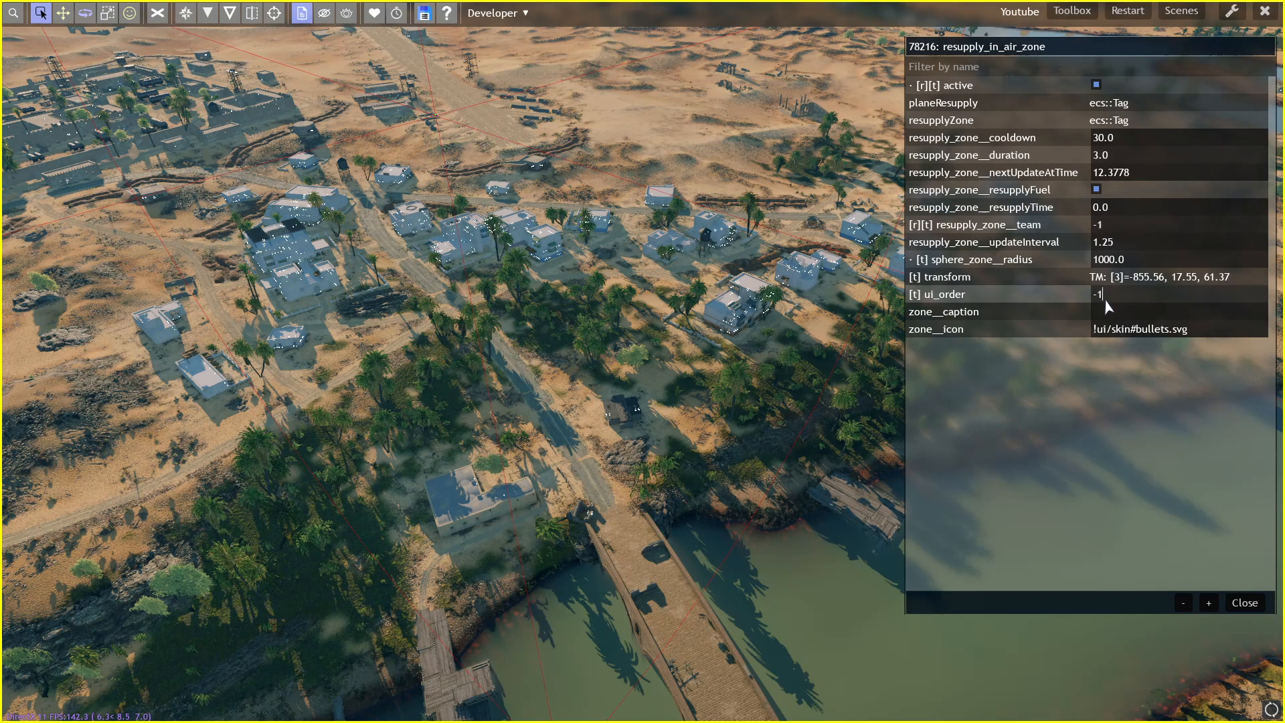
left_click(1118, 228)
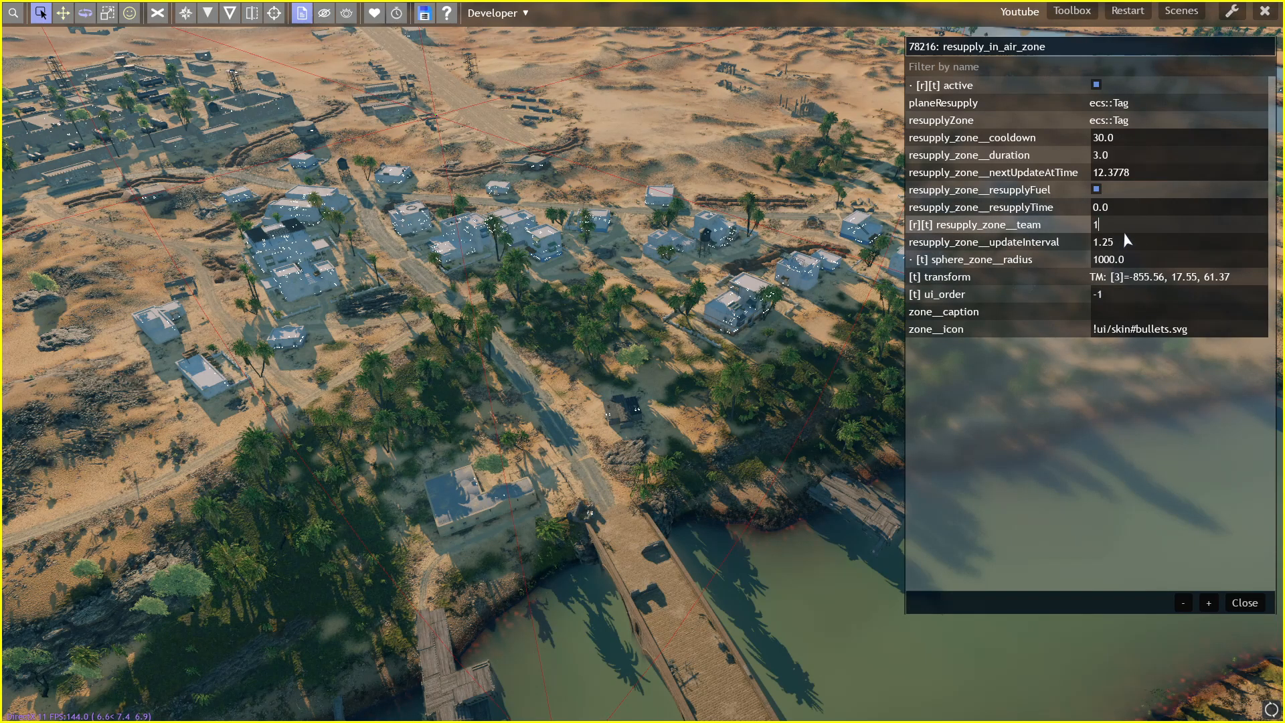
key("Return")
- Scale down the airfield's air resupply zone and raise it above the fort area, to a height coordinate of about 222
key("space")
key("space")
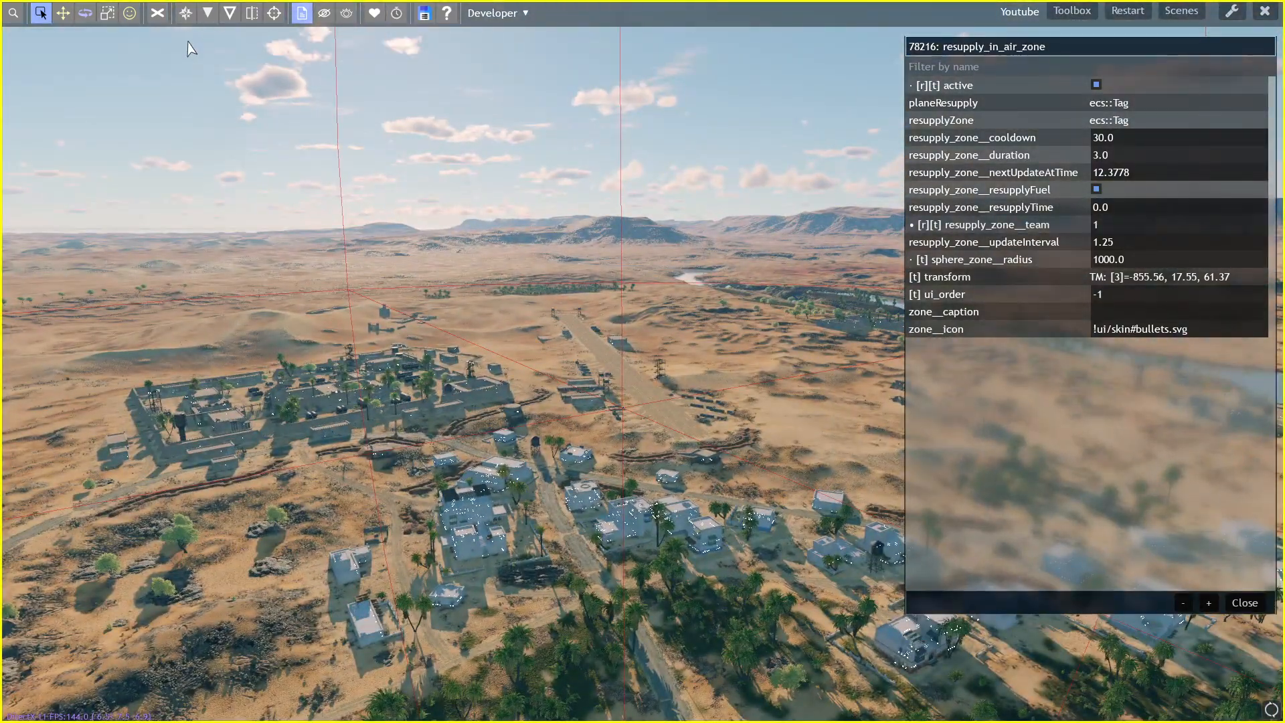
left_click(108, 13)
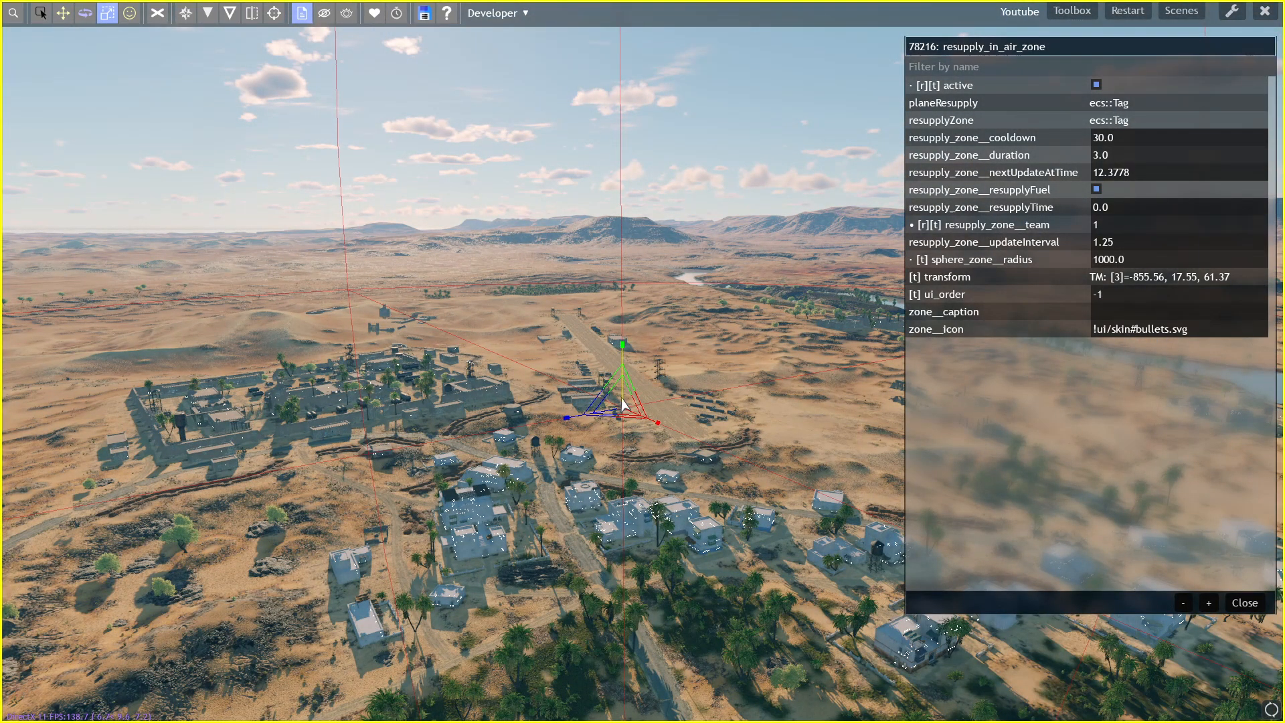
left_click_drag(623, 406, 700, 450)
left_click(62, 12)
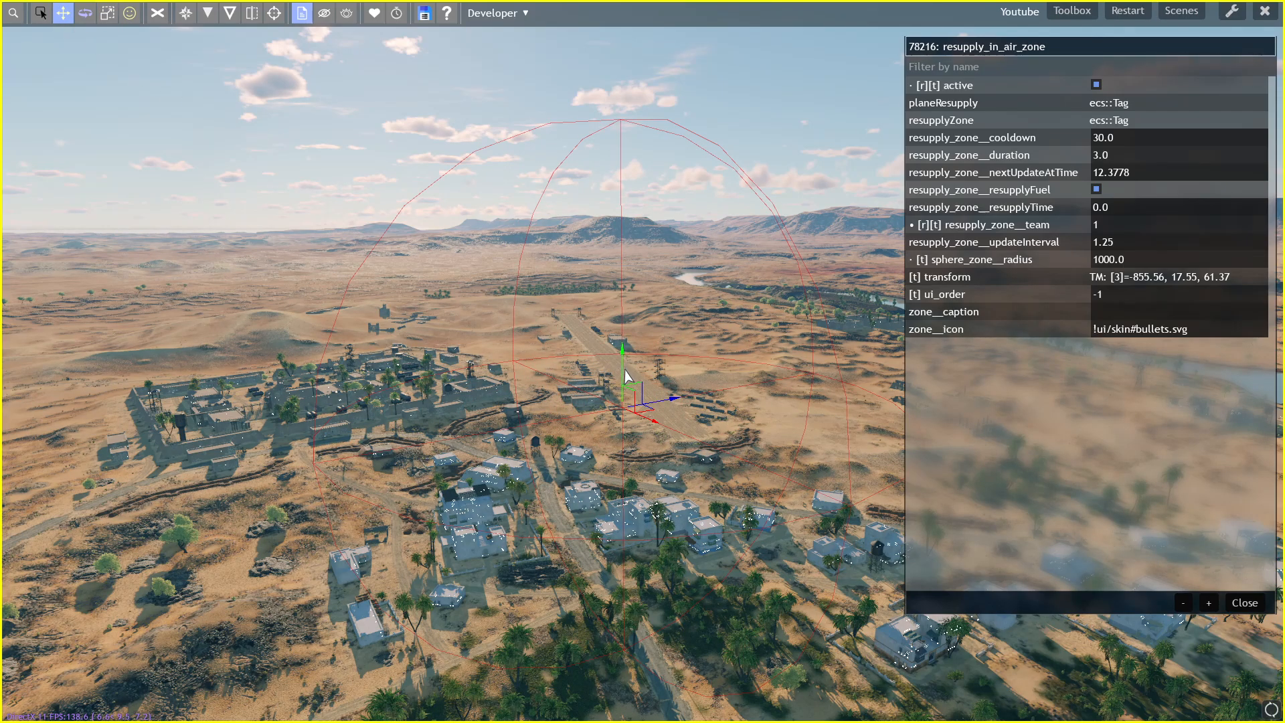
left_click_drag(625, 378, 534, 92)
- Place a respawnChooser+respAircraftInAir entity from the Mission respawns templates on the road through the village near the airfield
left_click(130, 13)
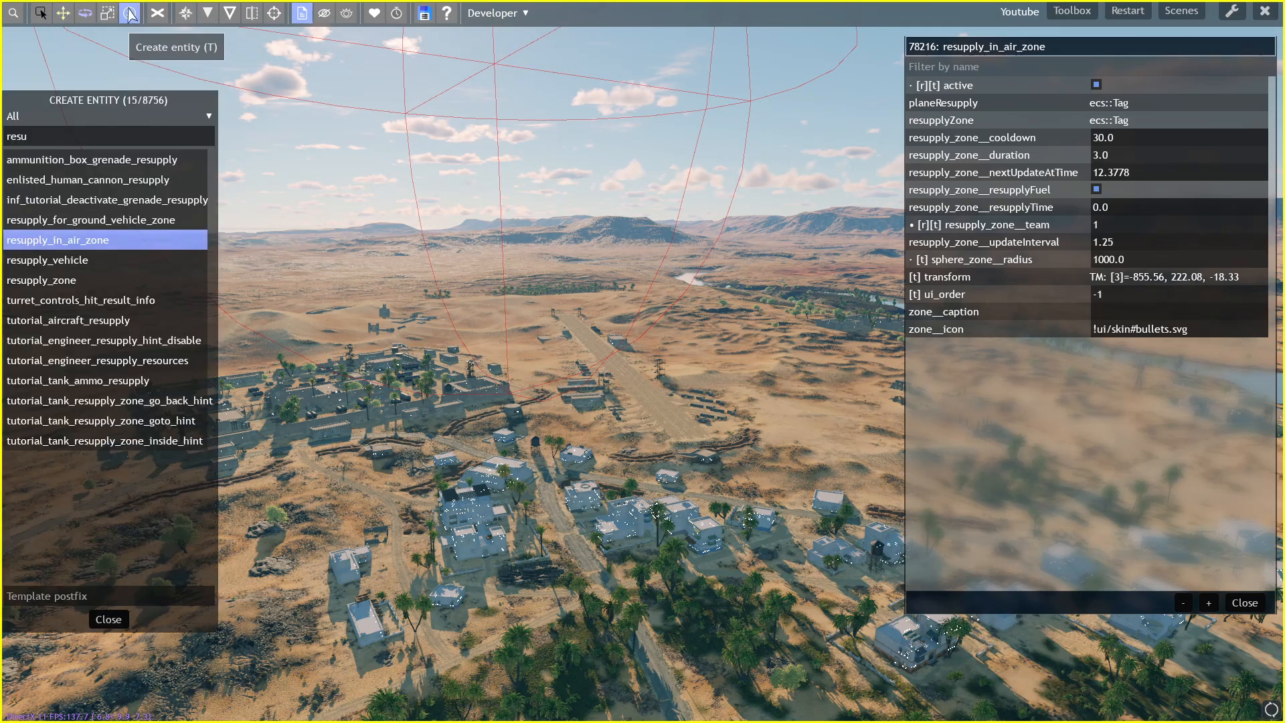
left_click(116, 118)
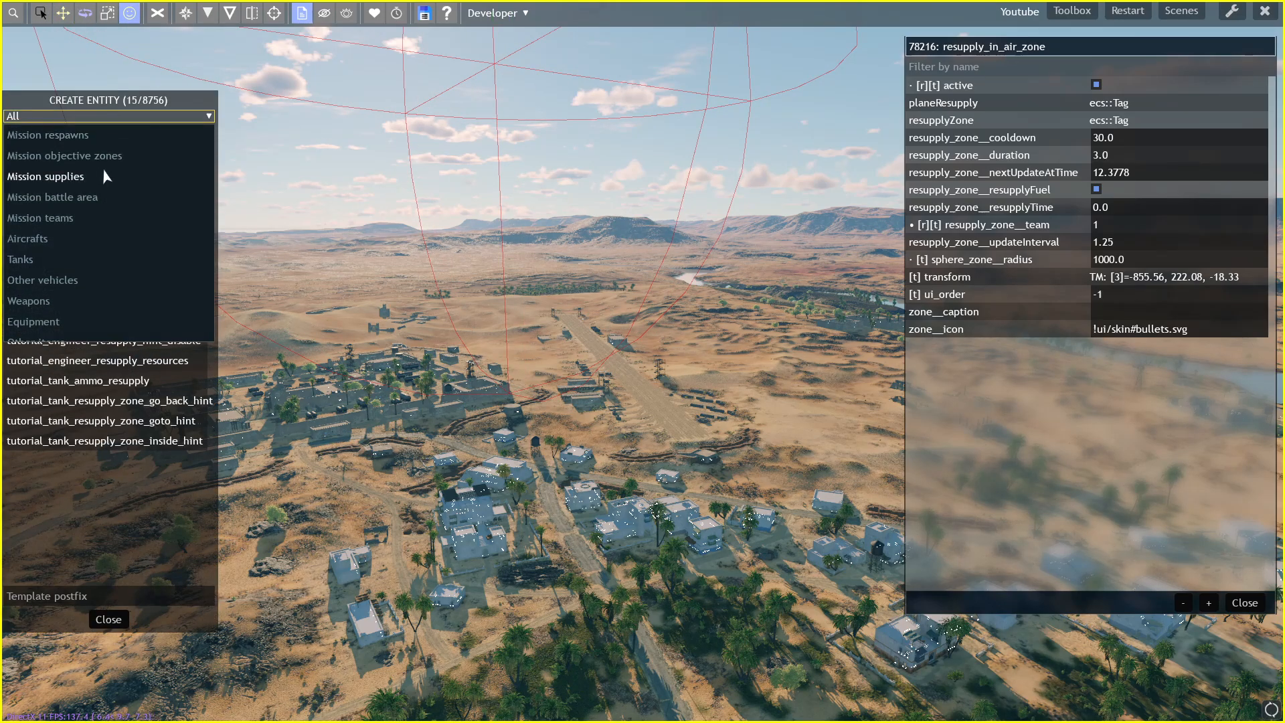
left_click(80, 136)
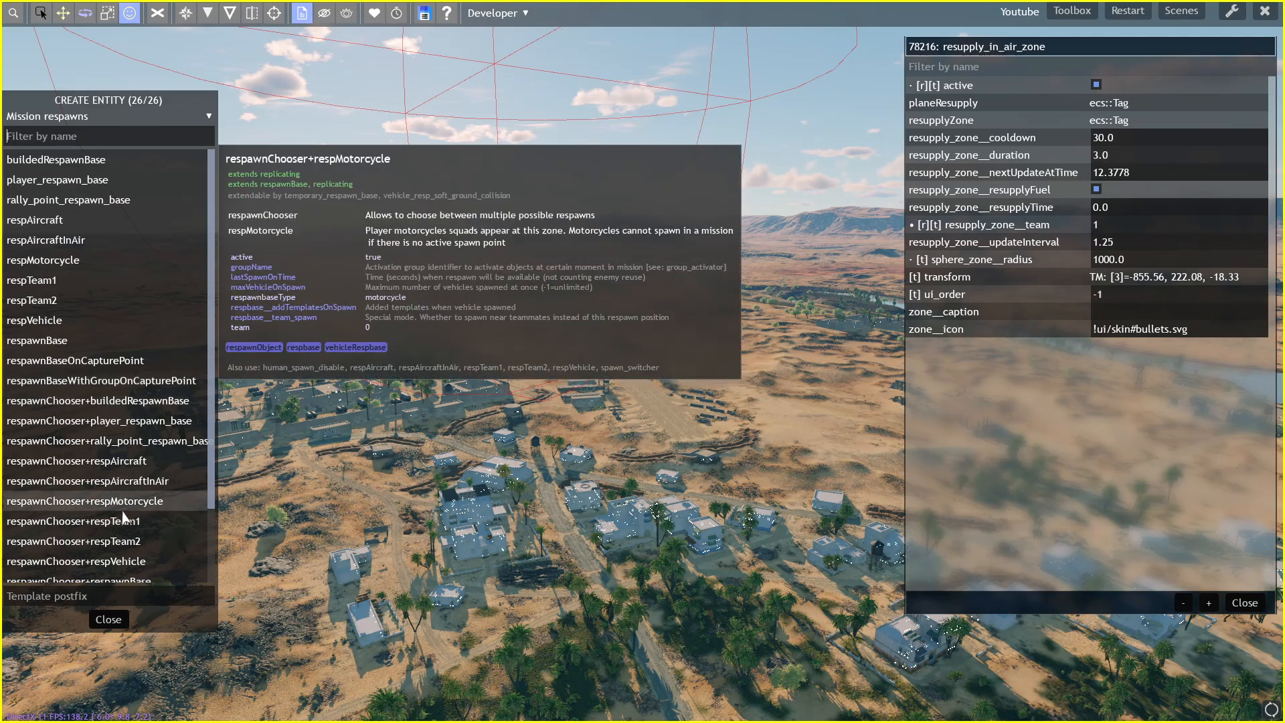
left_click(142, 482)
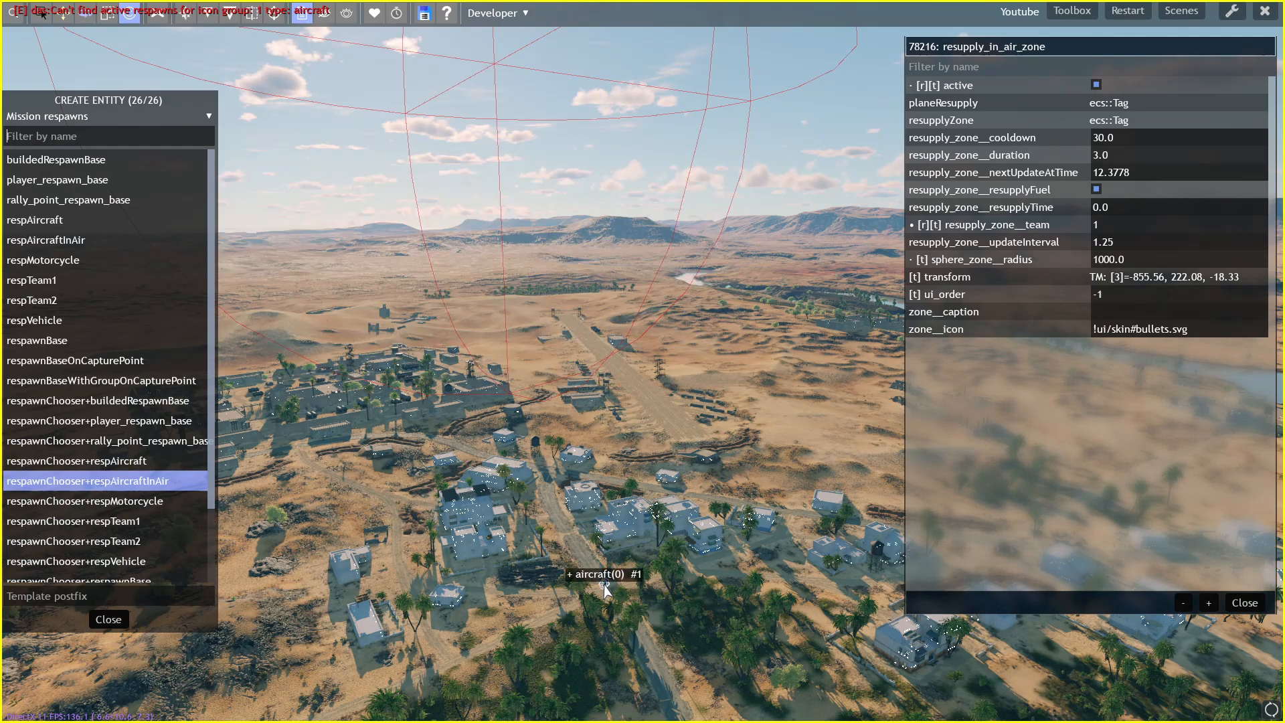
- Raise the new aircraft respawn high above the village, to a height coordinate of about 182
left_click(41, 13)
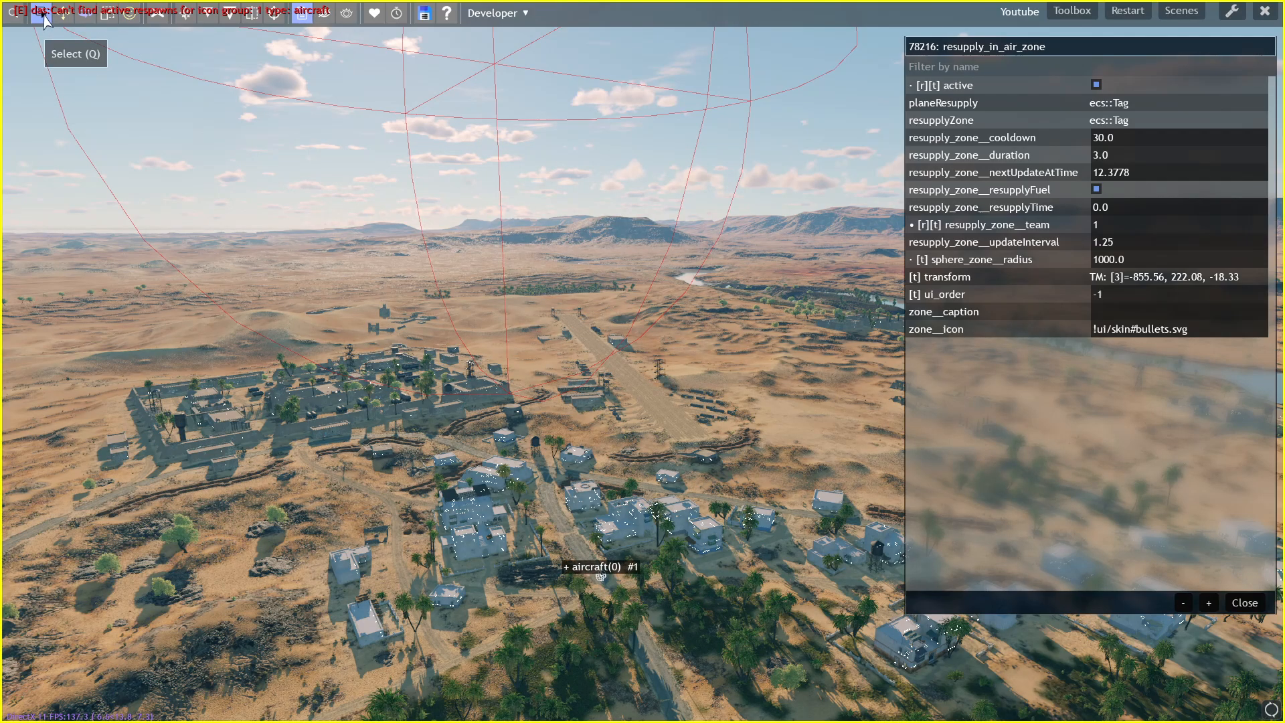
left_click(600, 577)
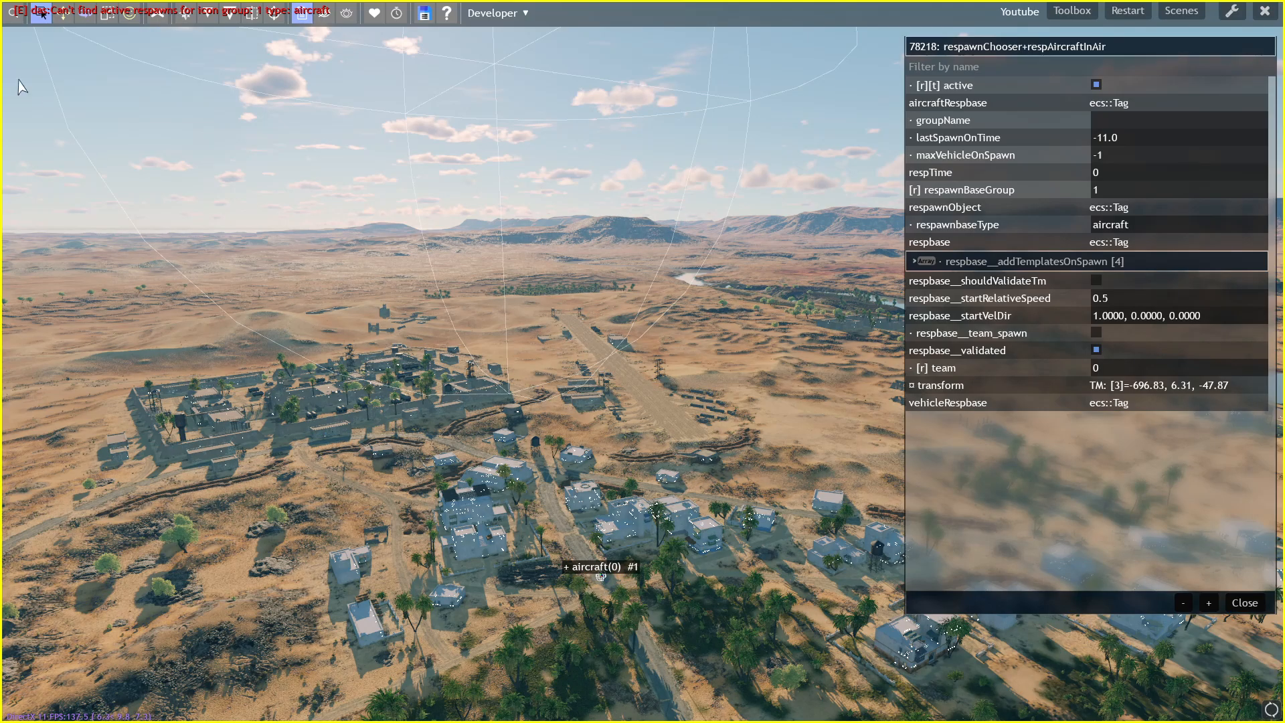
left_click_drag(601, 543, 554, 49)
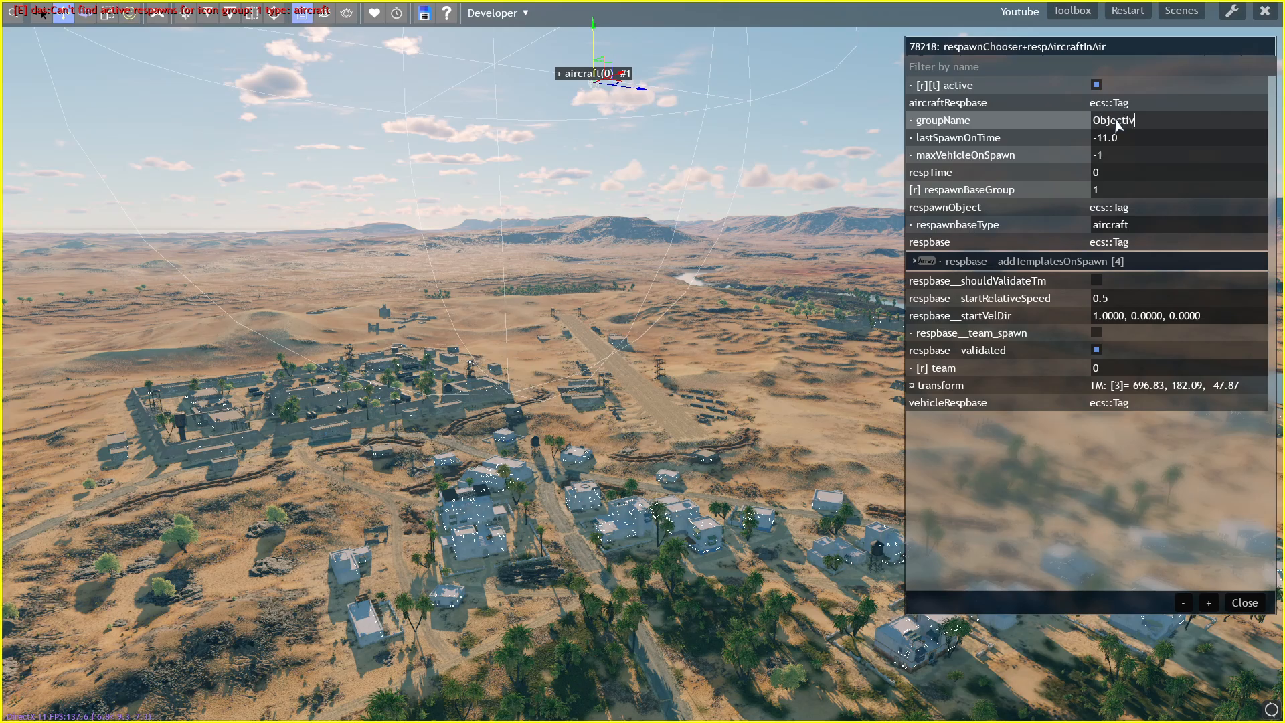
- Set the groupName of the aircraft respawn above the village to Objective_1
type(")1")
key("Return")
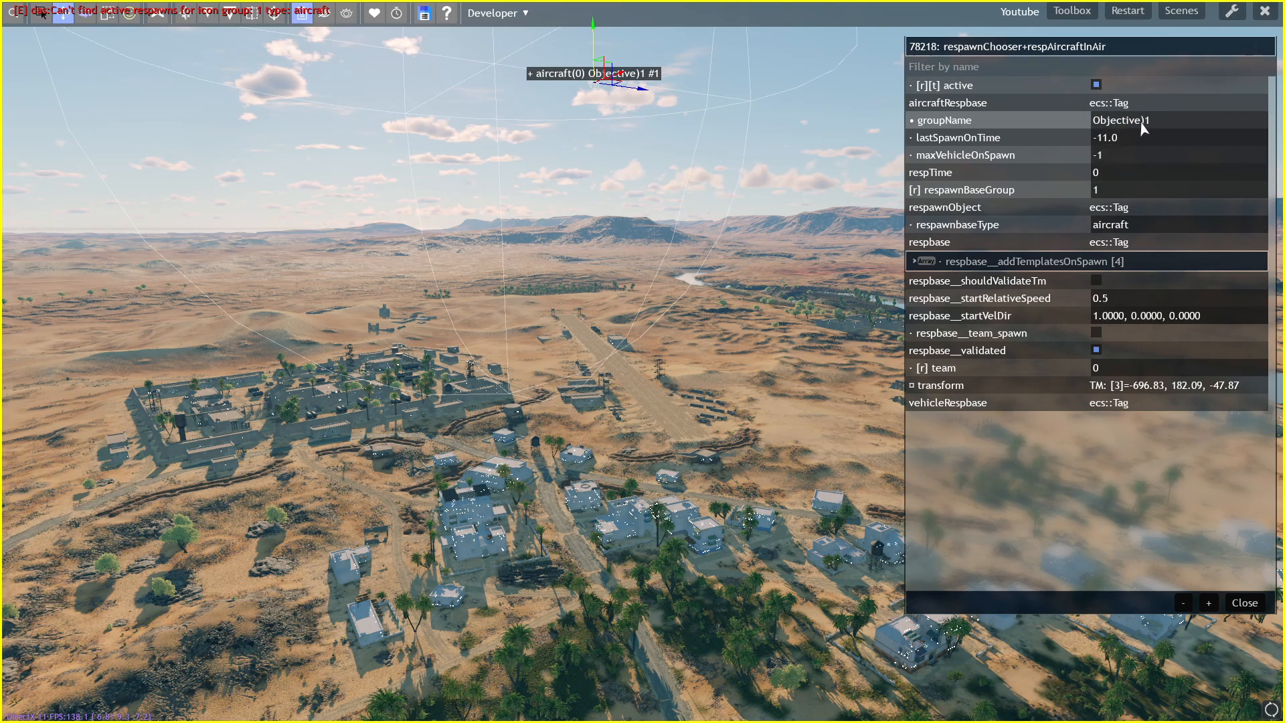
left_click(1146, 125)
type("Objective_11")
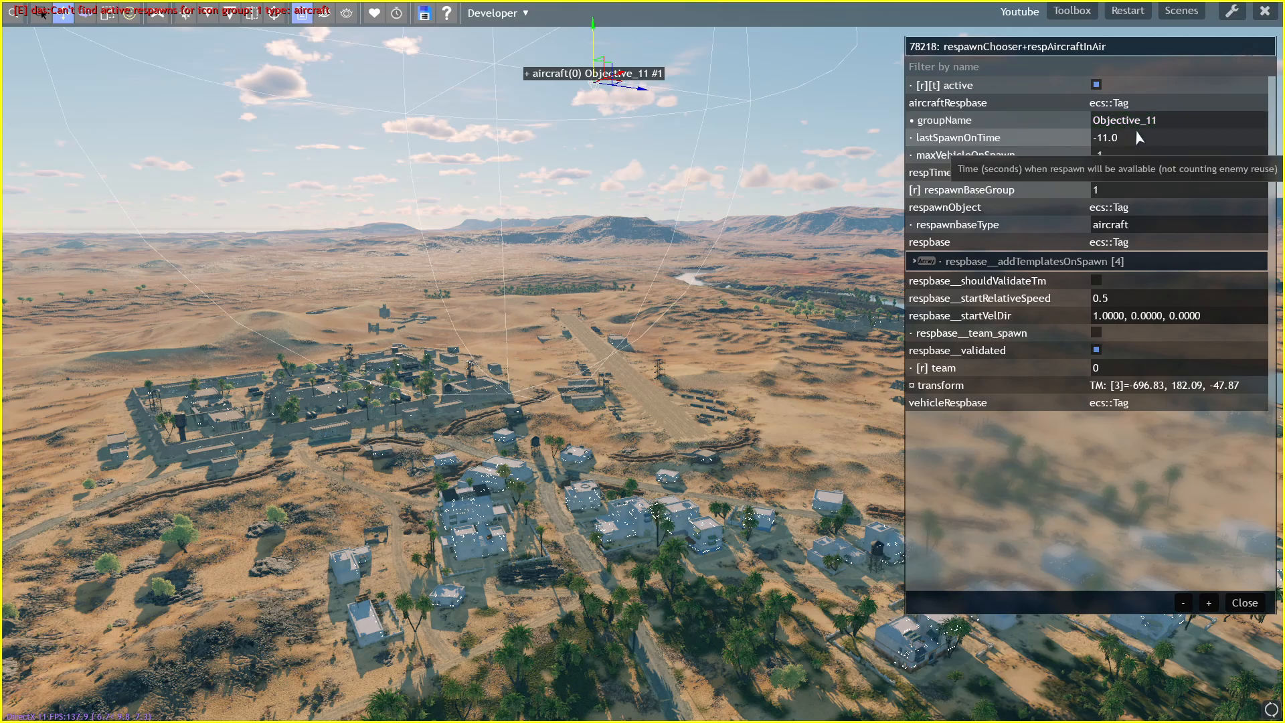
key("Return")
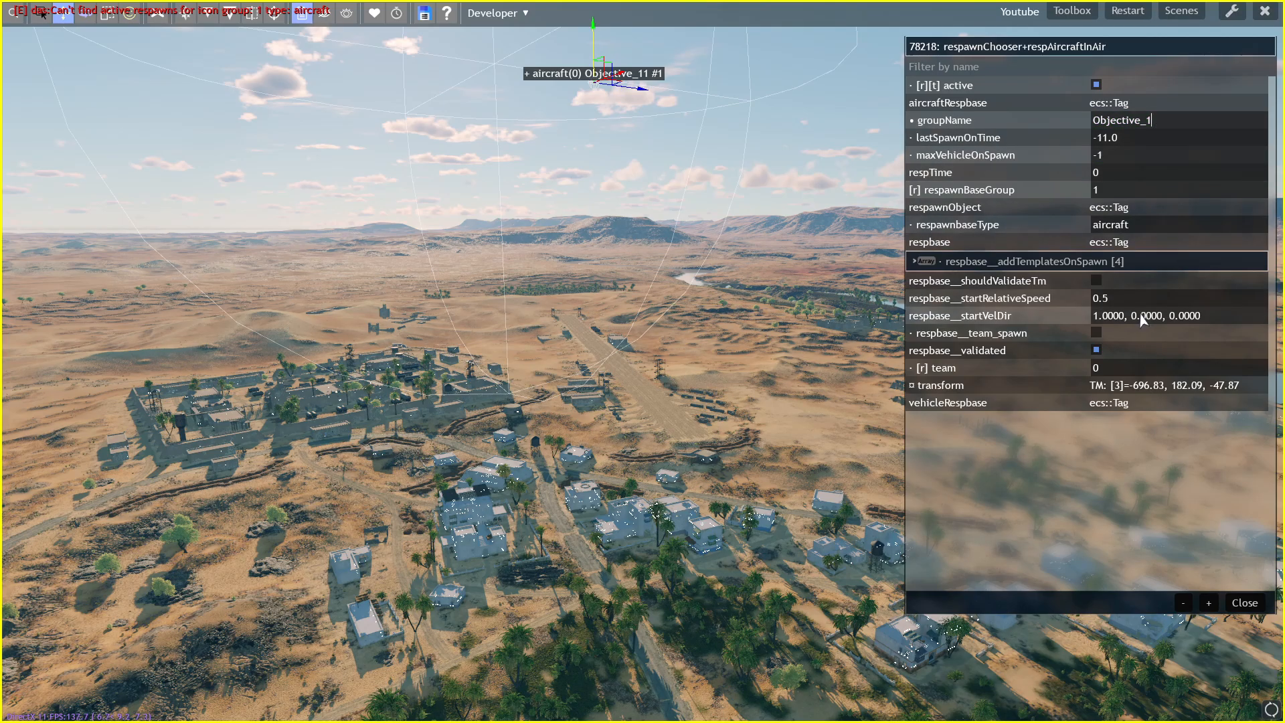
- Set the respawnbaseType of the aircraft respawn above the village to aircraft_fighter and its team to 1
left_click(1144, 226)
type("_fight")
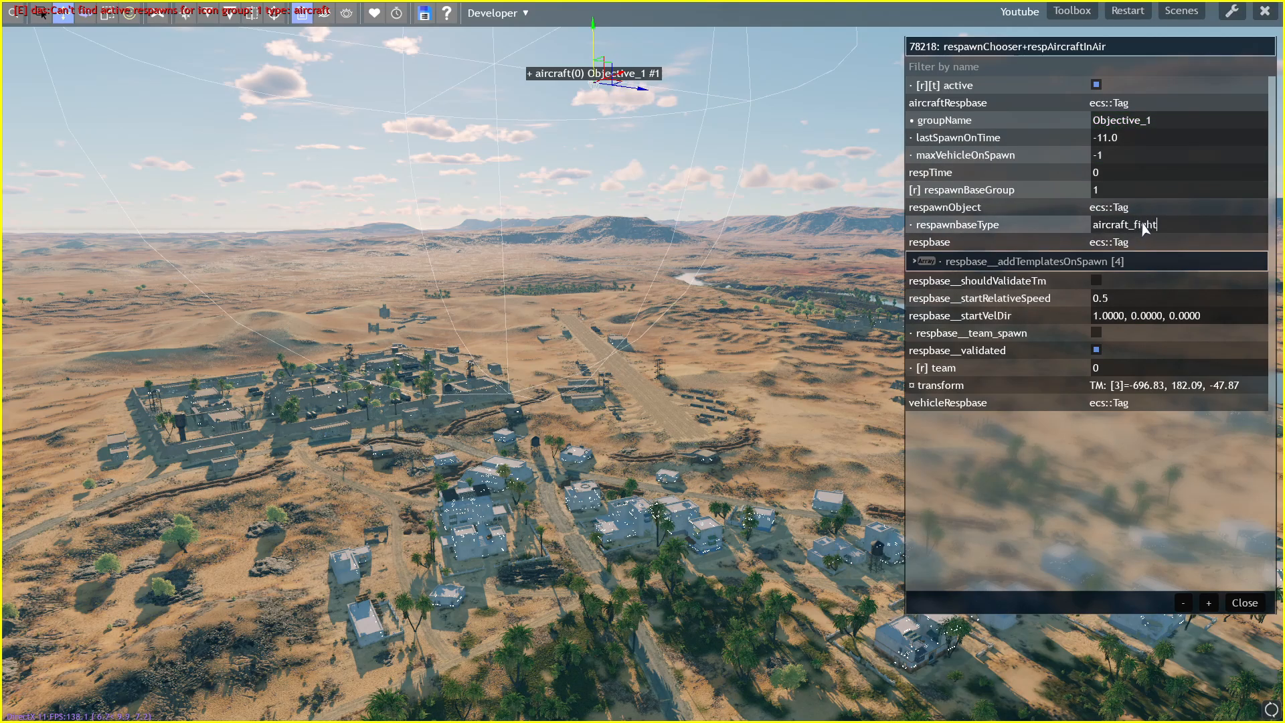
type("er")
key("Return")
left_click(1126, 371)
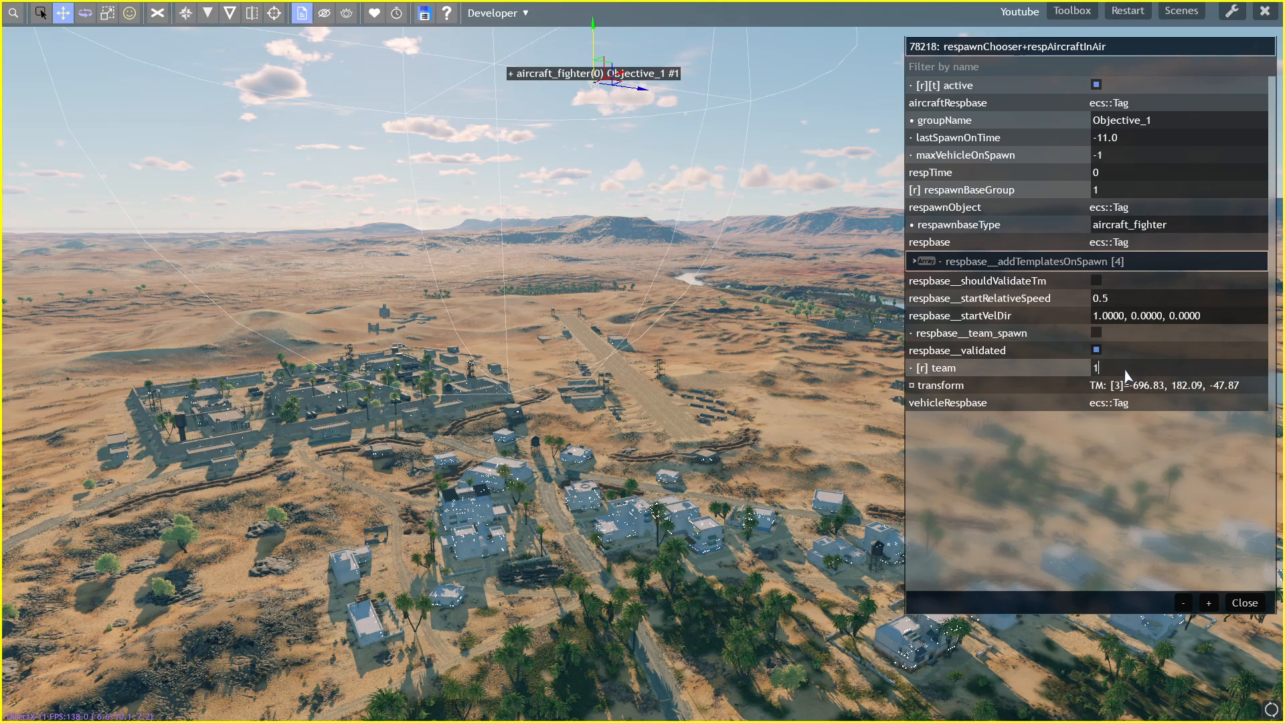
type("1")
key("Return")
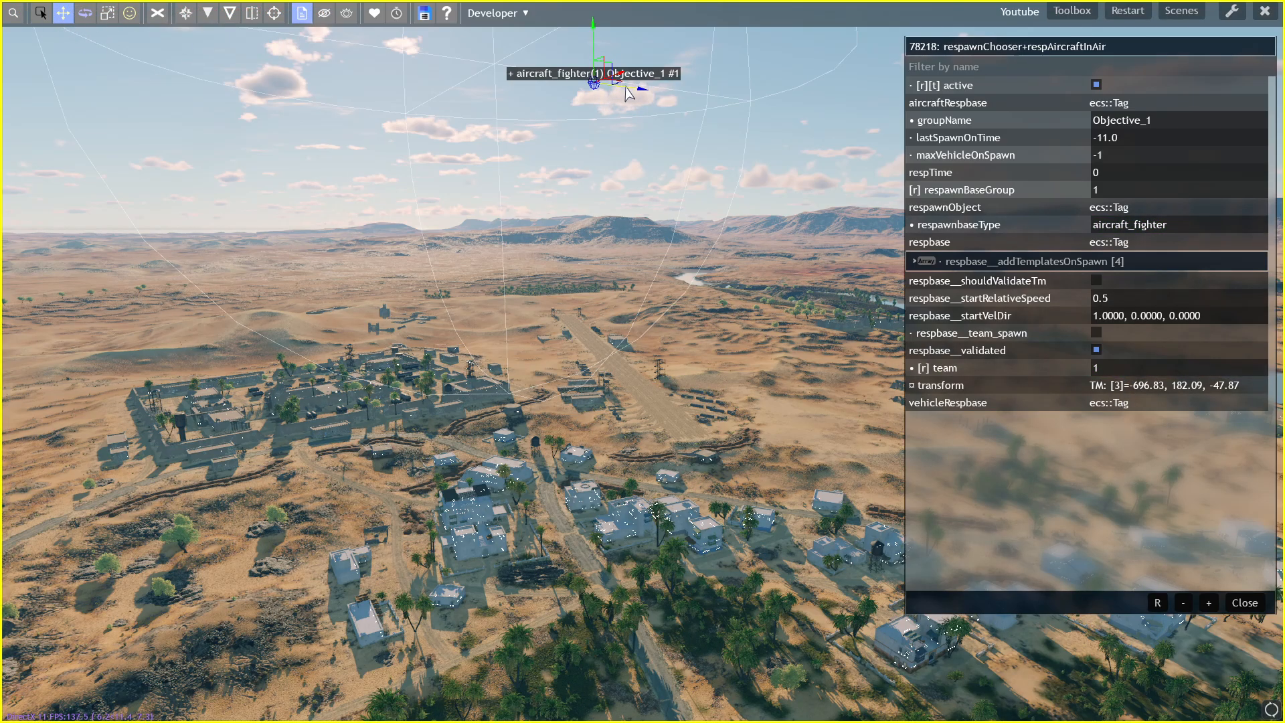
- Duplicate the team 1 fighter respawn about 10 units to its side and set the copy's respawnbaseType to aircraft_assault
left_click_drag(626, 87, 438, 98, "shift")
left_click(1163, 225)
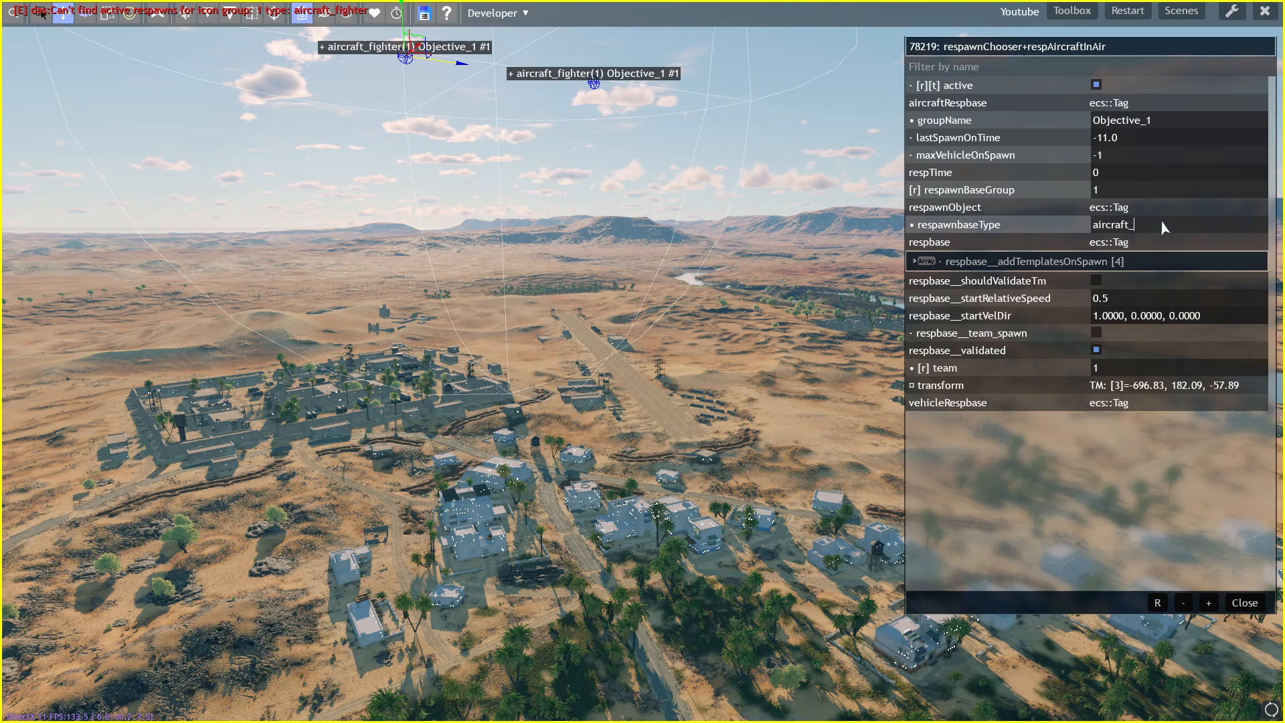
type("assault")
key("Return")
left_click(1244, 605)
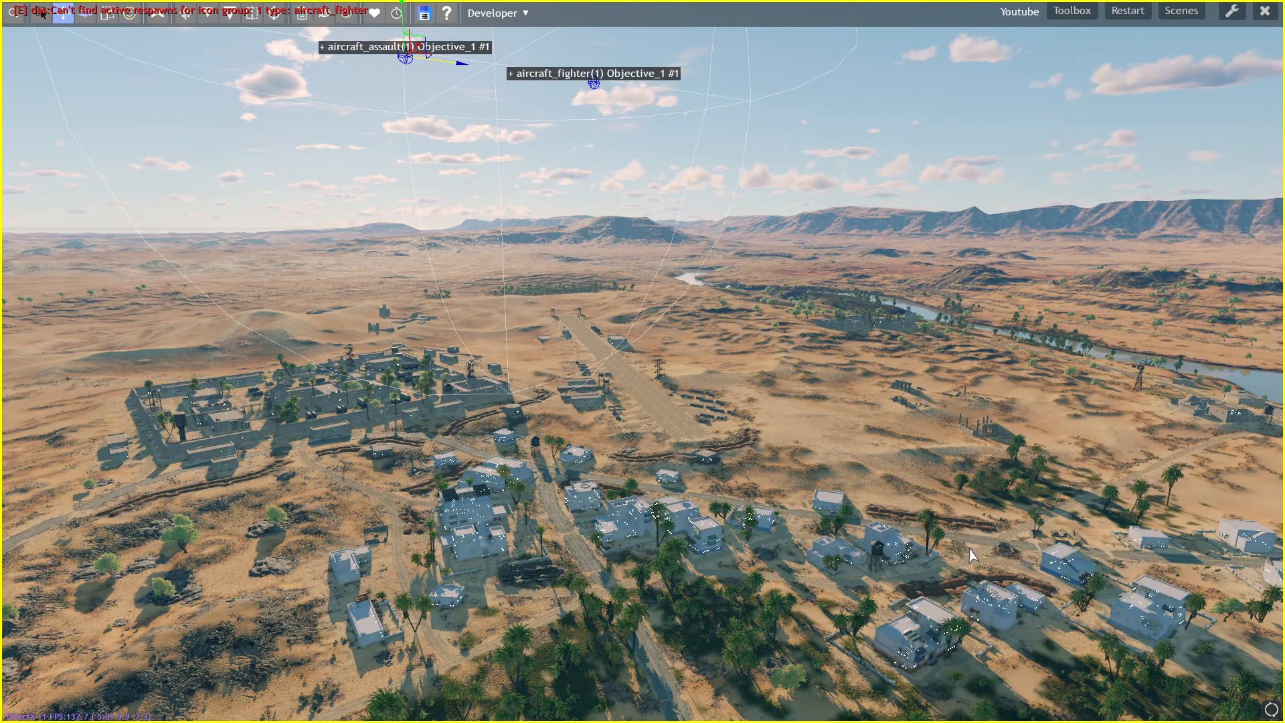
- Place a box_battle_area entity from the Mission battle area templates in the fort's courtyard
key("space")
key("s")
key("a")
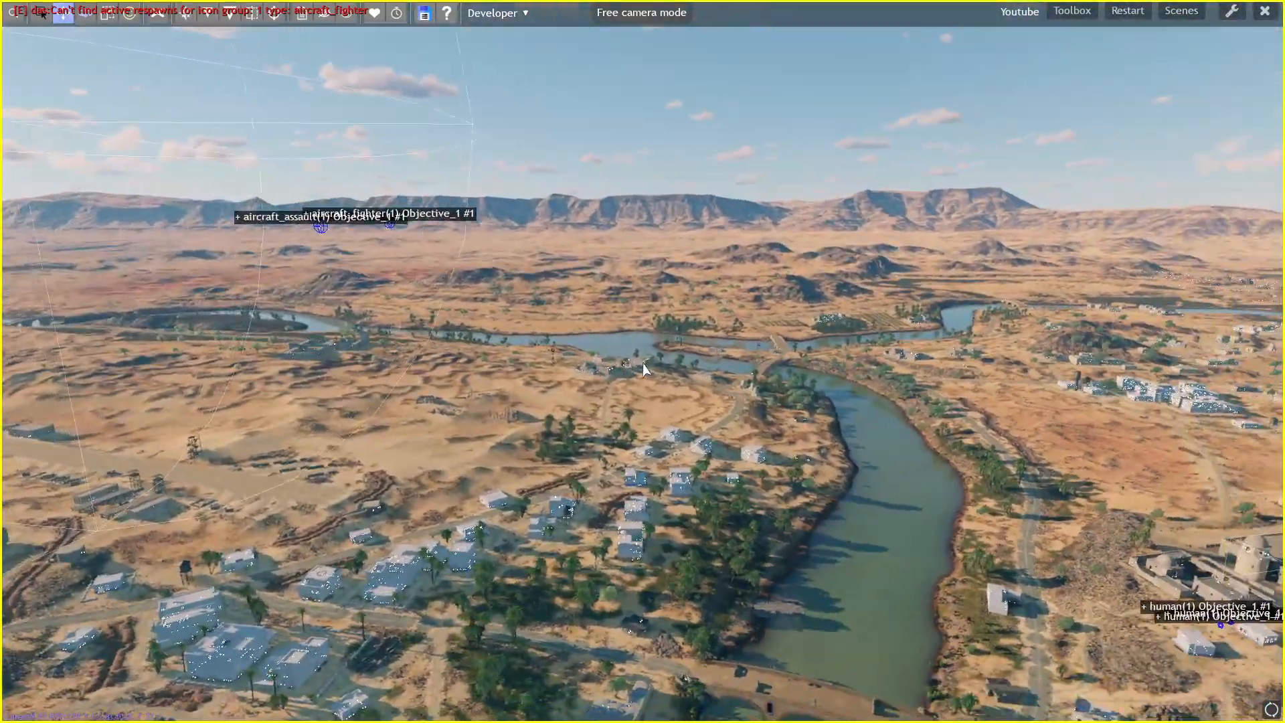
key("d")
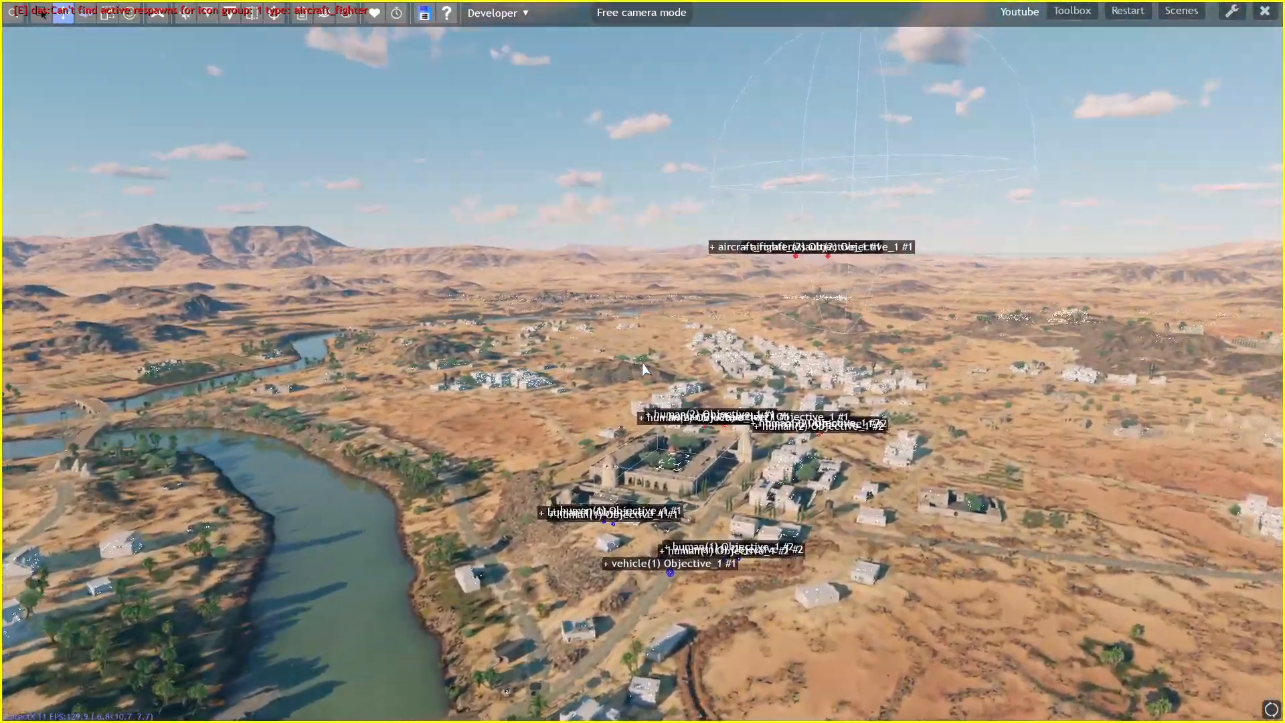
key("w")
key("d")
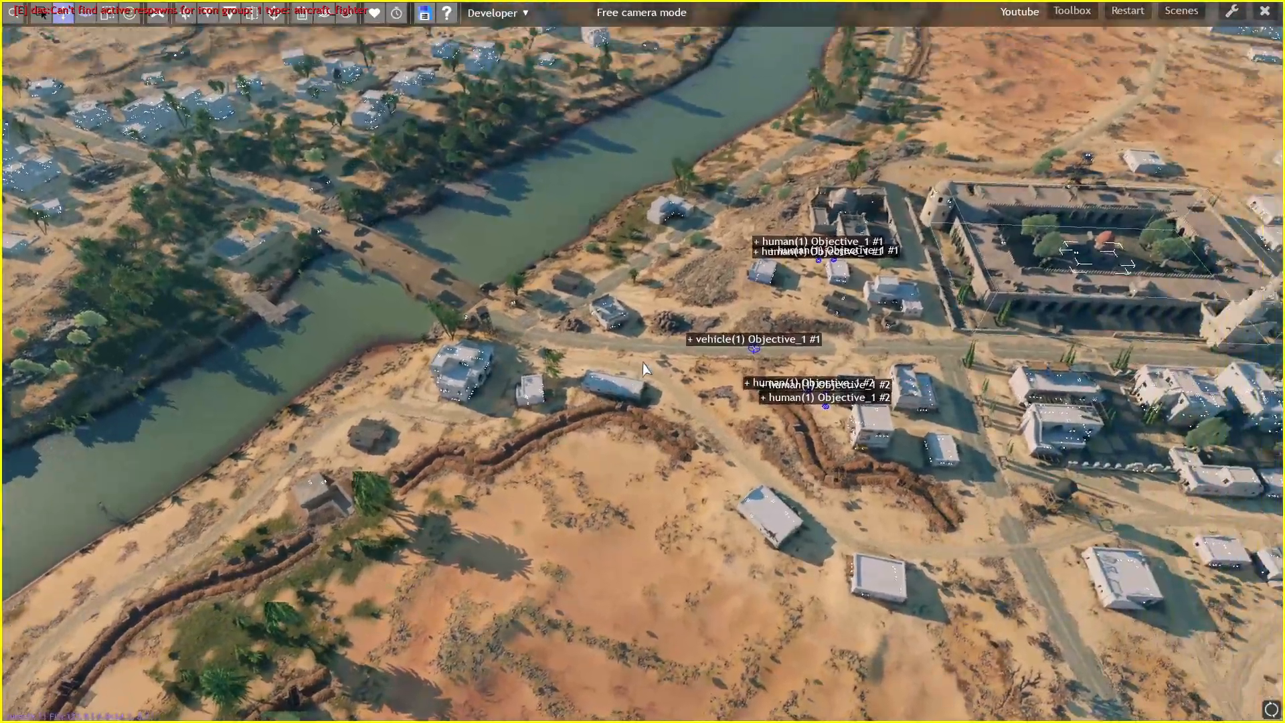
key("w")
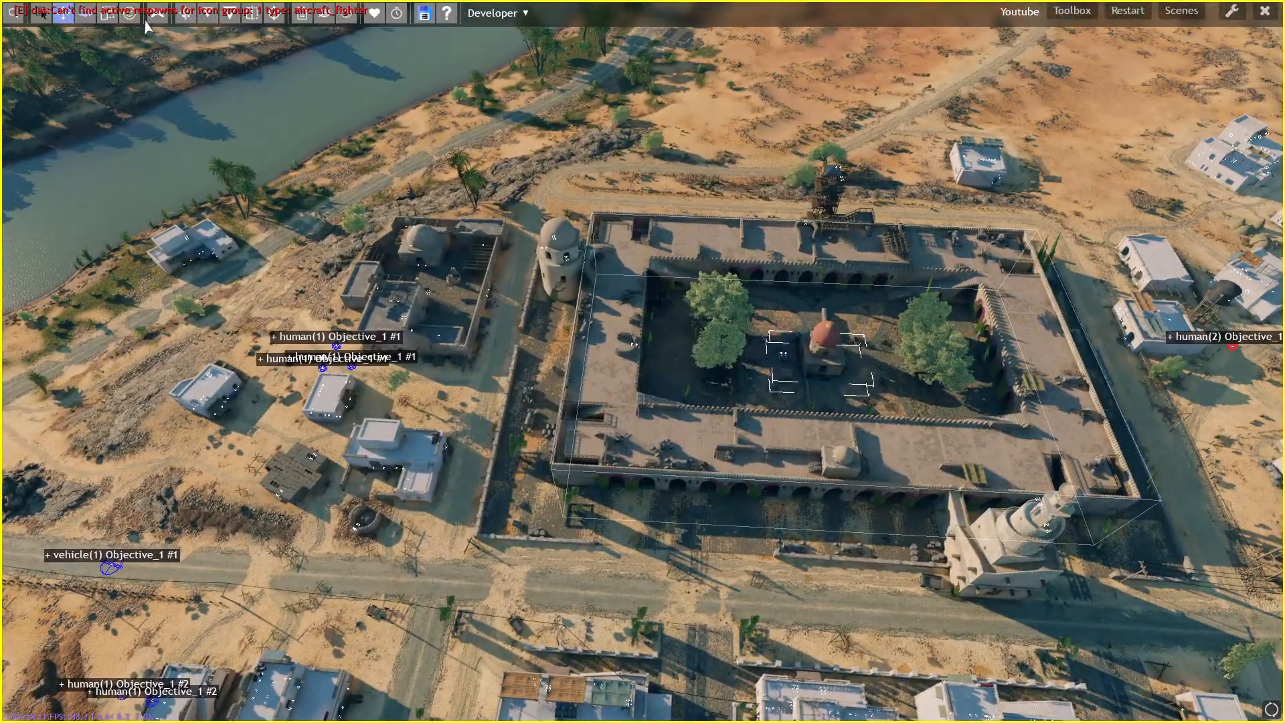
left_click(129, 13)
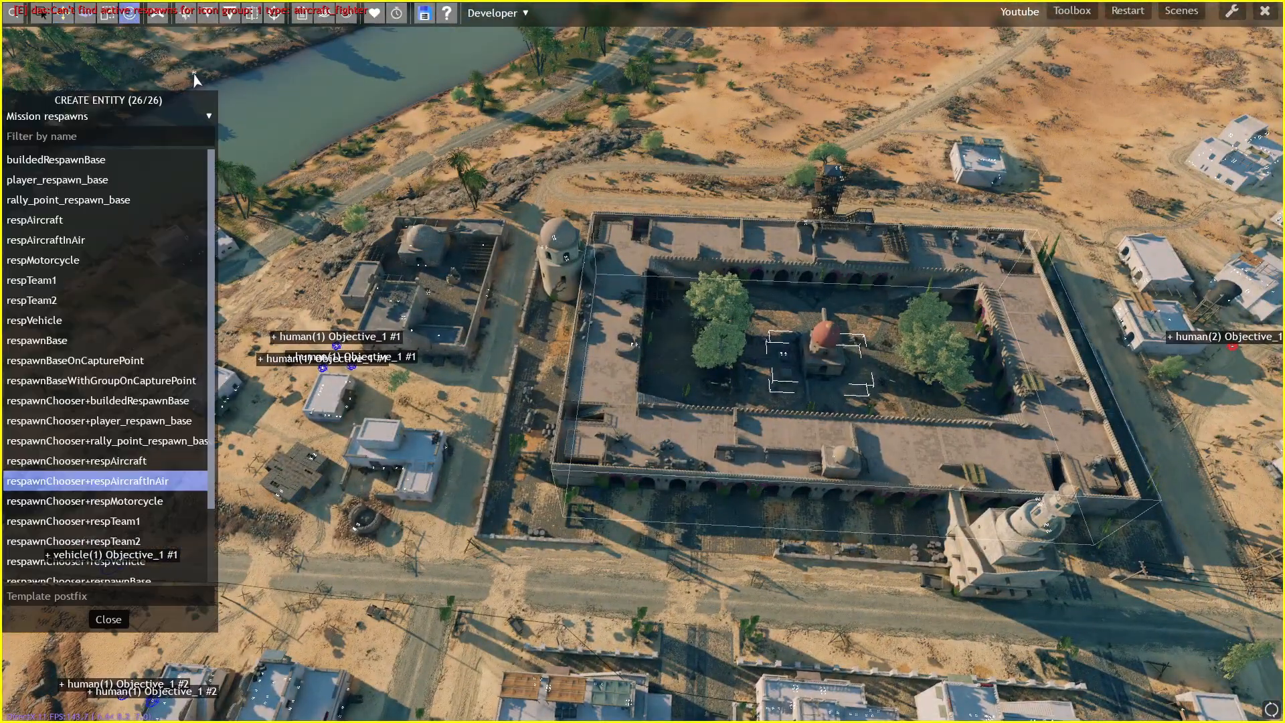
left_click(129, 117)
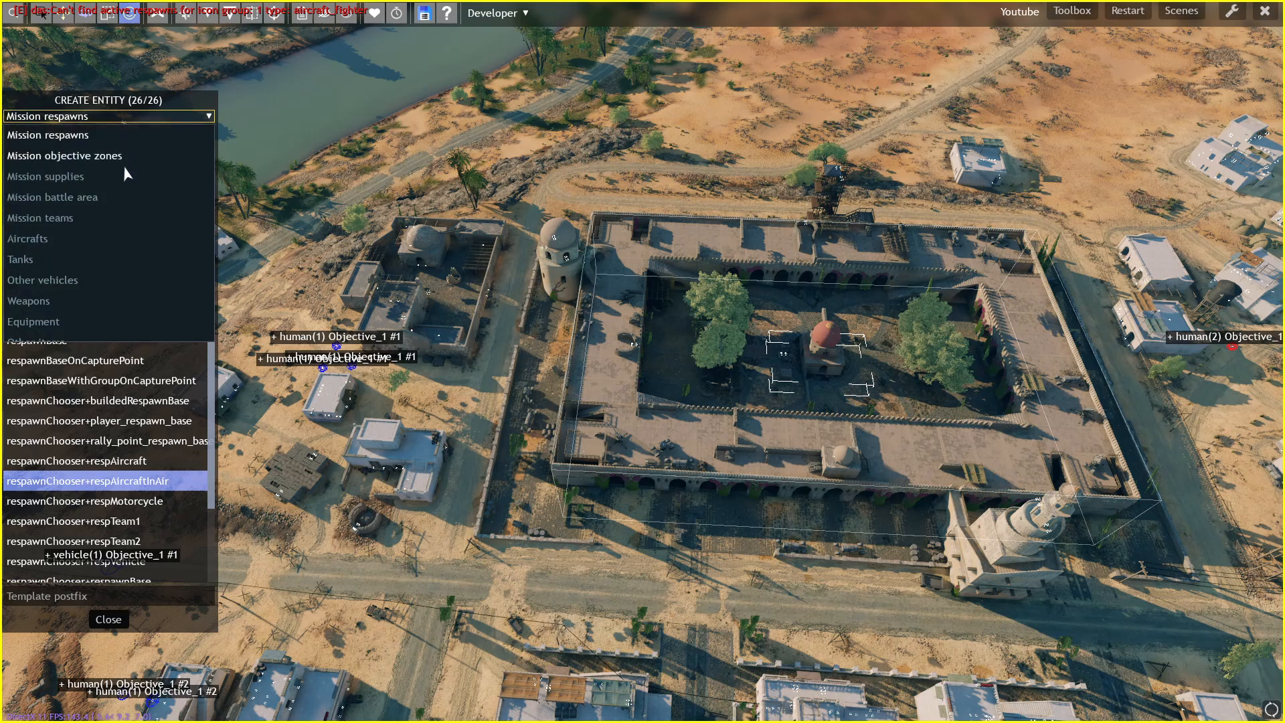
left_click(100, 197)
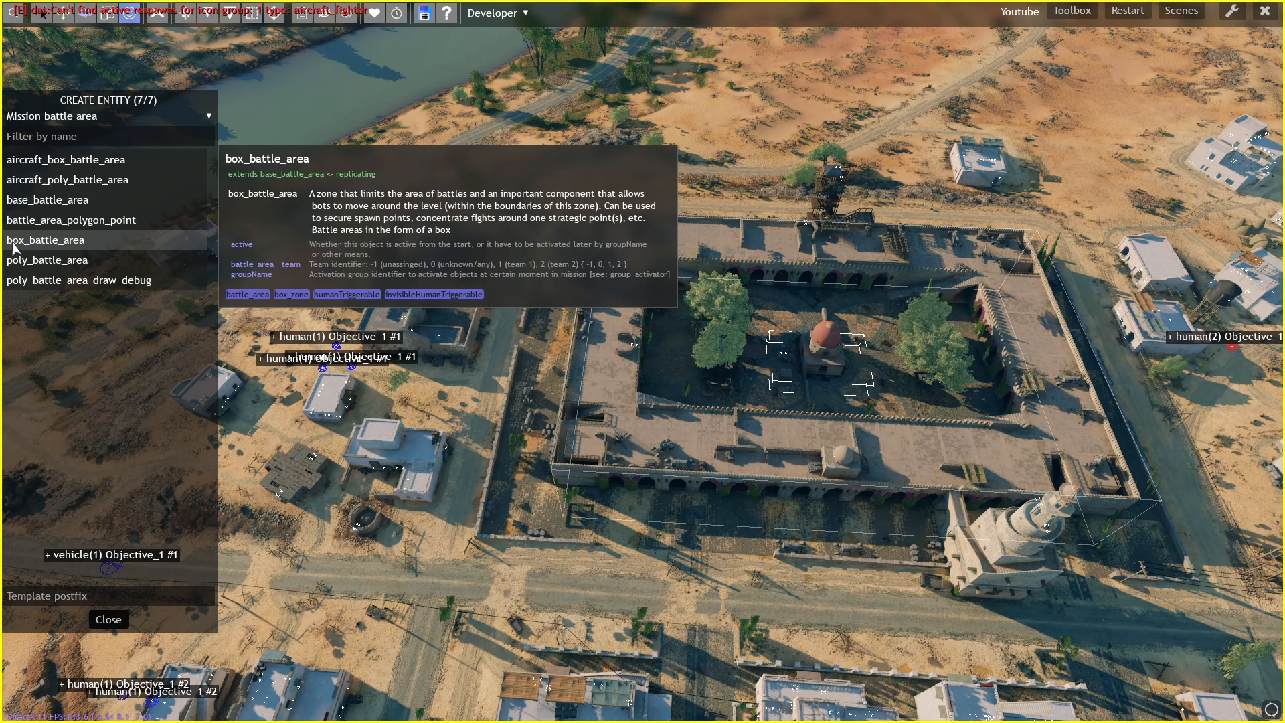
left_click(39, 245)
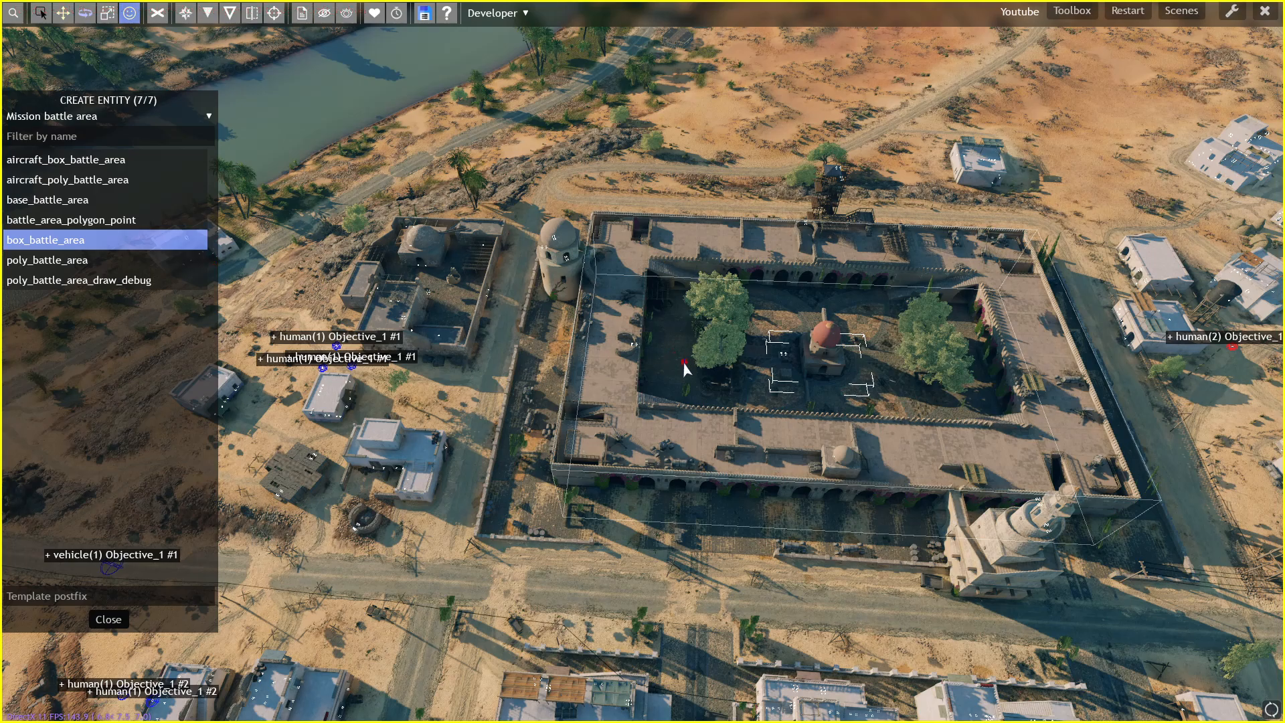
left_click(62, 13)
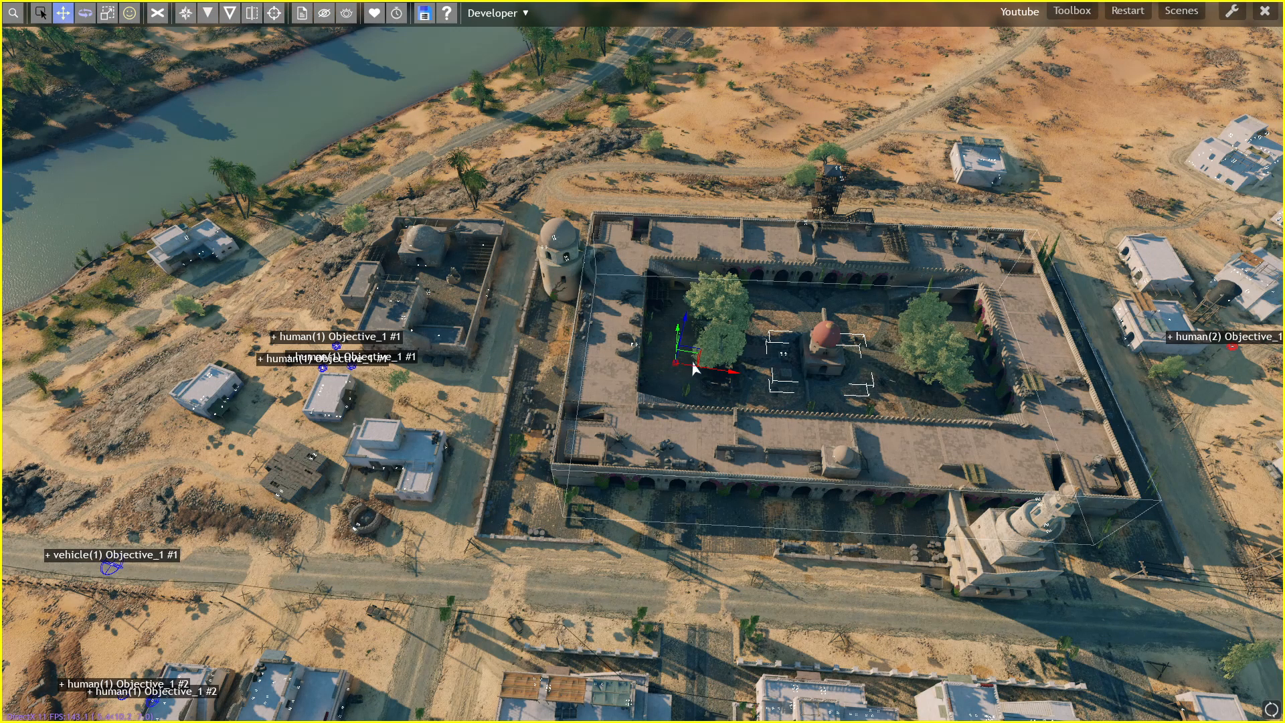
- Scale the box battle area up along both horizontal axes so it extends beyond the fort
left_click(107, 13)
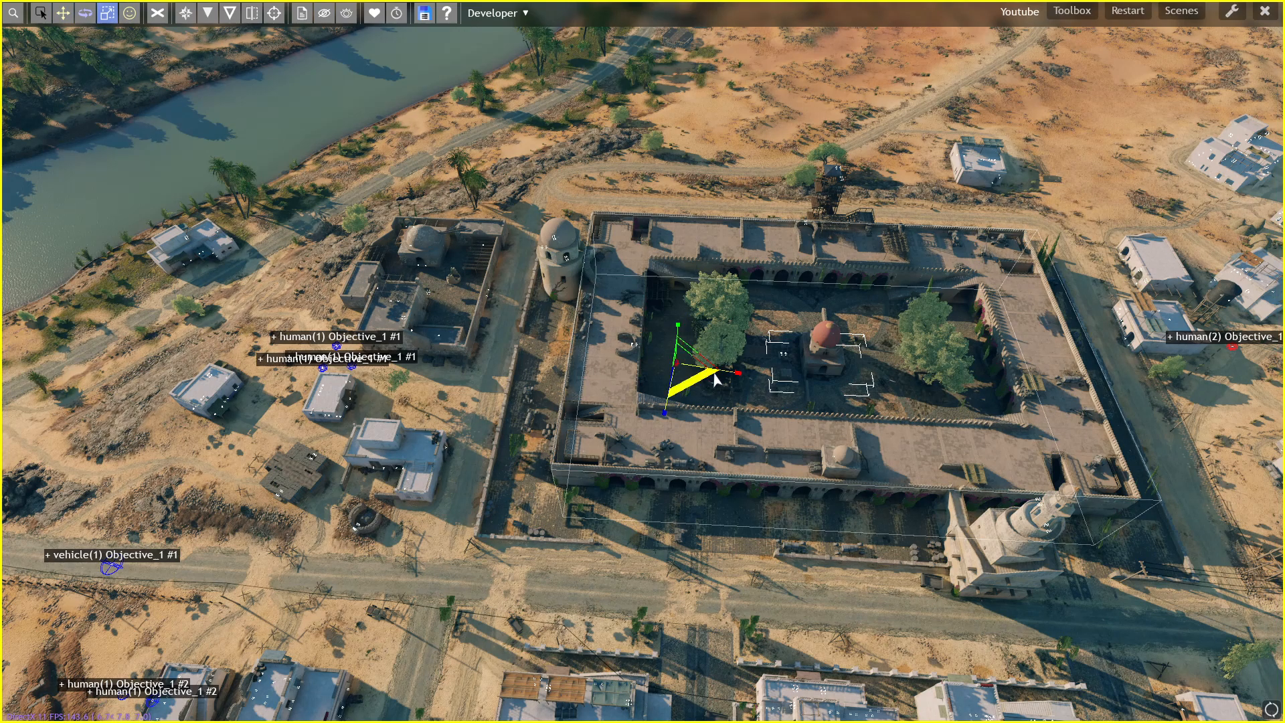
left_click_drag(721, 372, 825, 445)
left_click_drag(713, 376, 1023, 437)
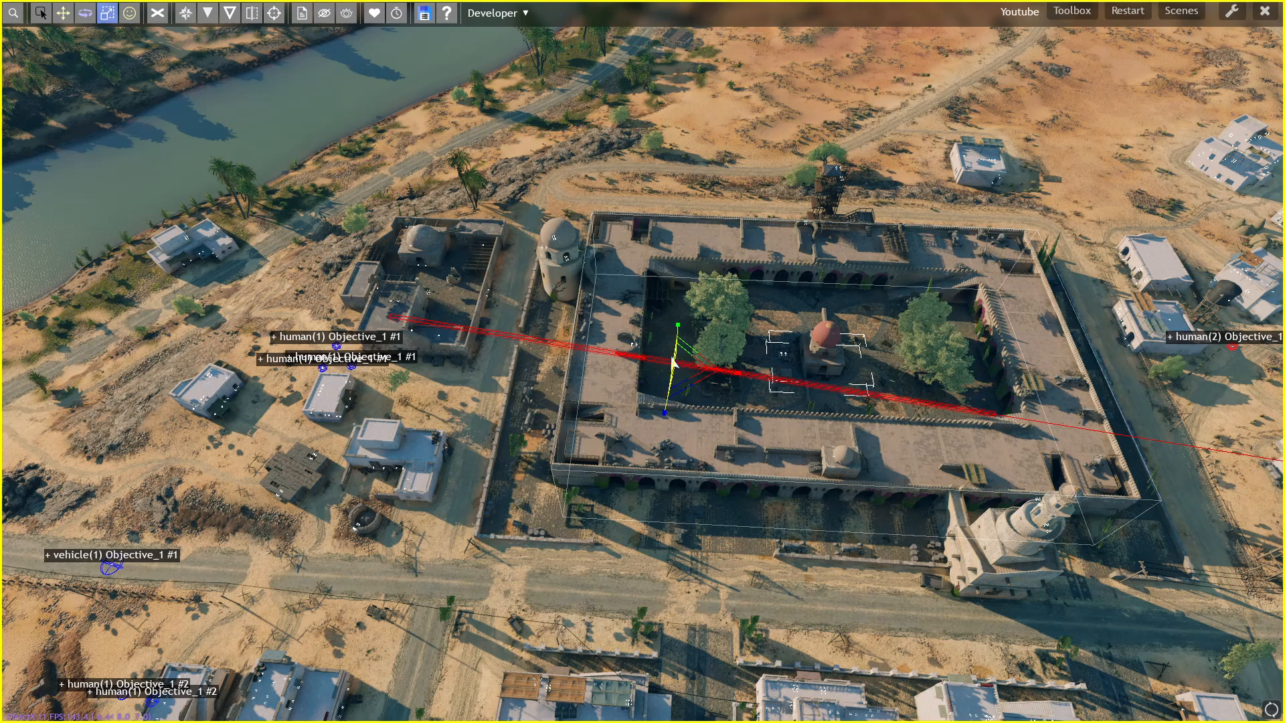
left_click_drag(665, 413, 643, 576)
left_click_drag(664, 412, 644, 646)
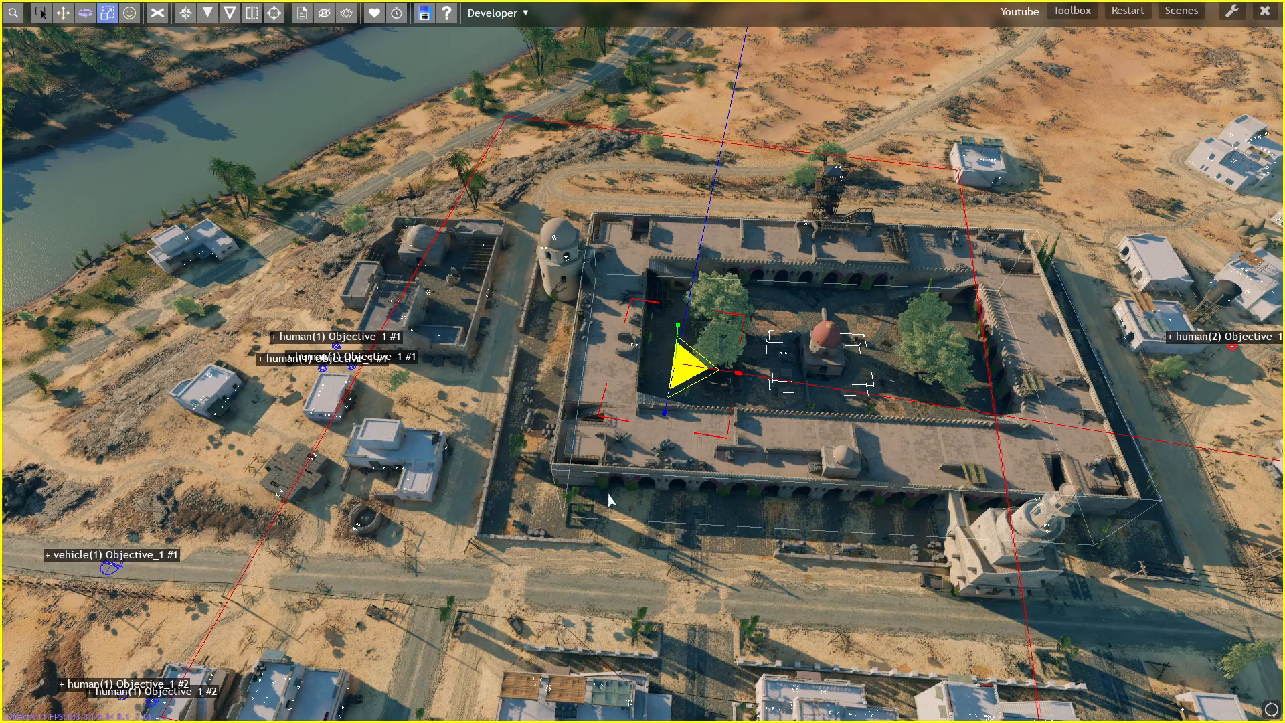
mouse_move(653, 541)
middle_mouse_down()
mouse_move(645, 362)
mouse_move(652, 542)
middle_mouse_up()
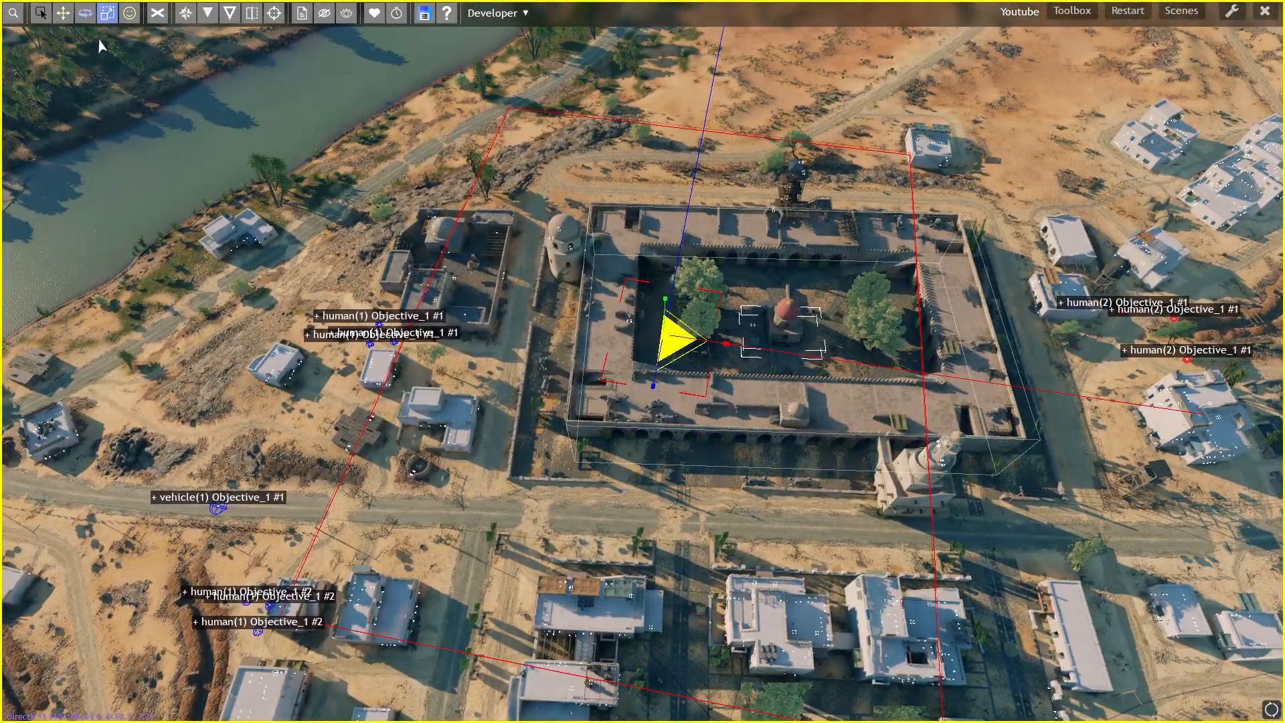
- Rotate the box battle area about 7 degrees around the vertical axis and shift it toward the team 2 respawns
left_click(85, 13)
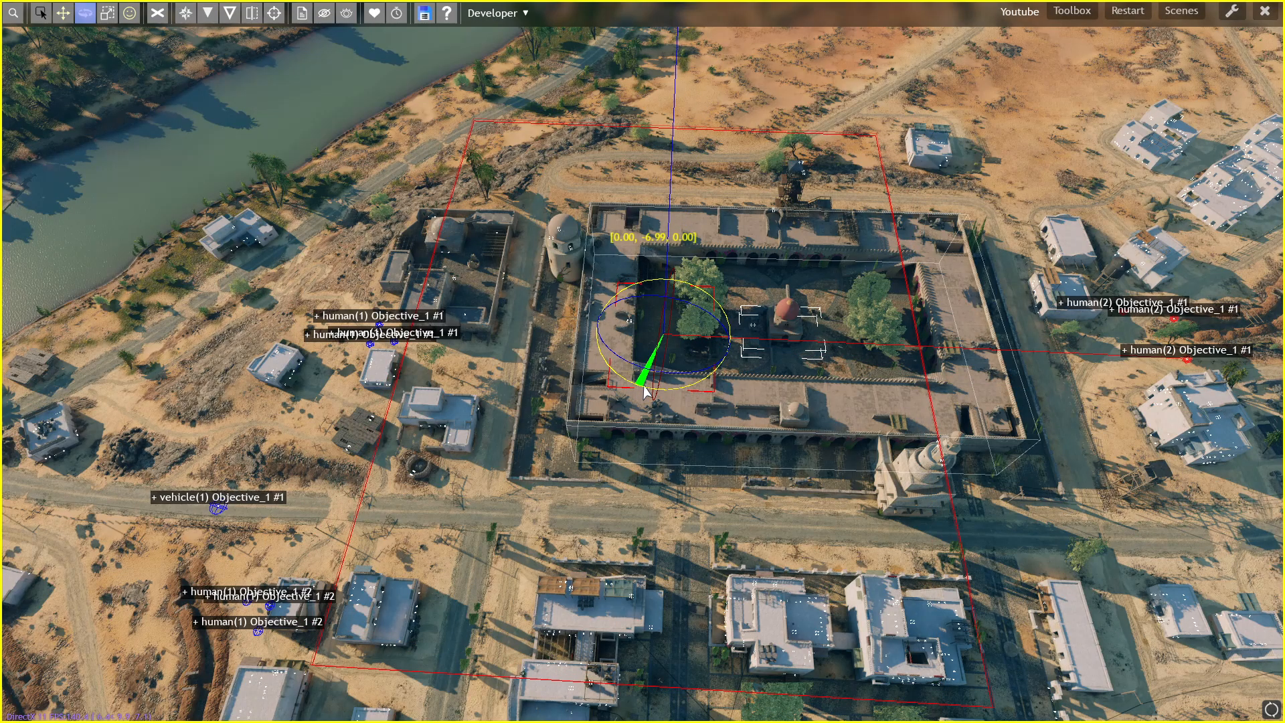
key("w")
left_click_drag(701, 348, 866, 387)
middle_click_drag(866, 387, 935, 378)
left_click_drag(714, 370, 912, 409)
- Stretch the box battle area further along its depth and scale up its height
key("e")
key("r")
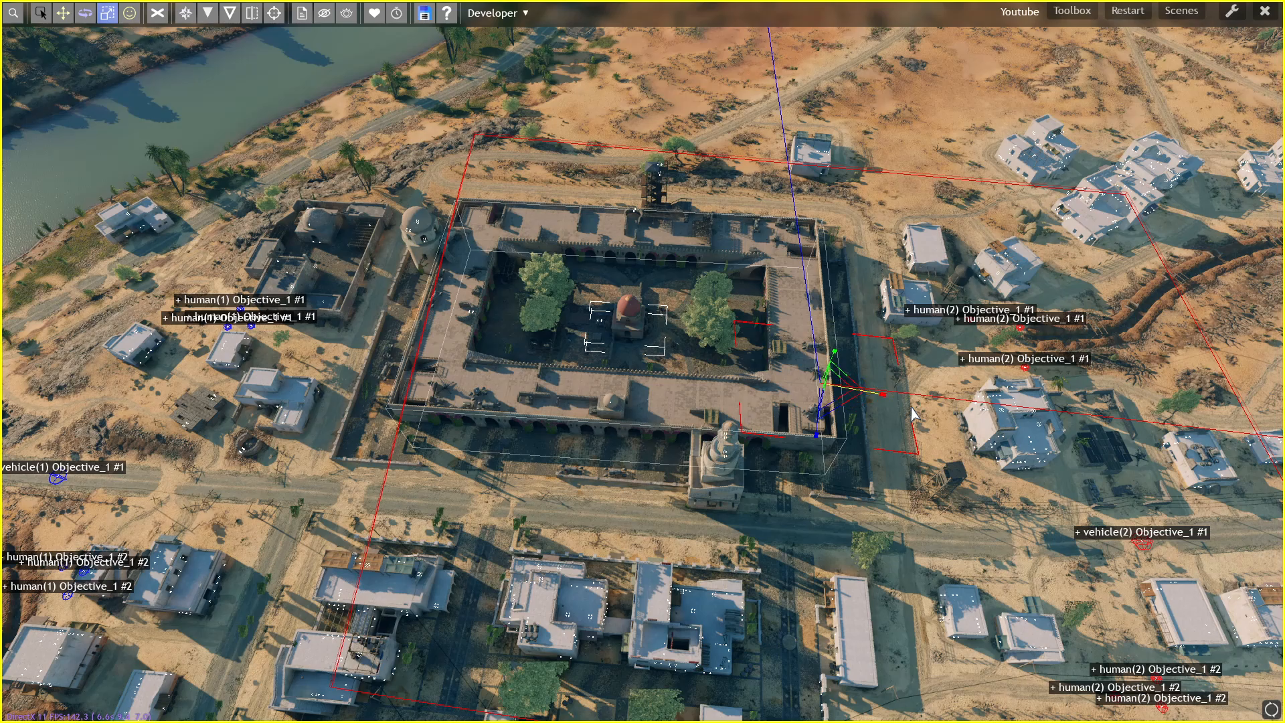
key("w")
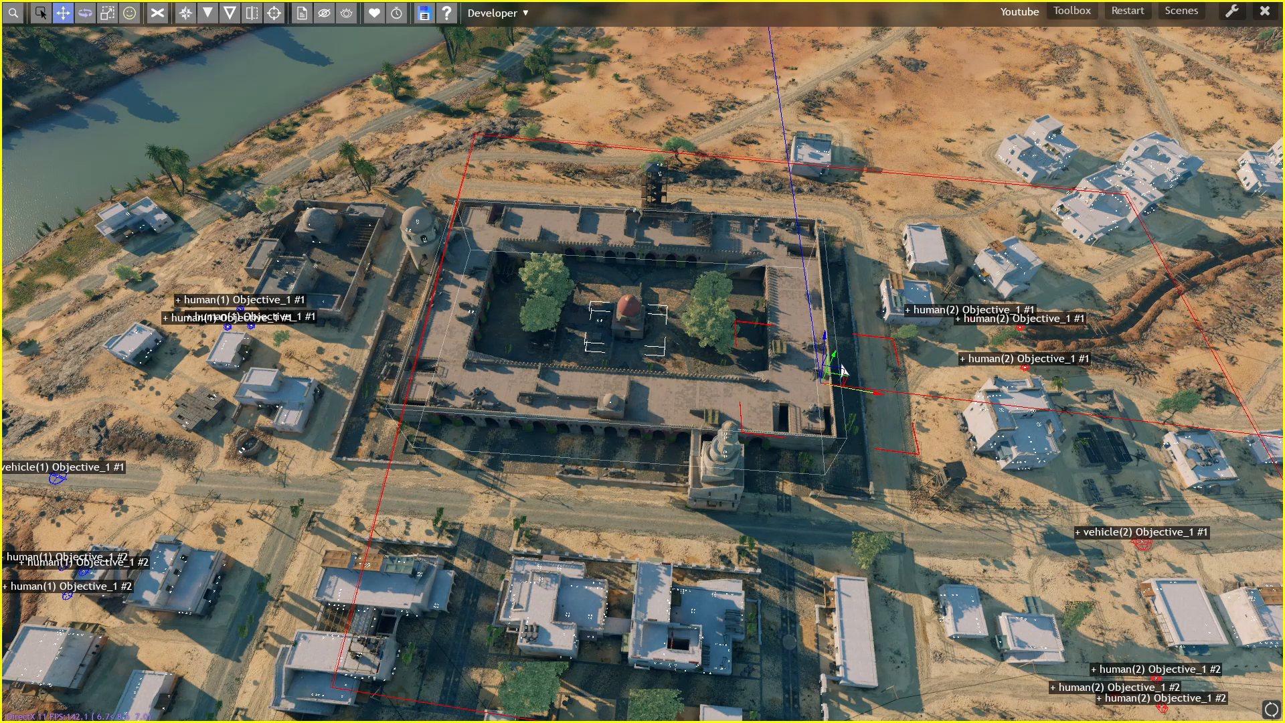
key("r")
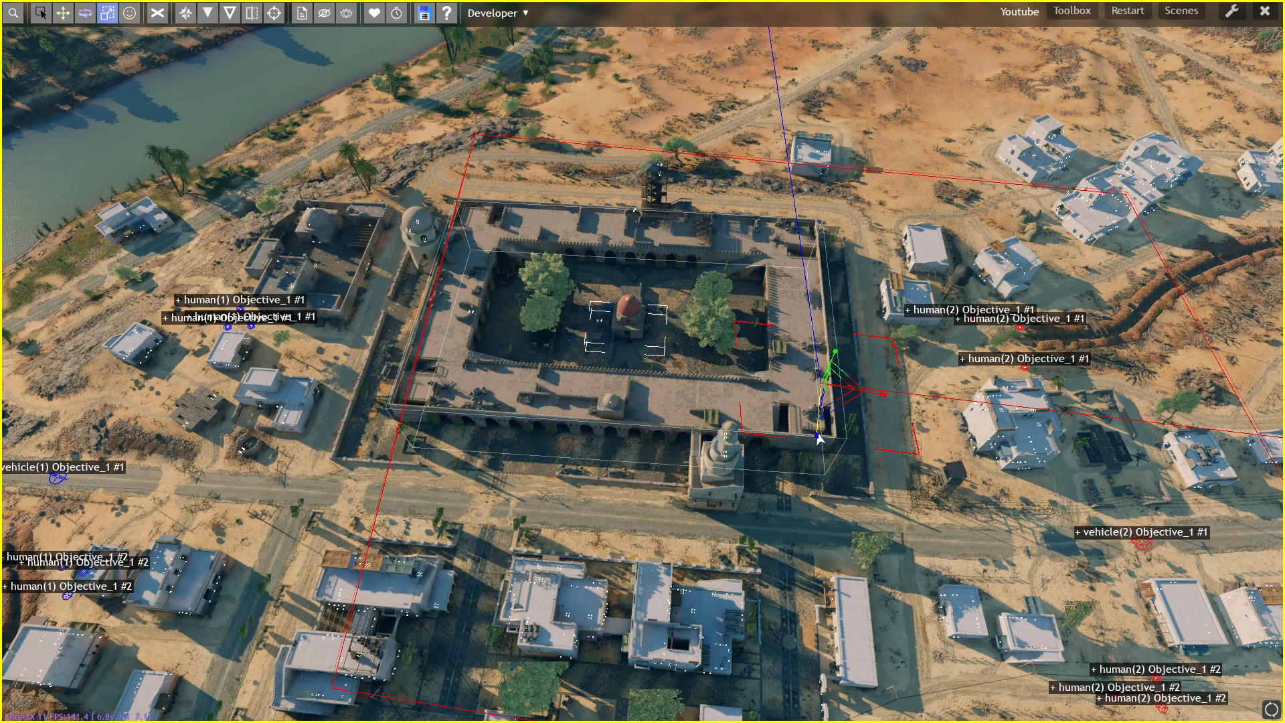
left_click_drag(818, 438, 817, 464)
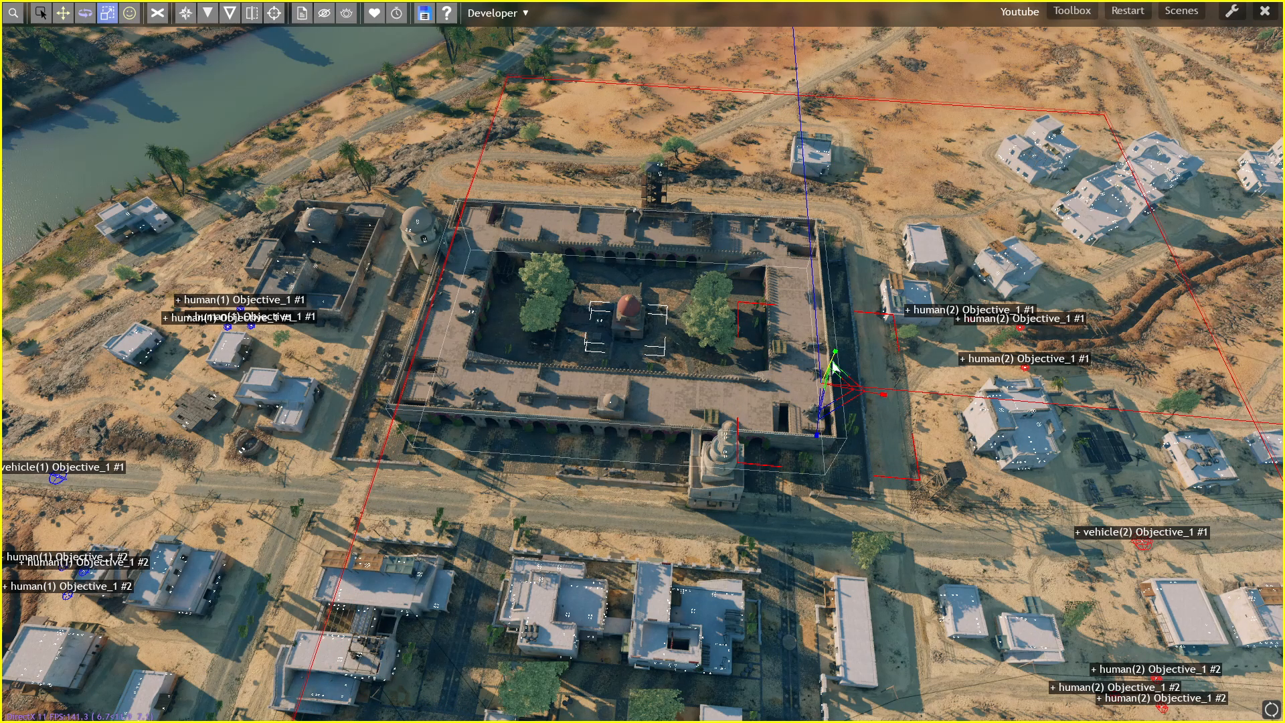
left_click_drag(831, 361, 918, 151)
left_click_drag(836, 354, 874, 303)
left_click_drag(834, 358, 848, 288)
left_click(61, 20)
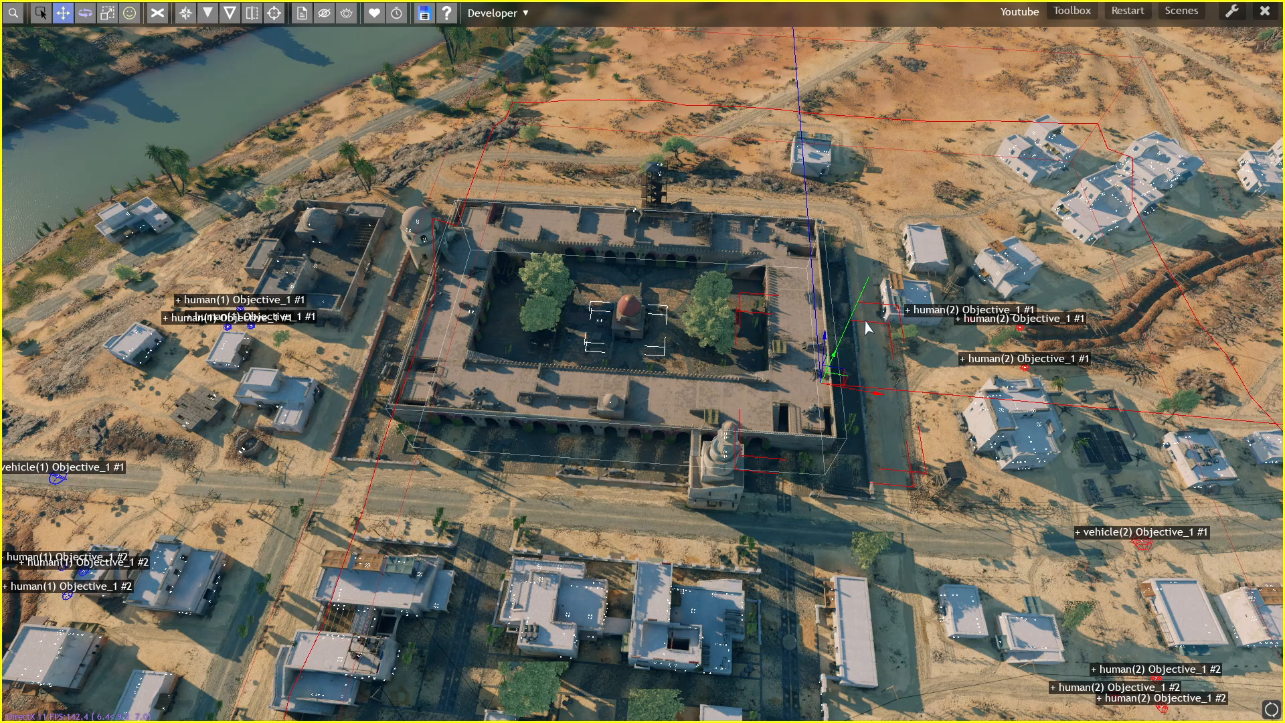
- Set the box battle area's groupName to Objective_1 and its battle_area__team to 2
key("p")
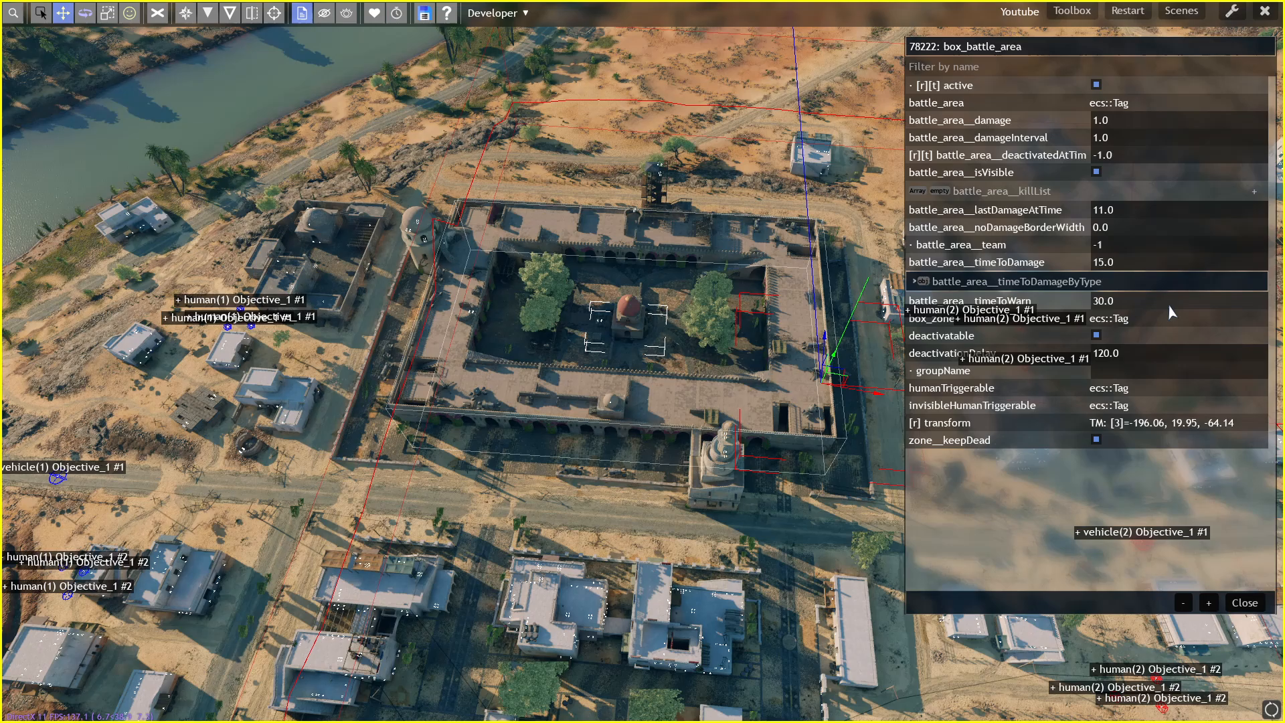
left_click(1117, 372)
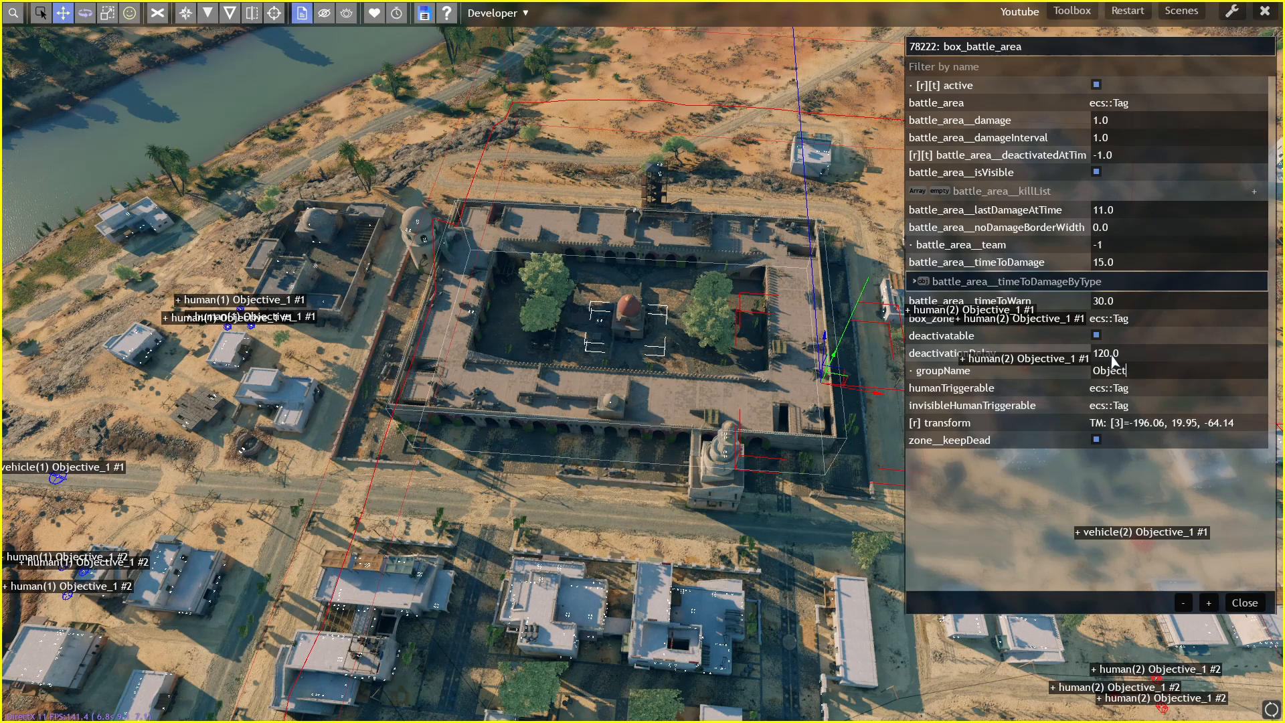
type("_1")
key("Return")
left_click(1142, 248)
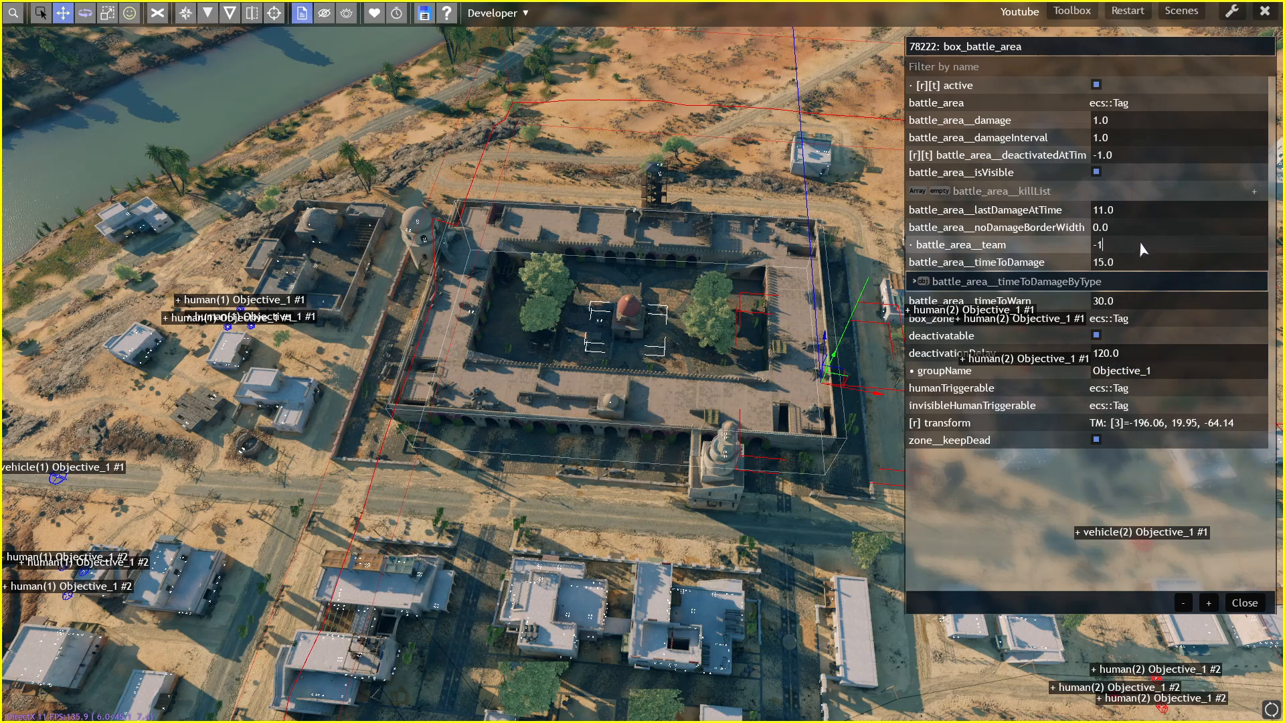
type("2")
key("Return")
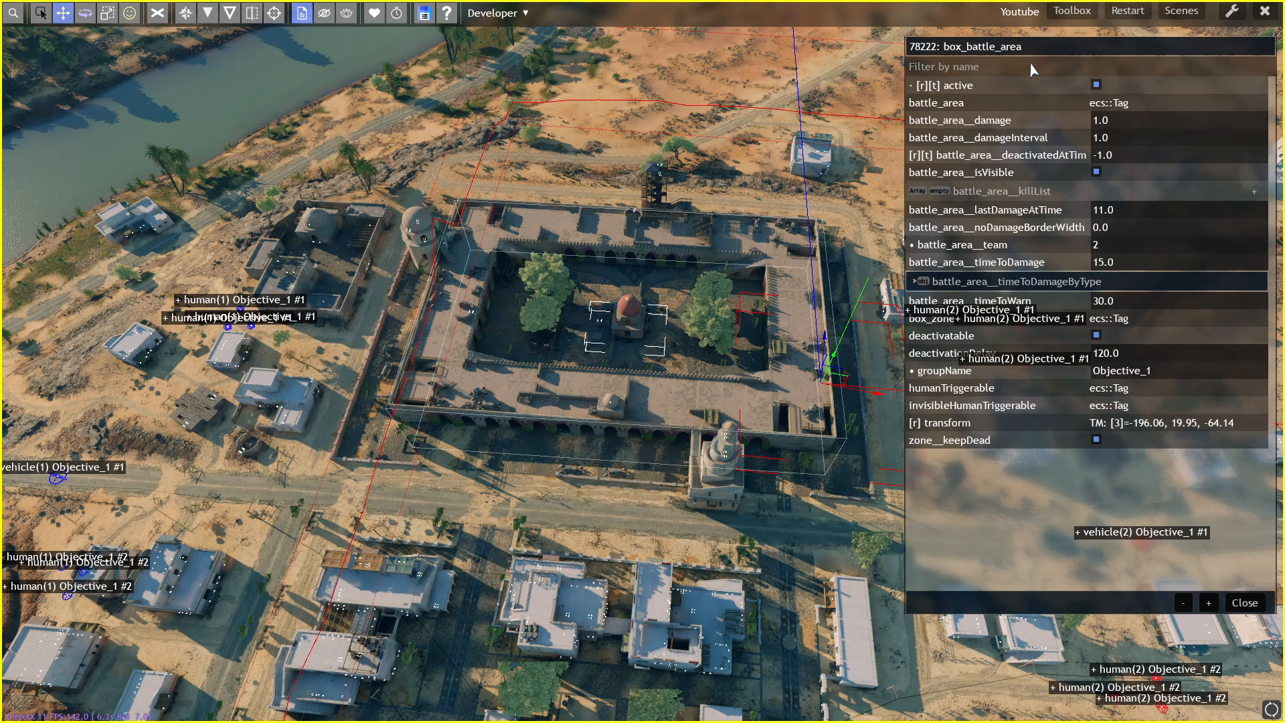
key("p")
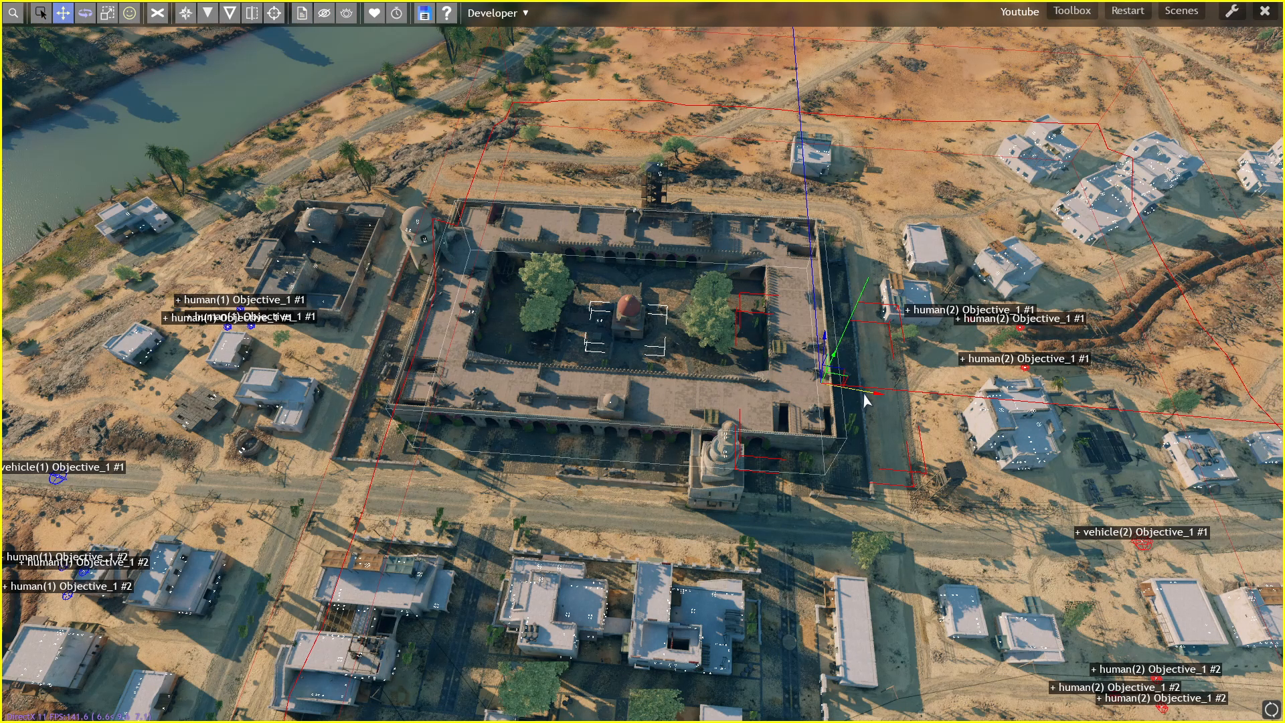
- Duplicate the box battle area across the fort toward the team 1 respawns, to an X coordinate of about -300
left_click_drag(864, 399, 476, 371)
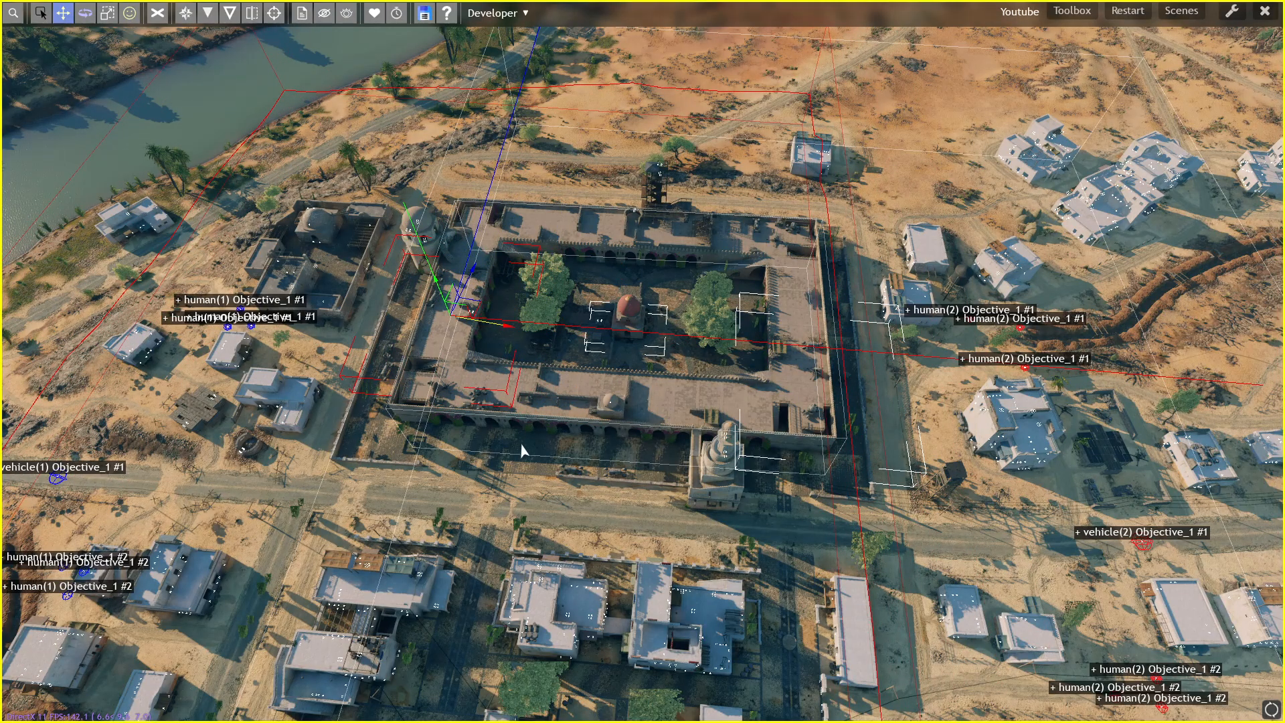
middle_click_drag(522, 445, 643, 363)
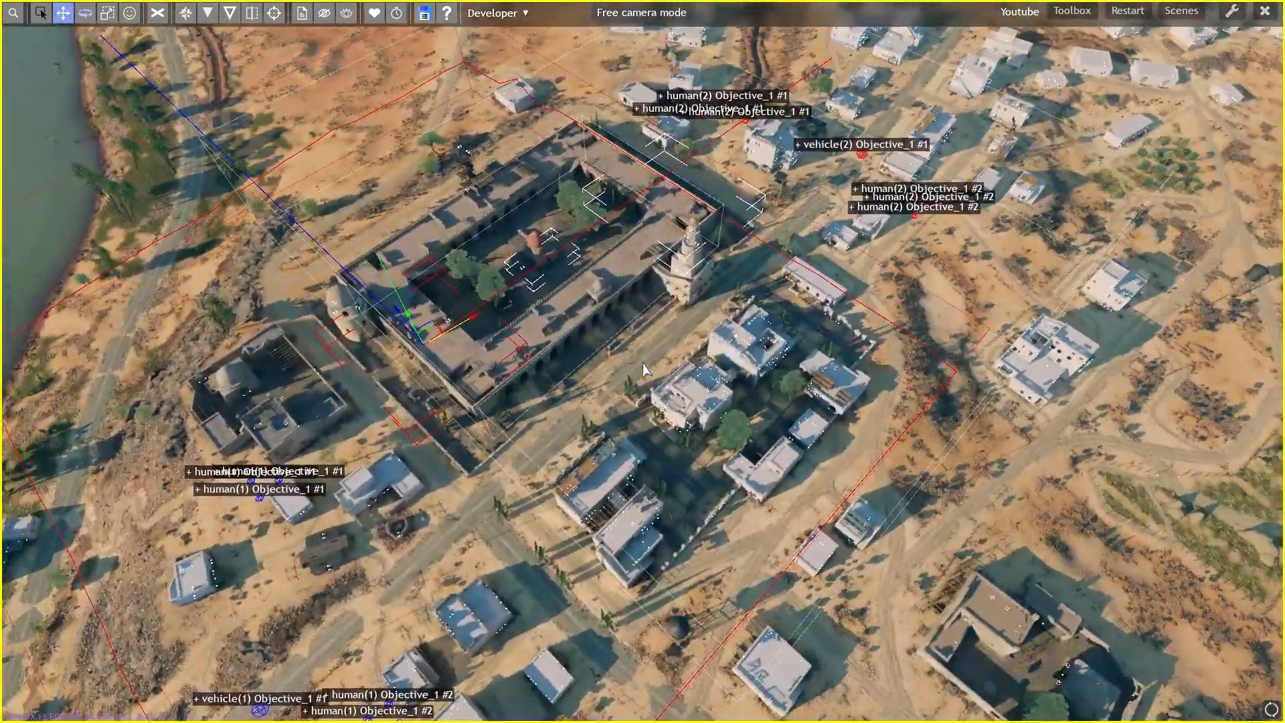
key("d")
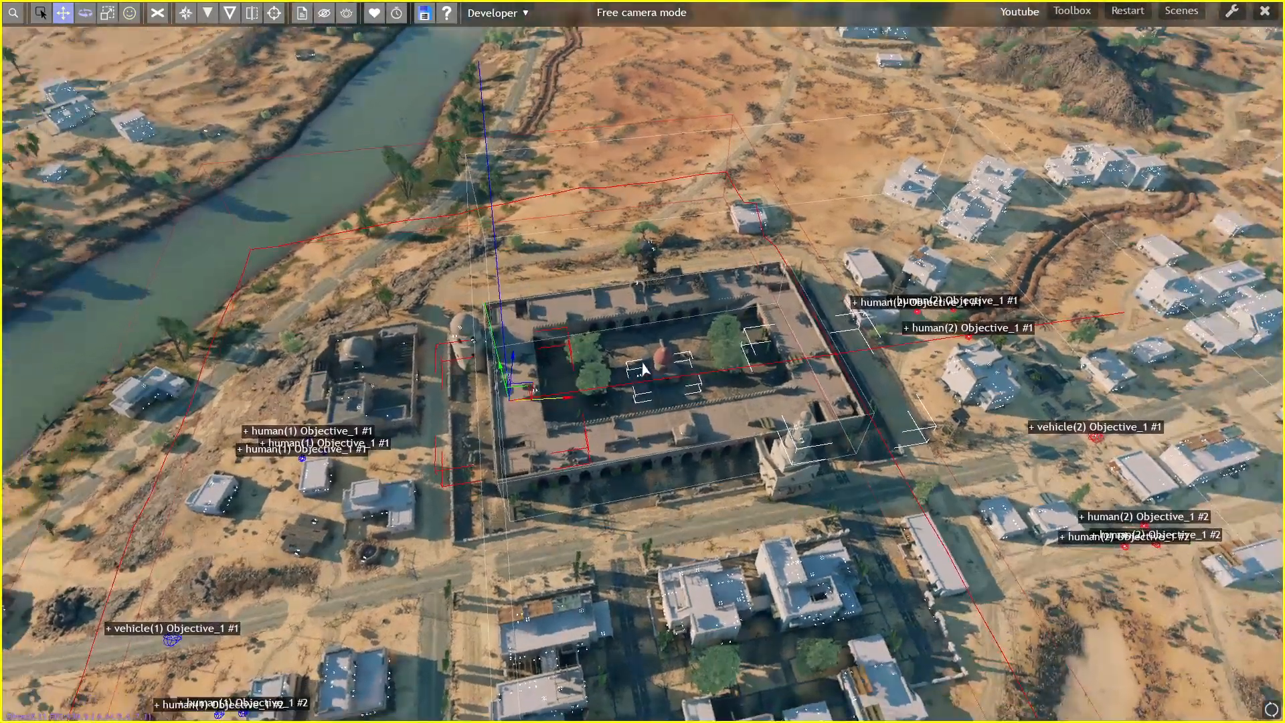
- Edit the battle_area__team value of the duplicated box battle area and deselect it
key("space")
key("p")
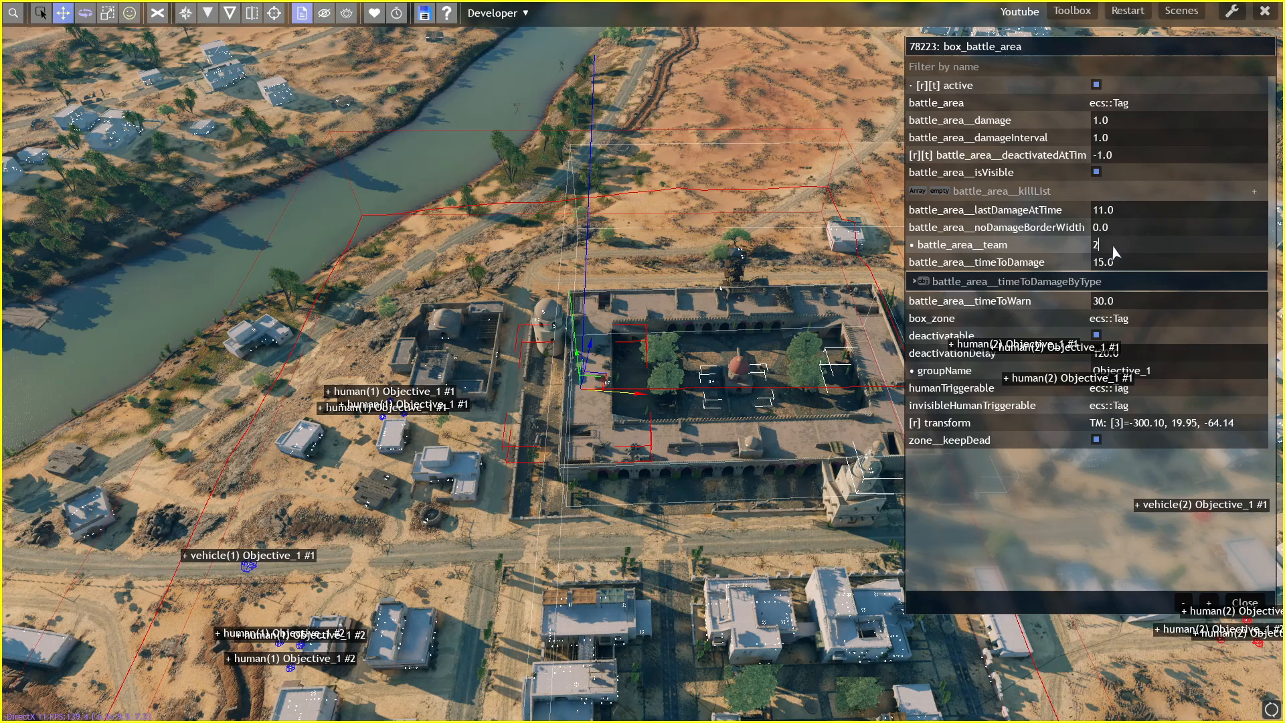
left_click(1247, 602)
left_click(829, 99)
mouse_move(837, 126)
middle_mouse_down()
mouse_move(643, 363)
mouse_move(813, 127)
middle_mouse_up()
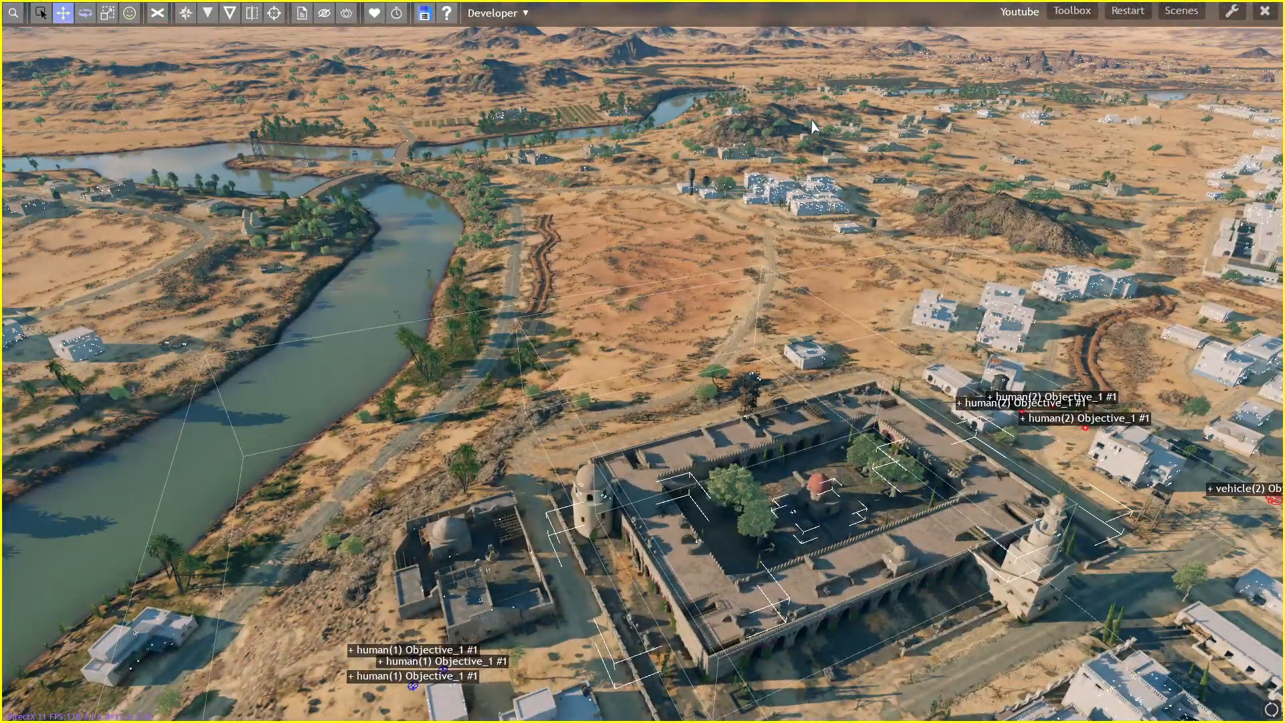
key("t")
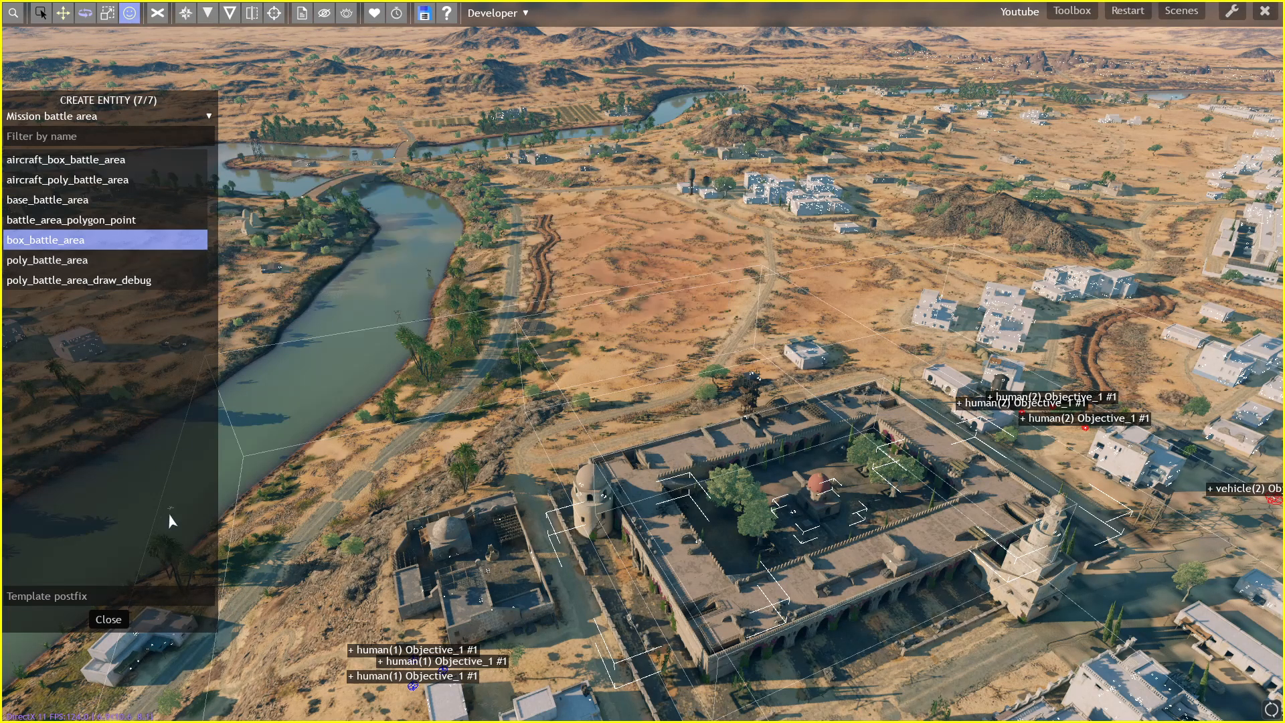
left_click(110, 620)
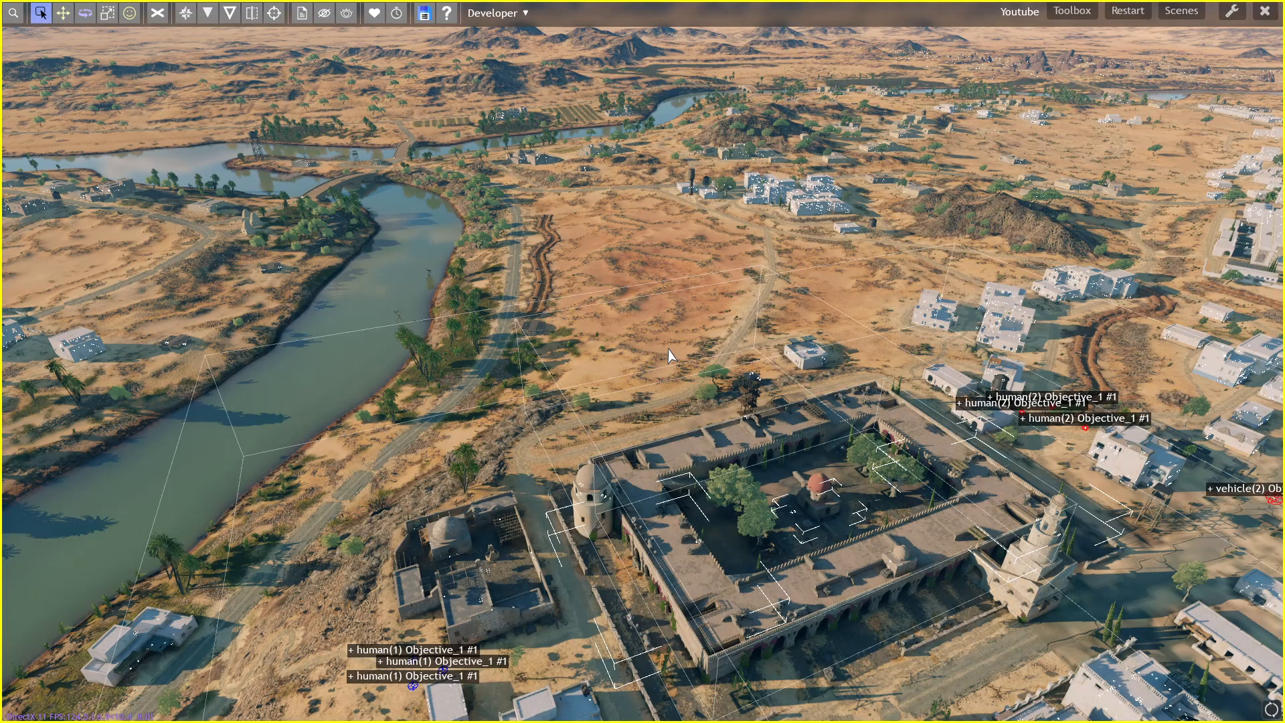
middle_click_drag(668, 350, 643, 364)
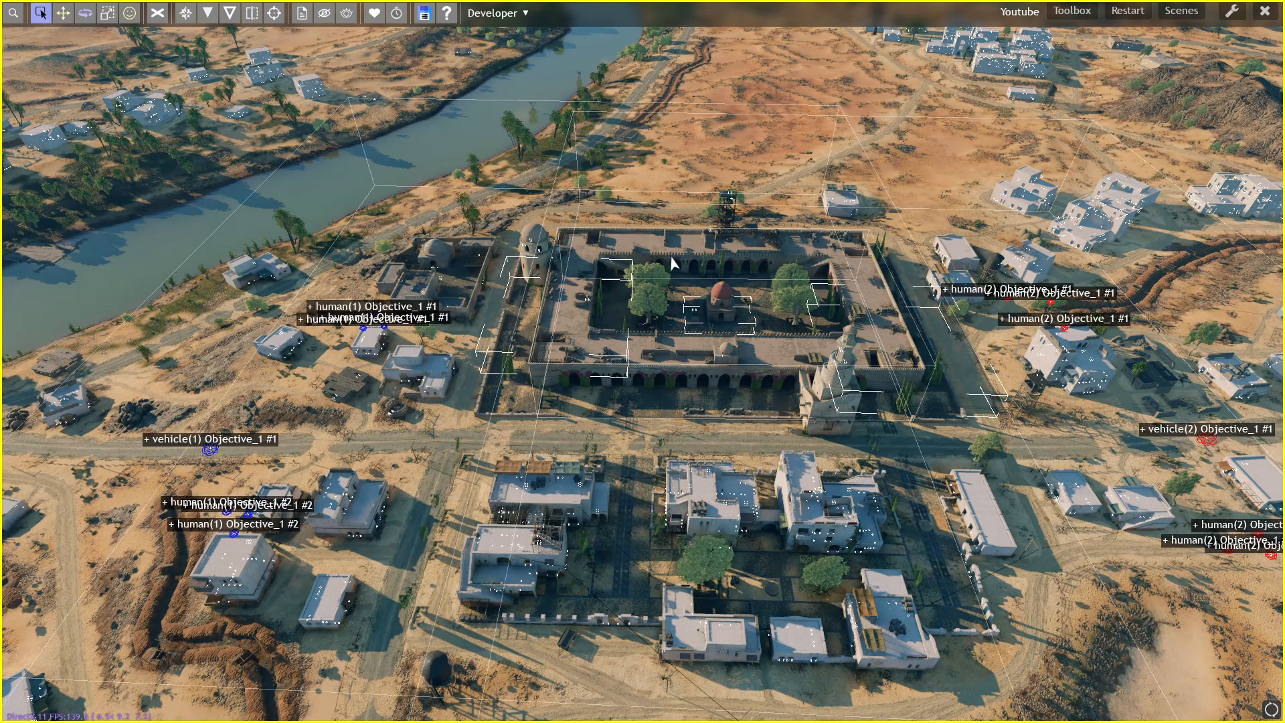
- Check the squad selection in play mode, return to the editor and look over the fort and surrounding respawns
key("space")
key("F12")
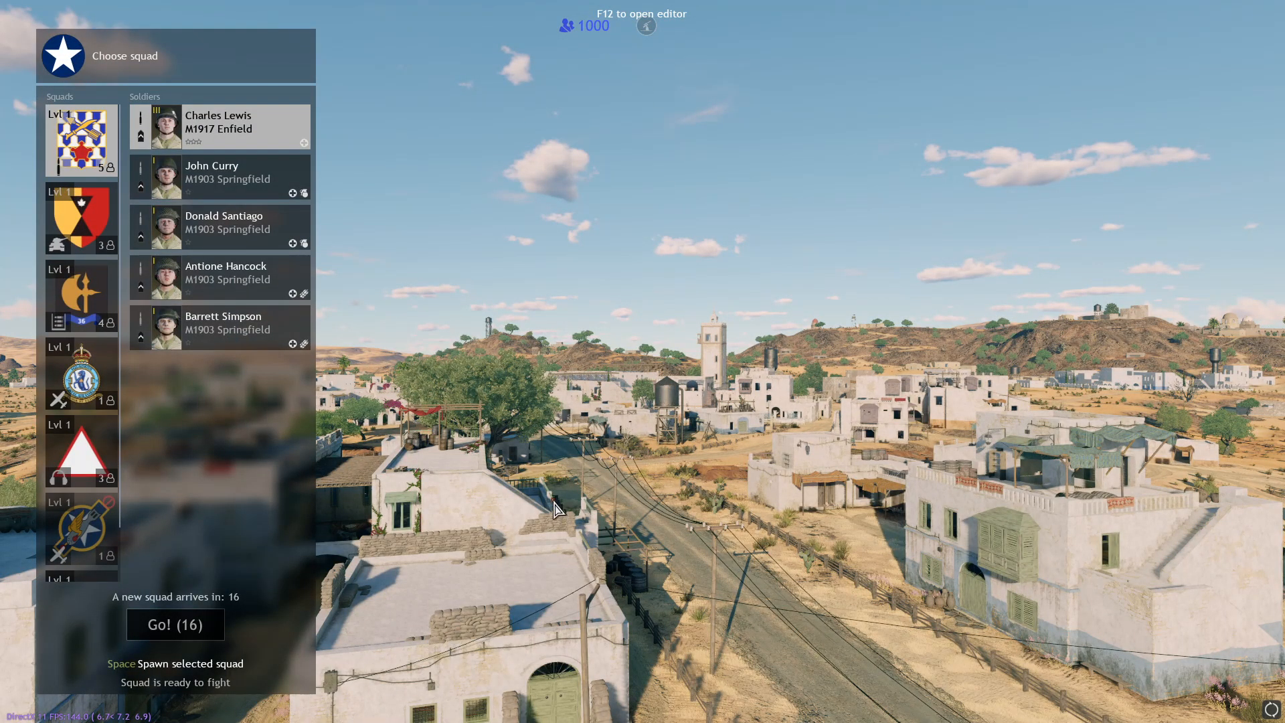
key("F12")
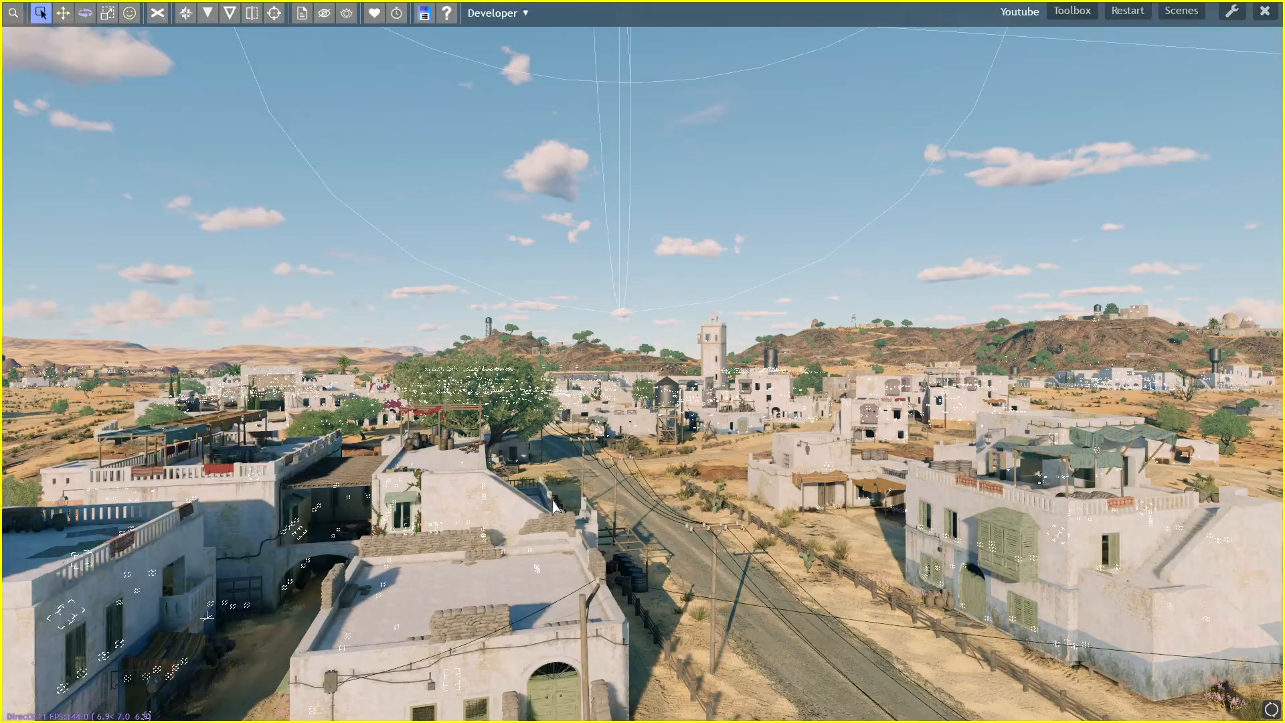
key("space")
key("s")
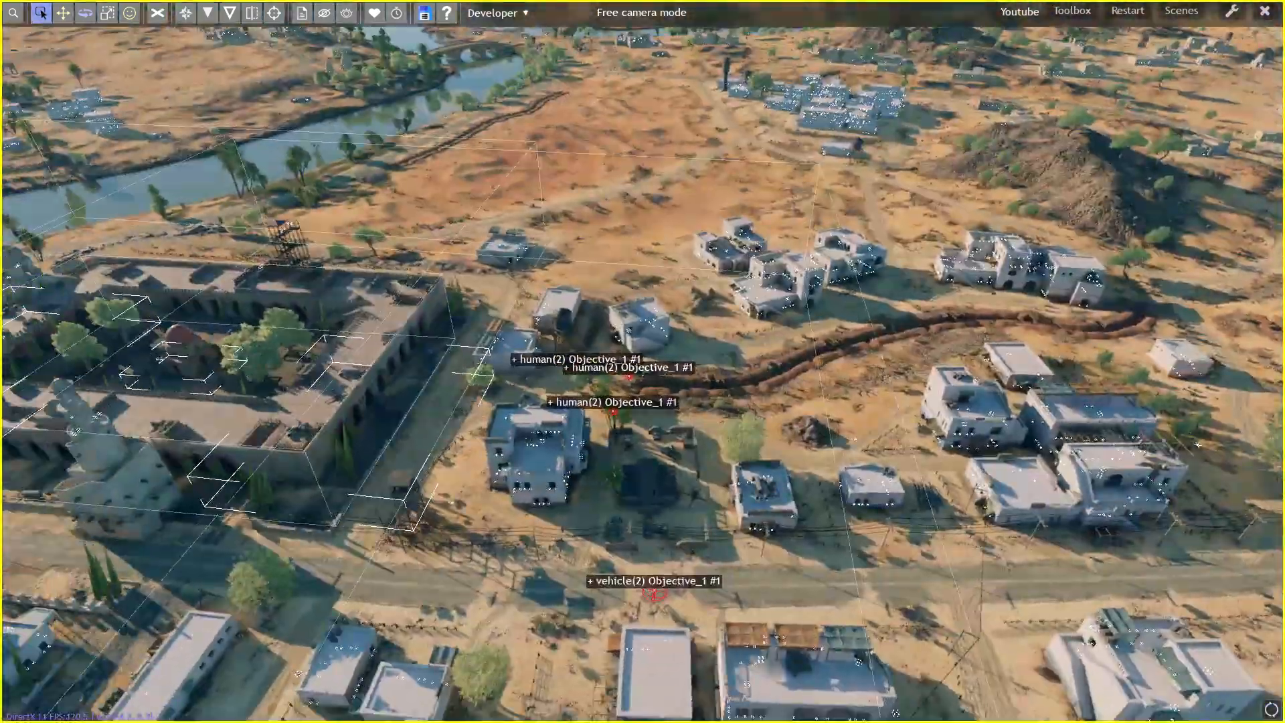
key("a")
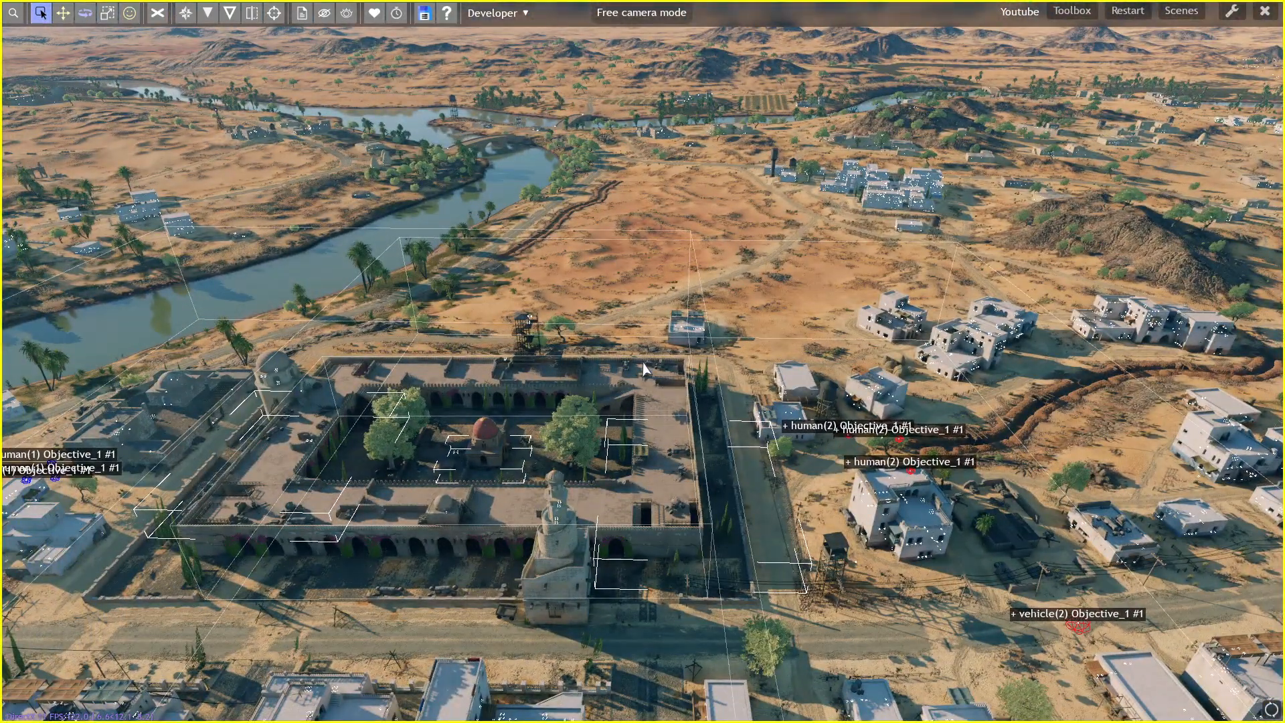
key("space")
- Filter the entity list by team, select the team_tunisia_allies entity and open its properties
key("Tab")
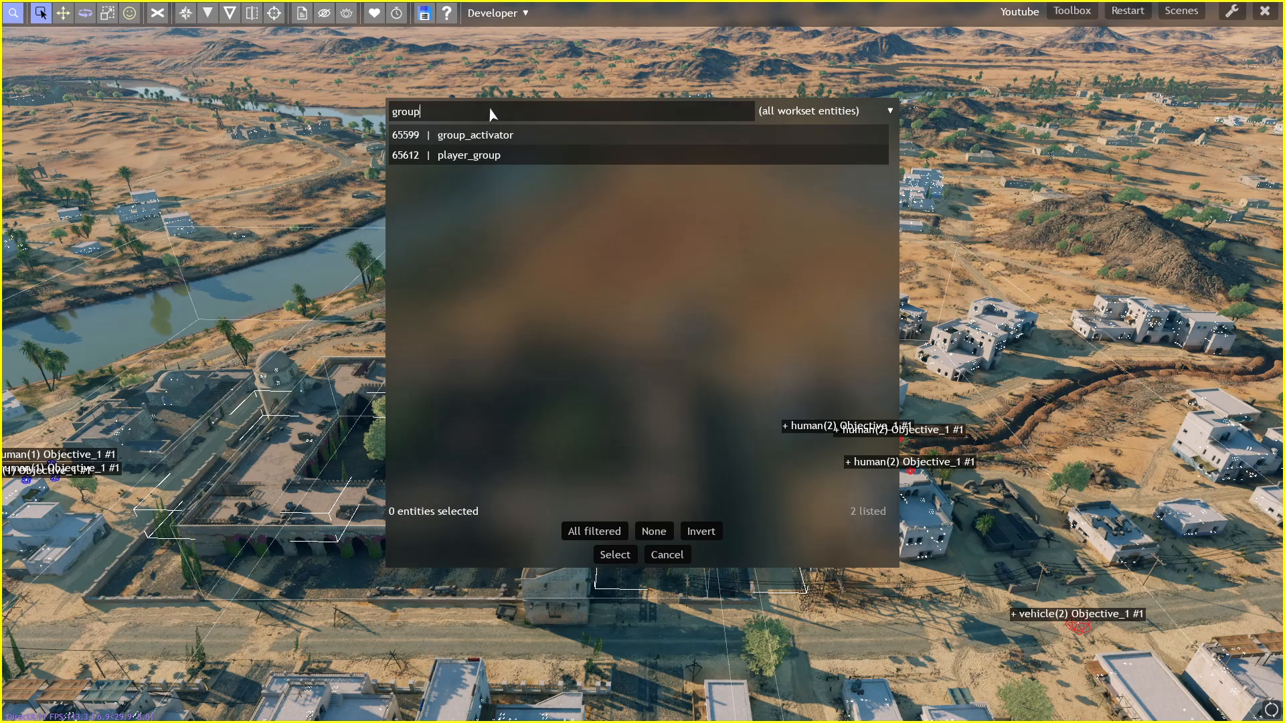
key("BackSpace")
key("BackSpace")
key("BackSpace")
key("BackSpace")
key("BackSpace")
type("team")
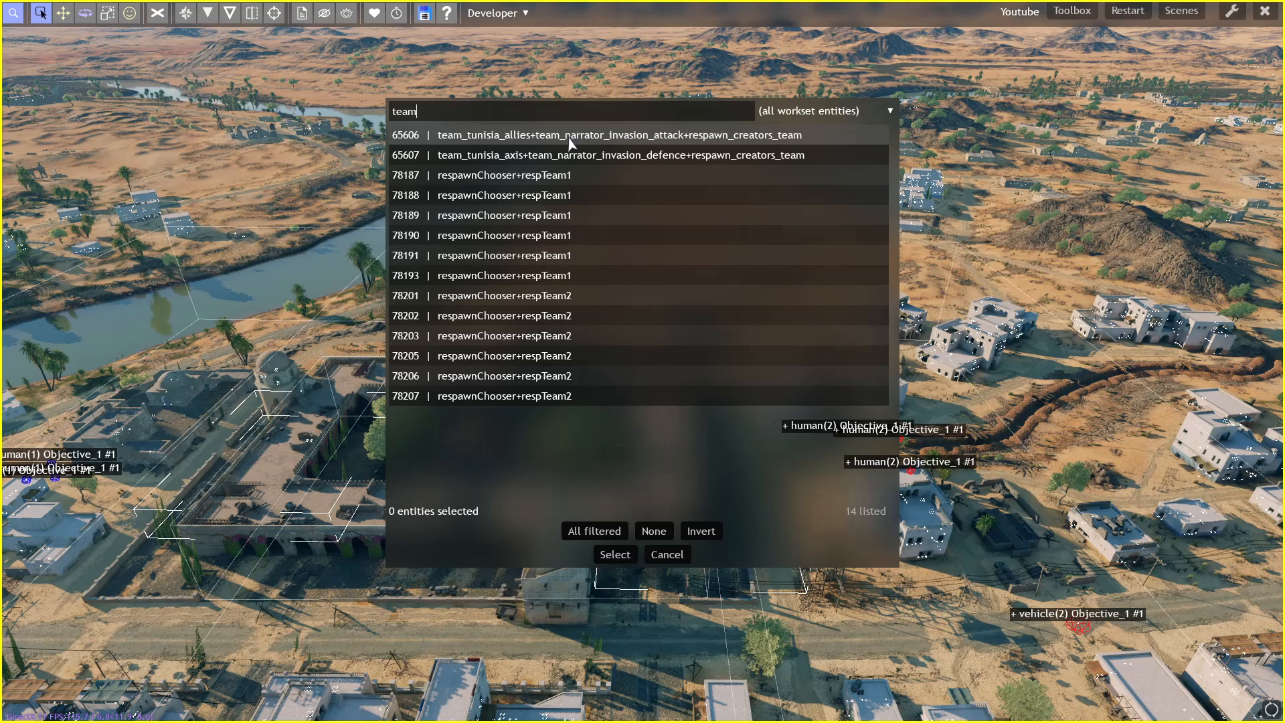
left_click(628, 558)
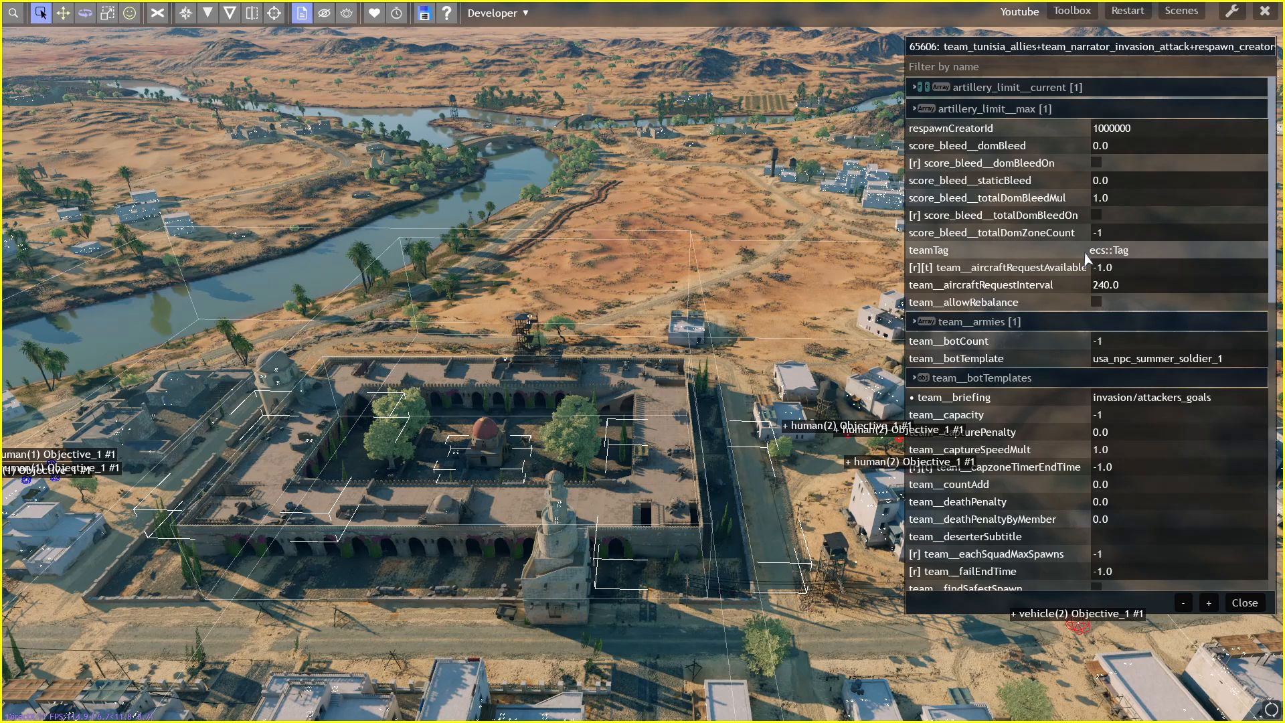
- Examine the allied team entity's properties down through team__score, team__scoreCap and team__squadSpawnCost, and close them
scroll(1088, 257, "down", 3)
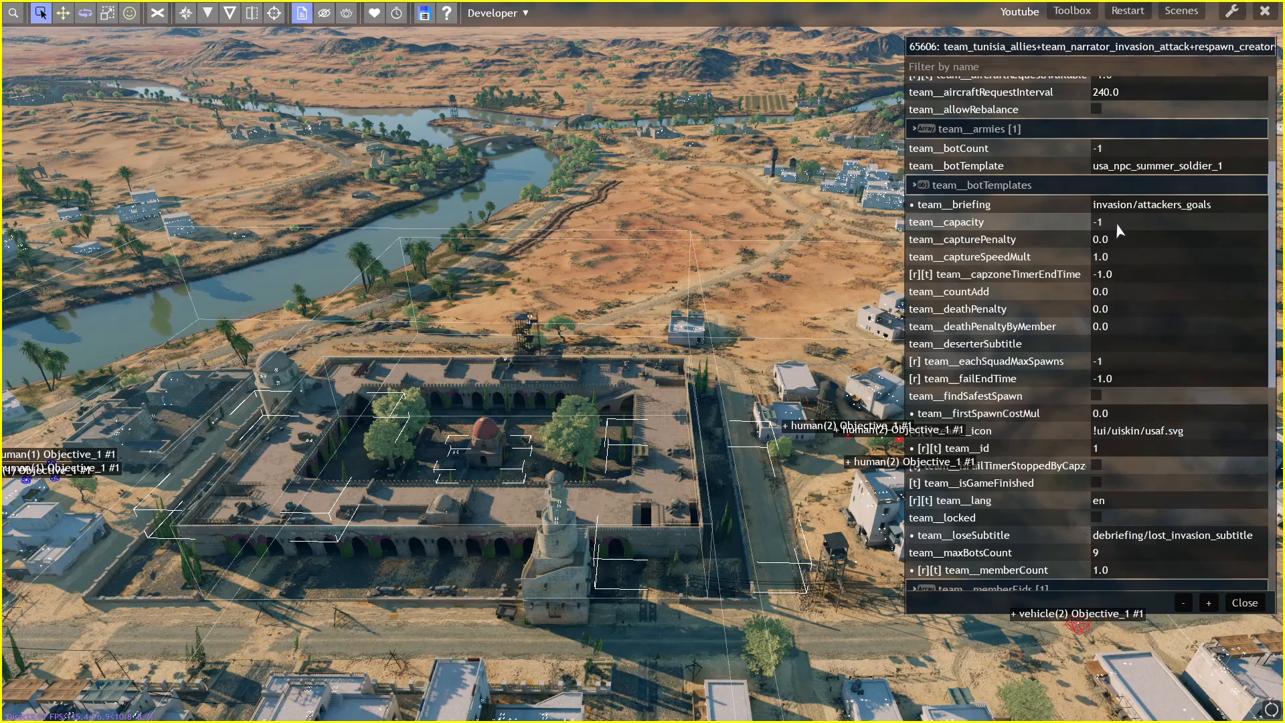
scroll(1132, 366, "down", 2)
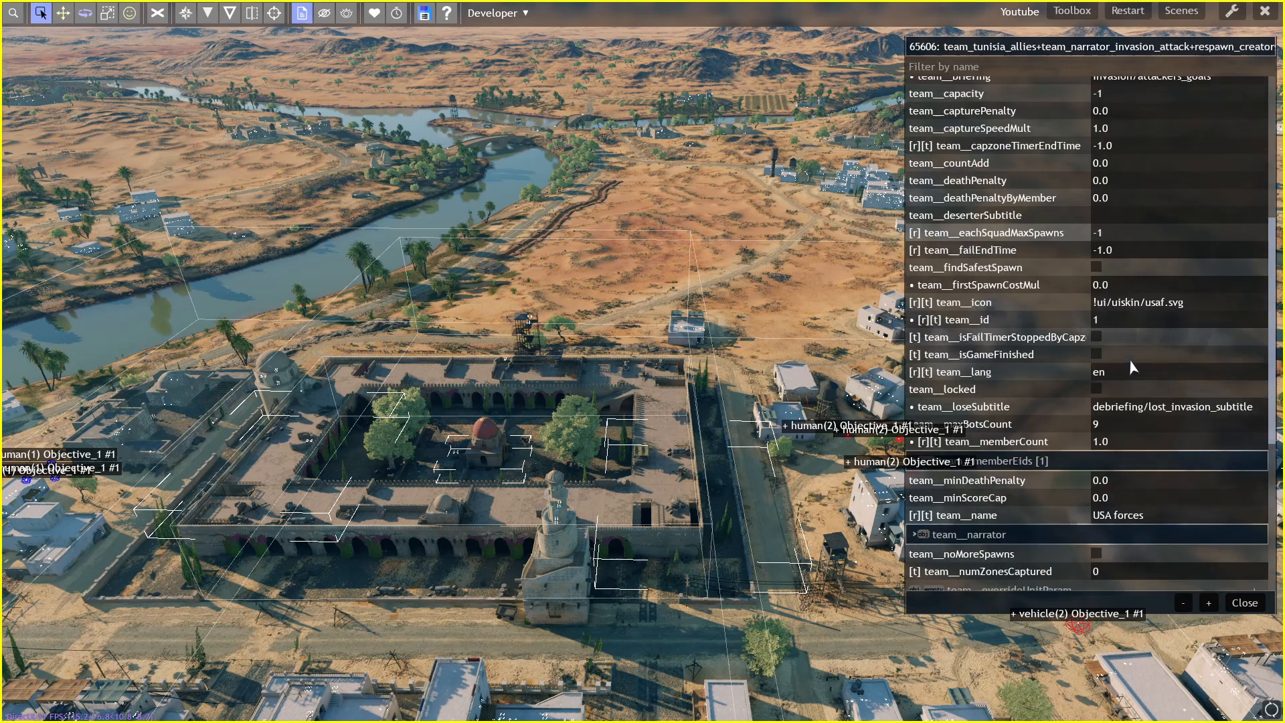
scroll(1227, 402, "down", 1)
scroll(1205, 428, "down", 2)
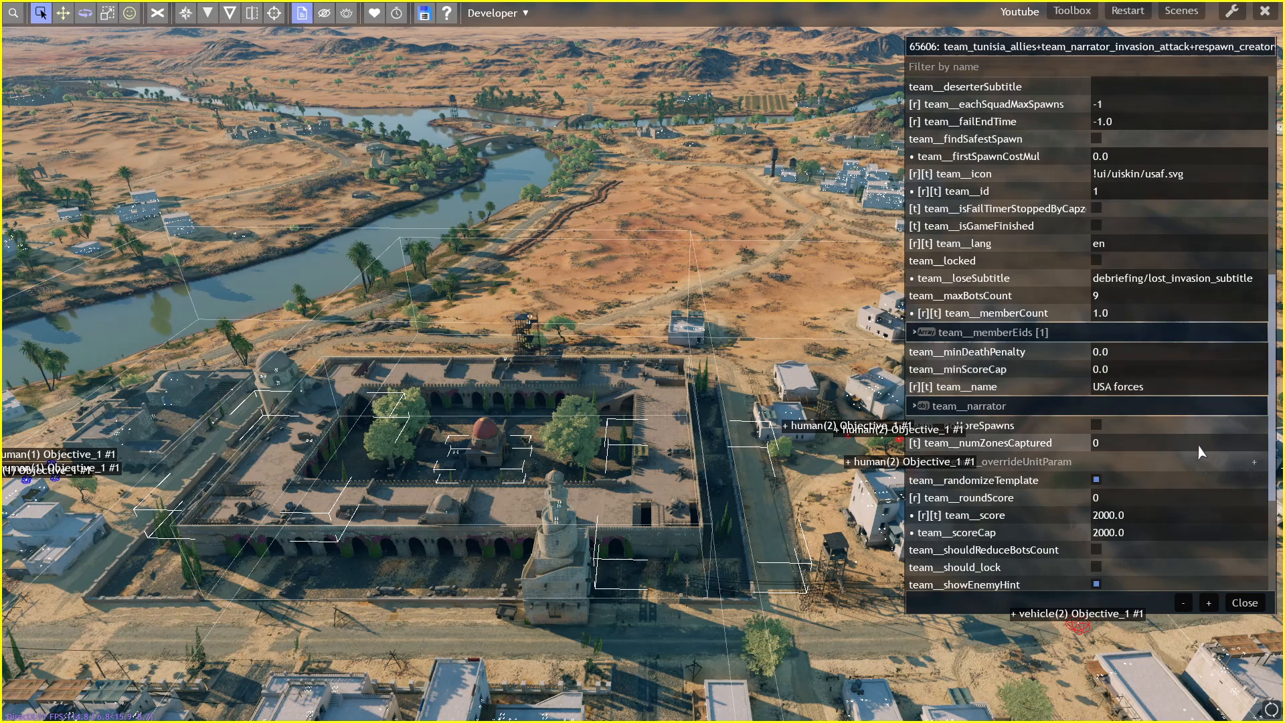
scroll(1198, 445, "down", 1)
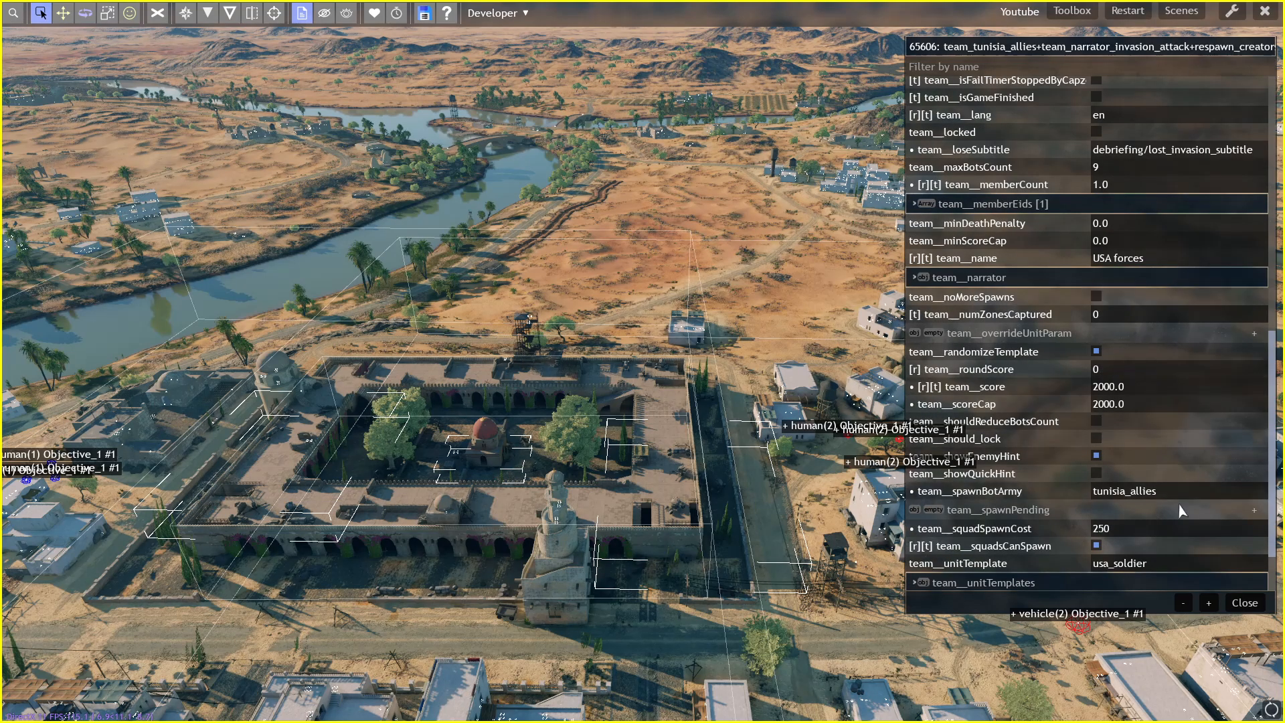
scroll(1181, 506, "down", 1)
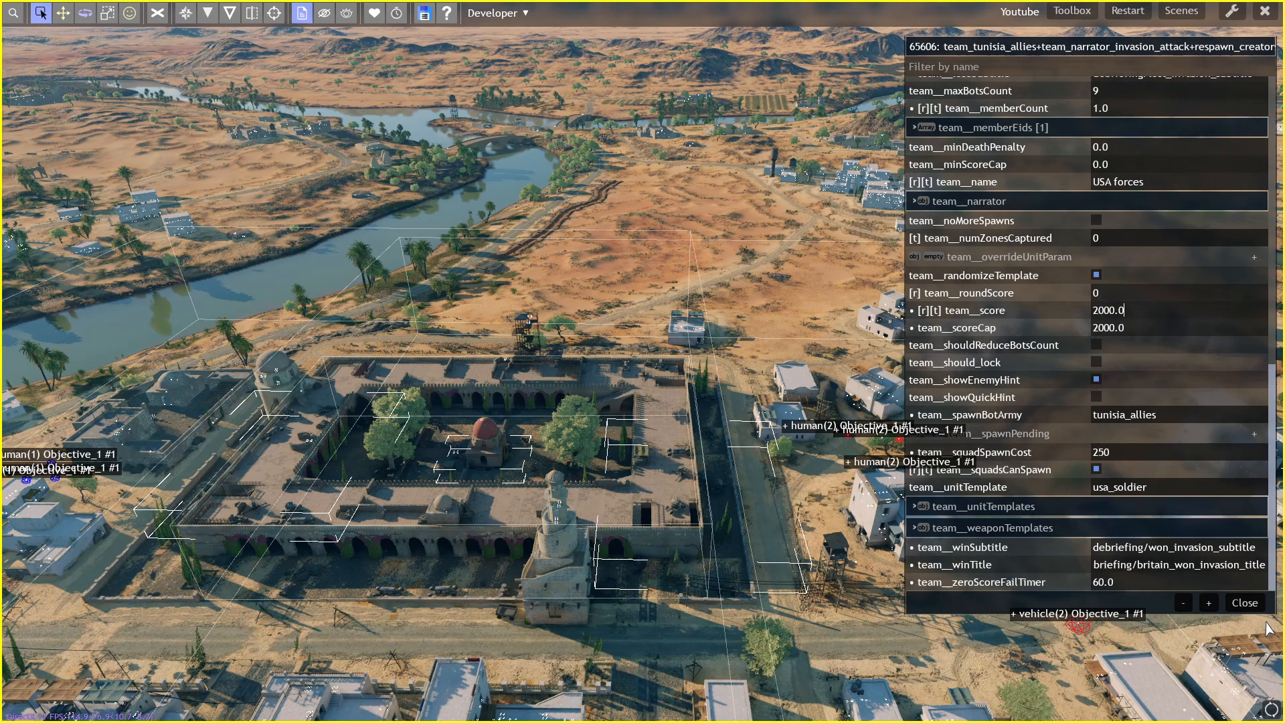
left_click(1246, 604)
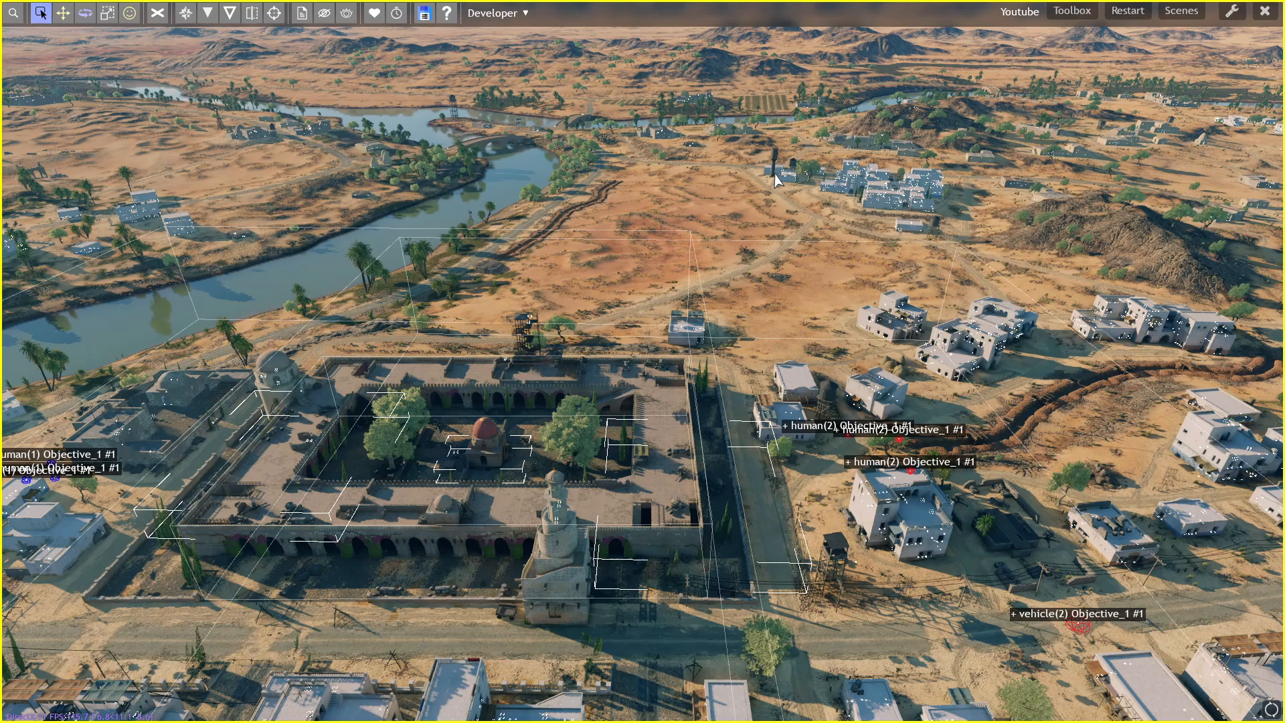
- Review the team_tunisia_axis entry among the team entities, and check the ticket display in play mode
key("Tab")
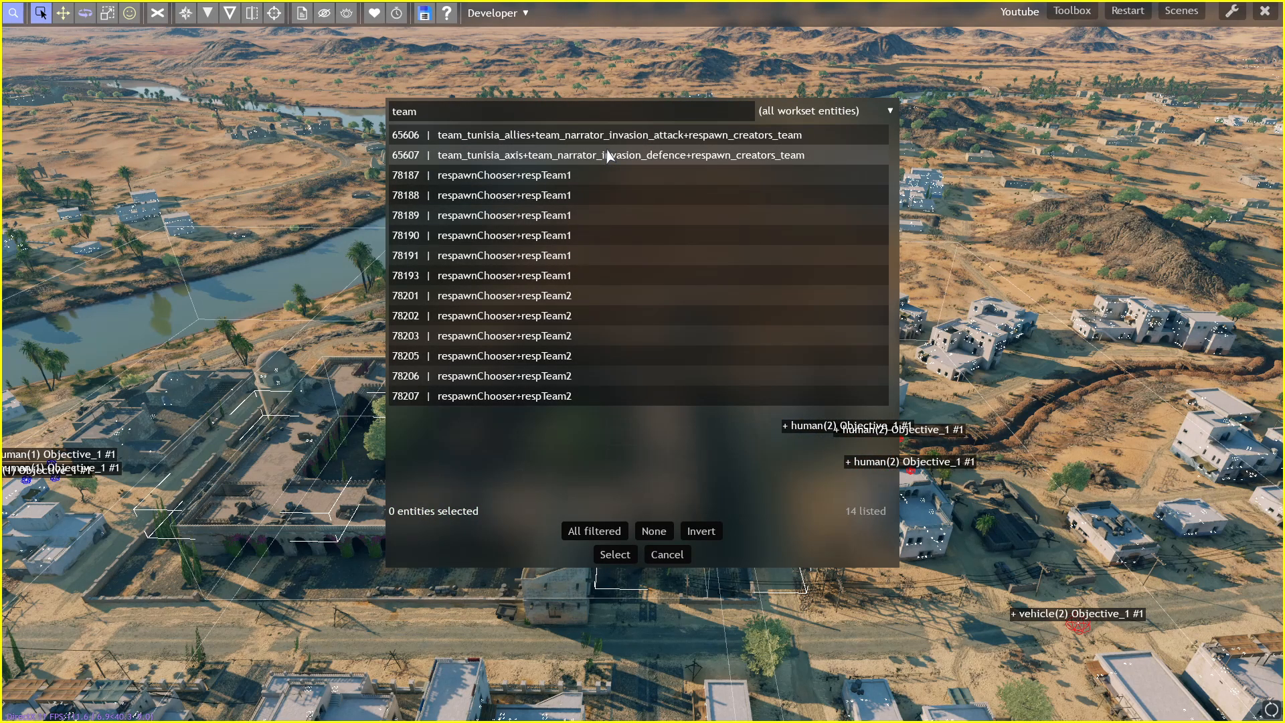
key("Escape")
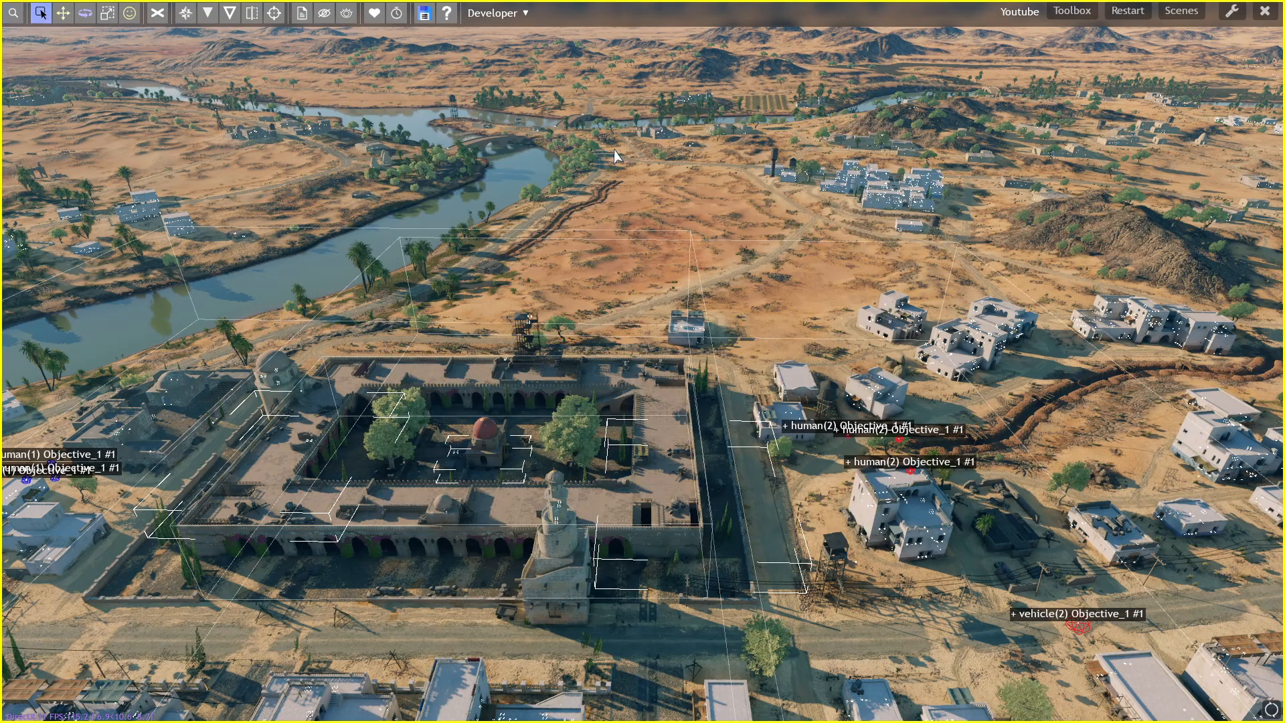
middle_click_drag(718, 366, 643, 363)
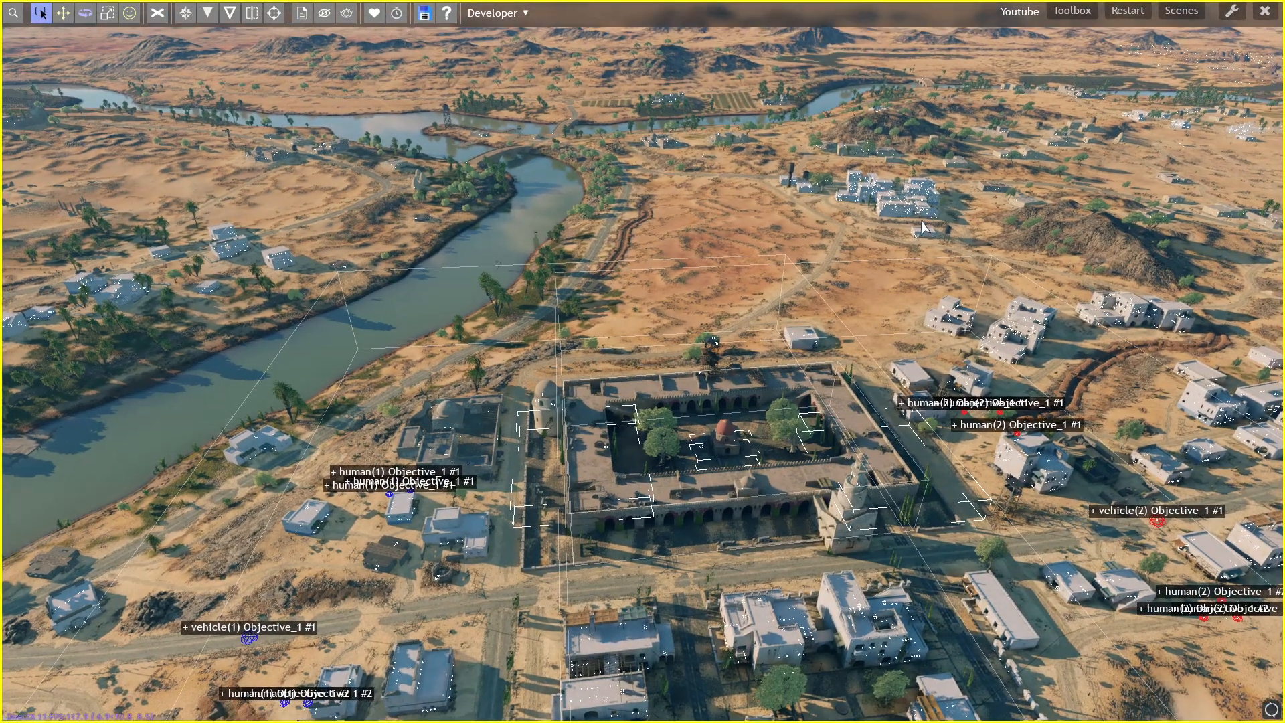
key("F12")
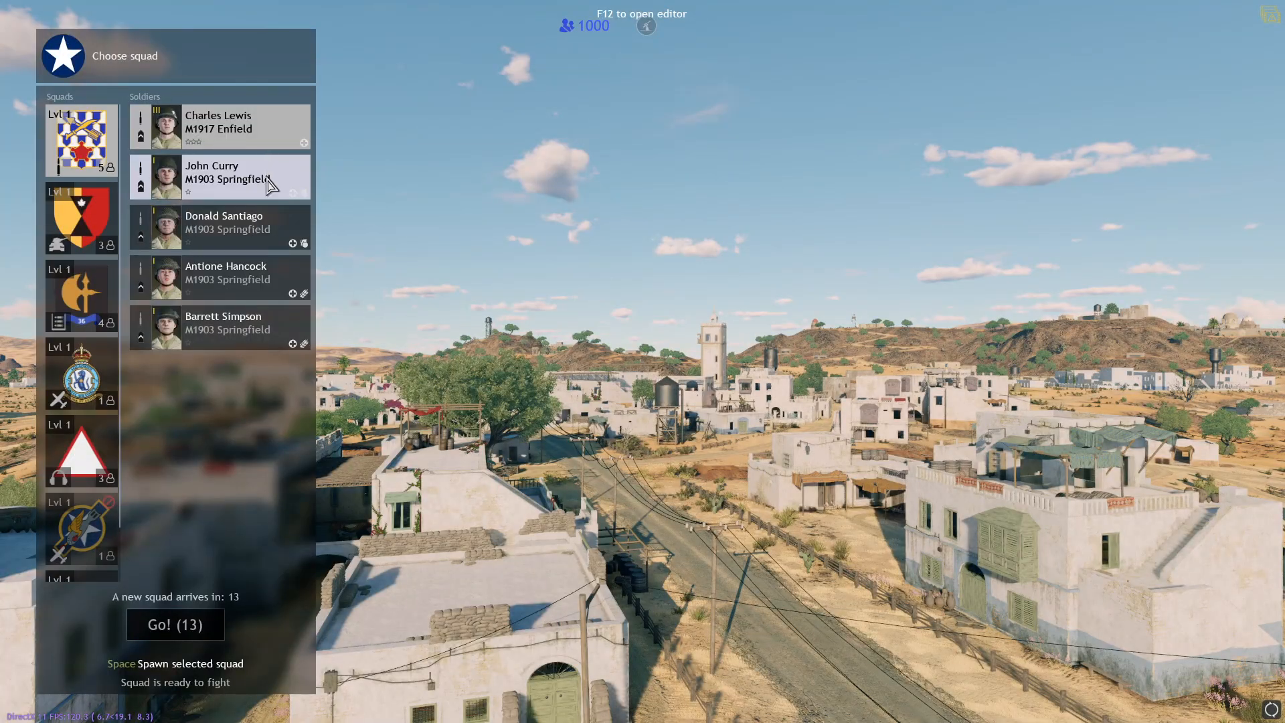
key("F12")
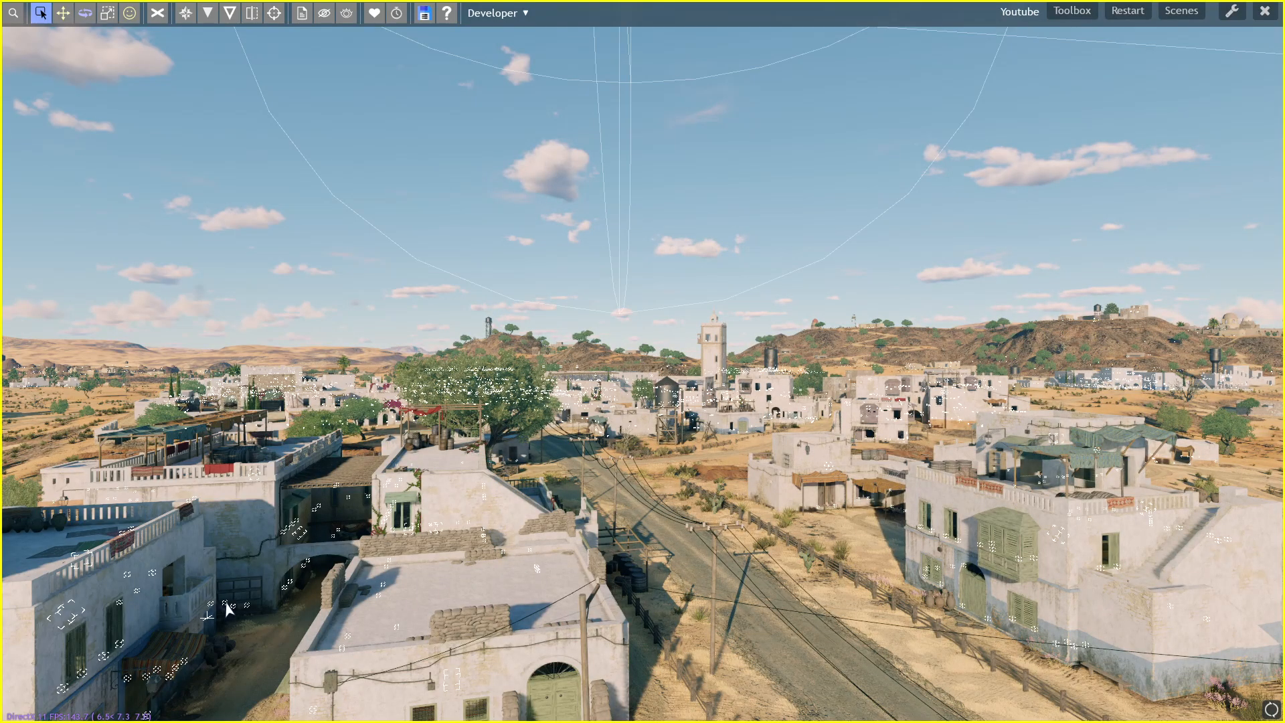
- Duplicate the fort's capture zone and place the copy beside the fort, near the team 2 human respawns
middle_click_drag(93, 714, 642, 363)
key("w")
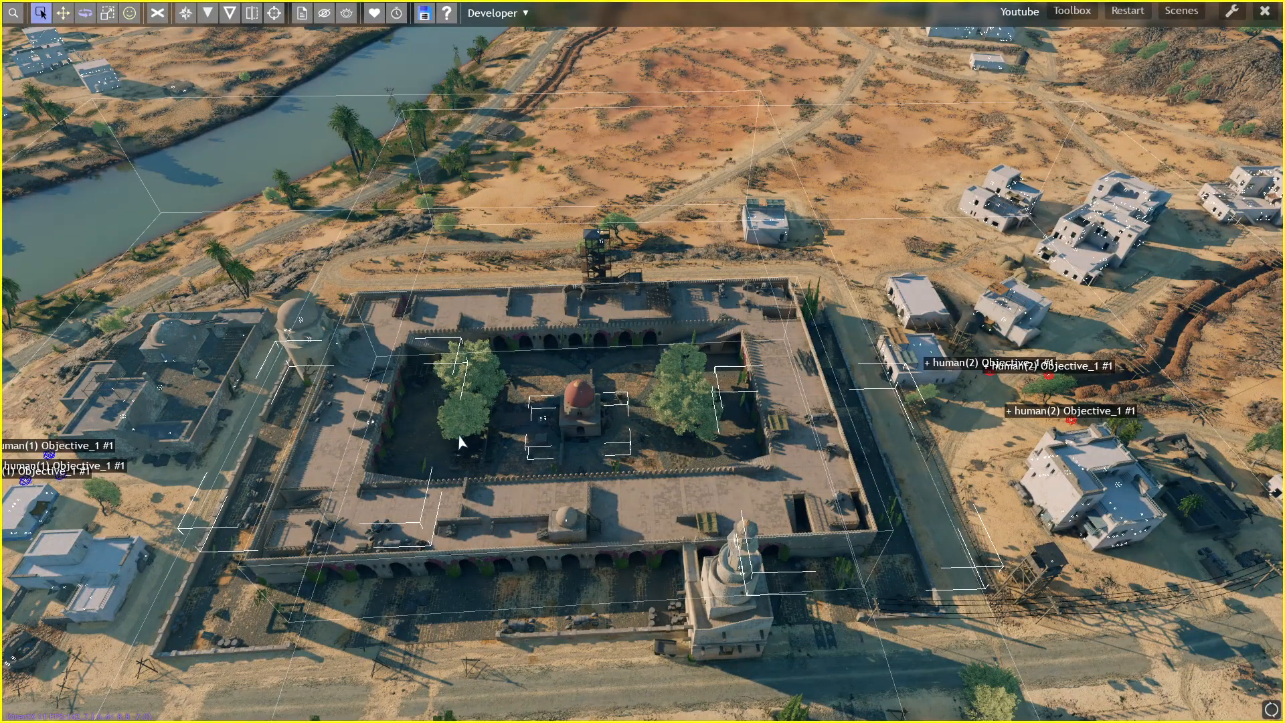
left_click(622, 443)
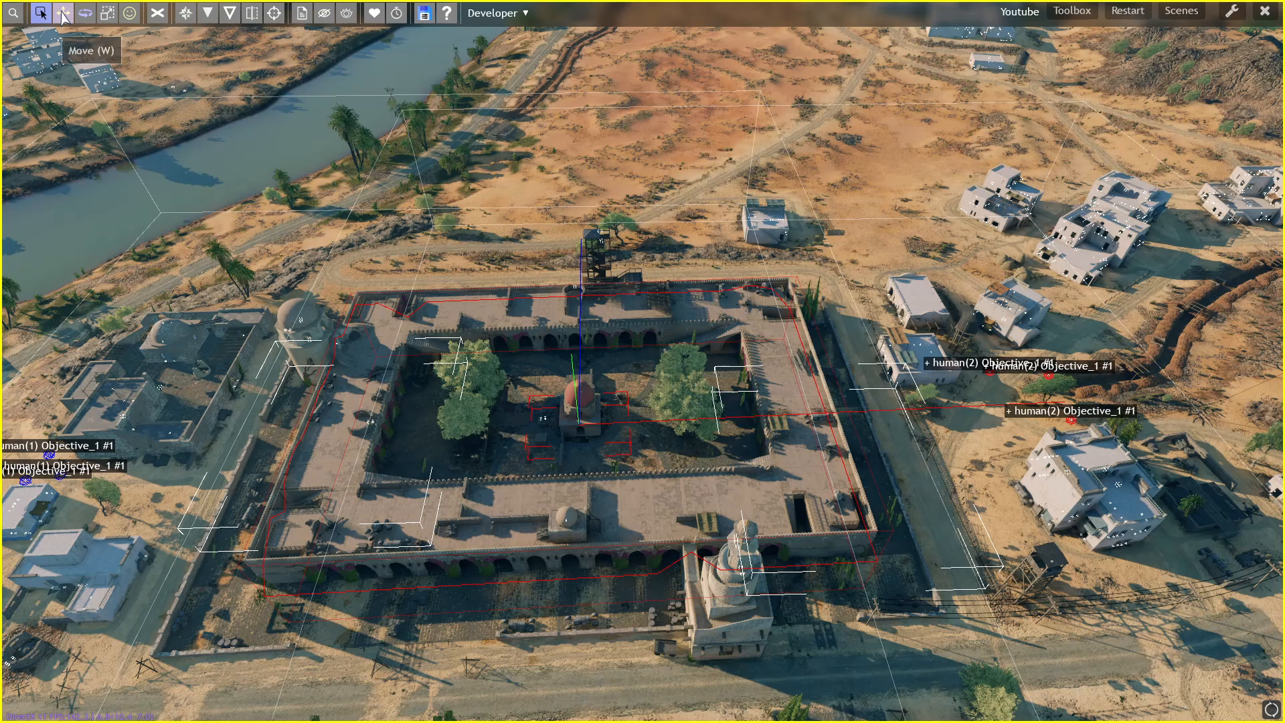
left_click(63, 13)
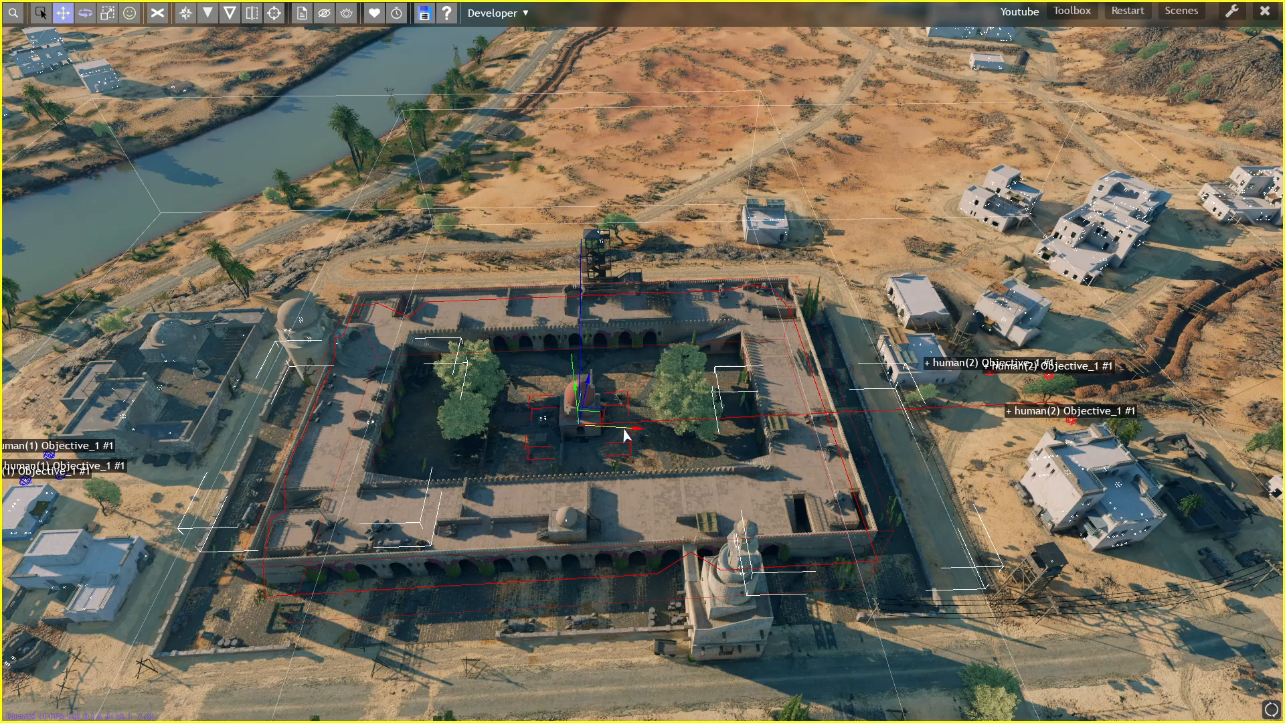
left_click_drag(624, 435, 978, 450)
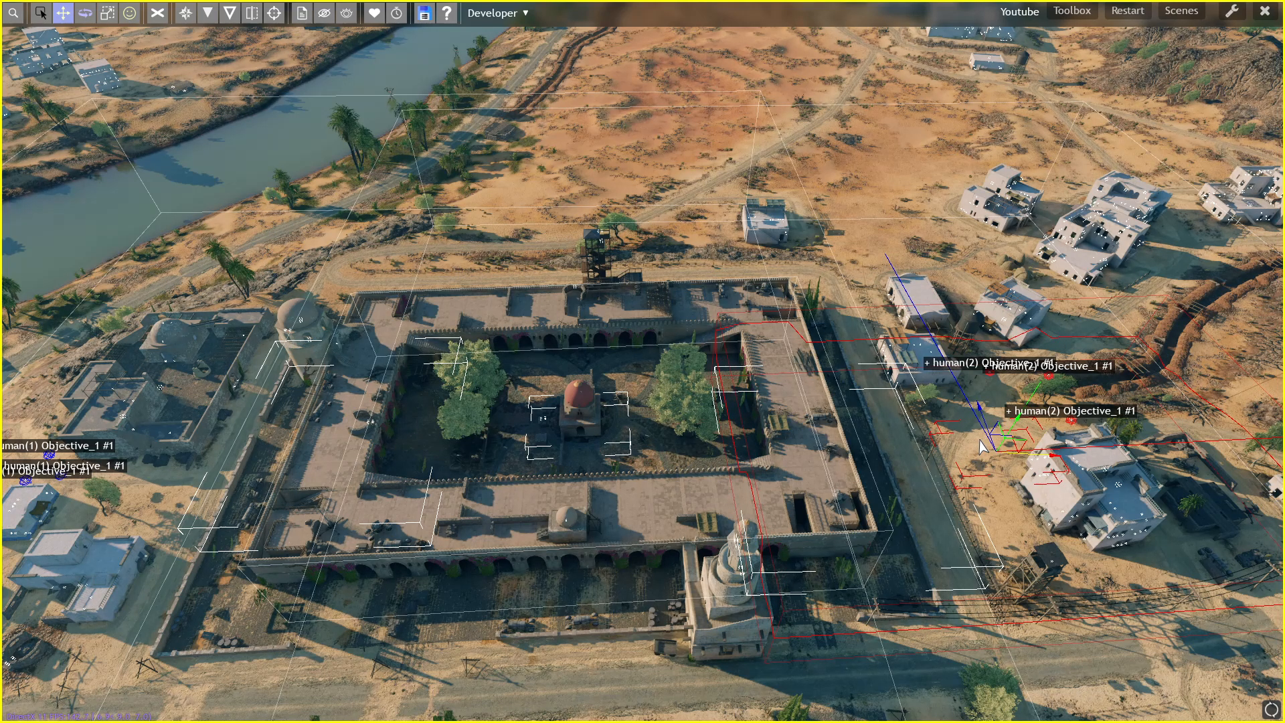
- Set the duplicated capture zone's groupName to Objective_2 and close its properties
key("p")
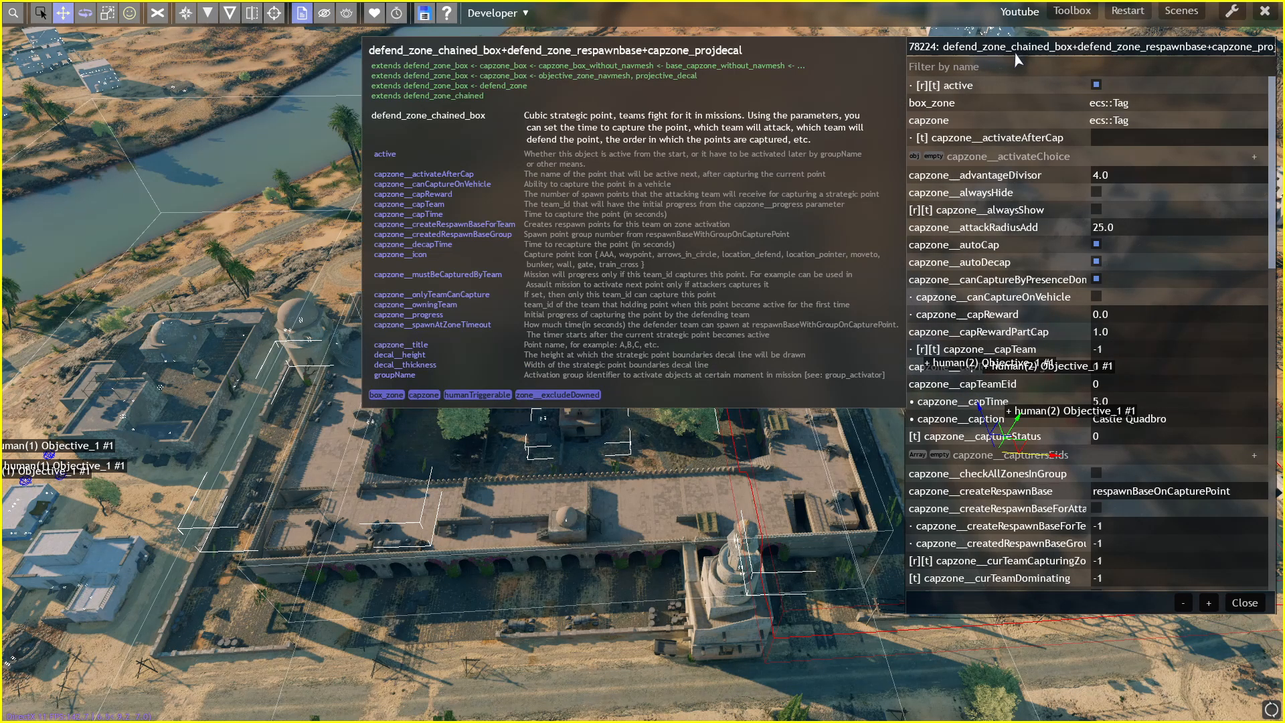
left_click(1030, 68)
type("group")
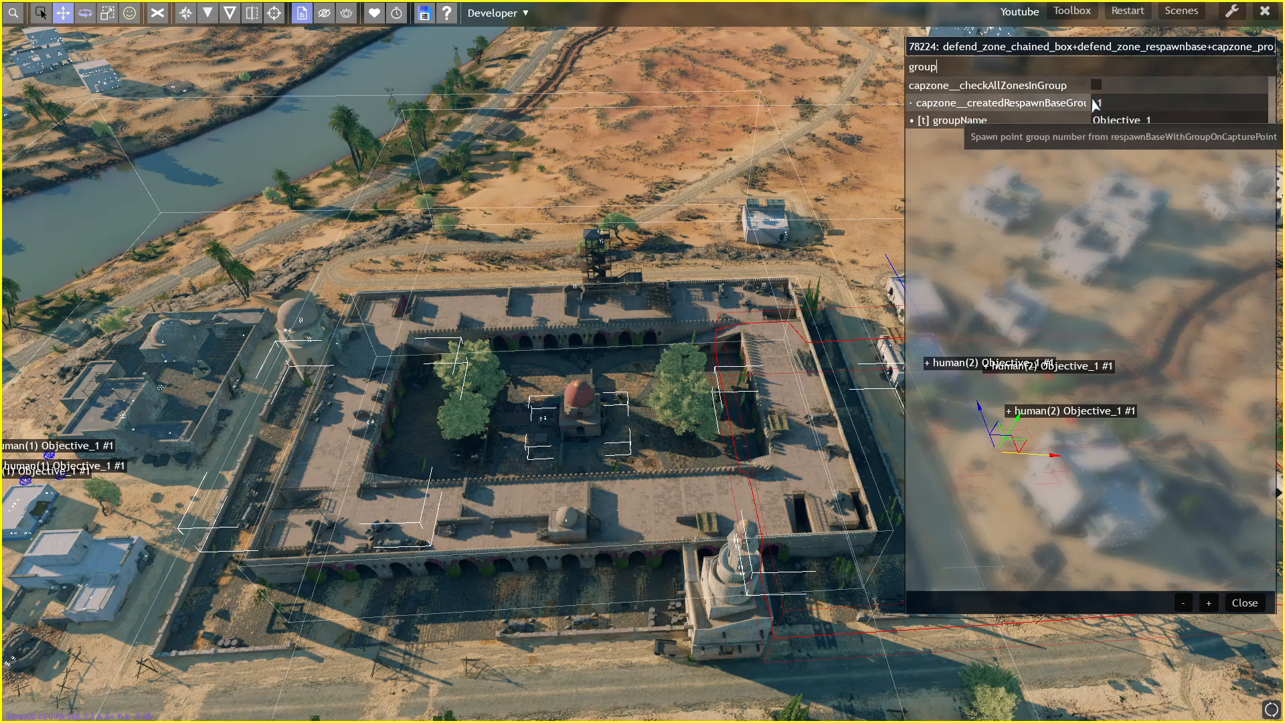
left_click(1185, 122)
key("Return")
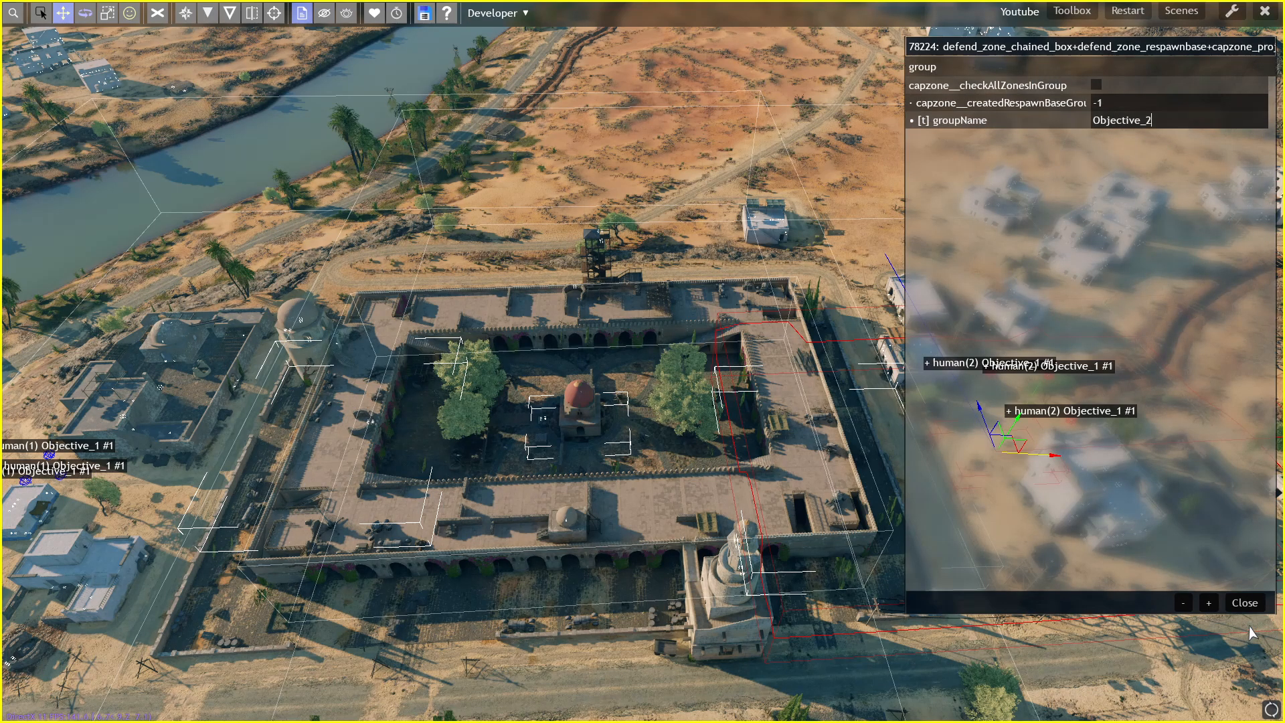
left_click(1246, 602)
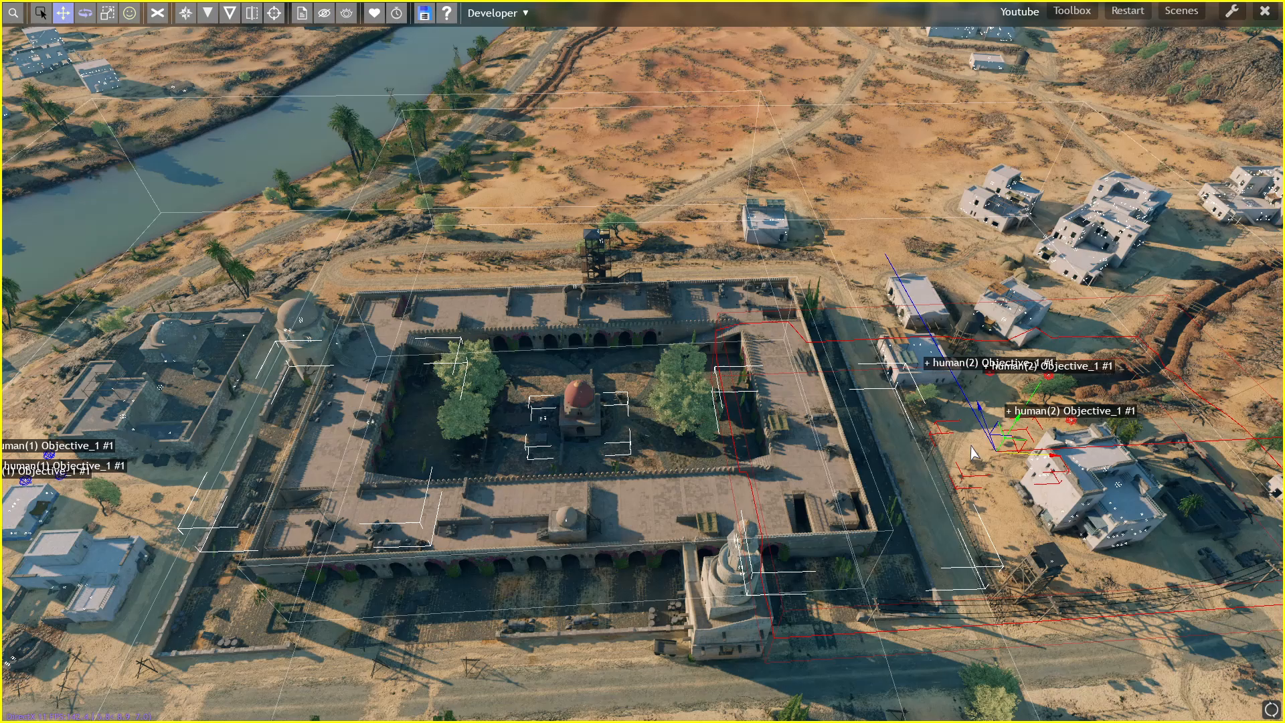
- Open the properties of the original capture zone in the fort and clear the property filter
left_click(616, 428)
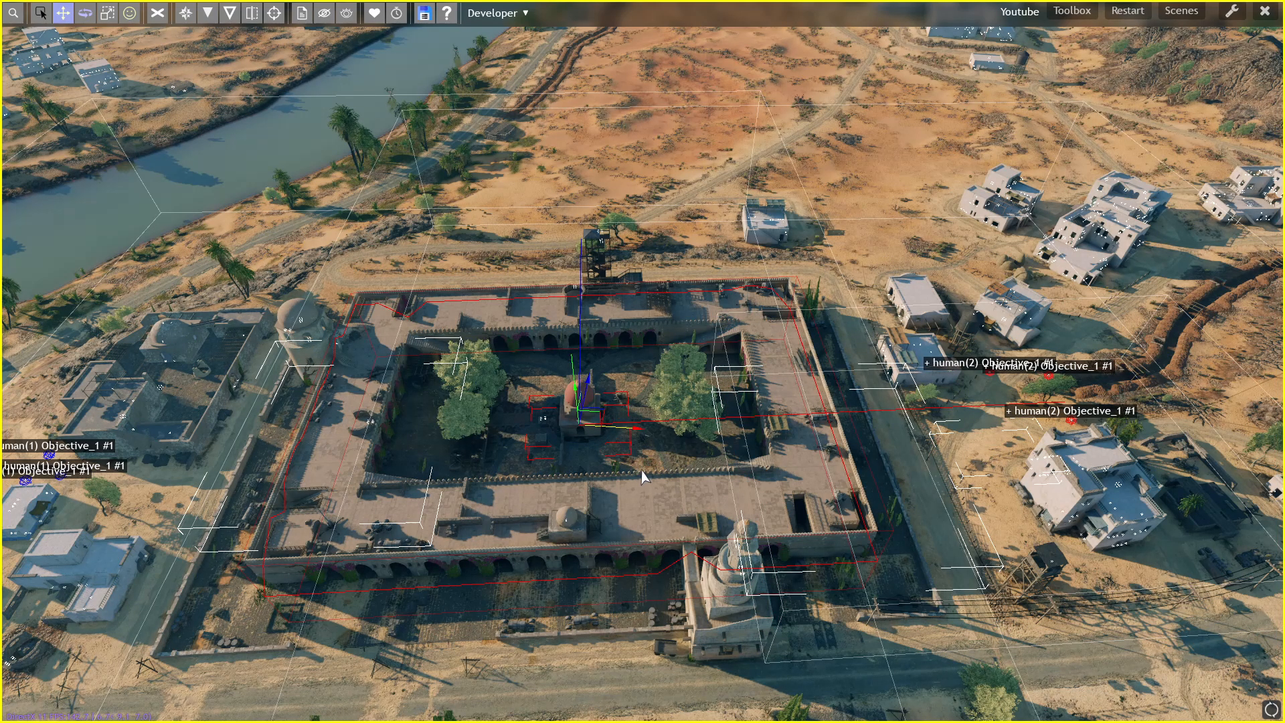
key("p")
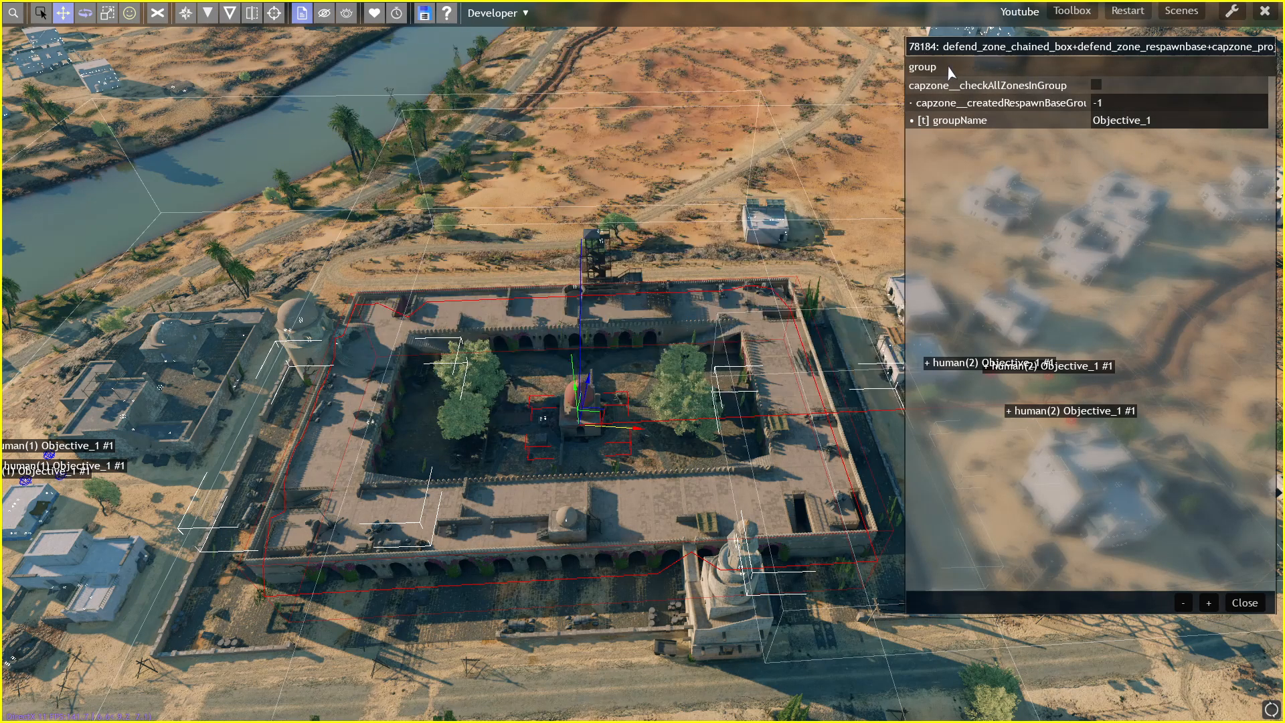
key("BackSpace")
key("BackSpace")
key("BackSpace")
key("BackSpace")
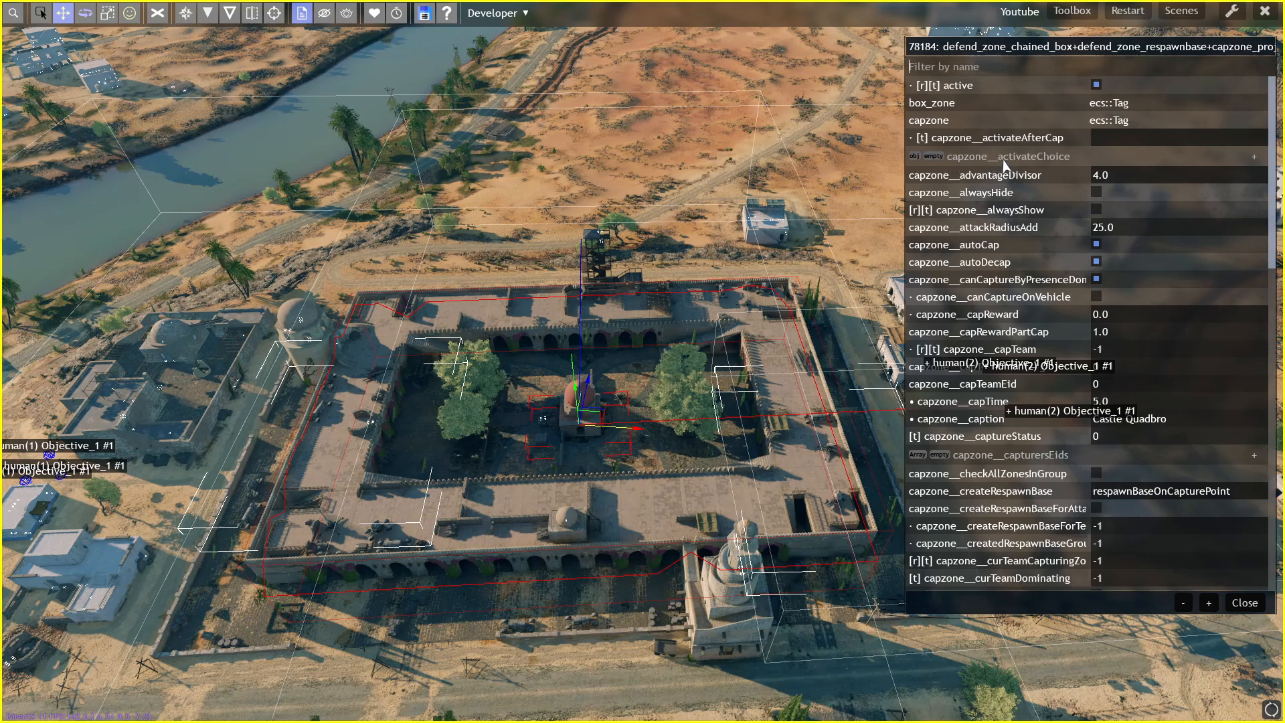
- Add a real value named Objective_2 to the fort zone's capzone__activateChoice and set it to 1.0
left_click(1255, 158)
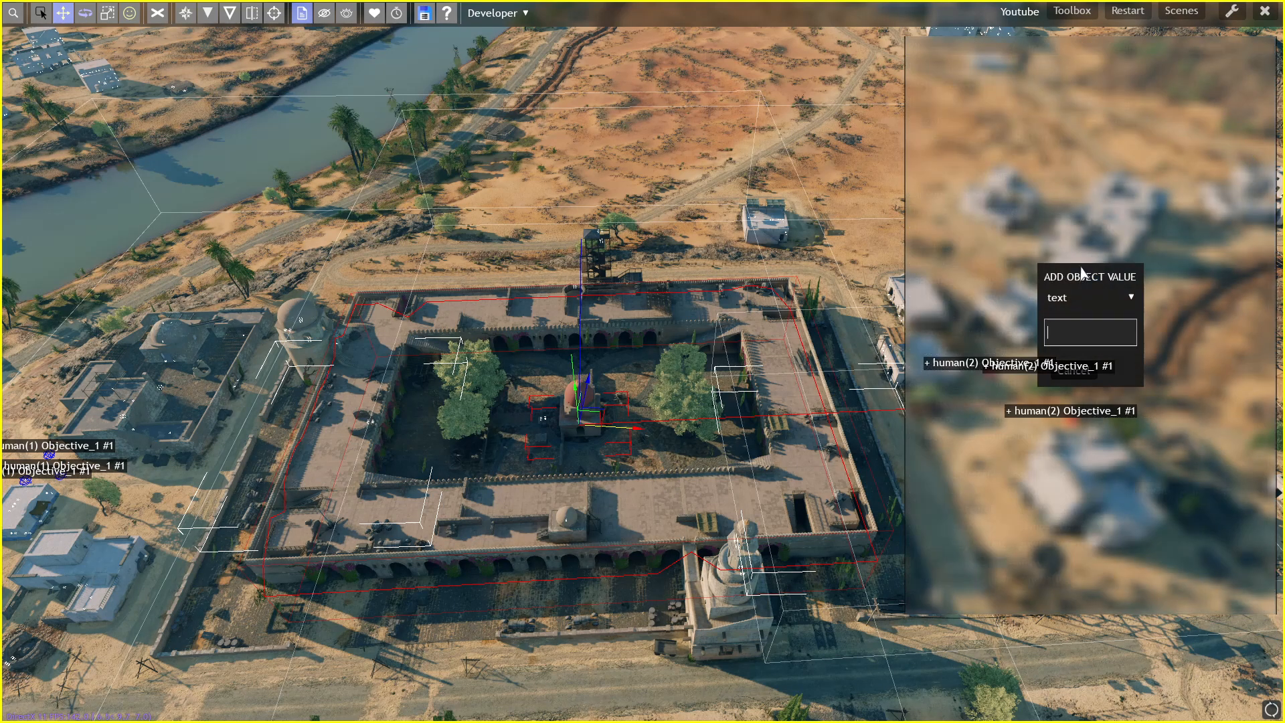
left_click(1085, 298)
left_click(1074, 335)
type("Object")
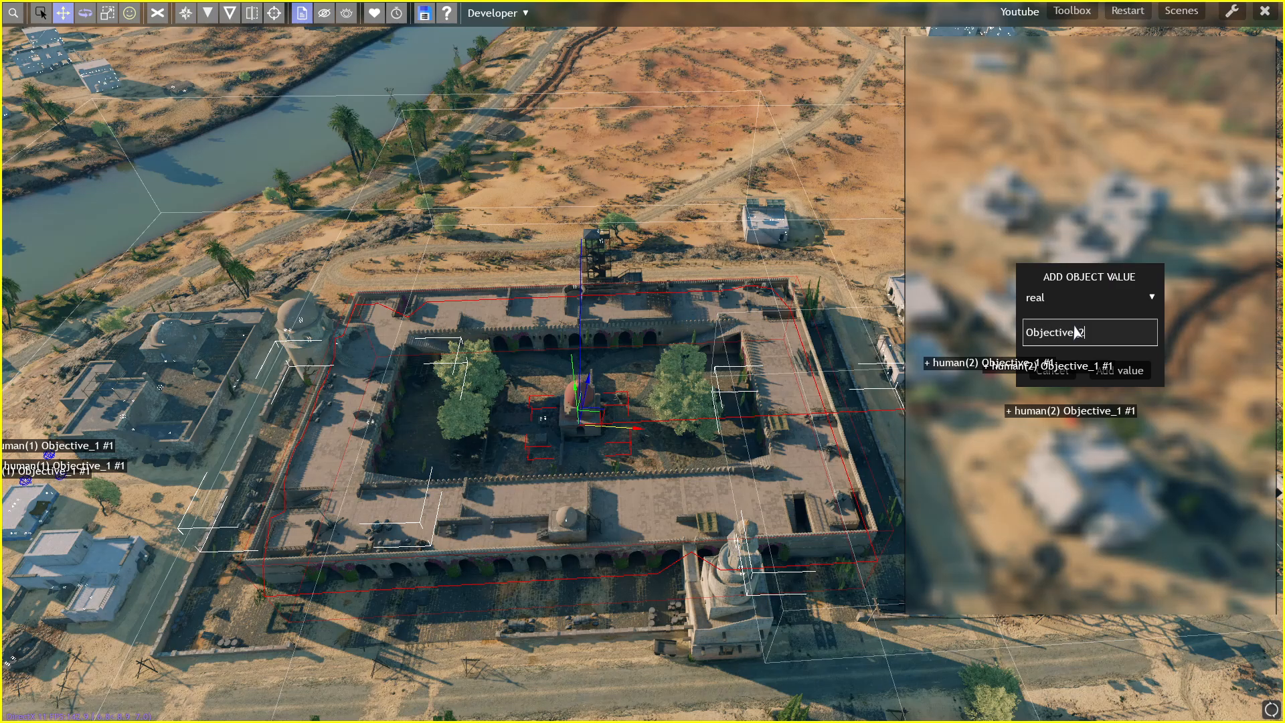
type("ive_2")
key("Return")
left_click(1108, 177)
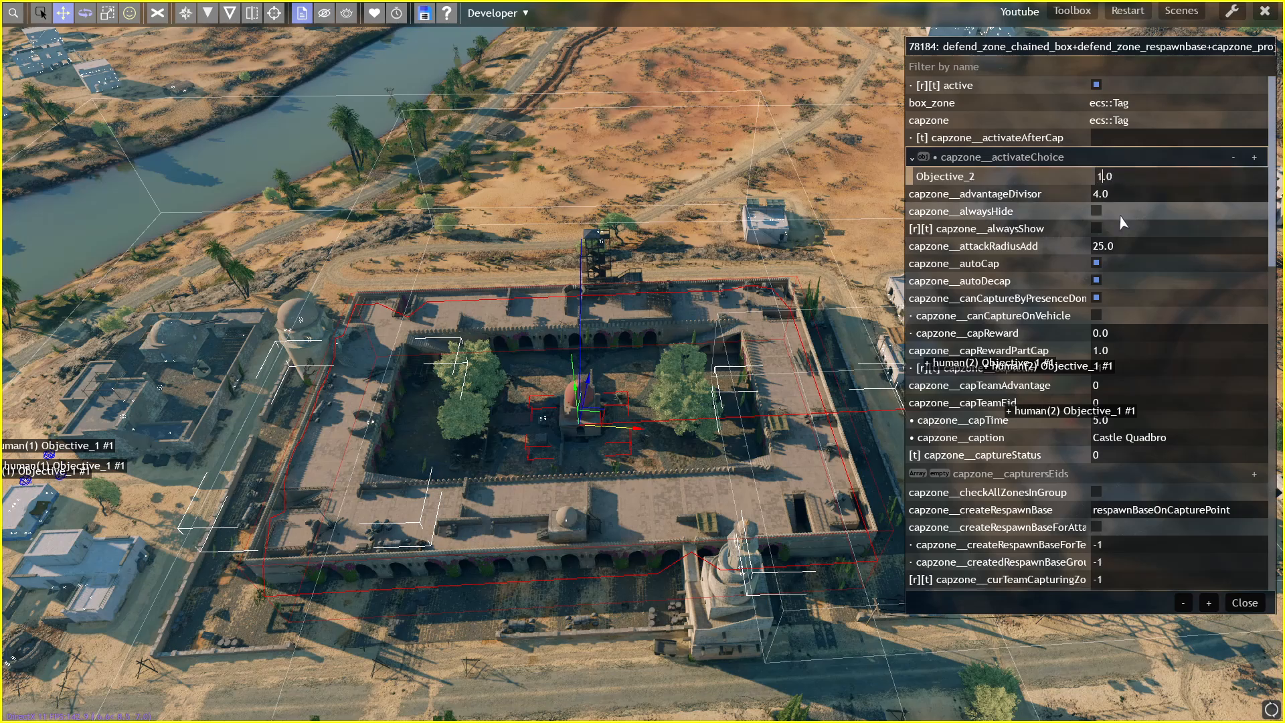
- Close the fort zone's properties, then duplicate a team 1 human respawn and place the copy inside the fort
left_click(1246, 603)
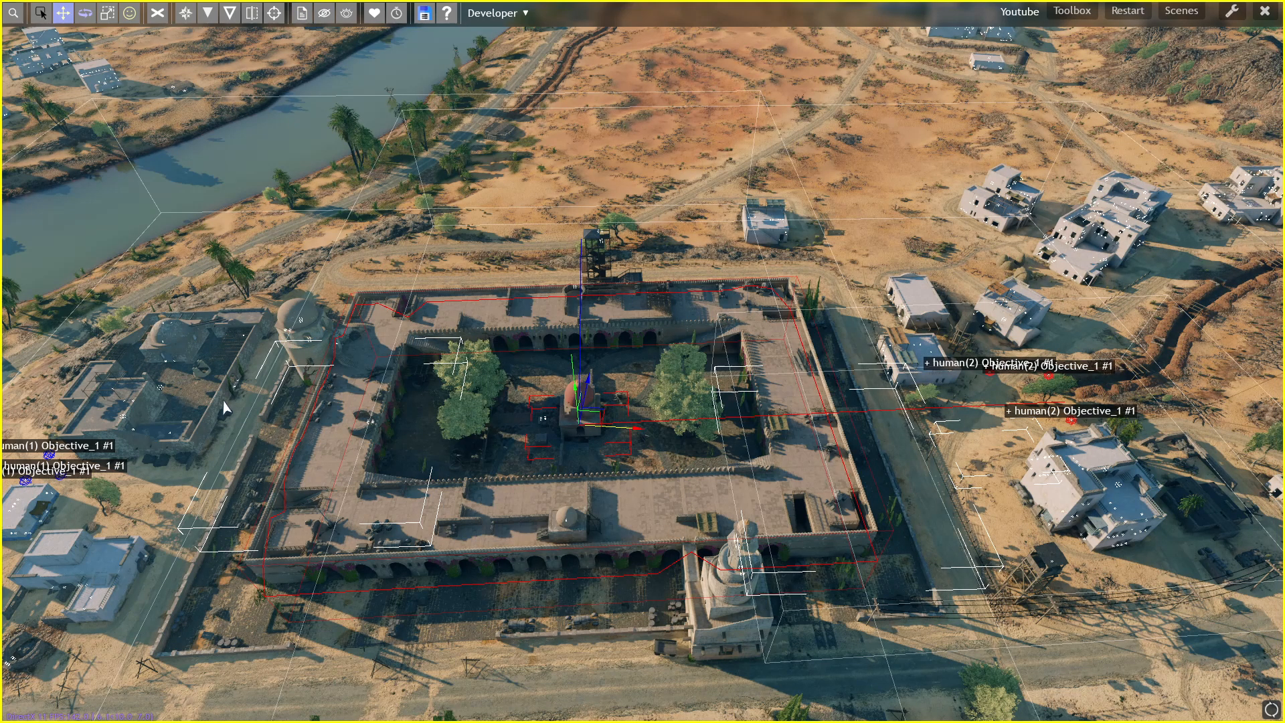
left_click_drag(61, 480, 711, 550)
key("ctrl+z")
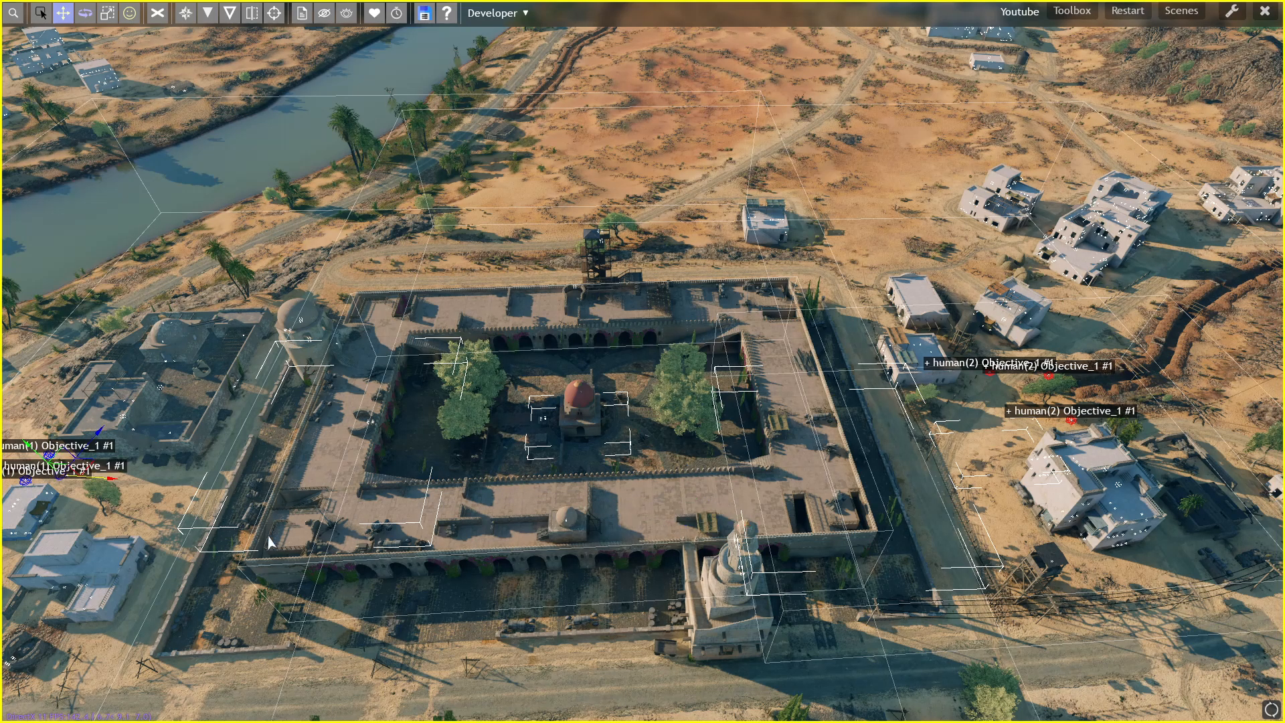
left_click_drag(95, 478, 686, 435, "shift")
- Set the duplicated team 1 respawn's groupName to Objective_2 and close its properties
key("p")
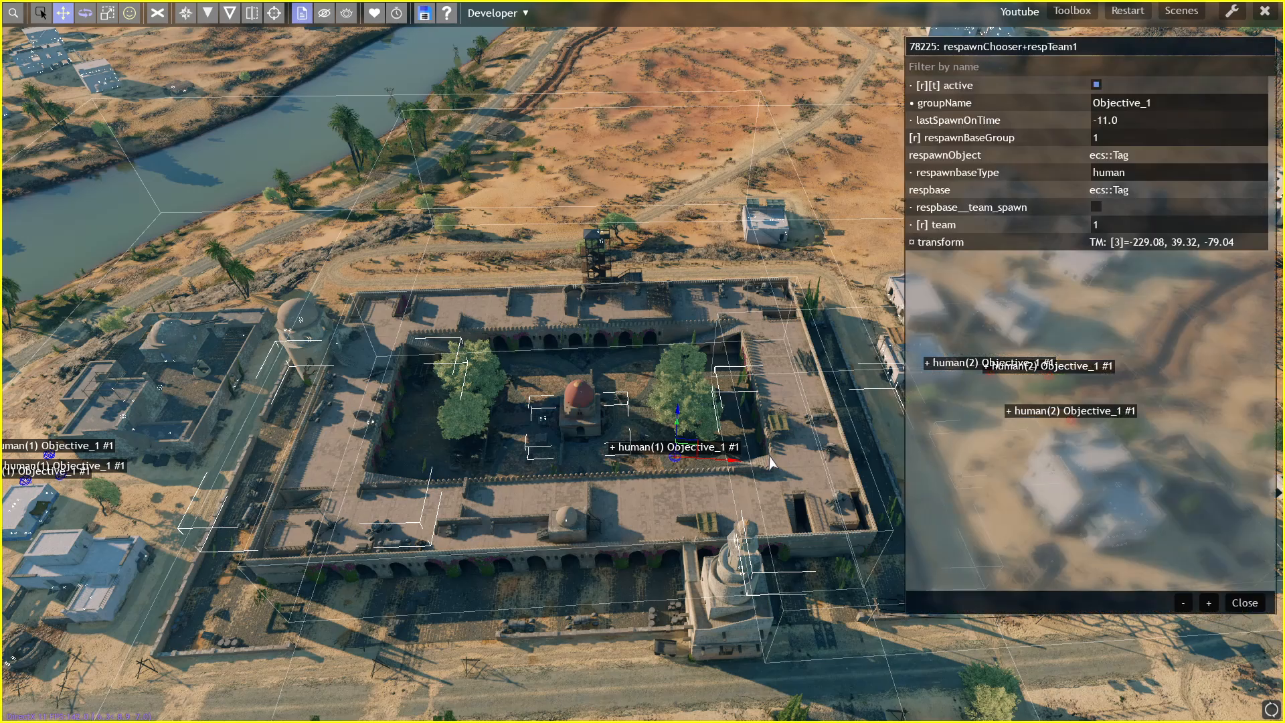
left_click(1167, 101)
key("BackSpace")
type("2")
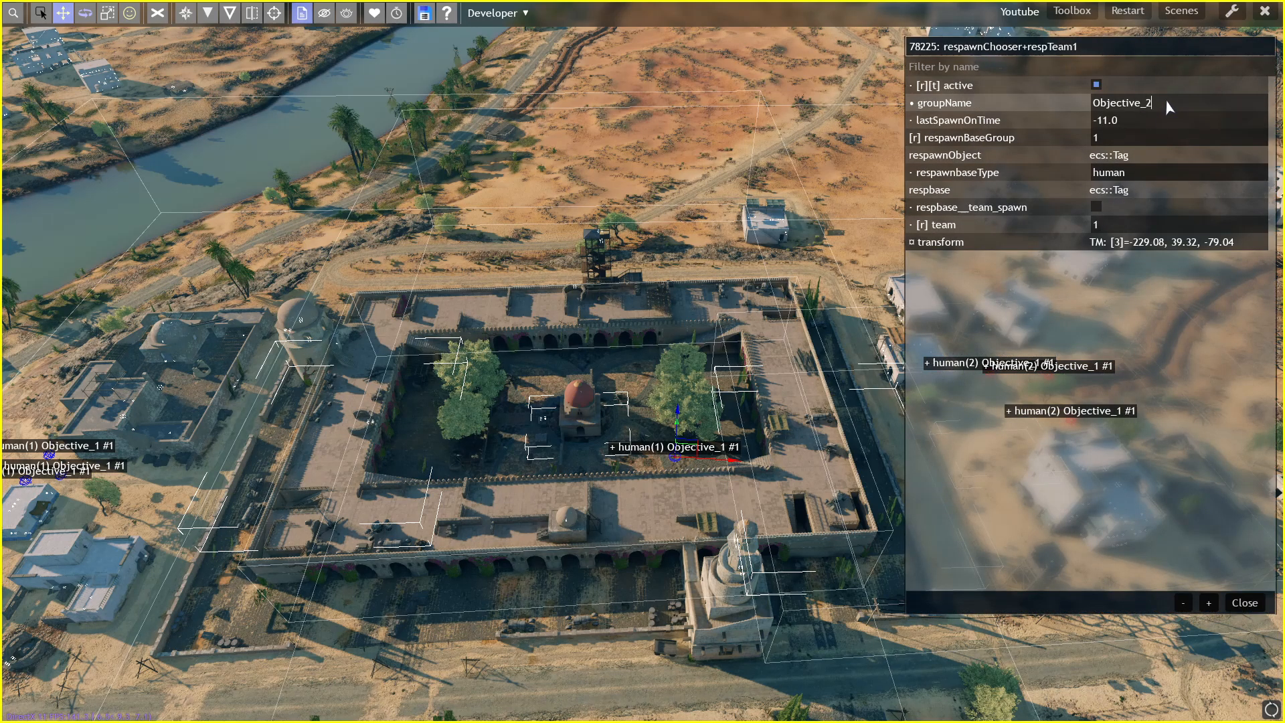
key("Return")
left_click(1245, 603)
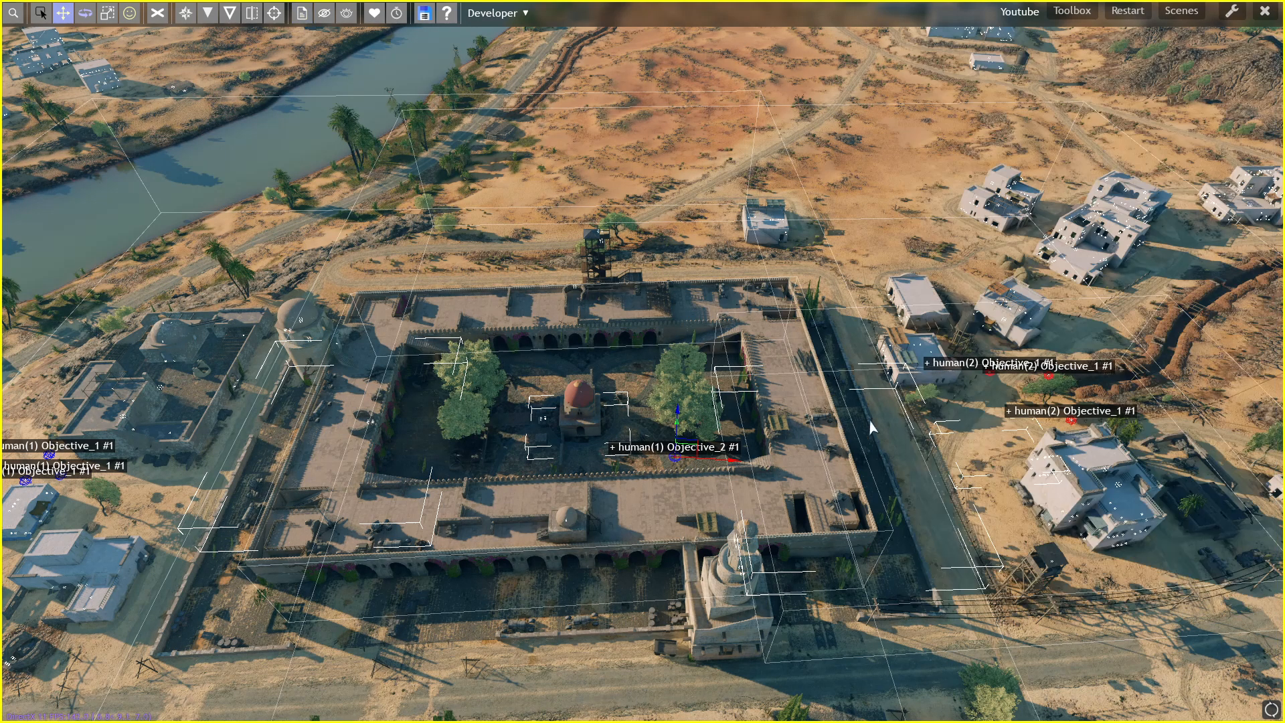
- Save the scene and restart the mission for a playtest
left_click(875, 178)
left_click(425, 14)
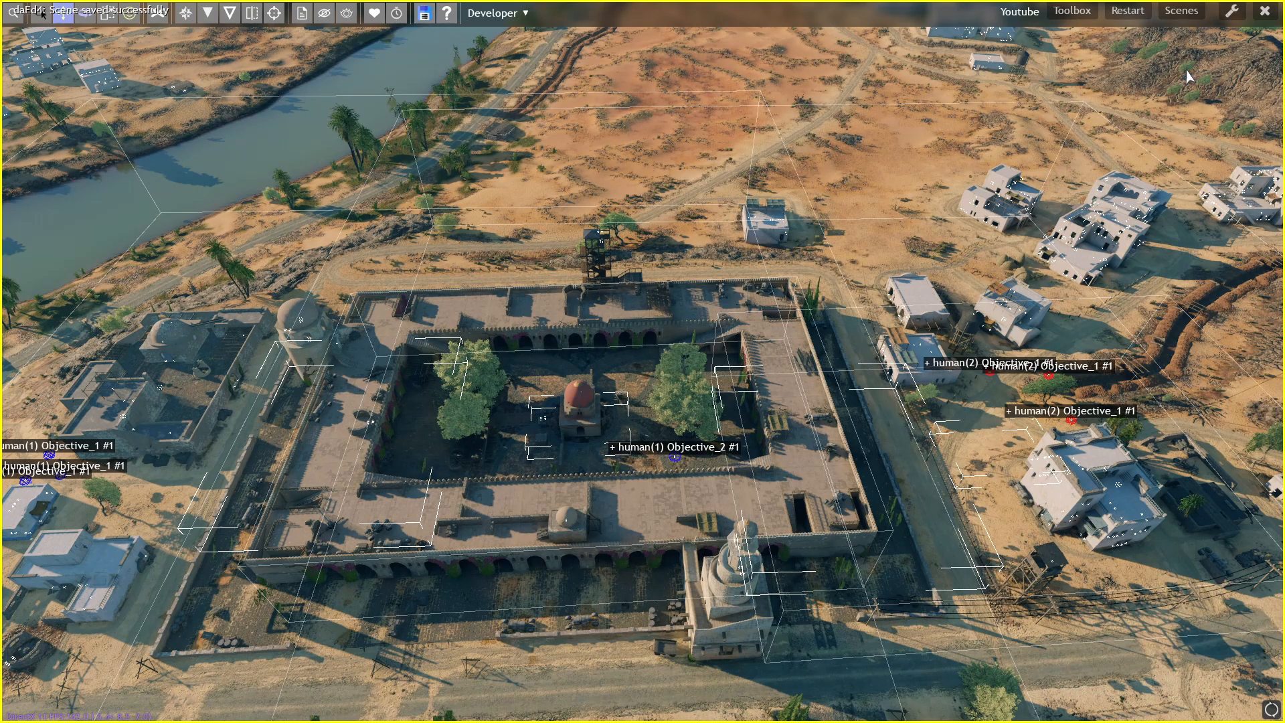
left_click(1128, 10)
left_click(601, 510)
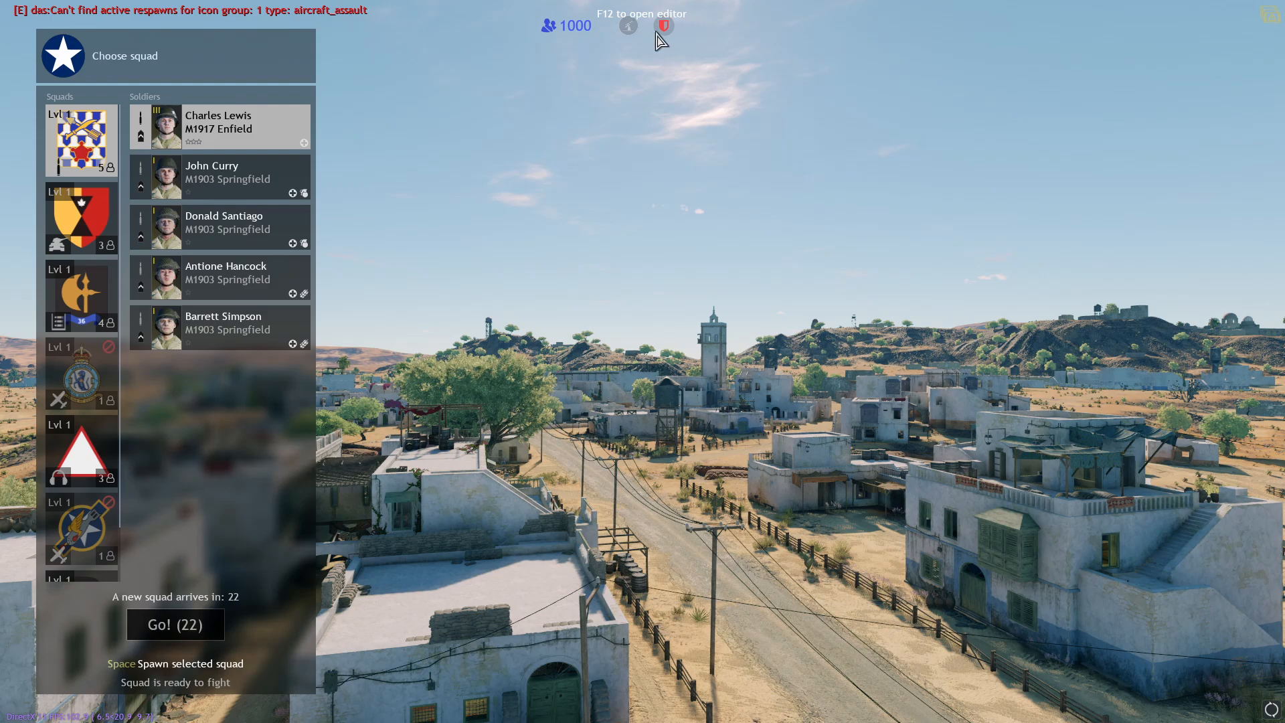
- Spawn the first infantry squad and run into the fort's capture zone to test capturing it
key("space")
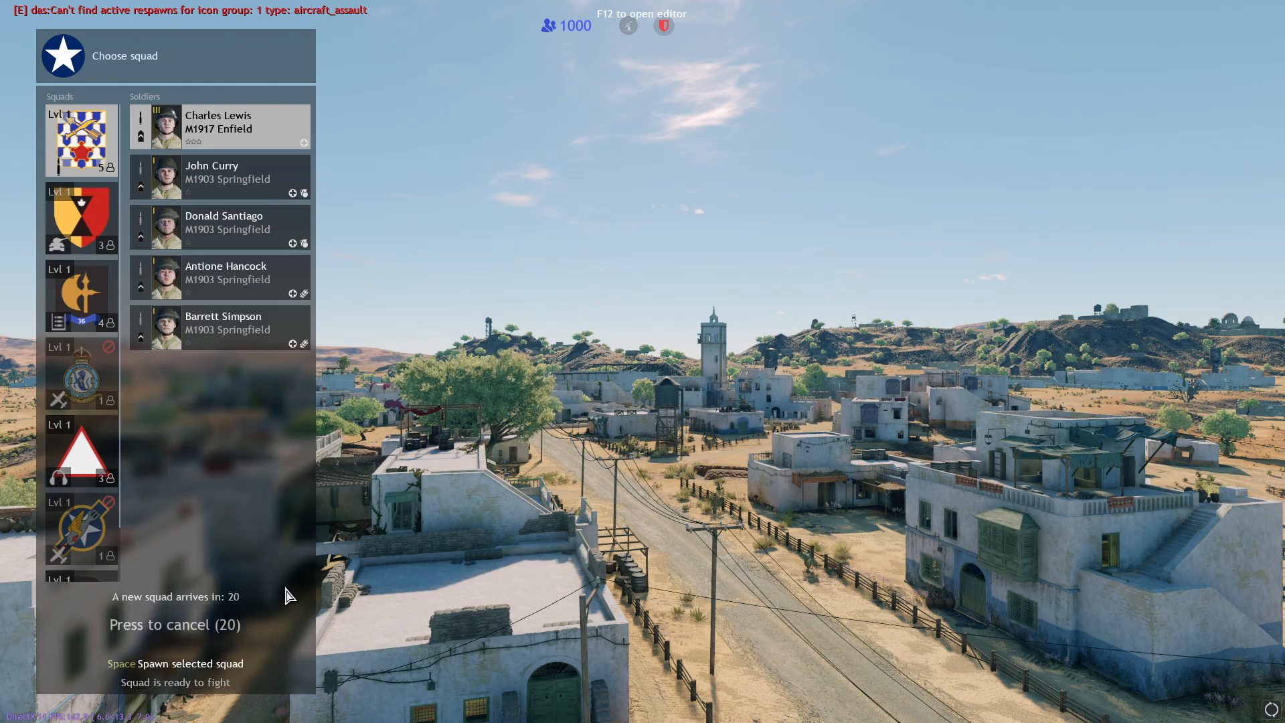
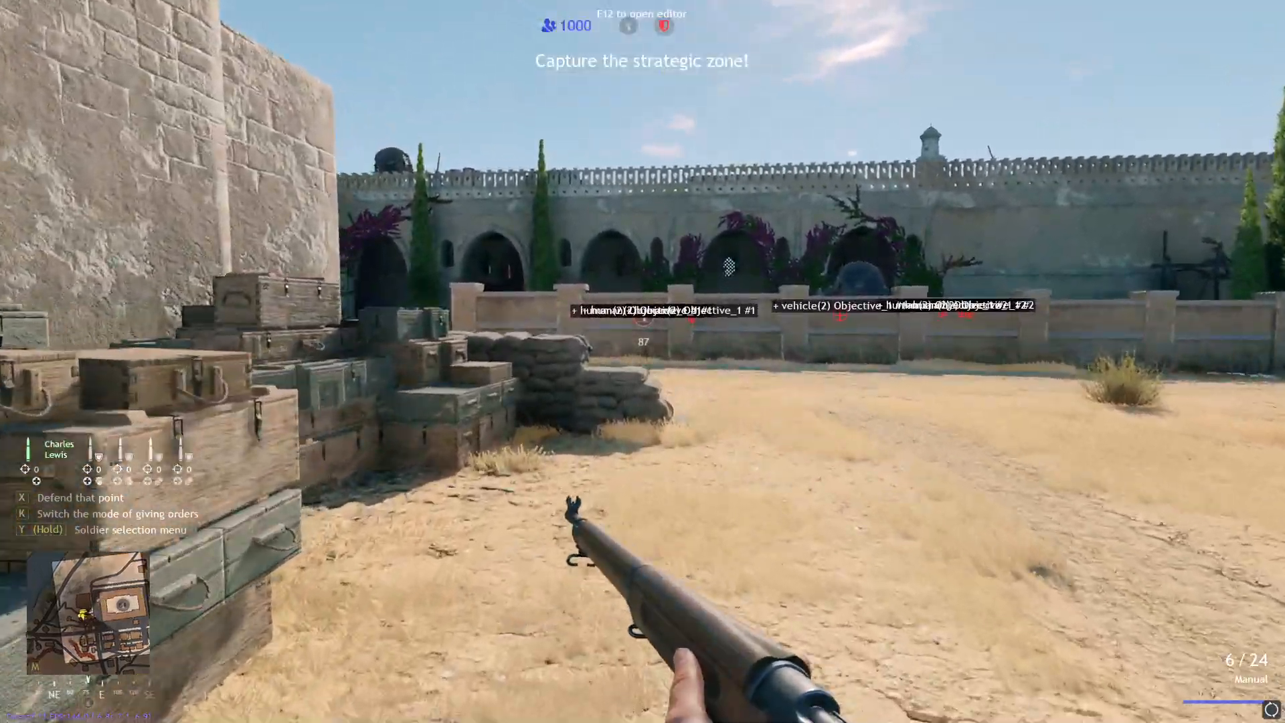
key("w")
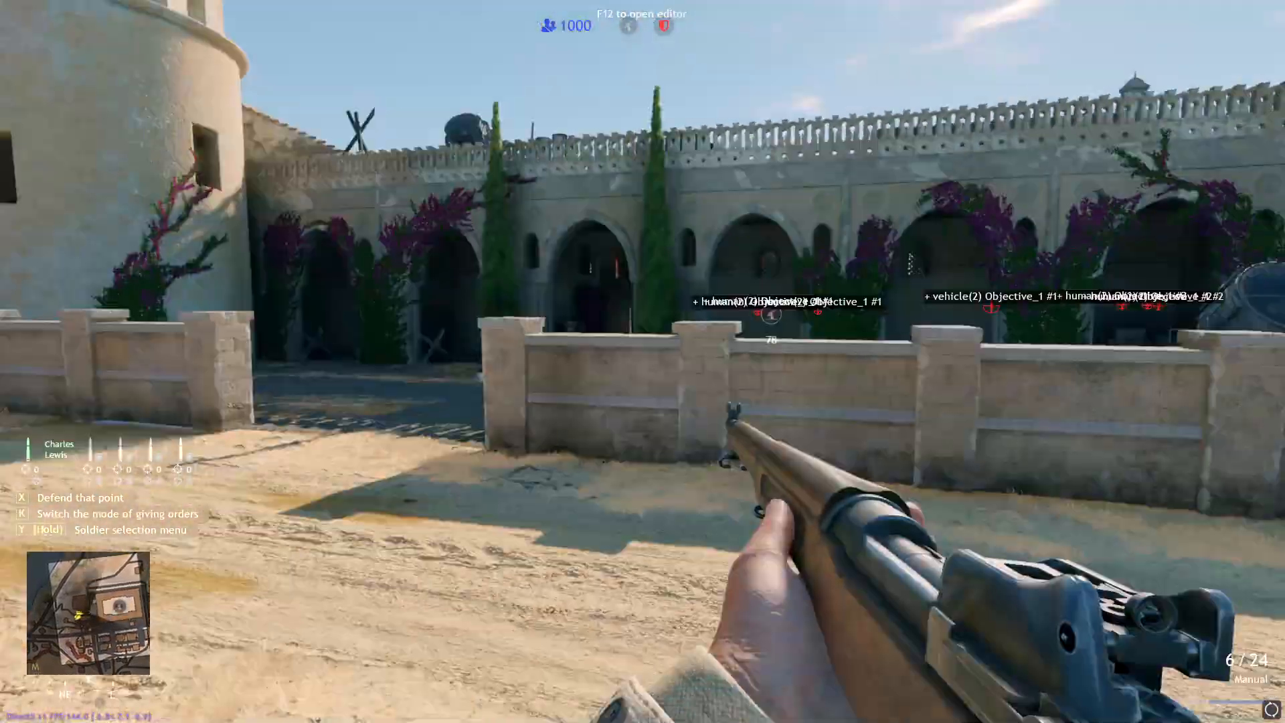
key("w")
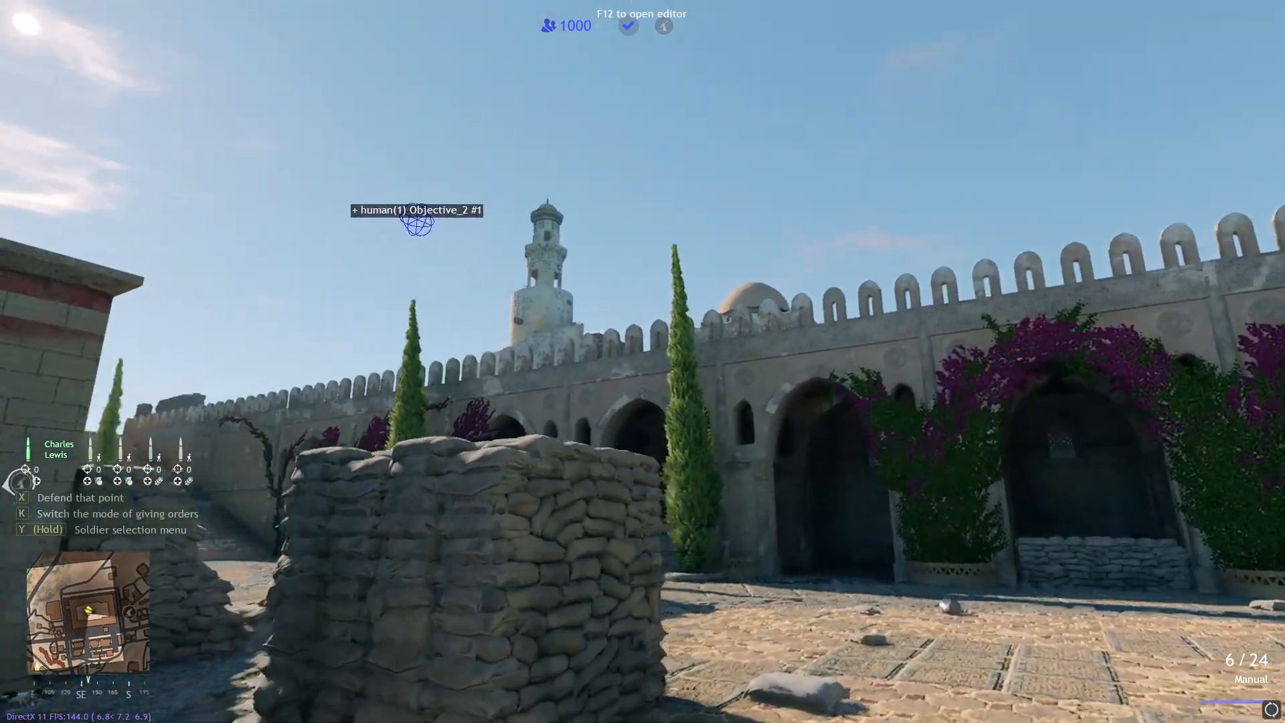
- Kill off the squad's soldiers one after another with Suicide to test respawning after the fort zone's capture
key("Escape")
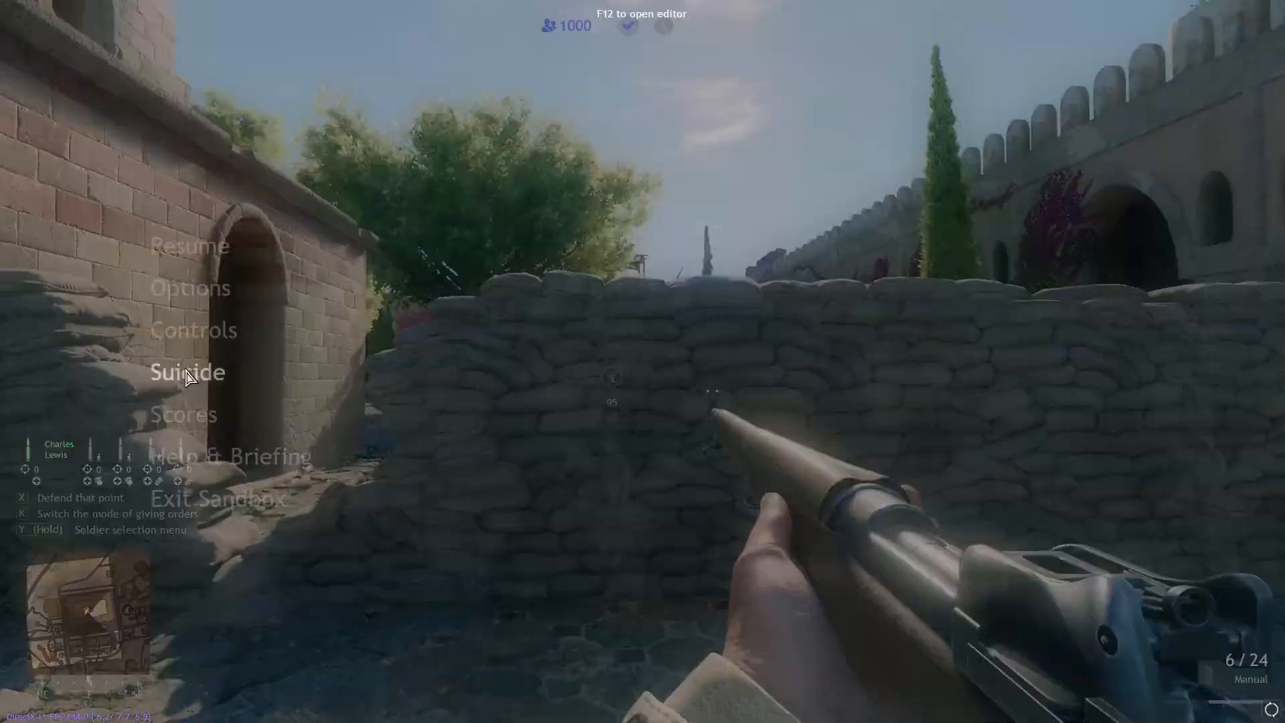
left_click(163, 379)
left_click(593, 539)
key("Escape")
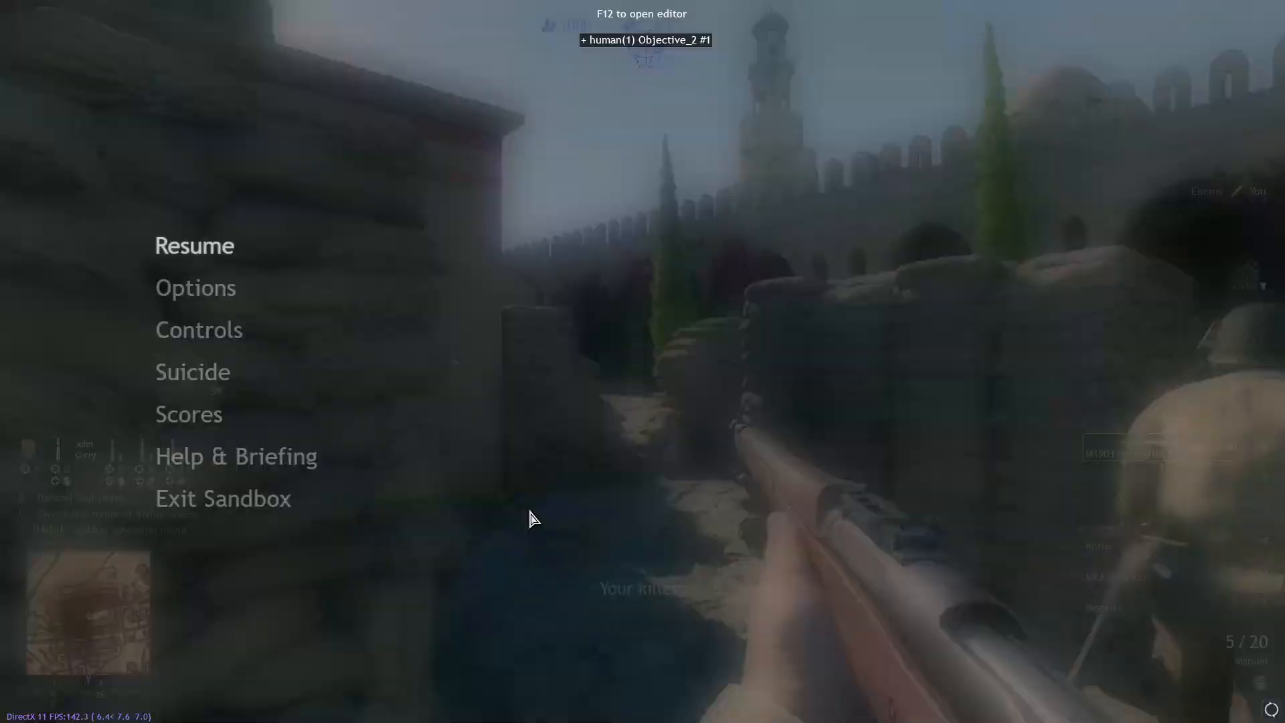
left_click(229, 382)
left_click(588, 542)
key("Escape")
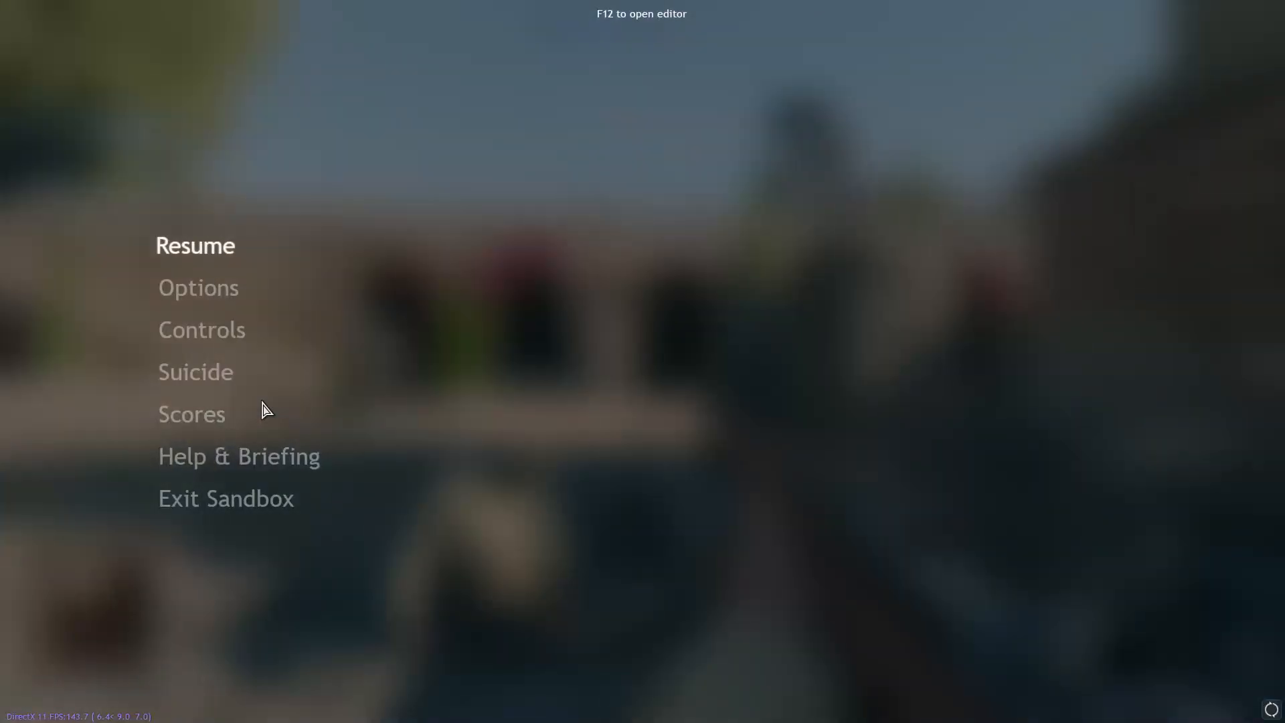
left_click(201, 372)
left_click(591, 541)
key("Escape")
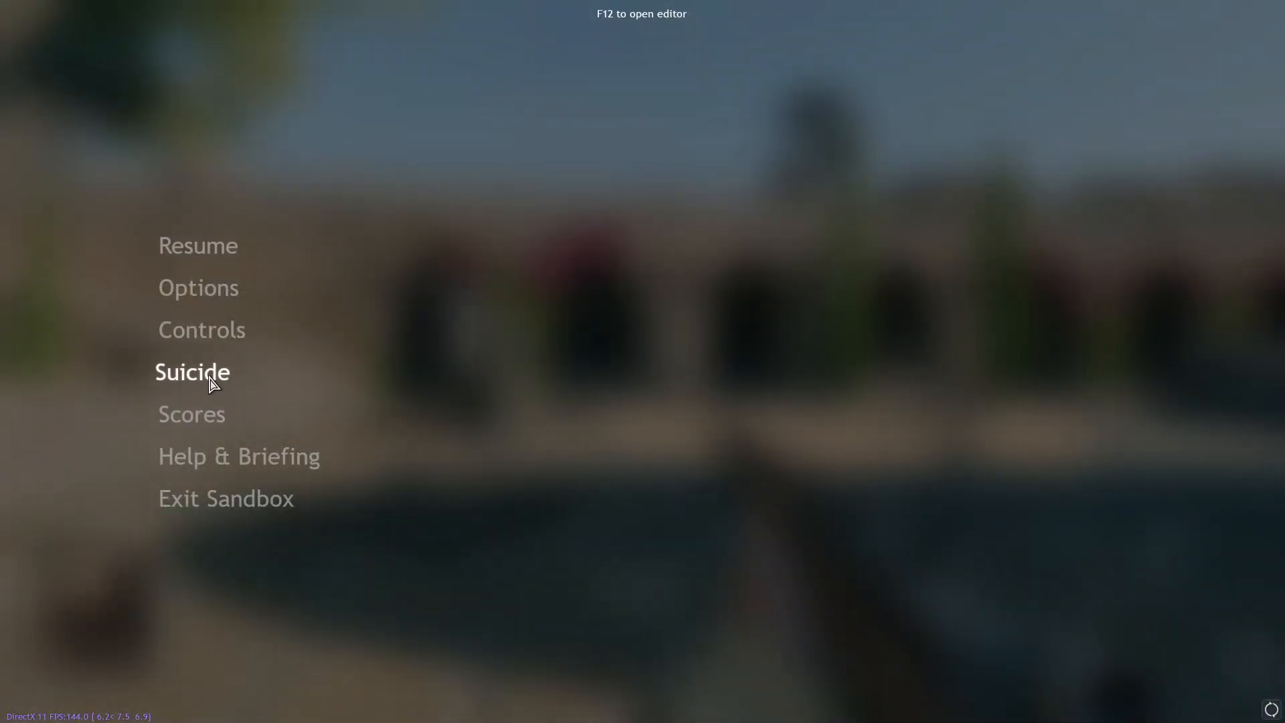
left_click(174, 378)
left_click(586, 541)
key("Escape")
left_click(195, 373)
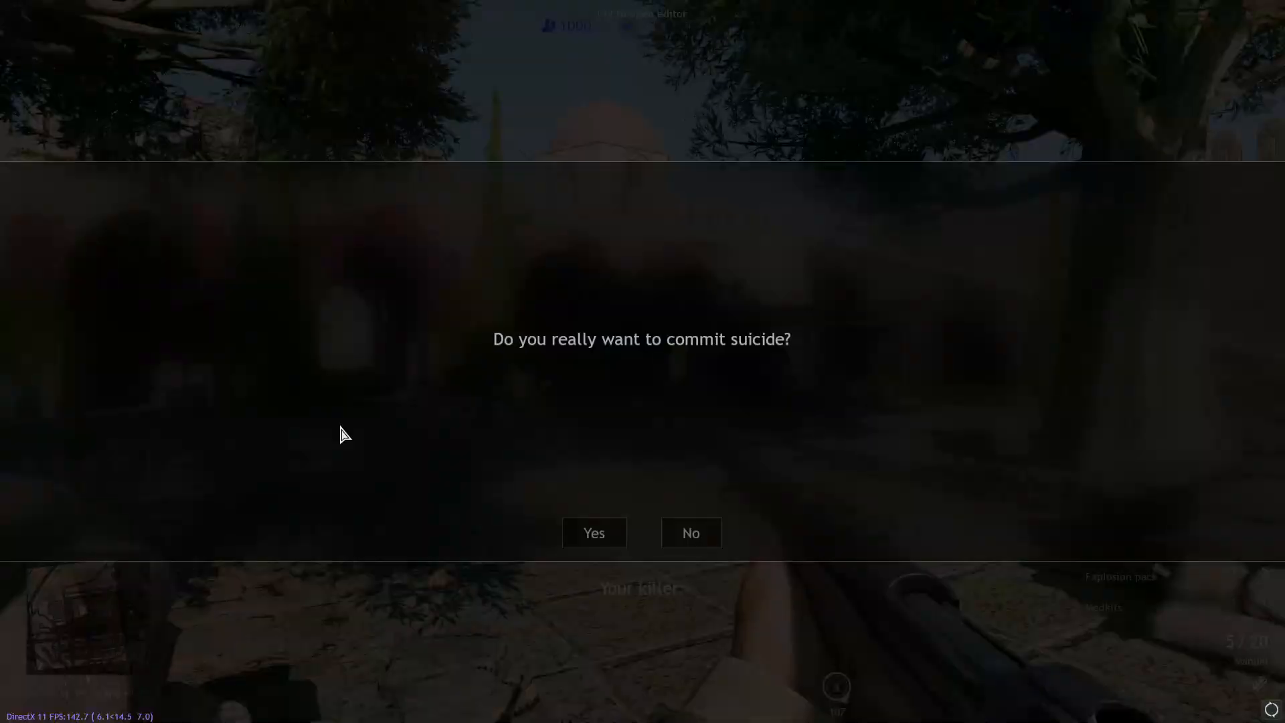
left_click(594, 531)
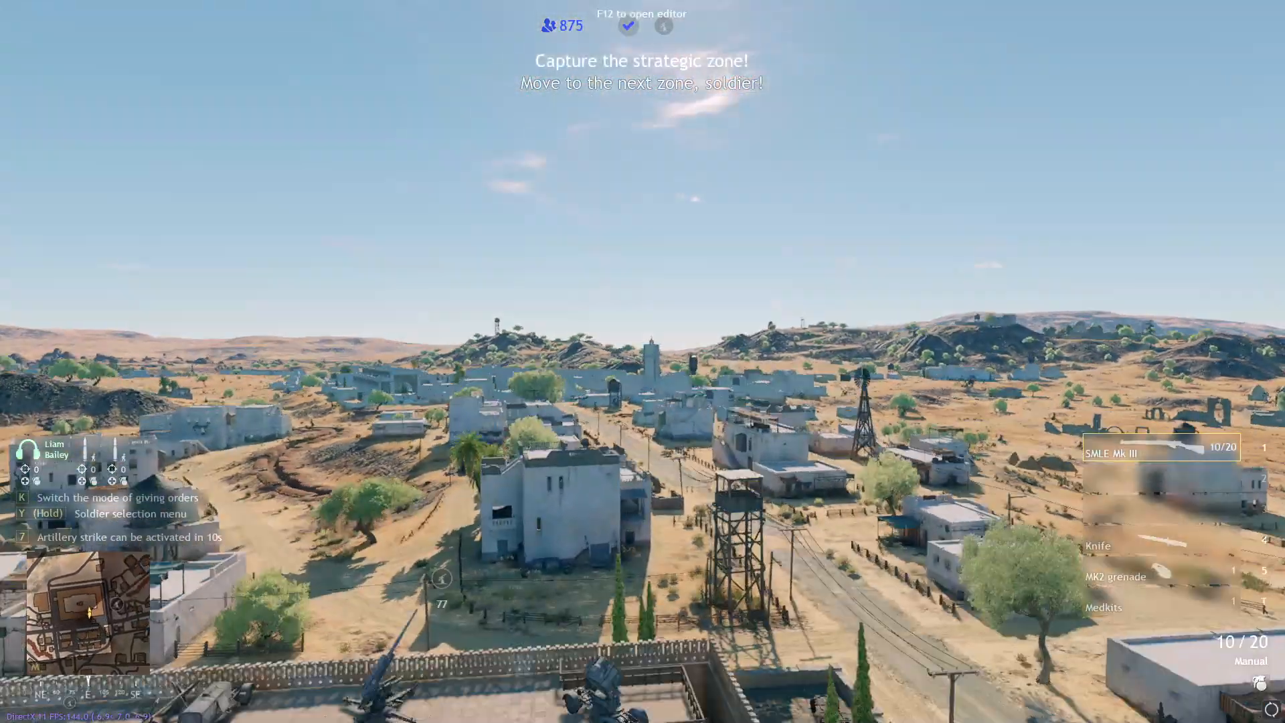
- Run along the fort roof into the next capture zone, checking the surroundings in free camera on the way
key("w")
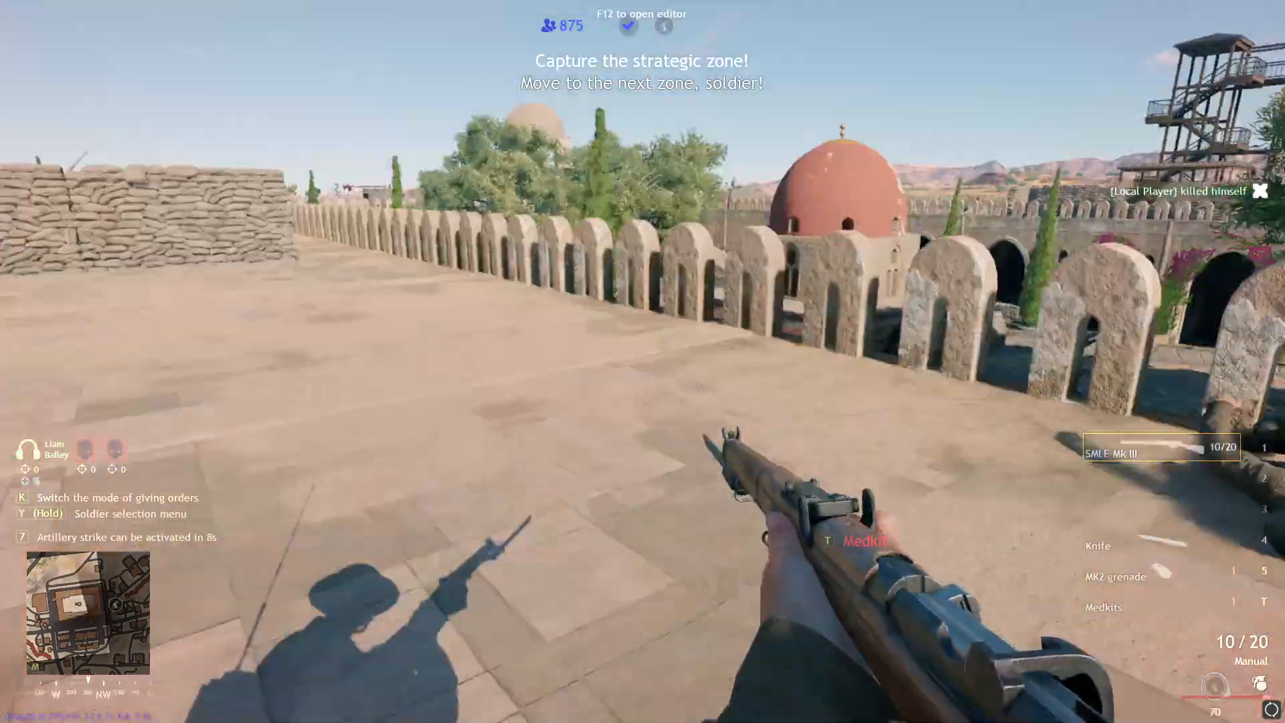
key("shift+w")
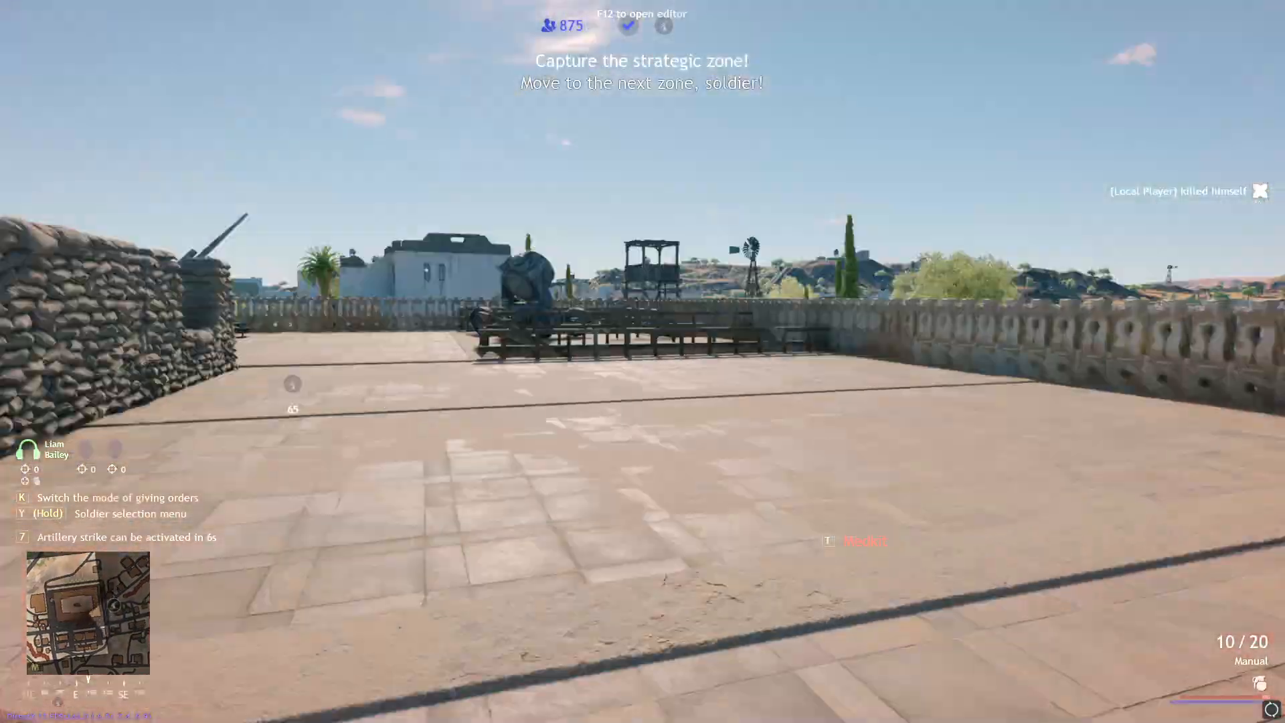
key("shift+w")
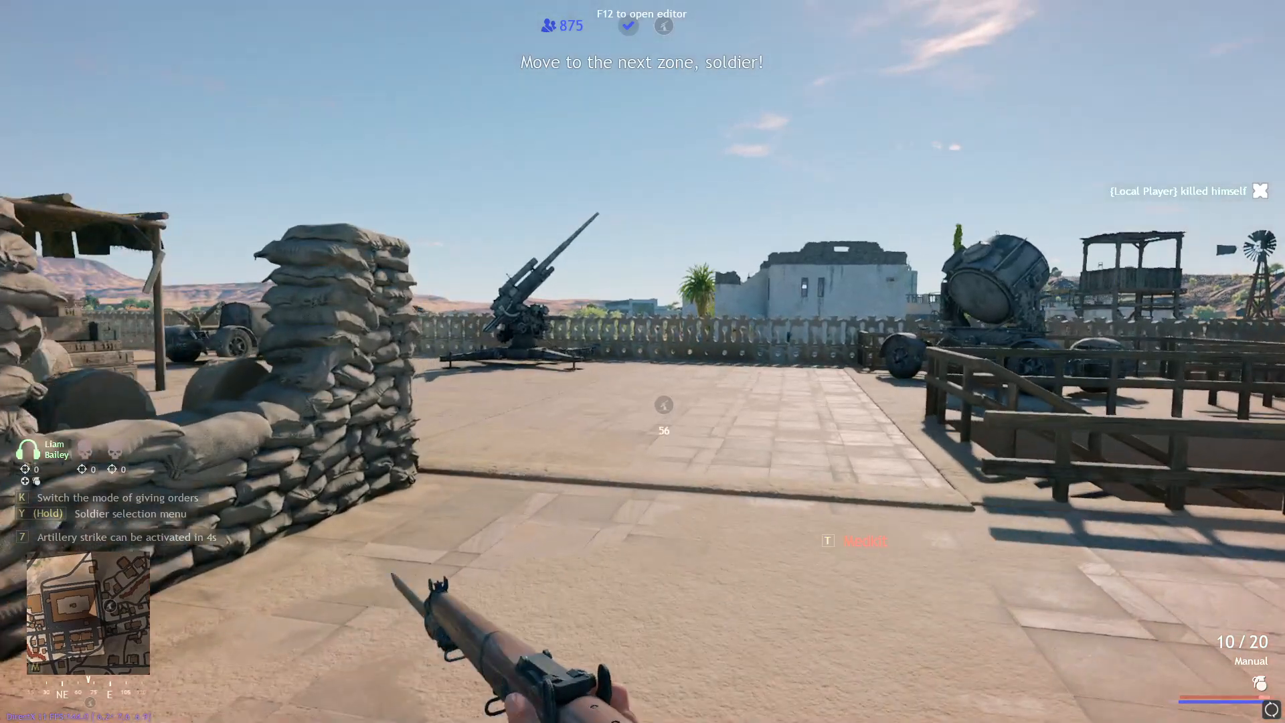
key("F12")
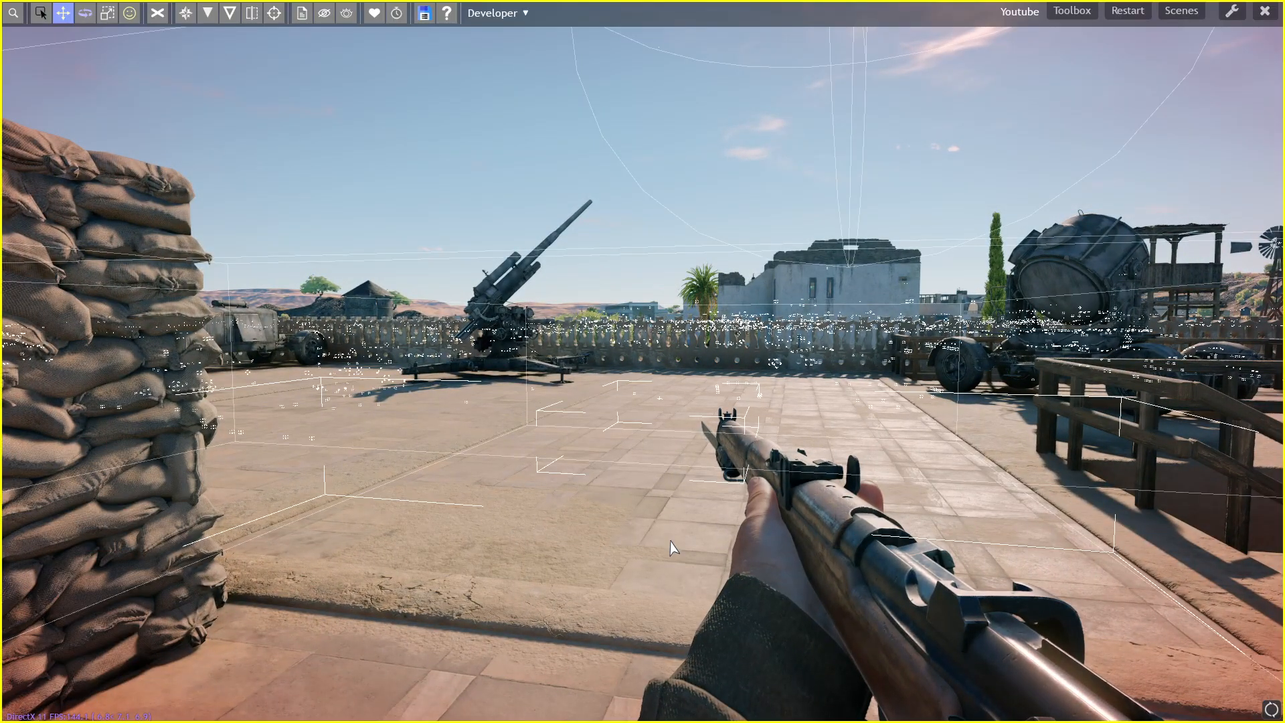
key("space")
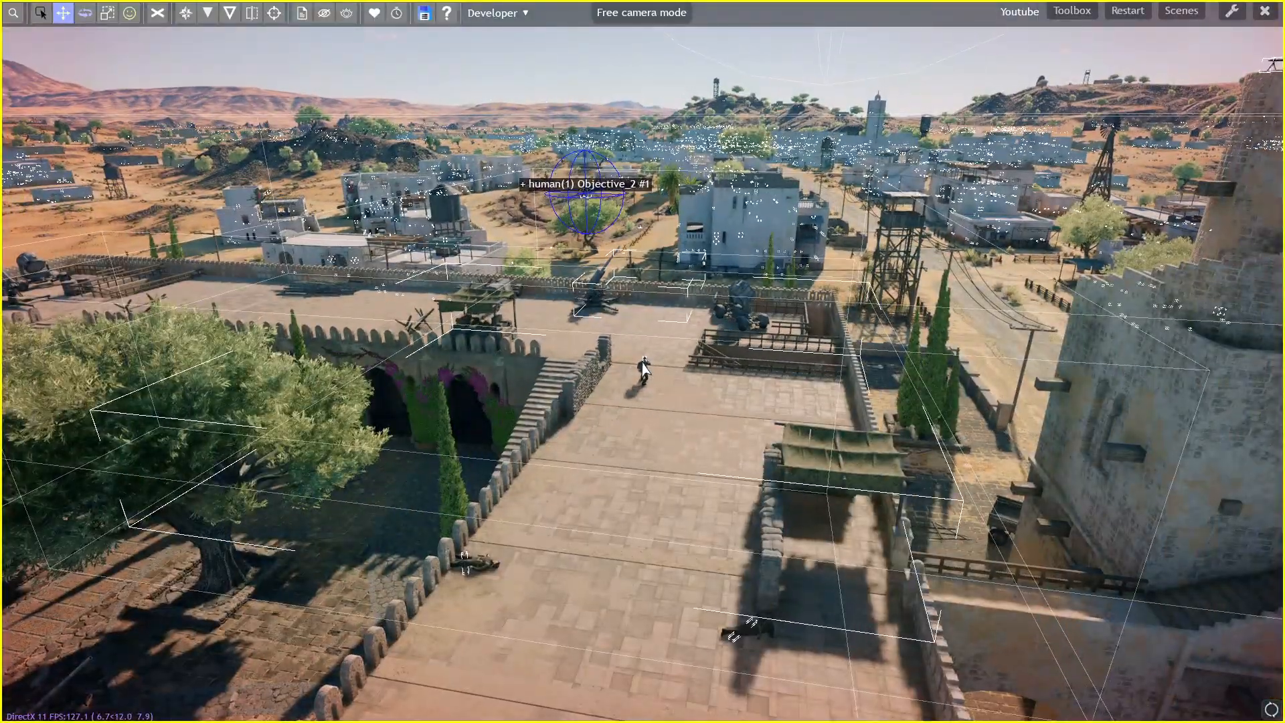
key("F12")
key("w")
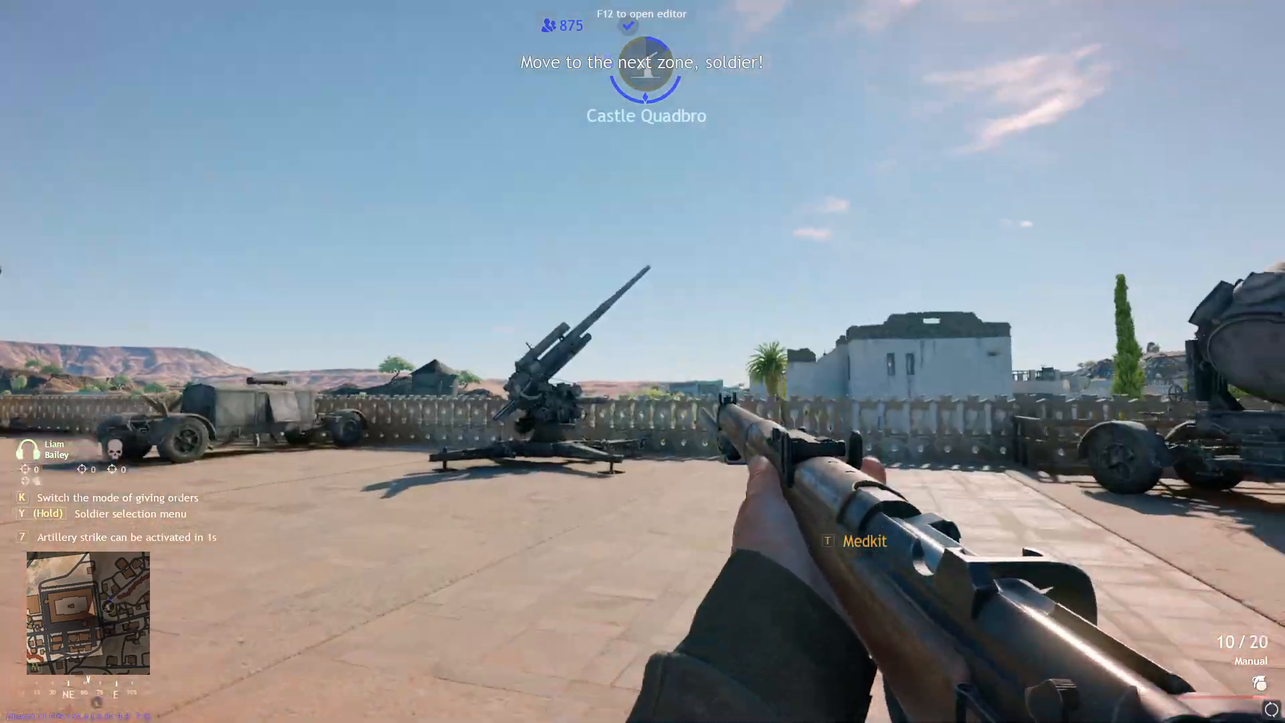
- Reopen the editor, select the team 1 Objective_2 respawn and drop it onto the surface below
key("F12")
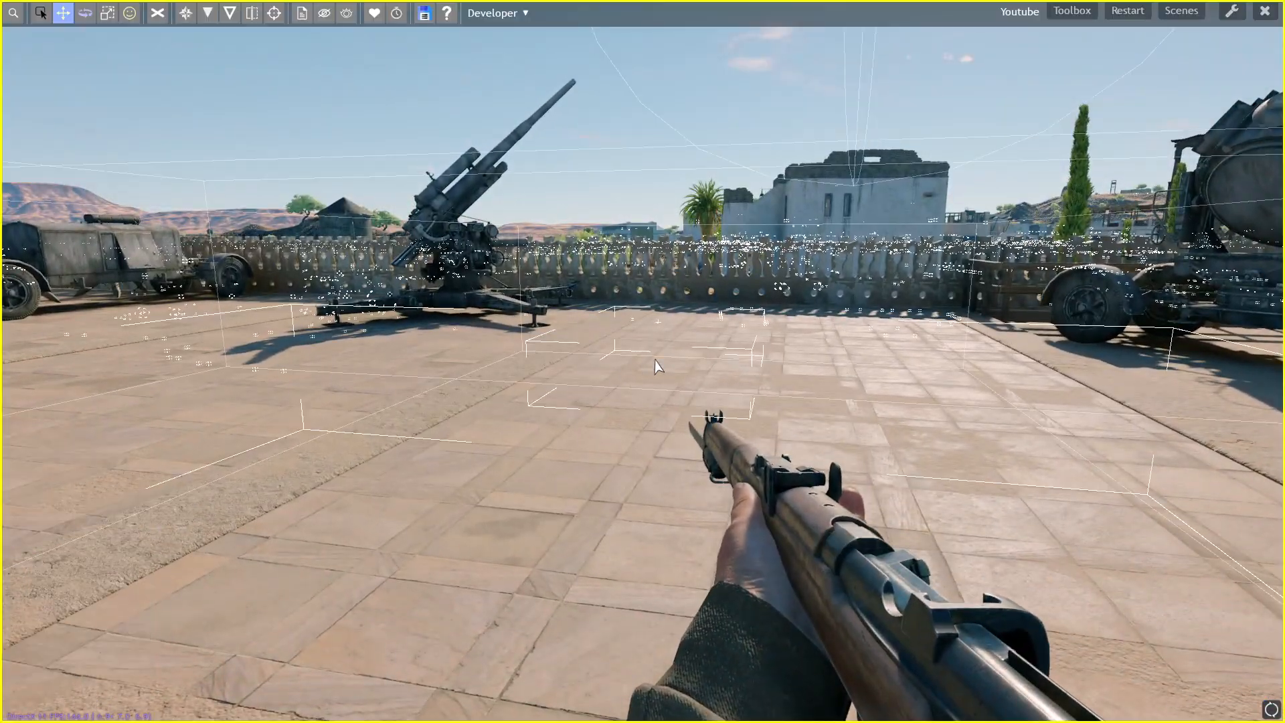
key("space")
scroll(643, 370, "down", 10)
scroll(643, 370, "up", 5)
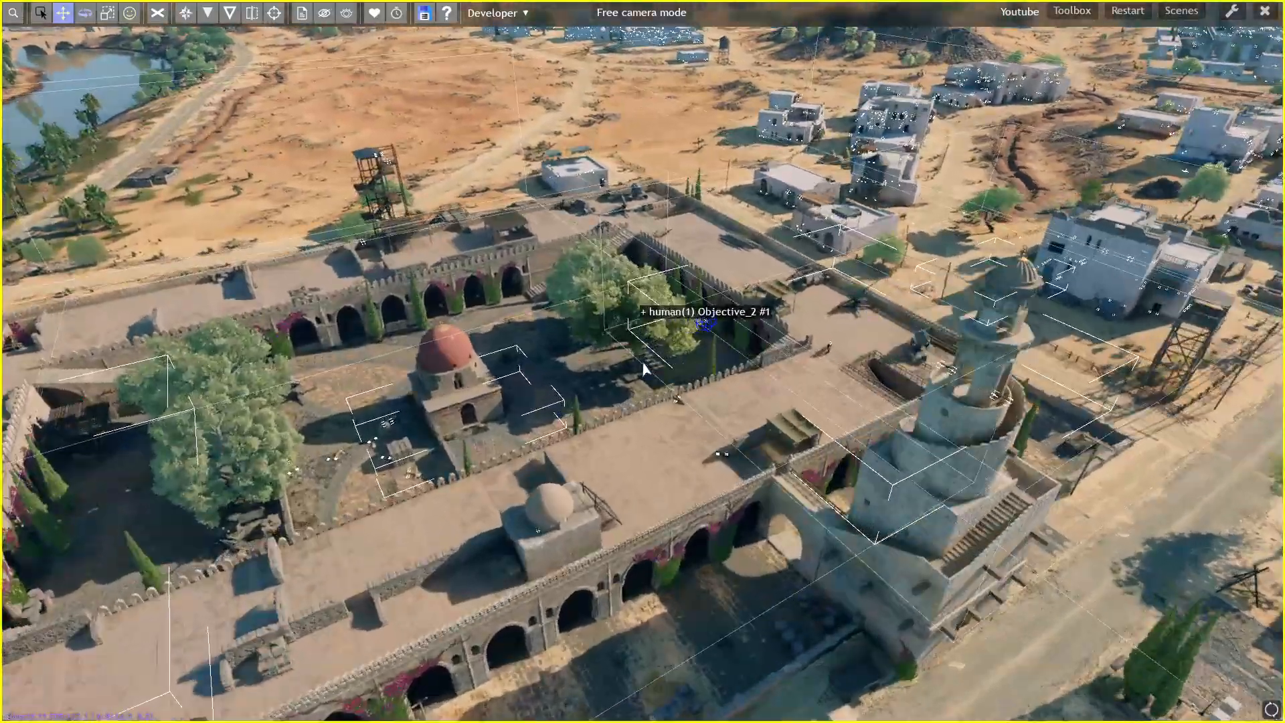
middle_click_drag(643, 369, 643, 370)
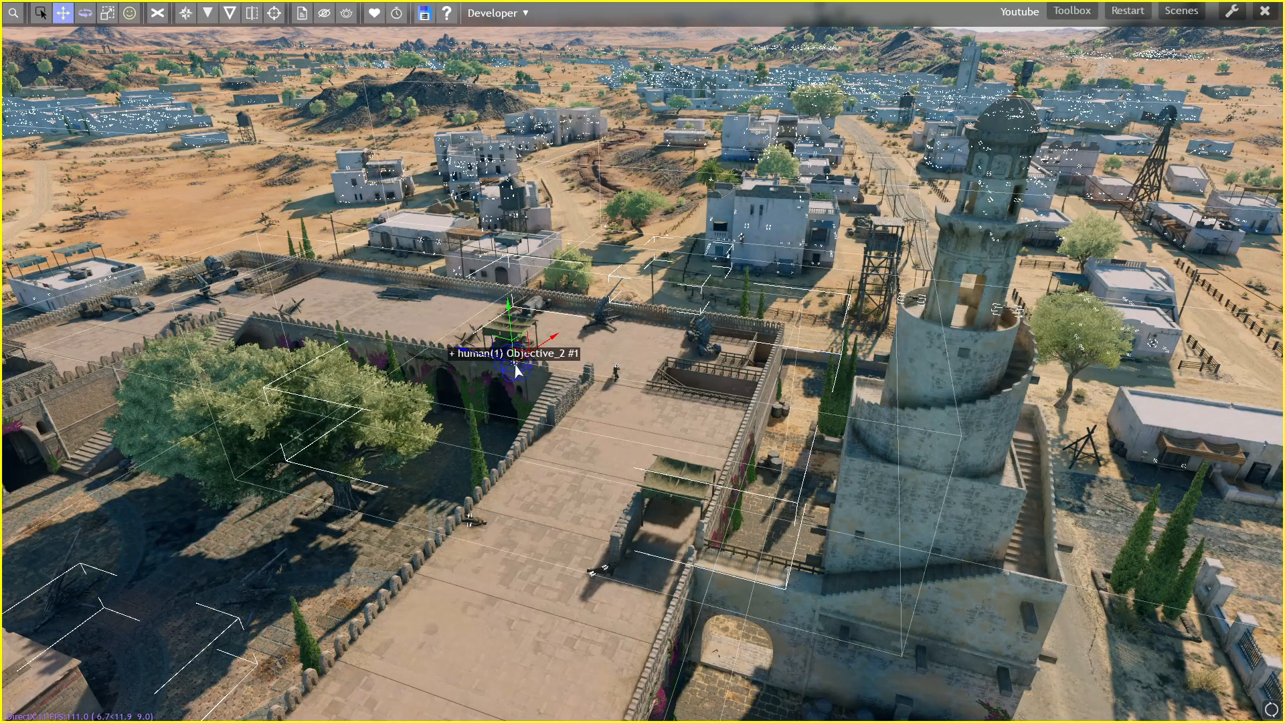
left_click(207, 13)
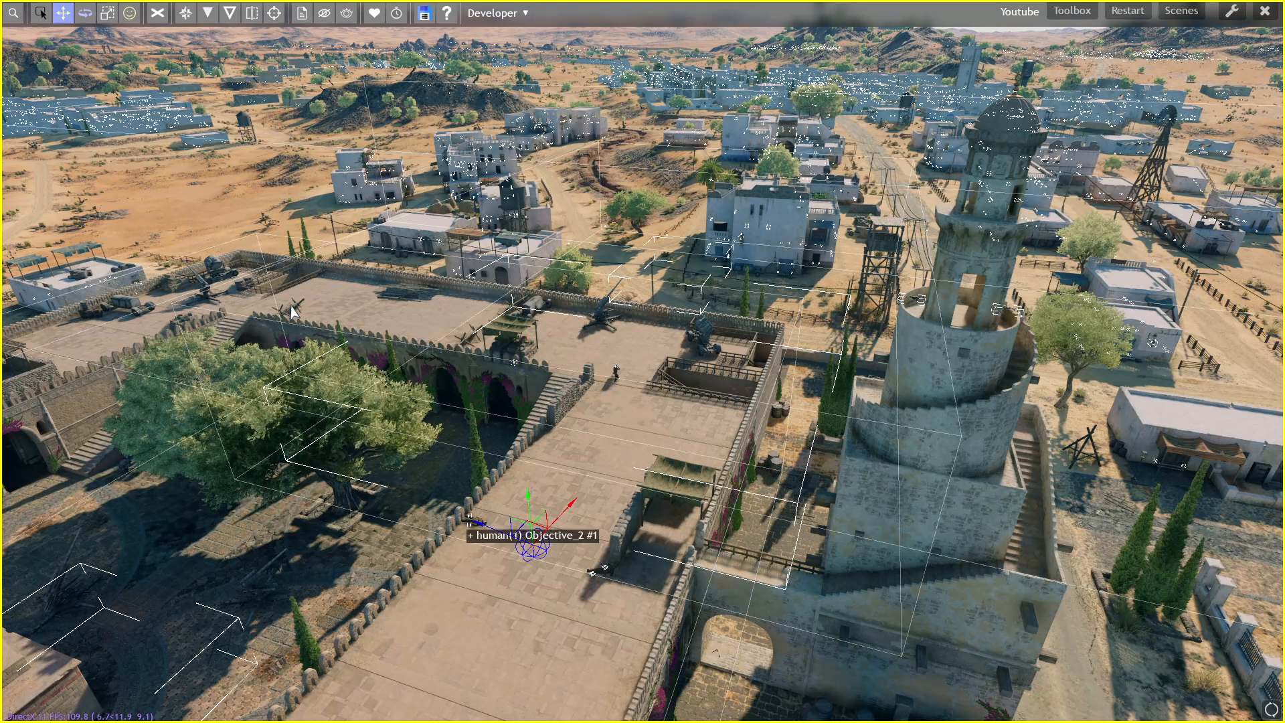
left_click(46, 13)
- Create a base_churchill_3 entity from the Tanks category on the road beside the fort
middle_click_drag(642, 369, 642, 369)
scroll(643, 369, "down", 8)
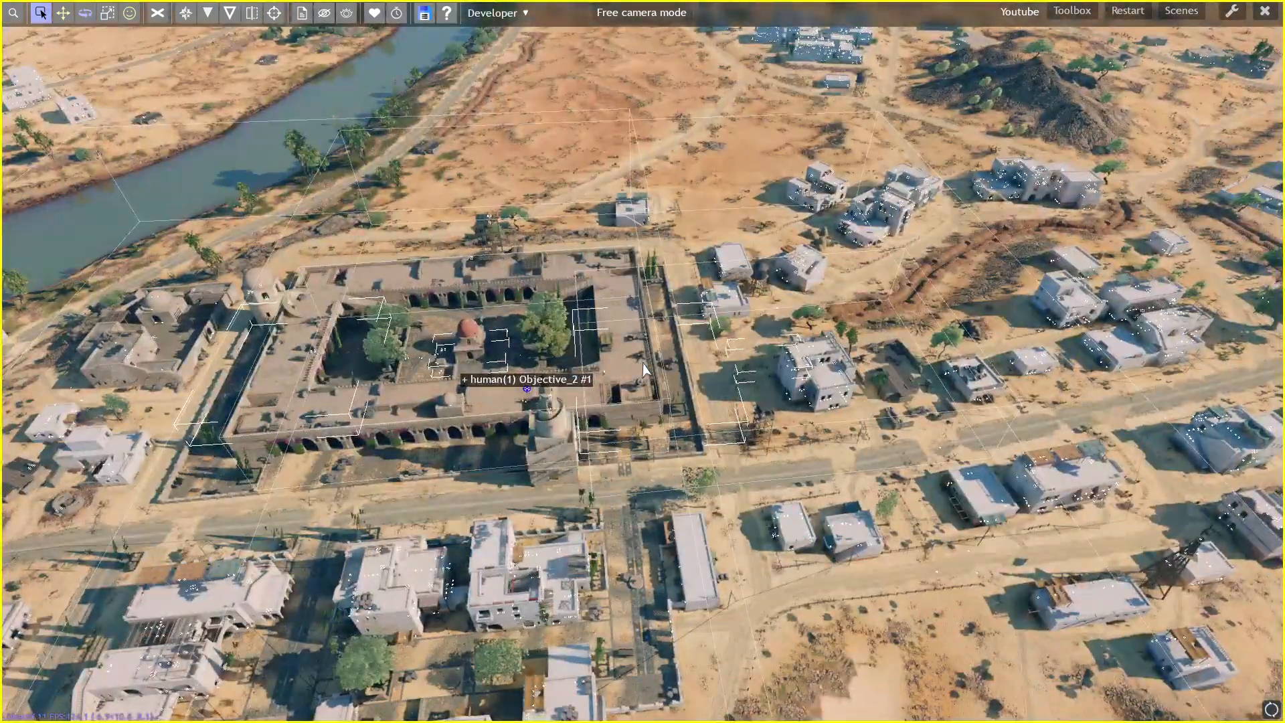
middle_click(643, 362)
key("t")
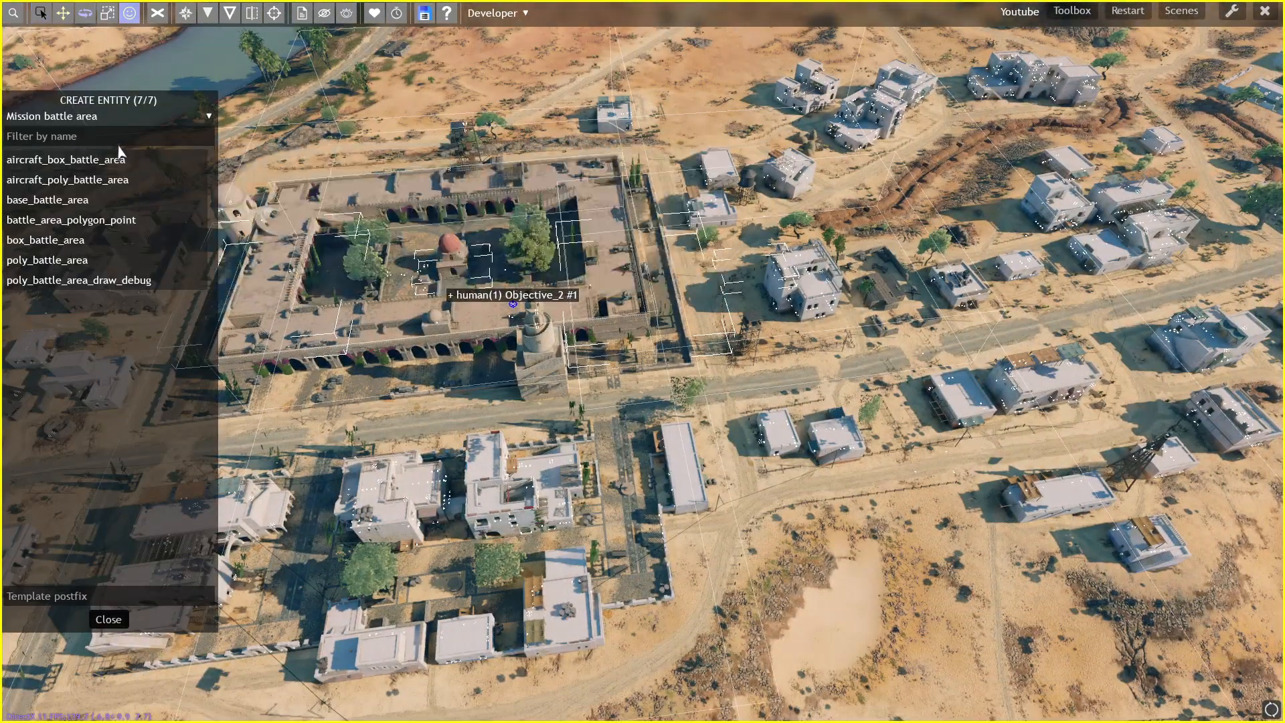
left_click(112, 118)
left_click(104, 260)
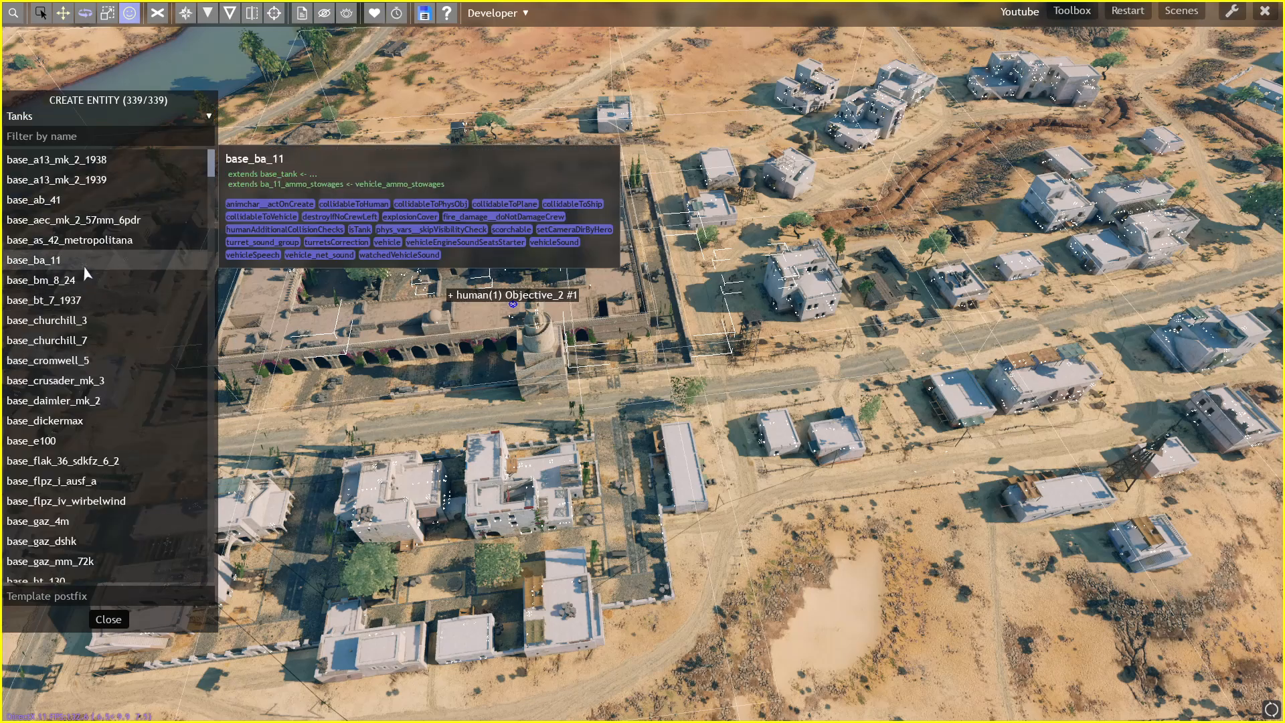
left_click(87, 320)
left_click(751, 385)
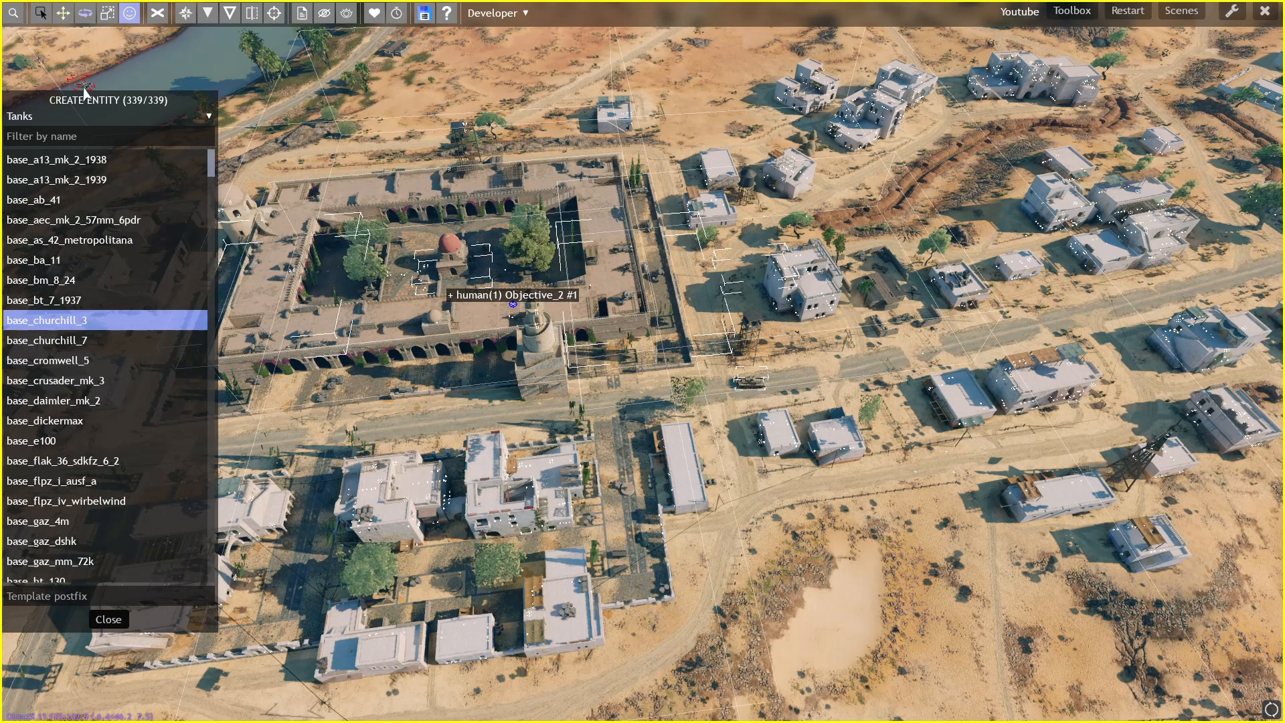
- Select the placed Churchill tank, open its properties and filter them by "group"
left_click(42, 14)
left_click(755, 382)
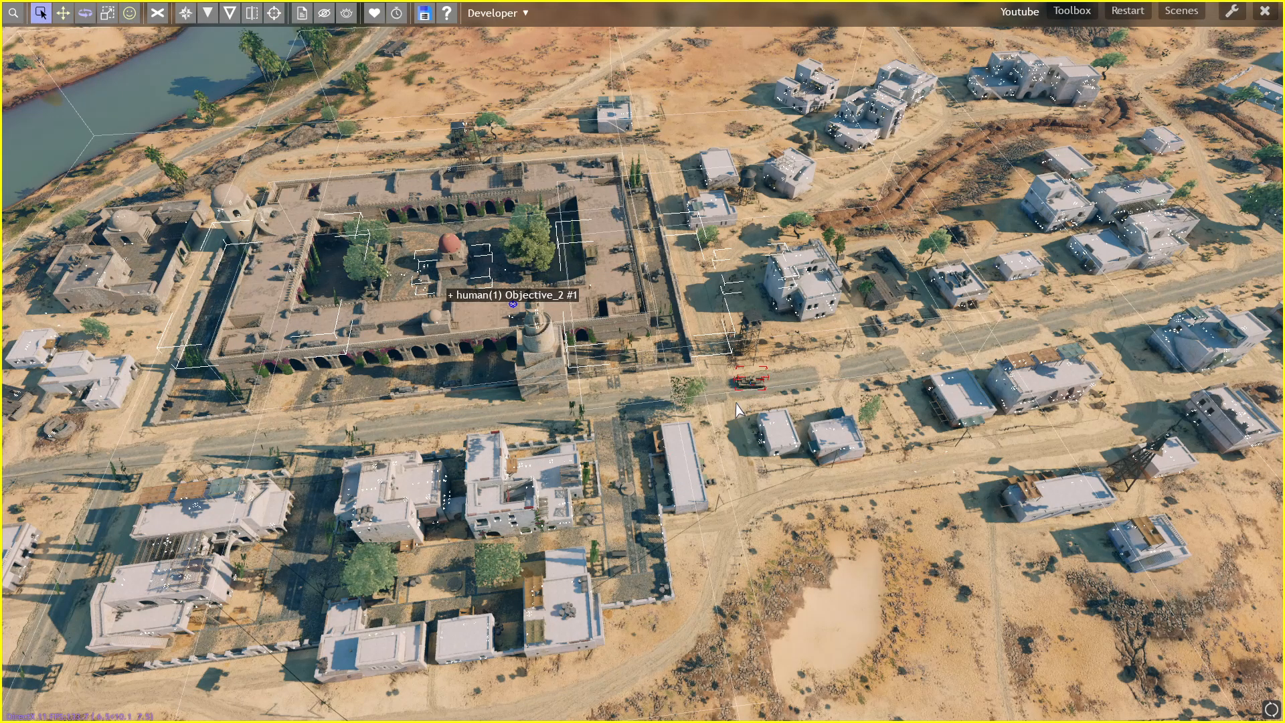
key("p")
scroll(1111, 365, "down", 5)
scroll(1118, 373, "up", 5)
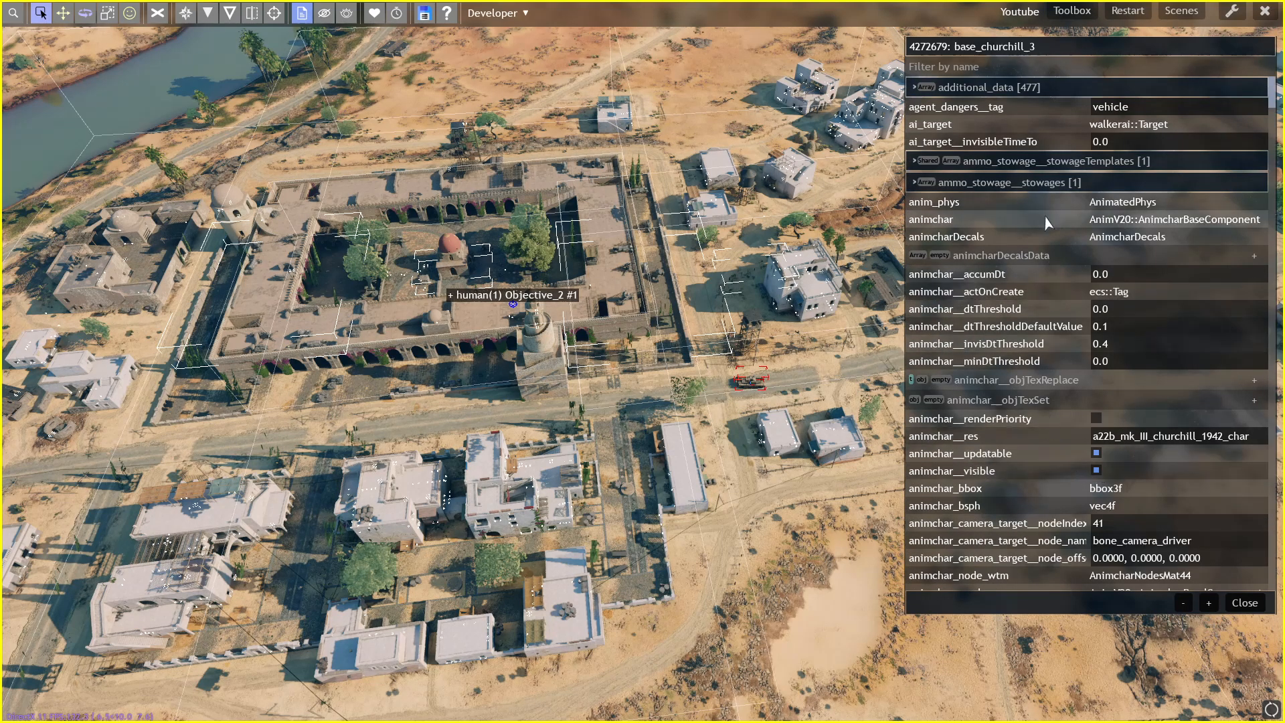
left_click(980, 68)
type("group")
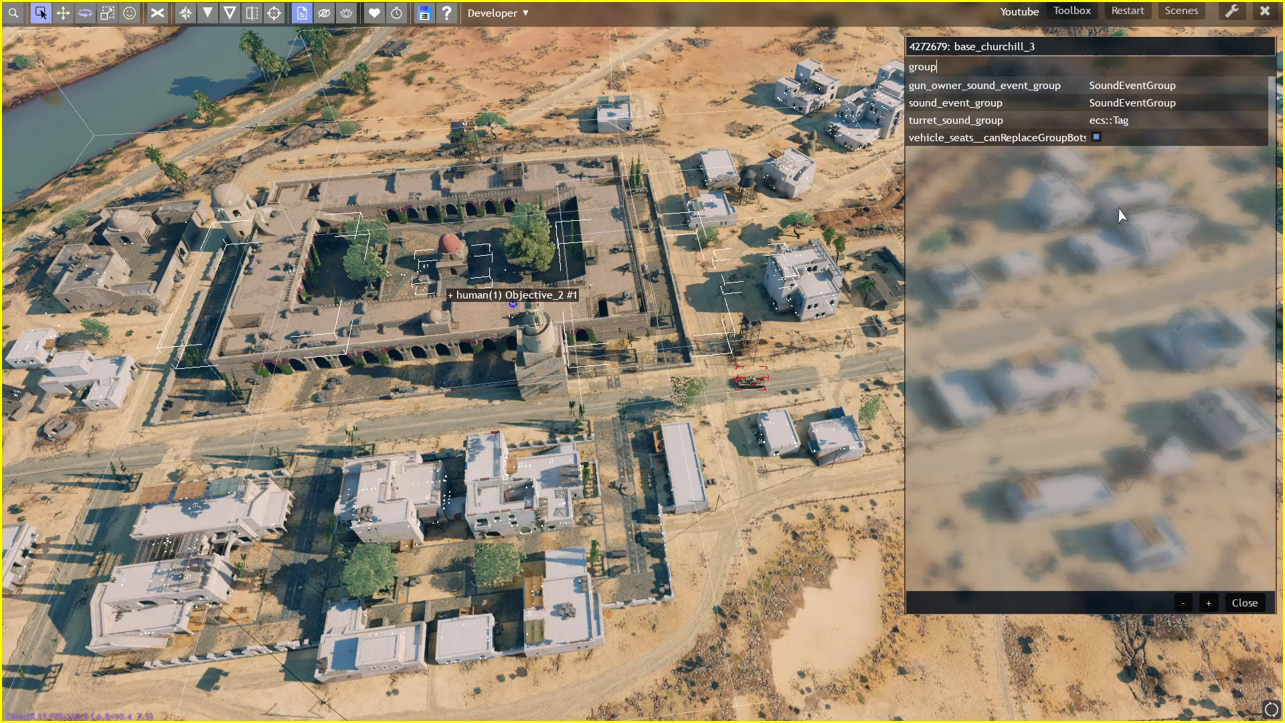
- Close the properties and delete the Churchill tank from the road
left_click(1247, 602)
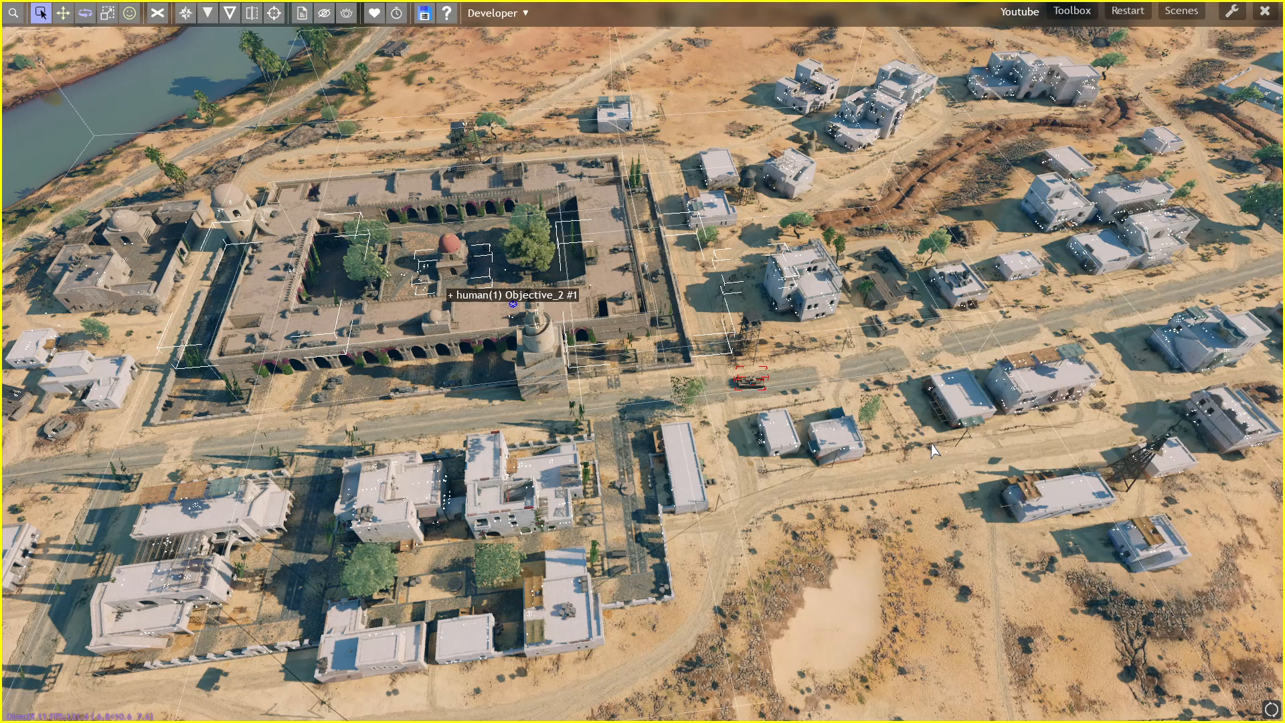
key("Delete")
middle_click_drag(795, 383, 642, 363)
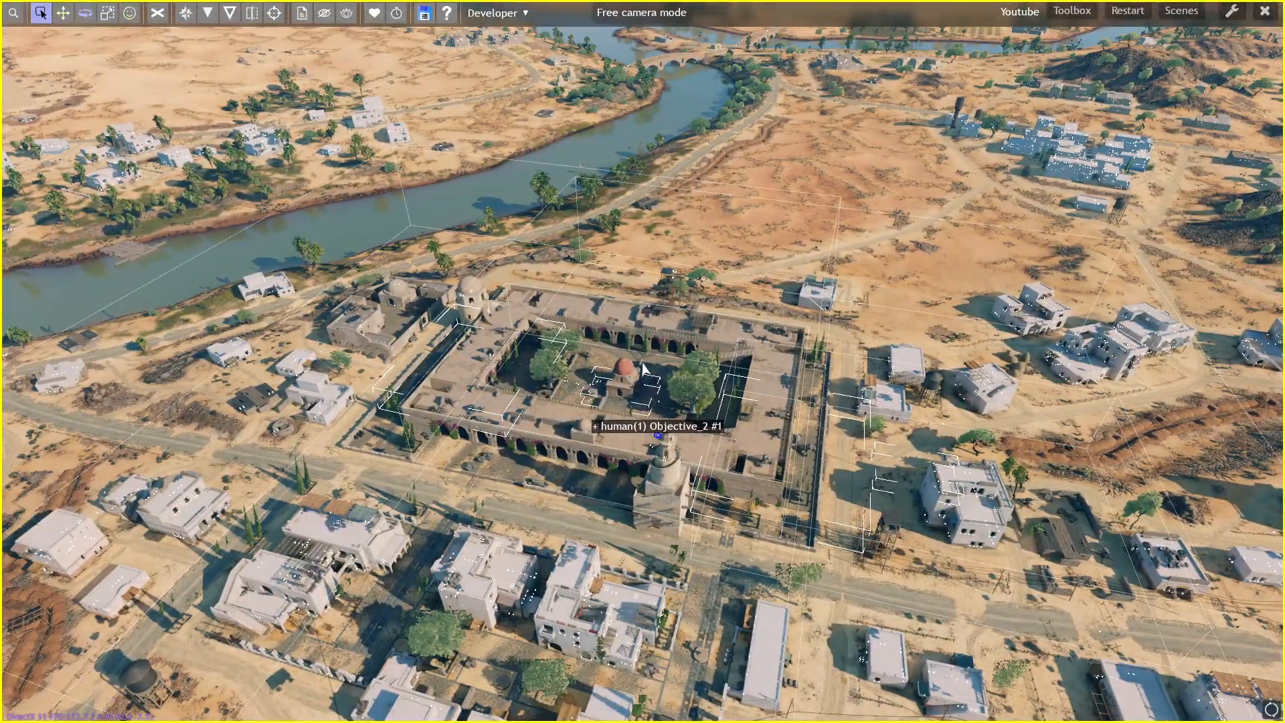